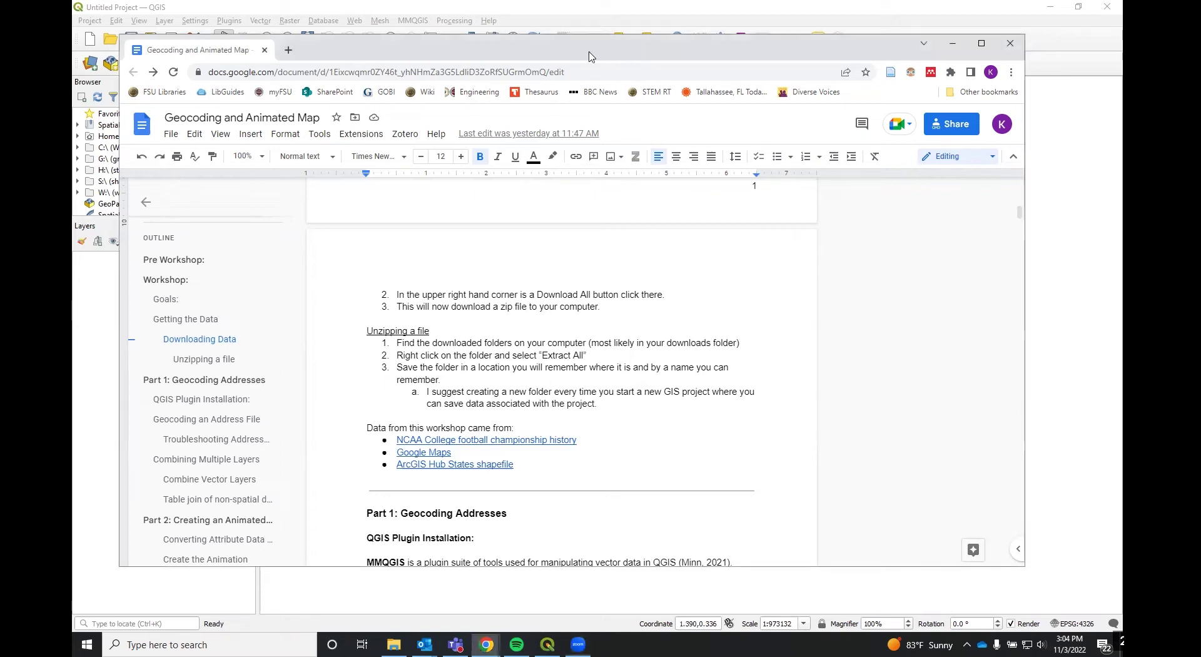
Clear the browser window away, restore the QGIS window to a smaller size and widen it on both sides
left_click_drag(591, 57, 73, 144)
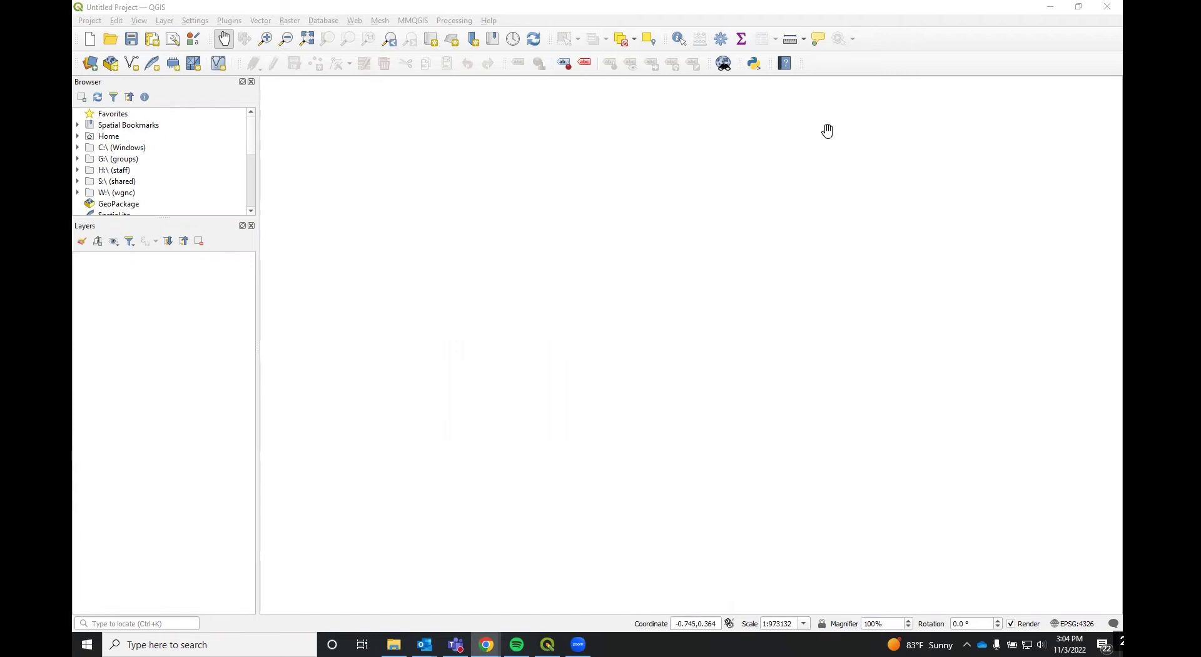
left_click(989, 14)
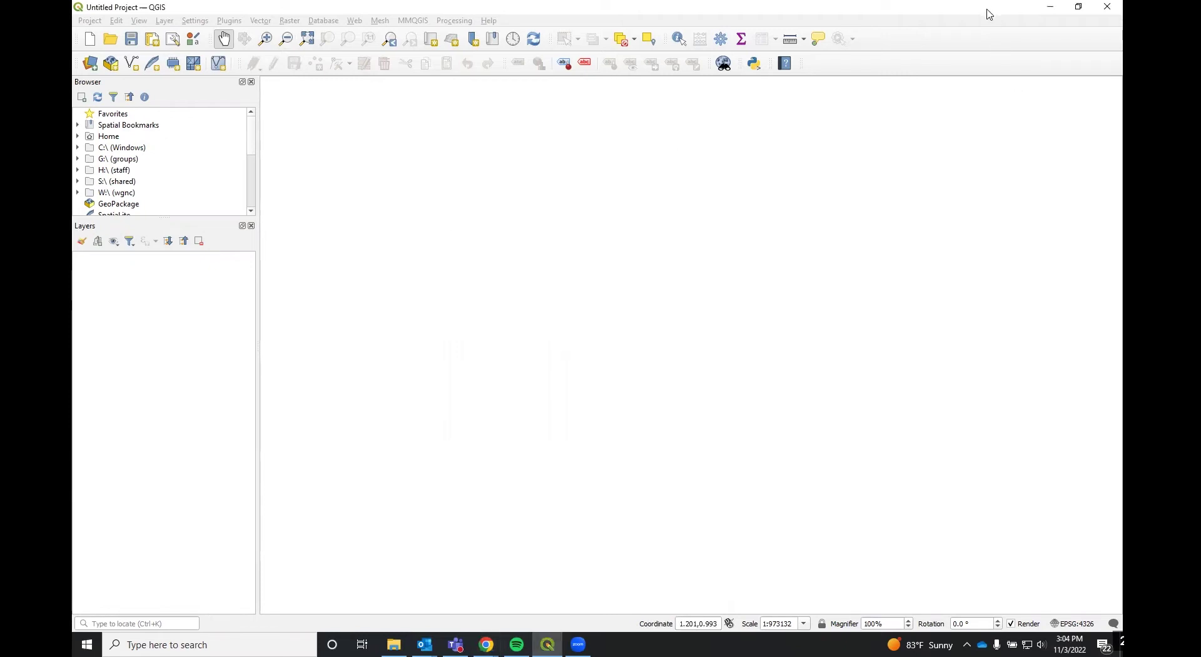
double_click(989, 14)
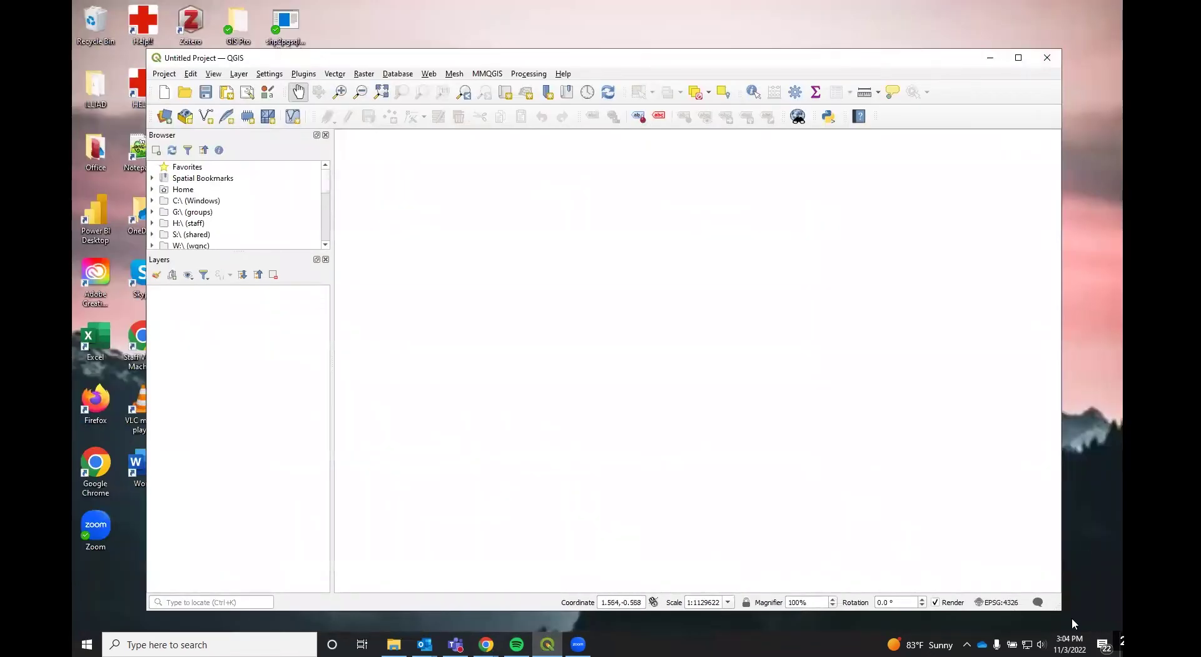
left_click_drag(1061, 578, 1115, 578)
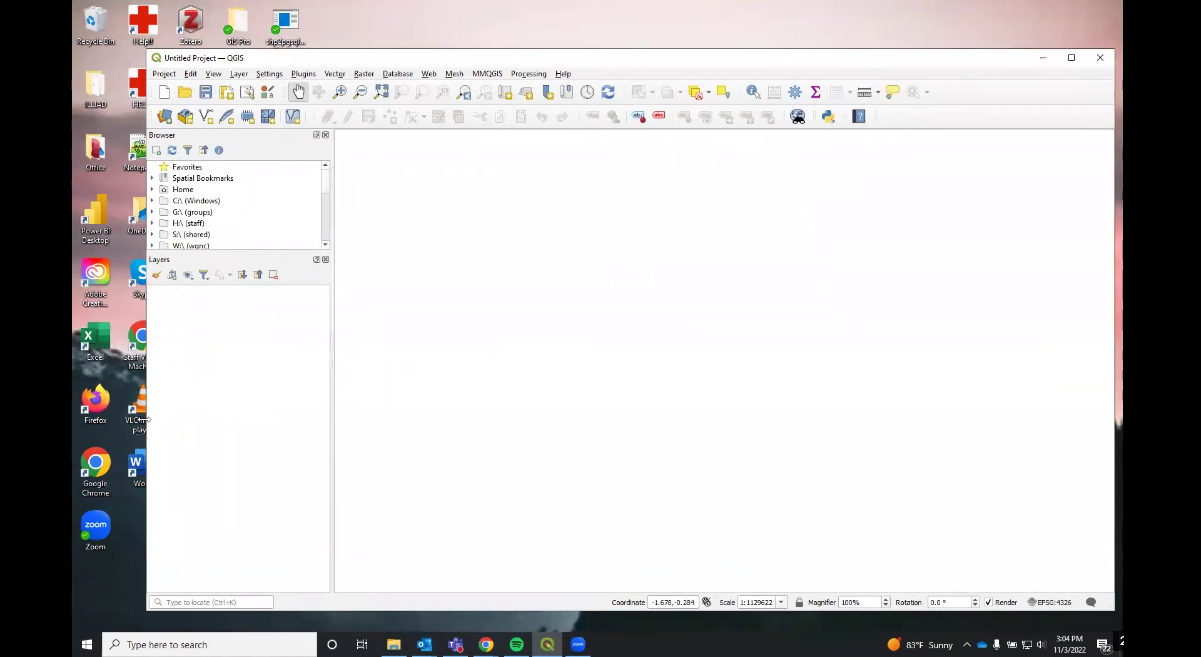
left_click_drag(146, 419, 90, 419)
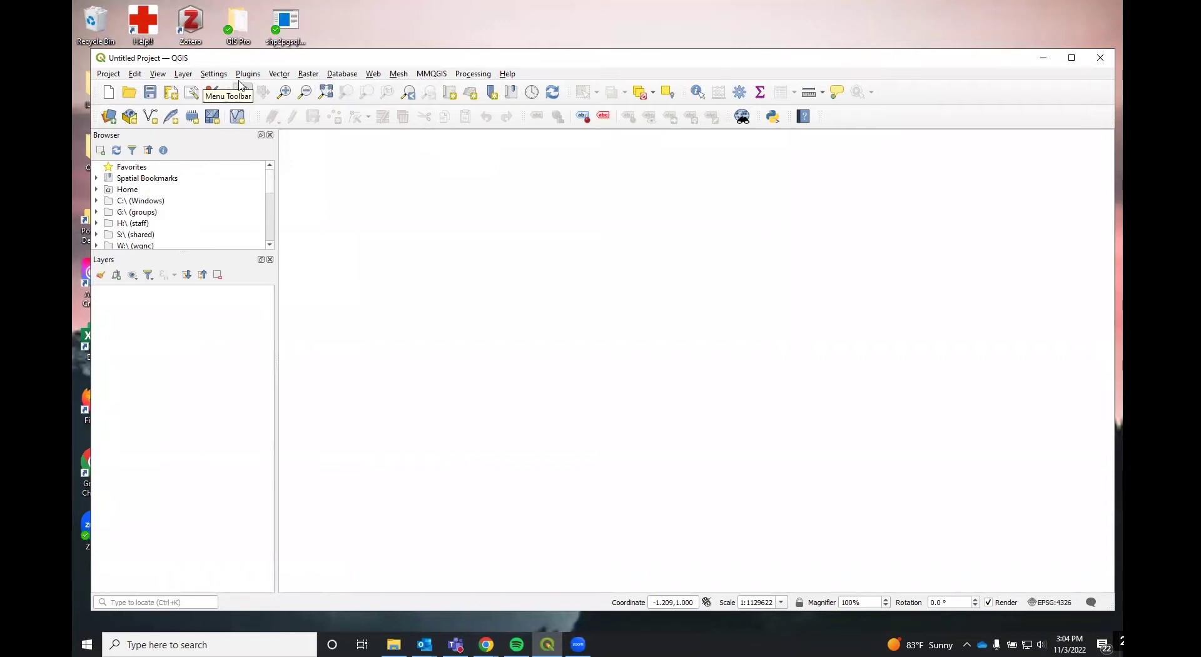
Search the plugin manager for mmqgis, review the plugin's description and version details, and close the manager
left_click(249, 74)
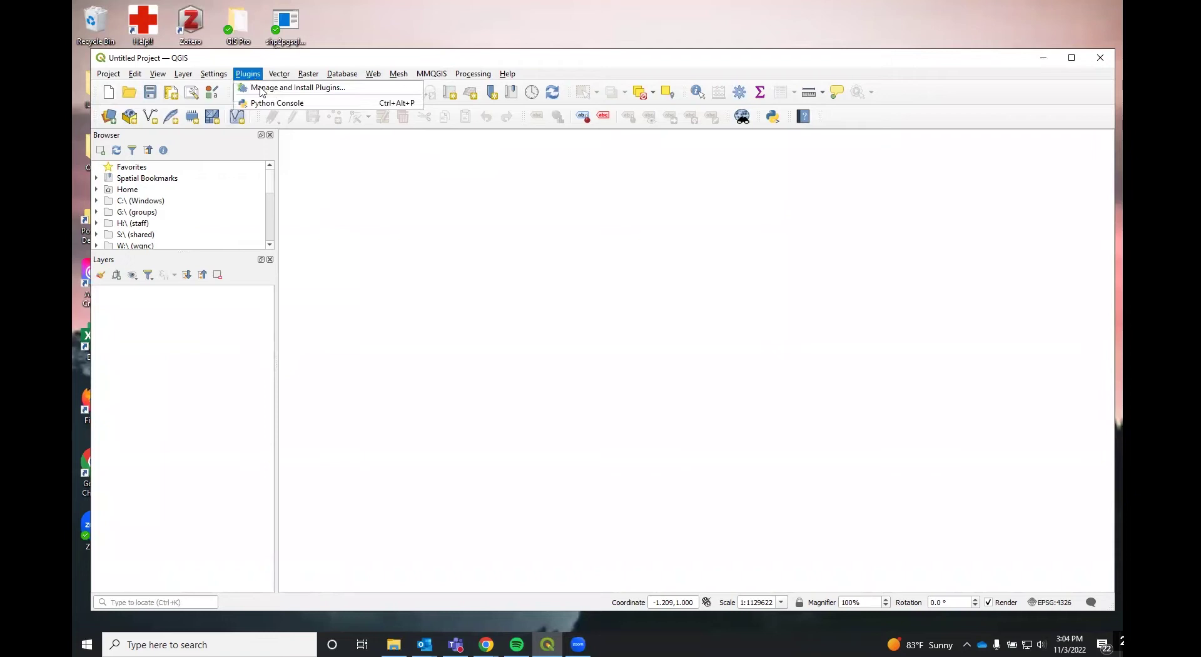
left_click(264, 95)
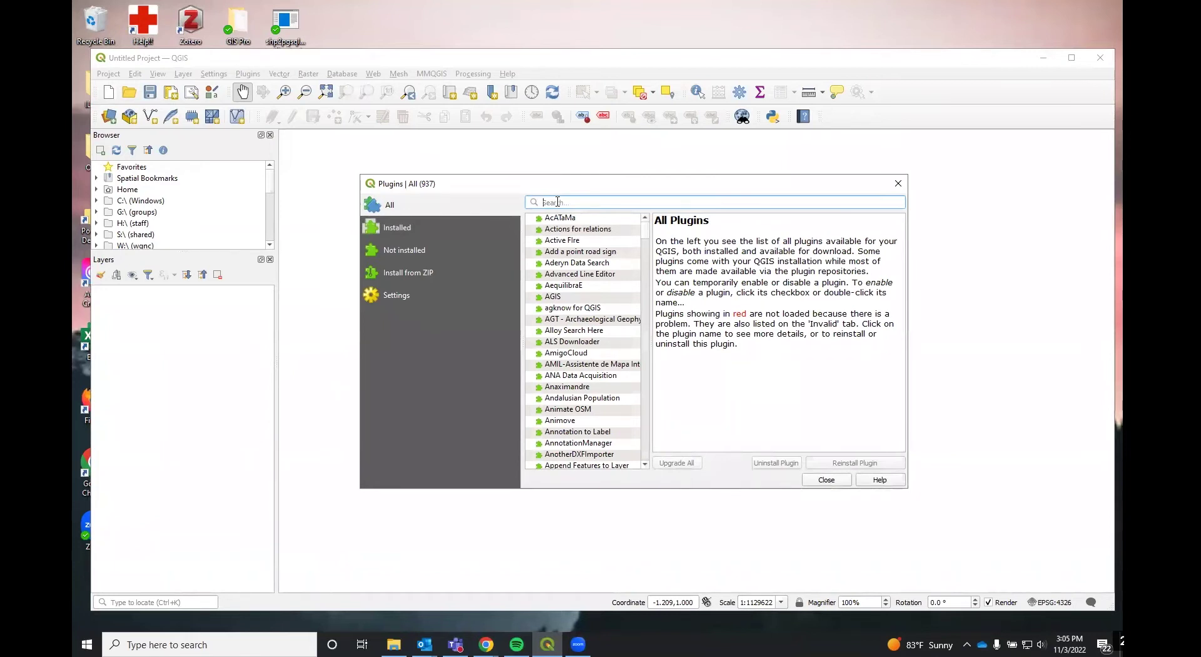
type("mmqgis")
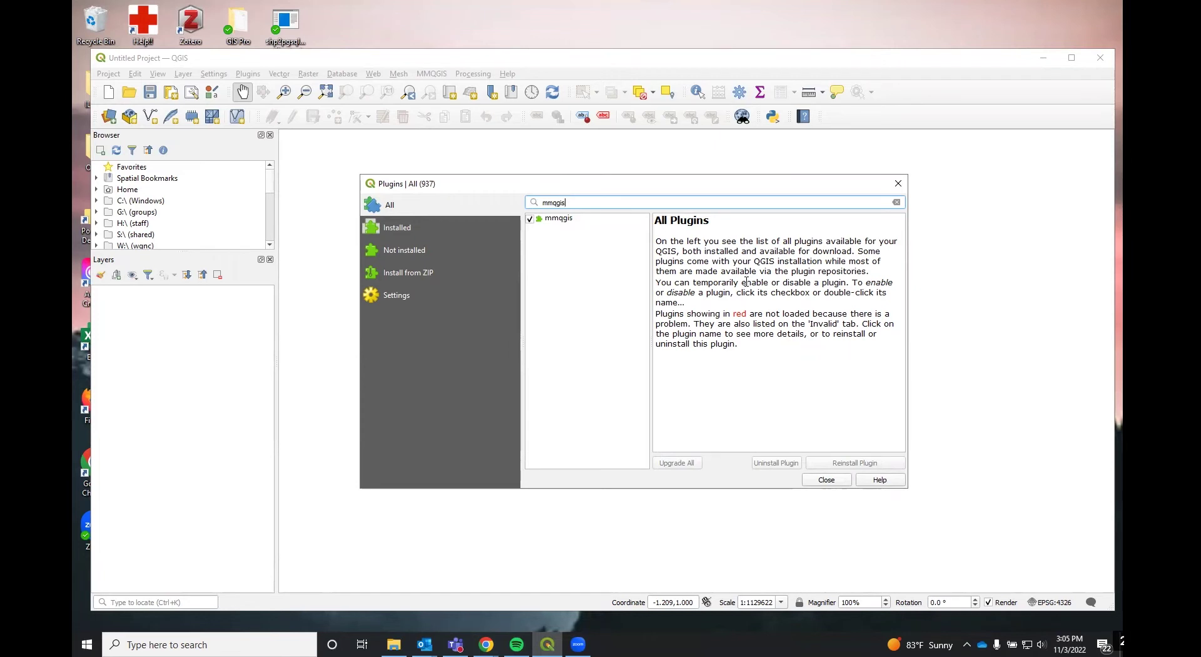
left_click(558, 223)
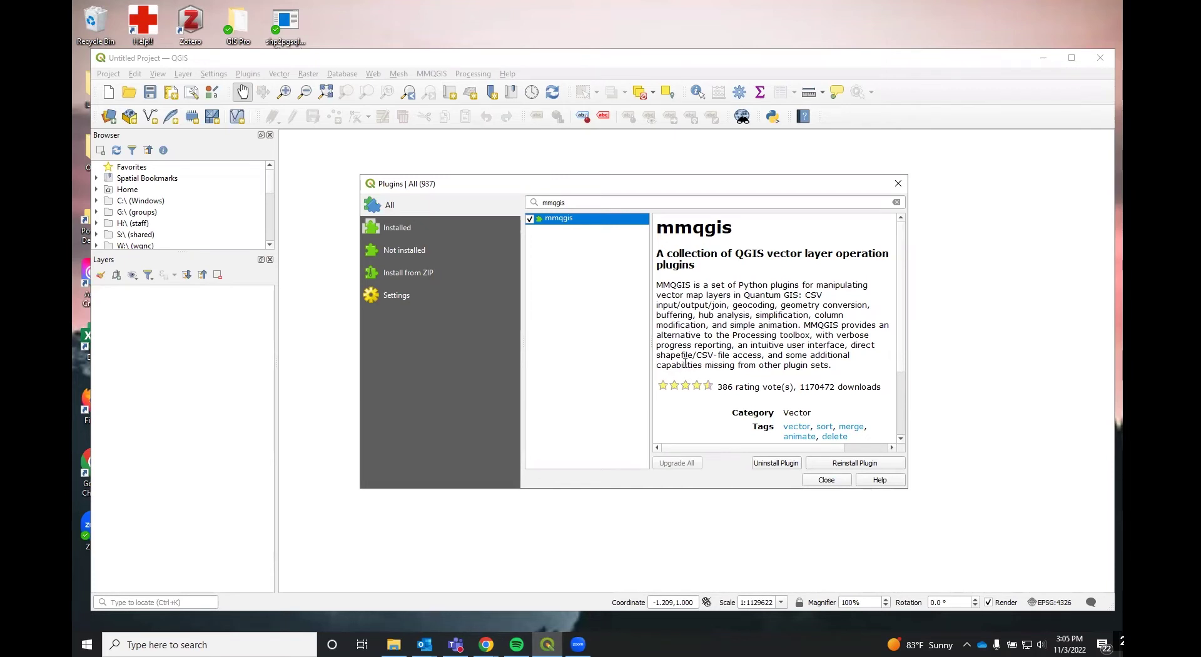
scroll(691, 365, "down", 3)
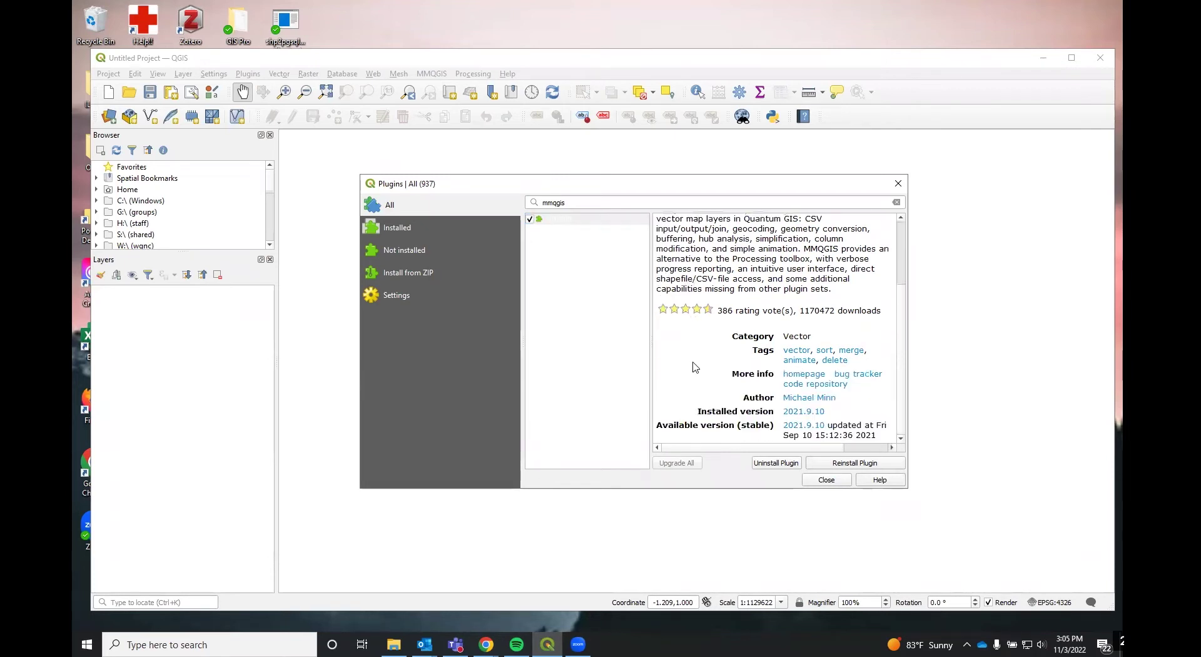
scroll(693, 366, "up", 3)
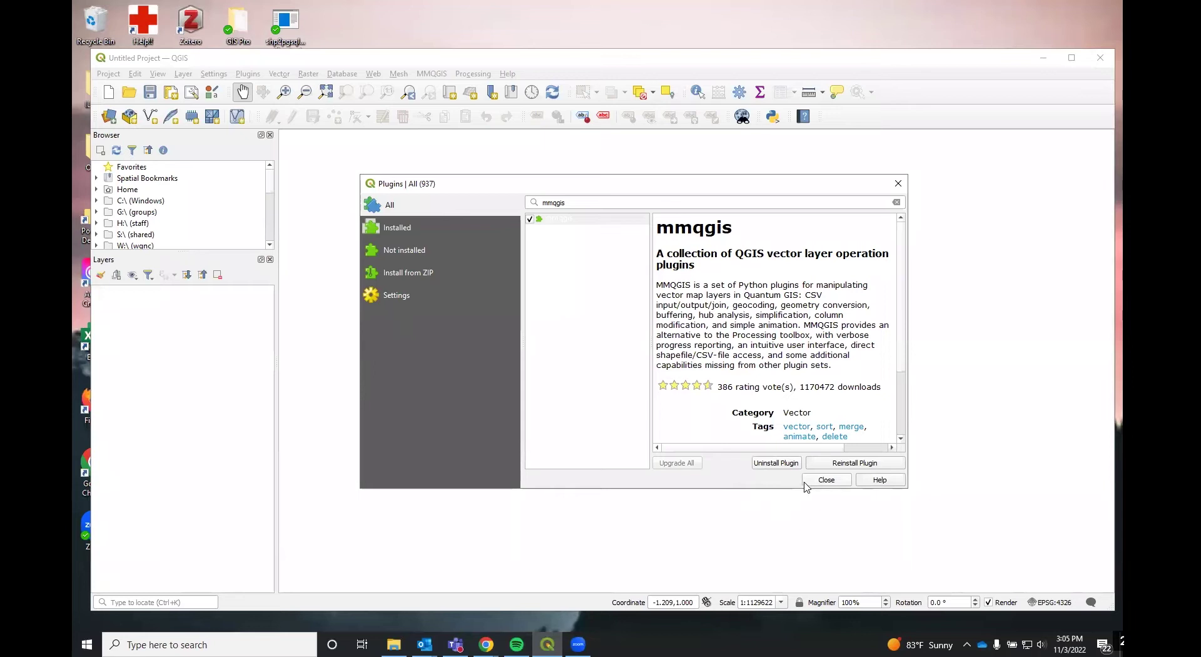
left_click(817, 480)
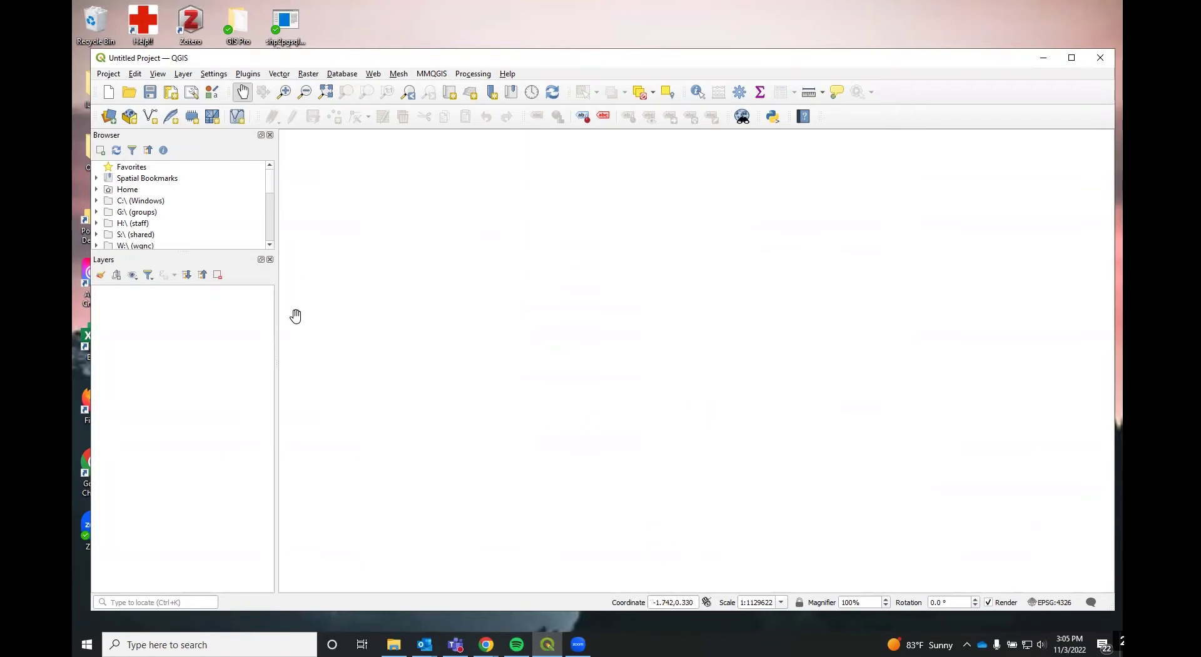
Switch to File Explorer, view the Geocode folder inside QGIS Workshops on the desktop, and minimize the browser windows covering QGIS
left_click(393, 644)
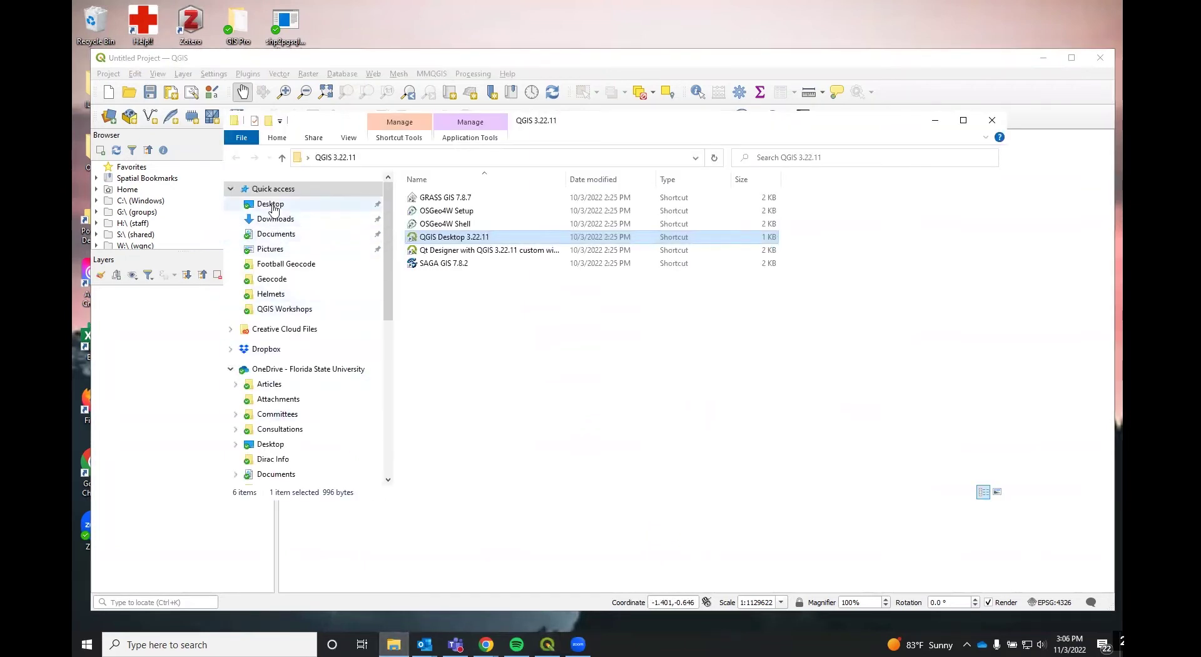
left_click(270, 205)
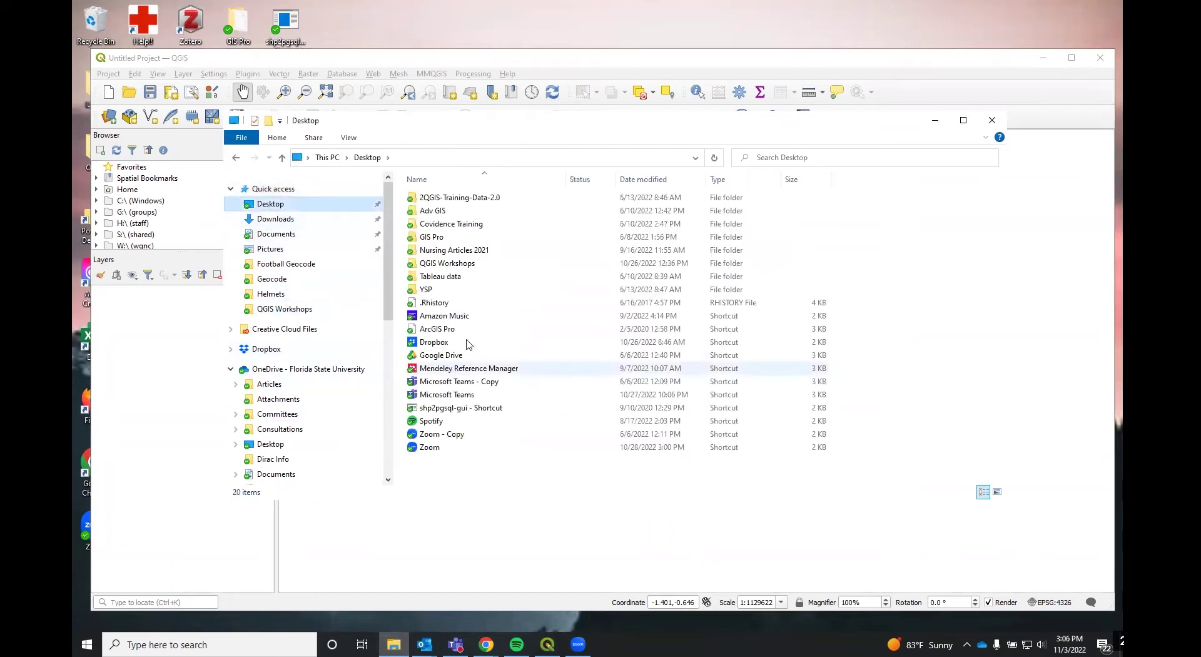
double_click(473, 269)
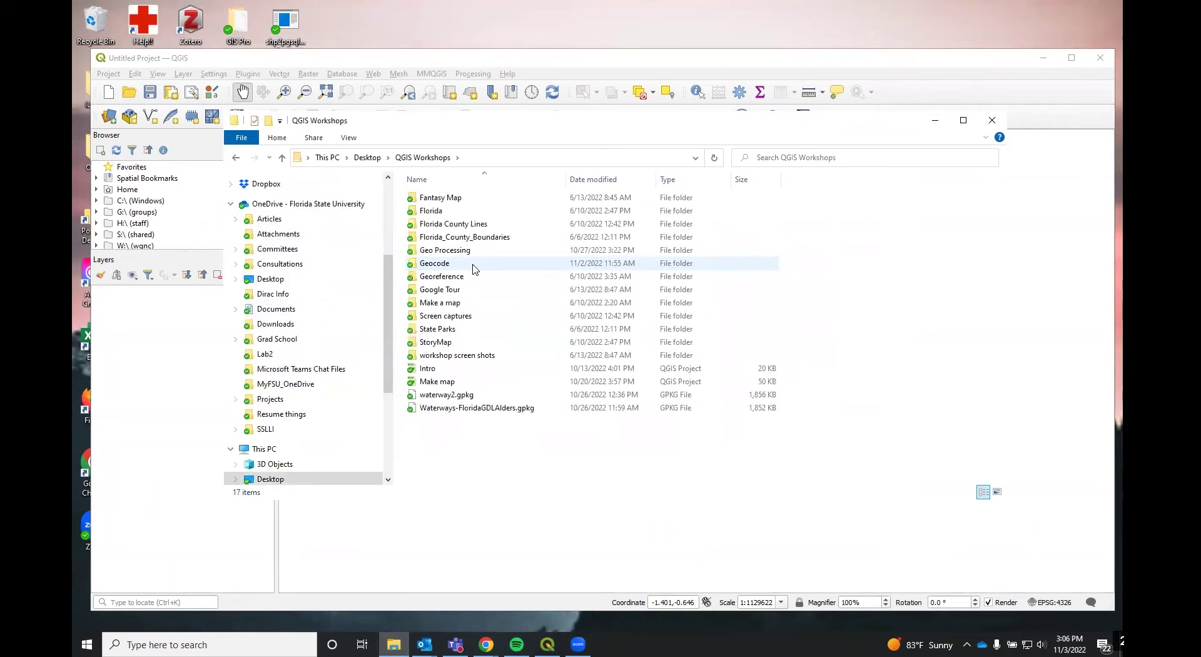
double_click(435, 269)
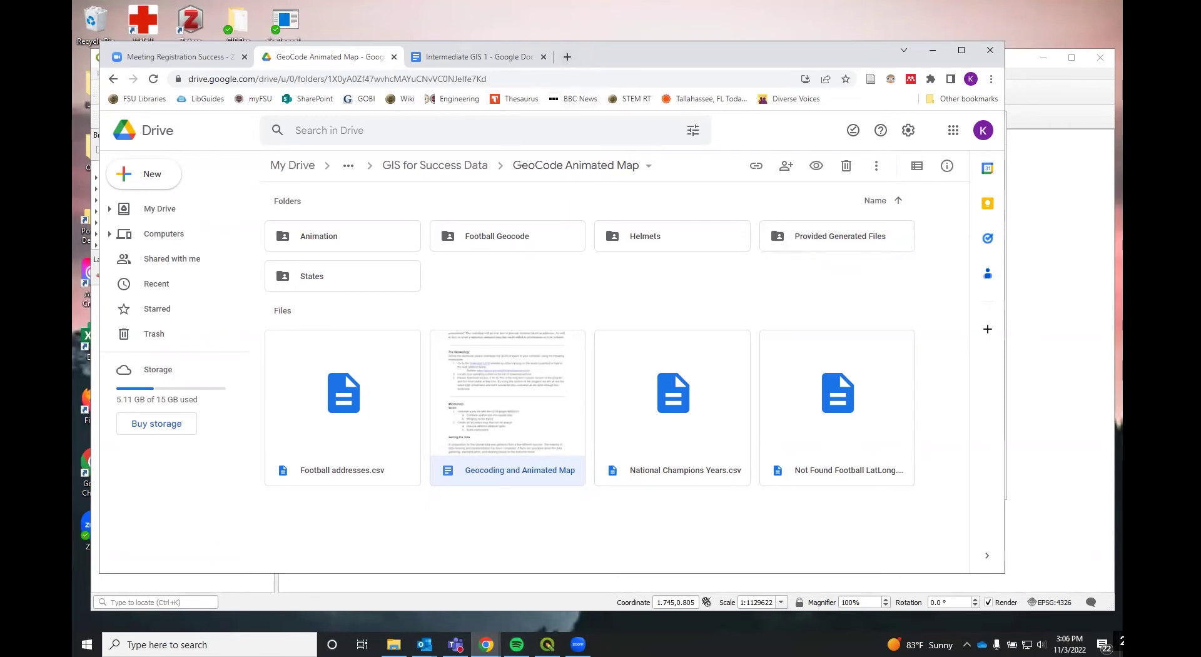
left_click(932, 50)
left_click(644, 61)
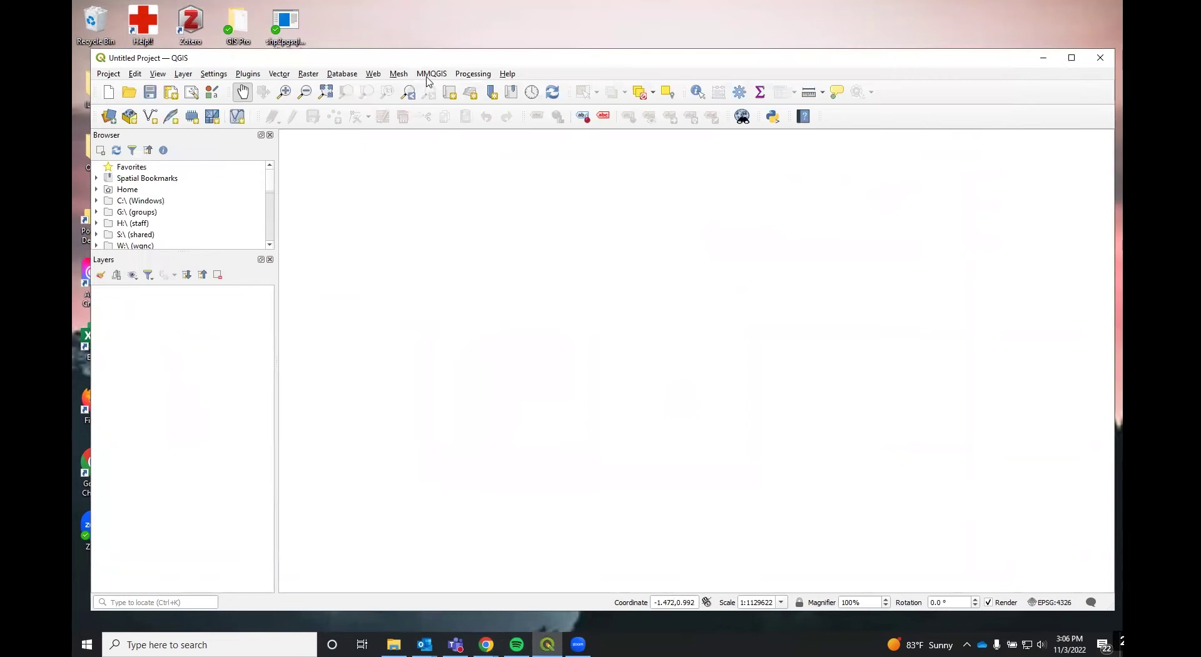
Start MMQGIS Geocode CSV with Web Service and load Football addresses.csv from the Geocode folder as the input file
left_click(428, 78)
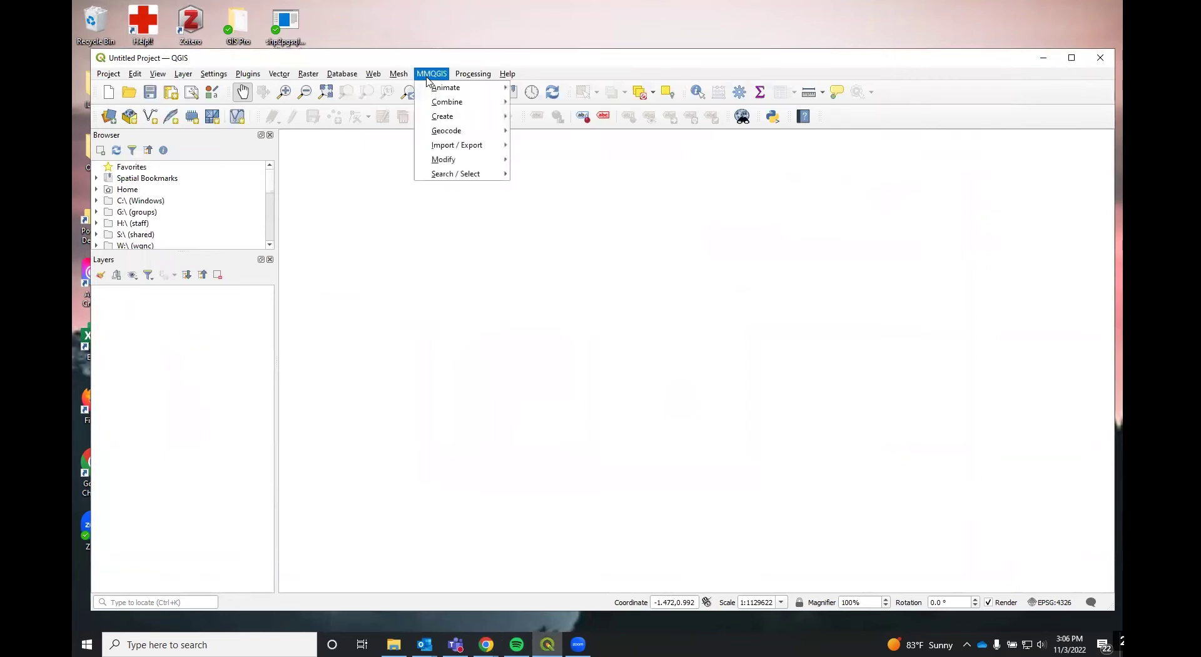
mouse_move(463, 131)
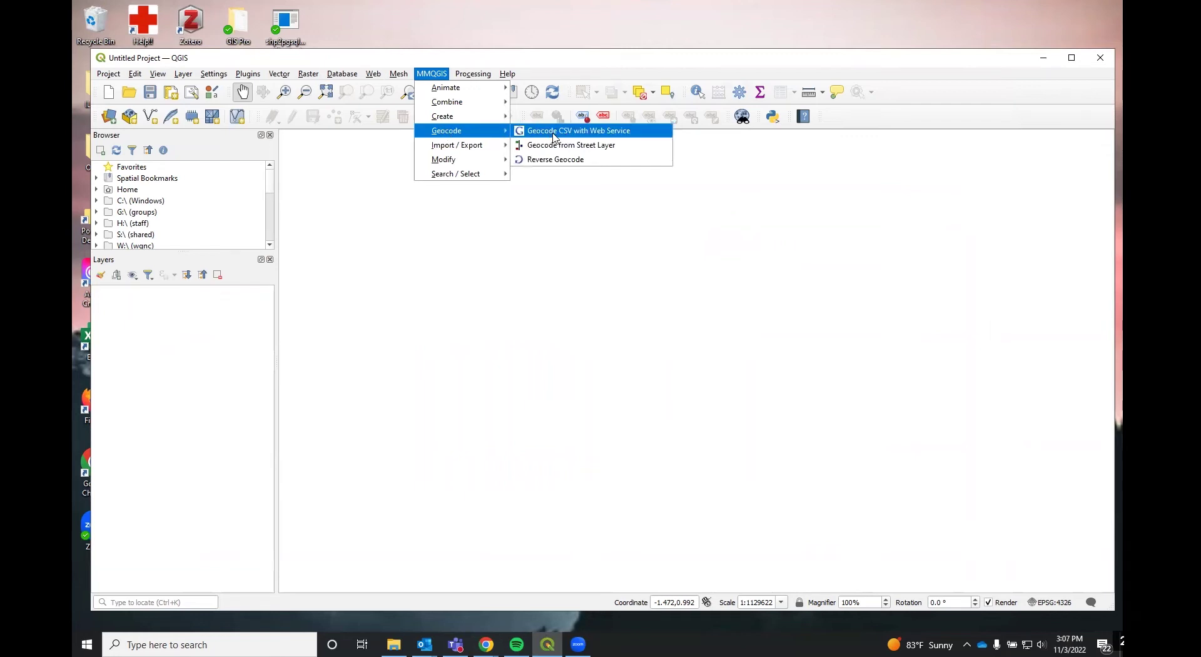
left_click(553, 134)
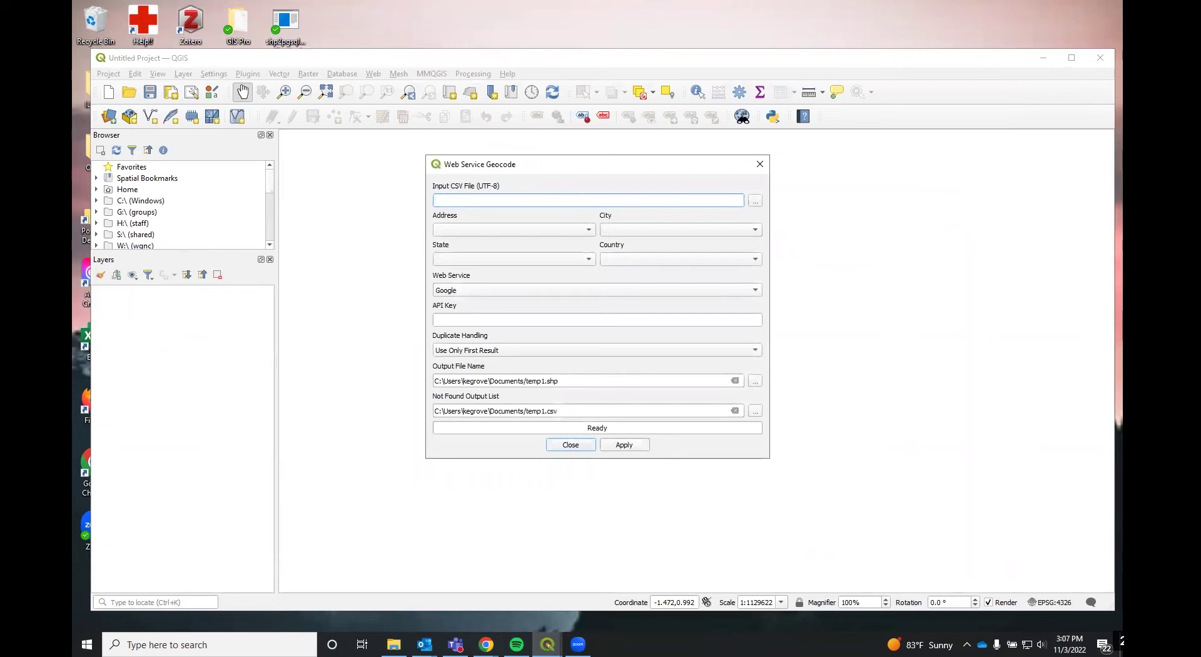
key("alt+Tab")
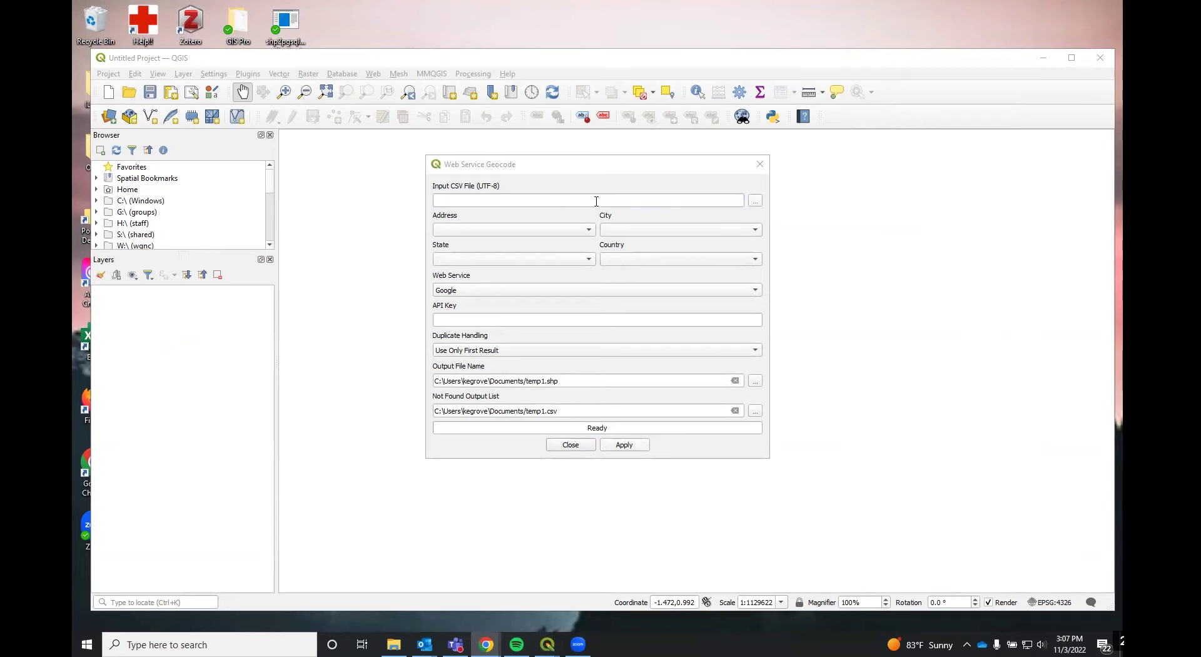
left_click(755, 201)
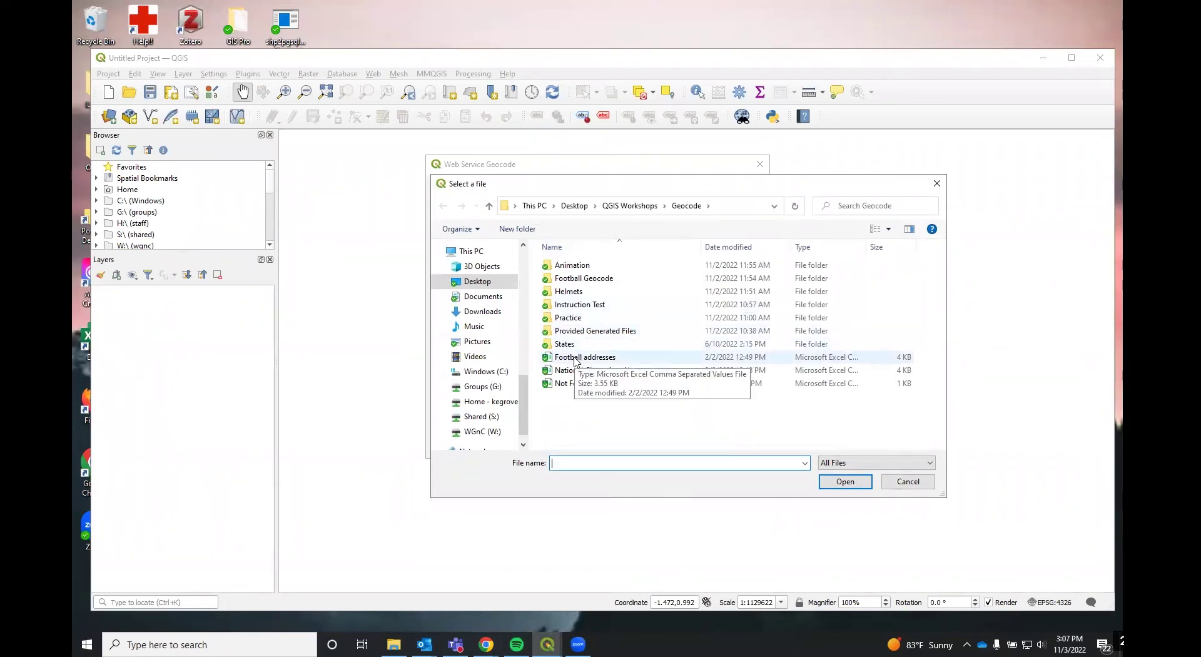
double_click(576, 359)
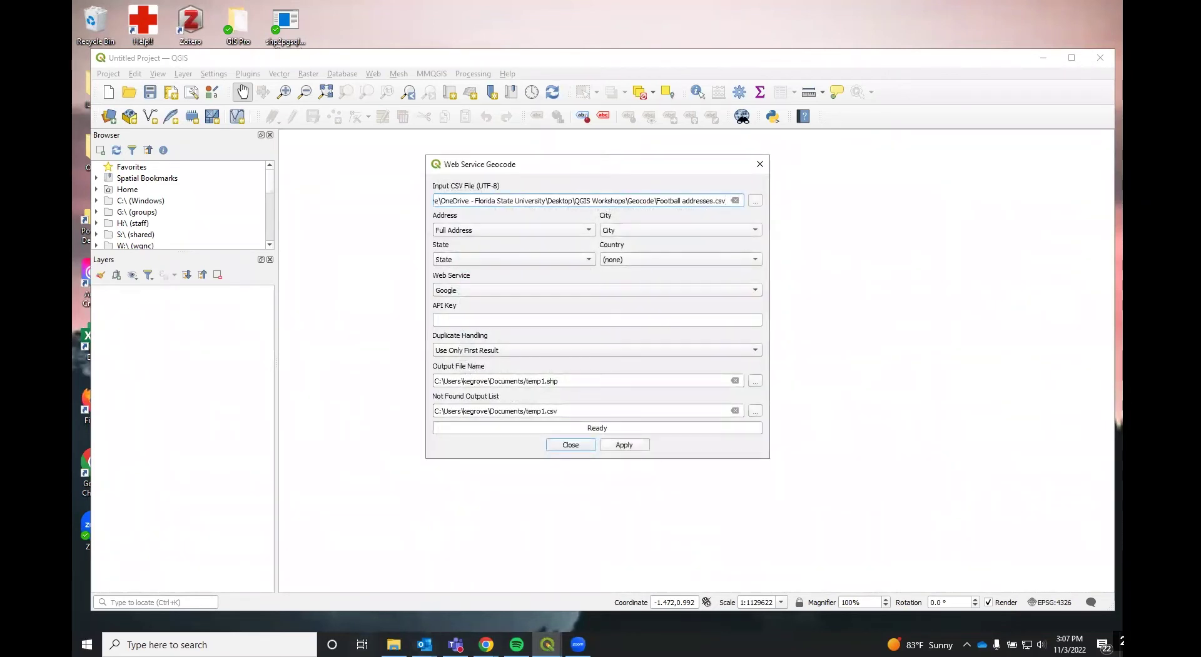
Open the Football addresses file in Excel, examine its address columns and rows, and return to the geocoding dialog
left_click(394, 595)
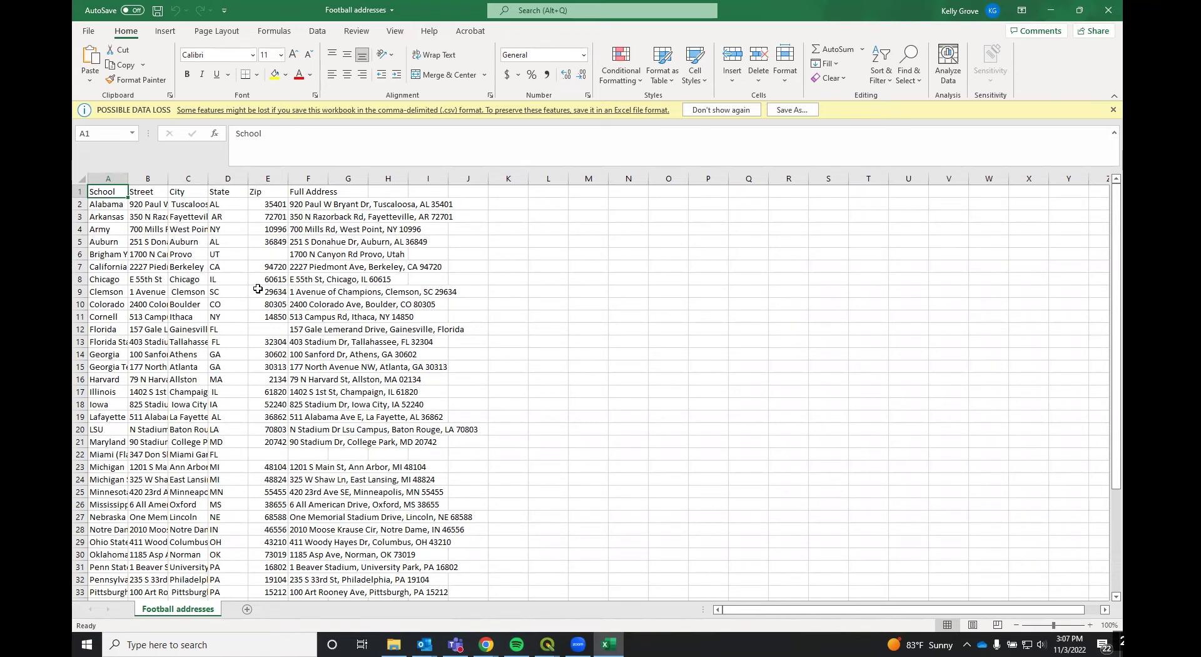
scroll(250, 433, "down", 4)
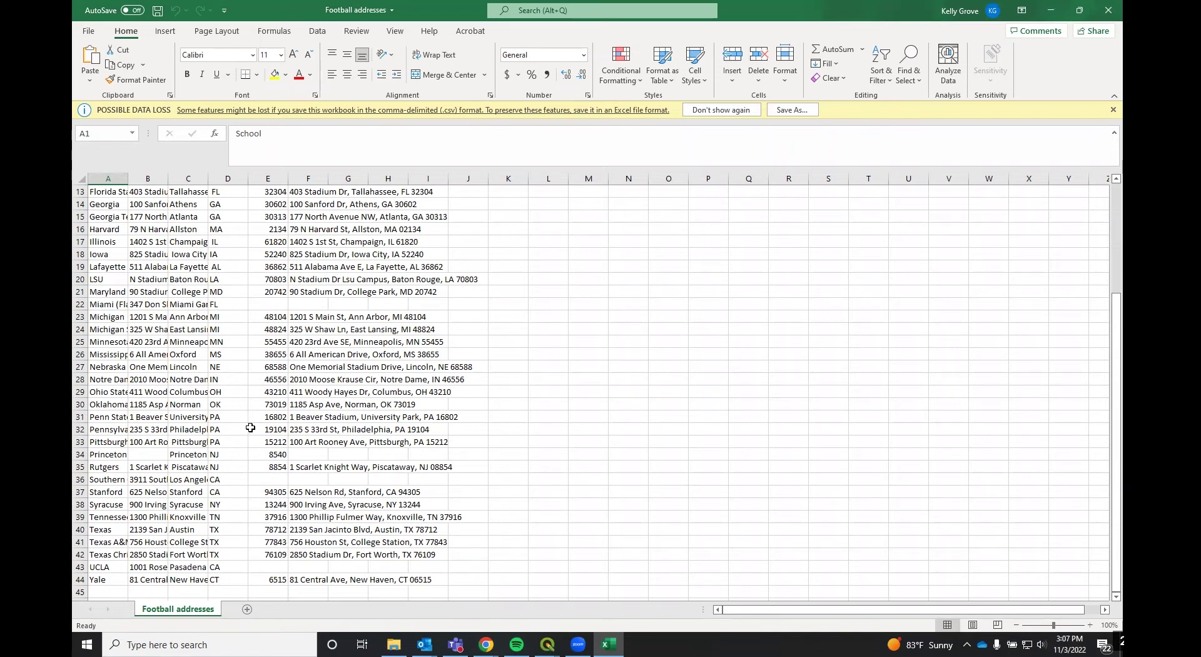
scroll(264, 394, "up", 3)
scroll(323, 513, "up", 2)
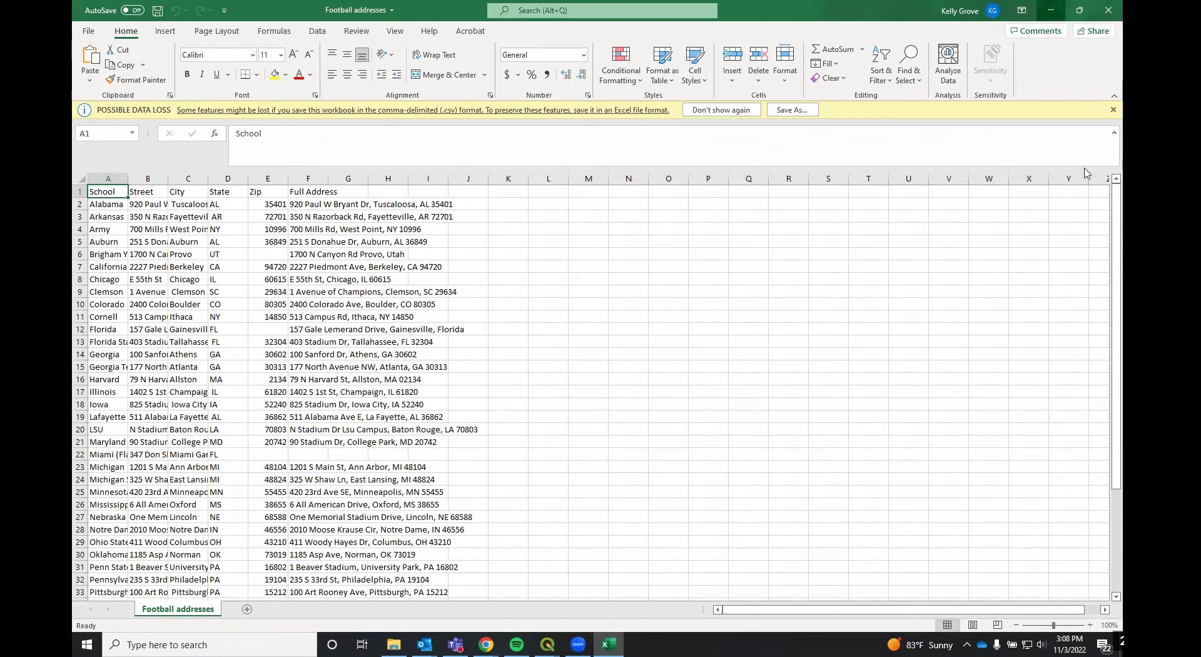
left_click(1055, 11)
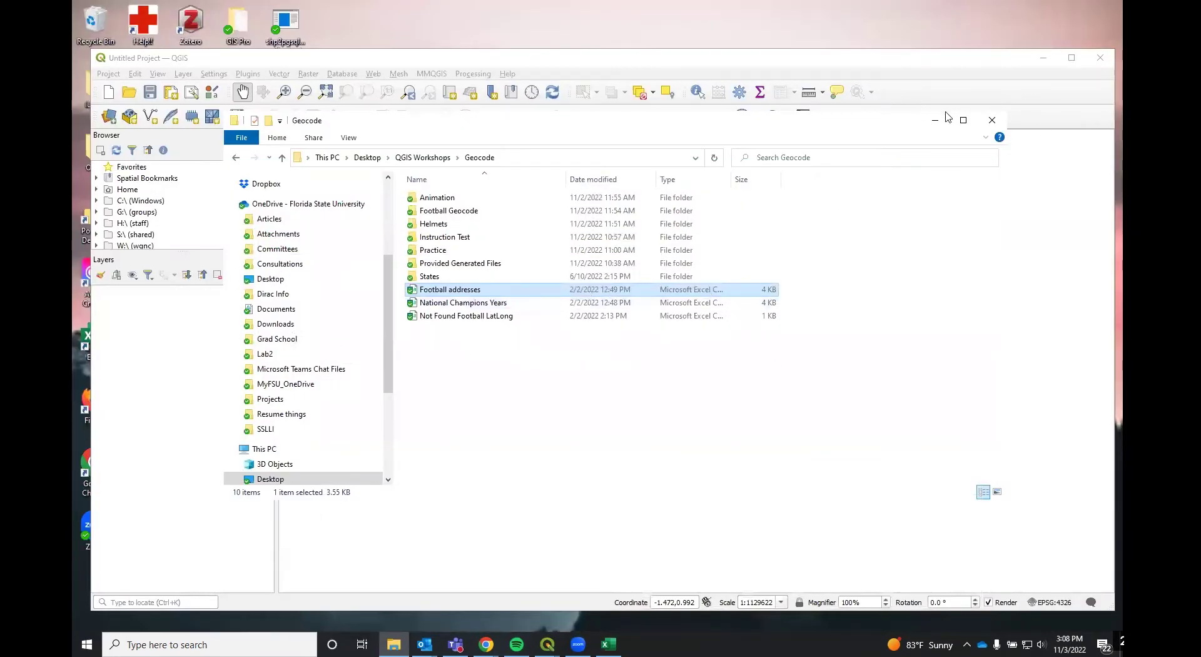
left_click(992, 120)
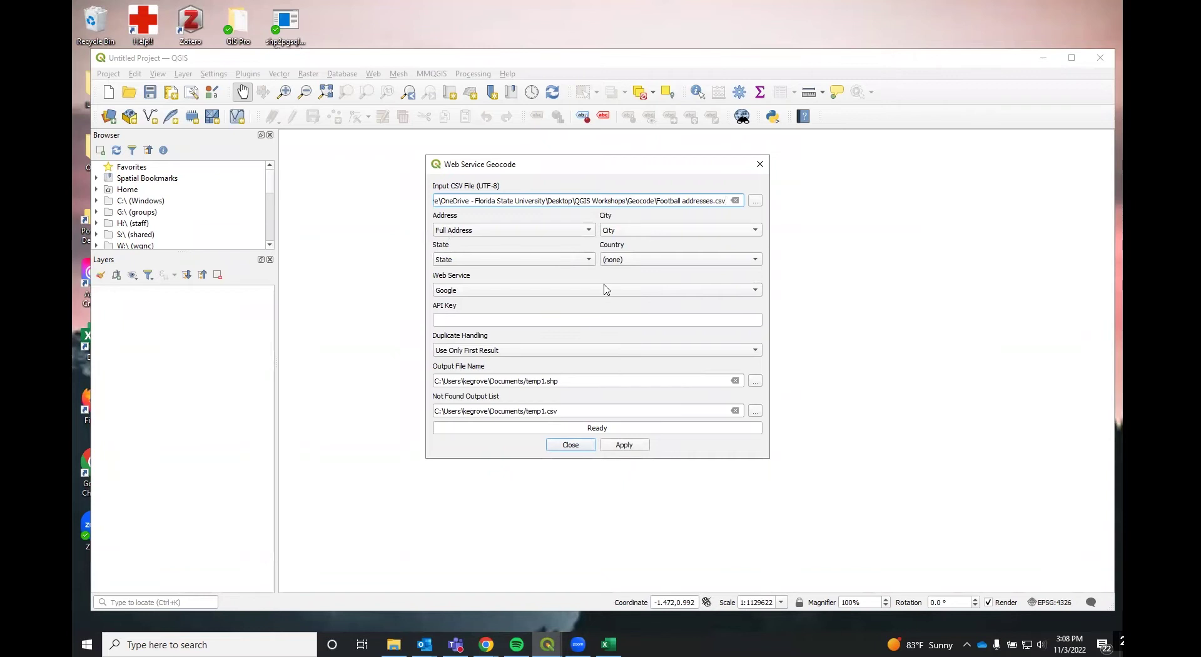
Keep the State column as the state field and set the geocoding web service to OpenStreetMap / Nominatim
left_click(469, 262)
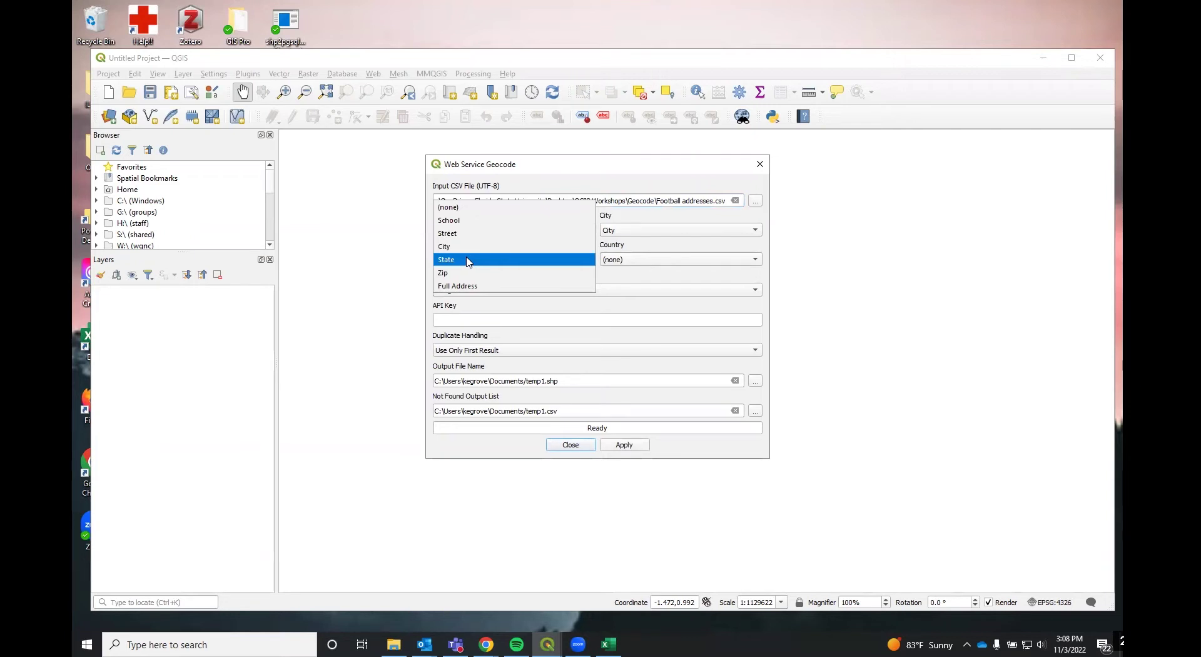
left_click(469, 261)
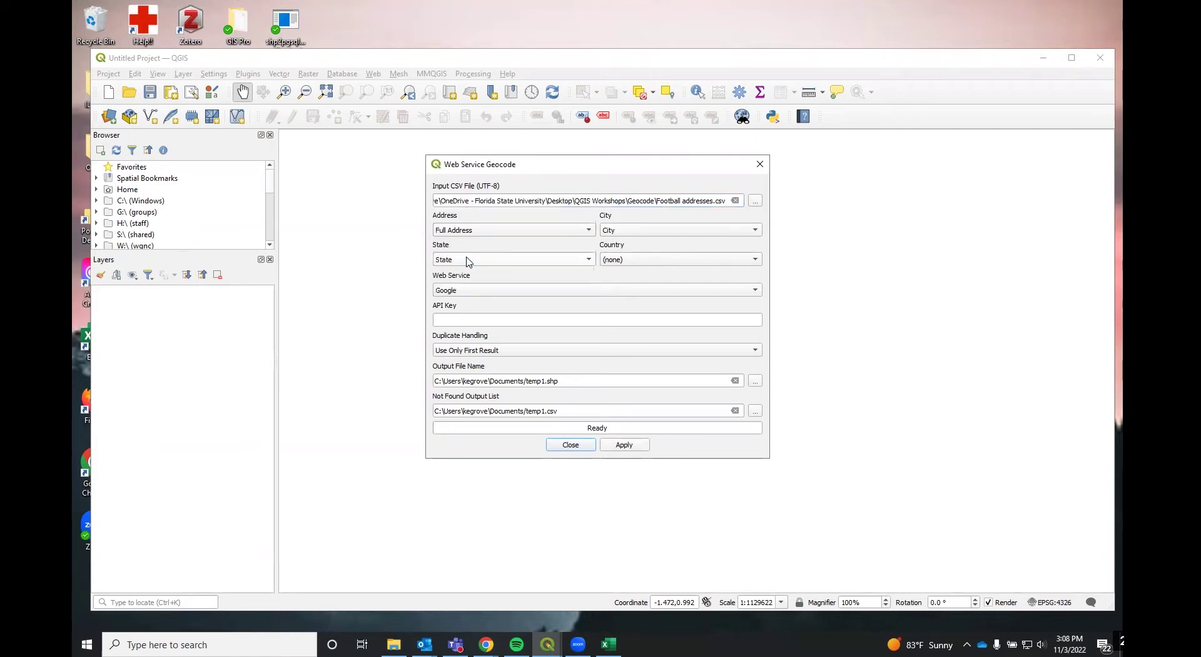
left_click(484, 292)
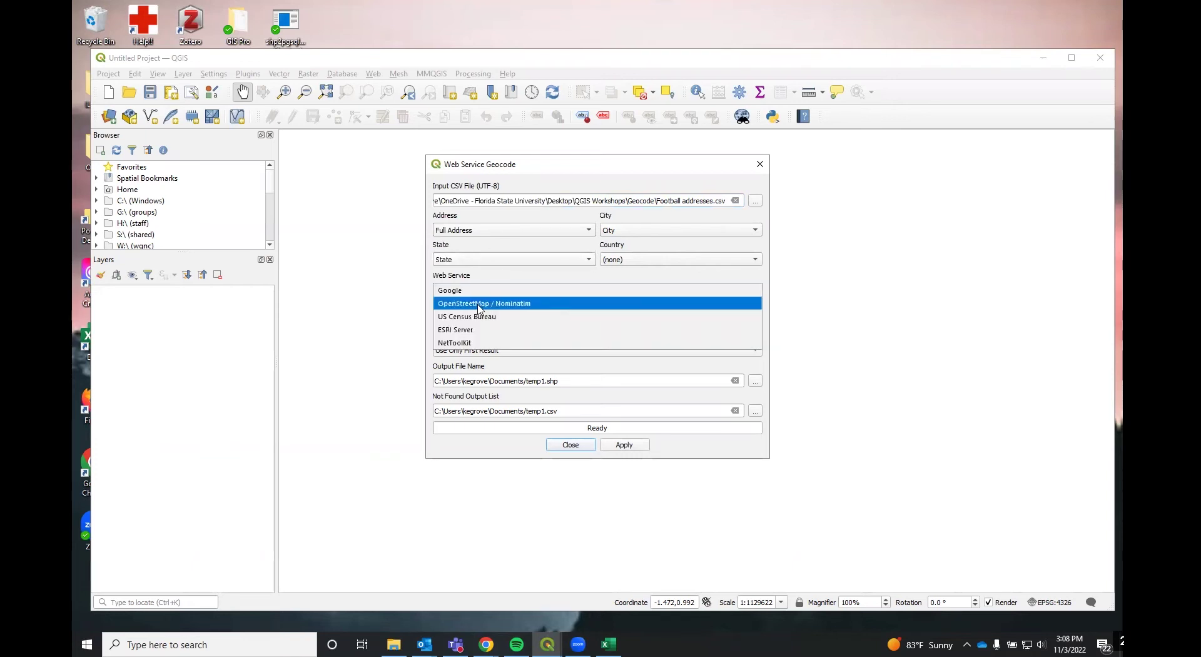
left_click(480, 305)
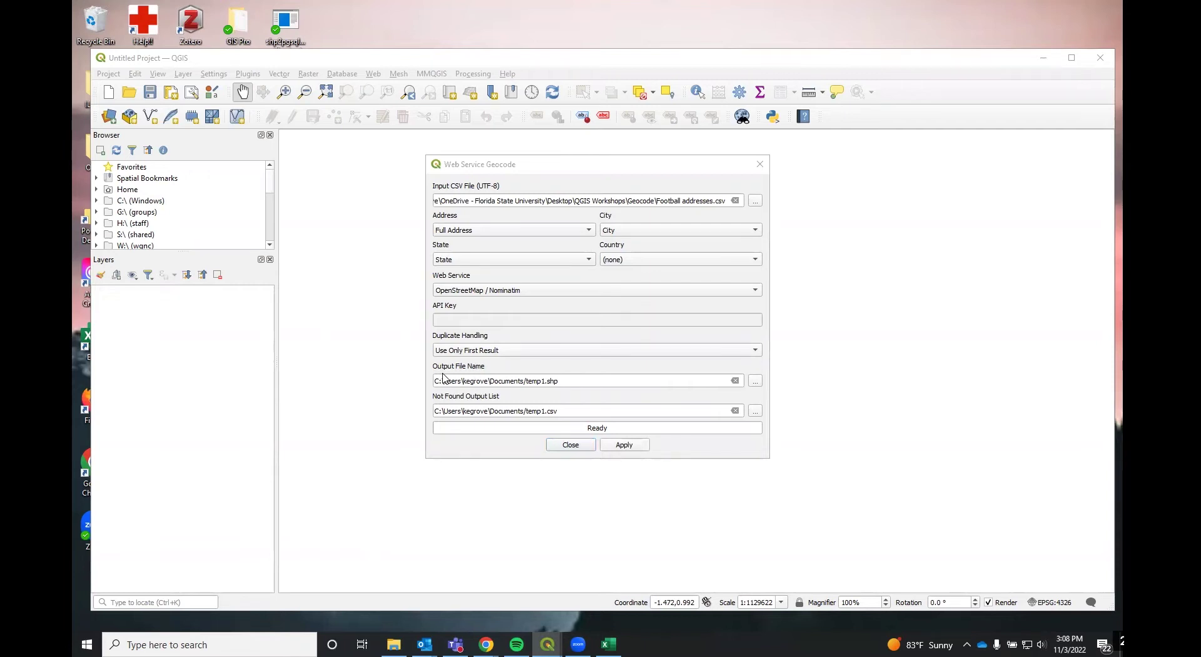
Set the geocoding output shapefile to Football Addresses in the Football Geocode folder under Desktop, QGIS Workshops, Geocode
left_click(756, 380)
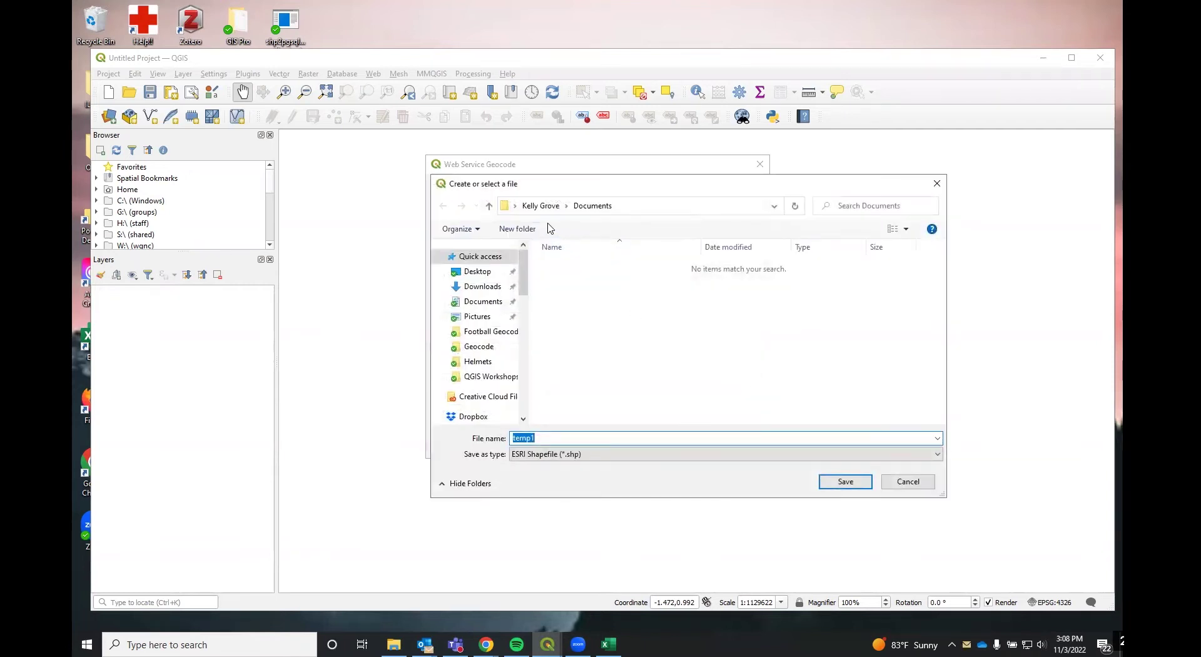
left_click(476, 273)
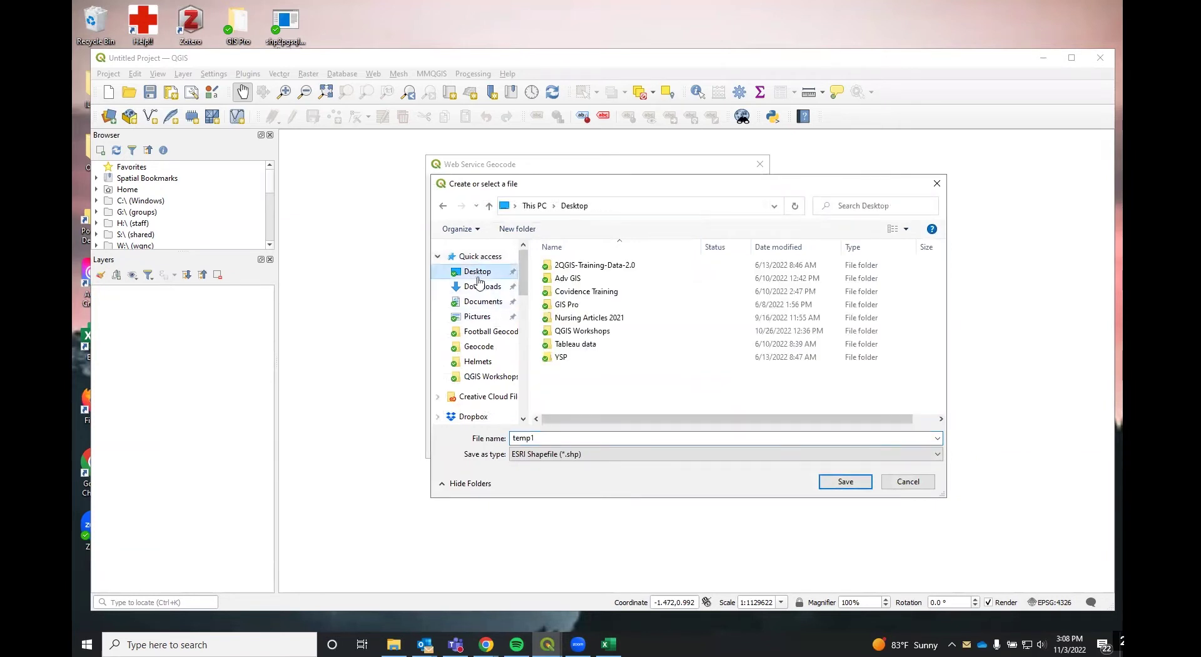
double_click(586, 332)
double_click(589, 334)
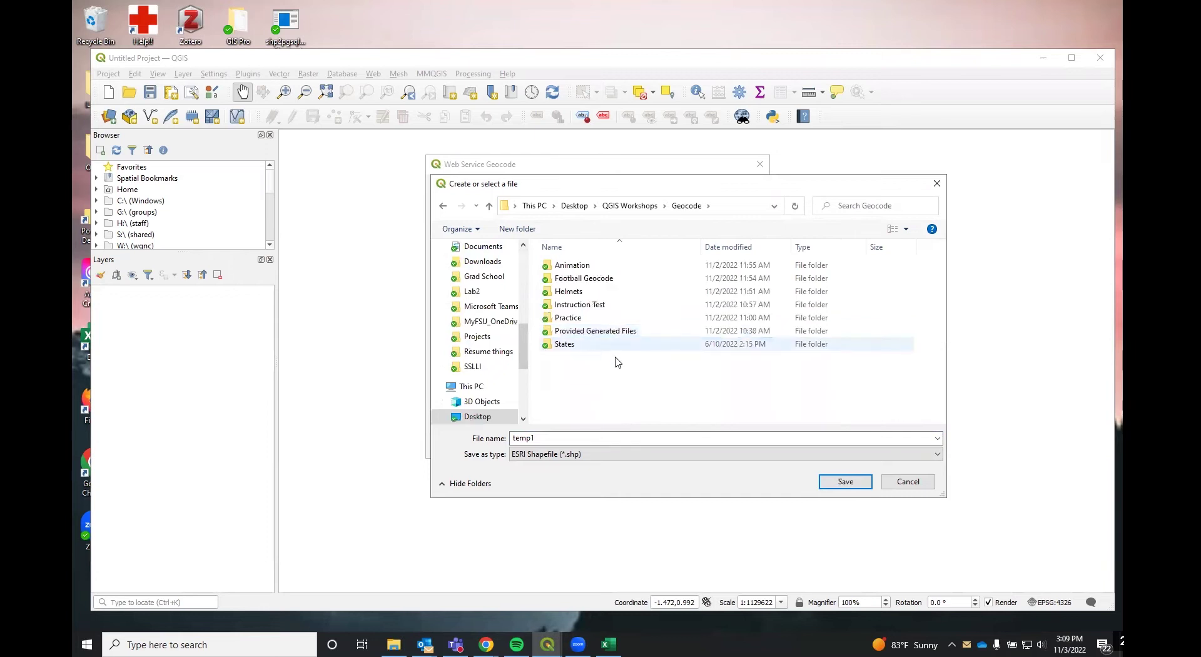
left_click(597, 284)
double_click(597, 284)
left_click_drag(537, 440, 514, 441)
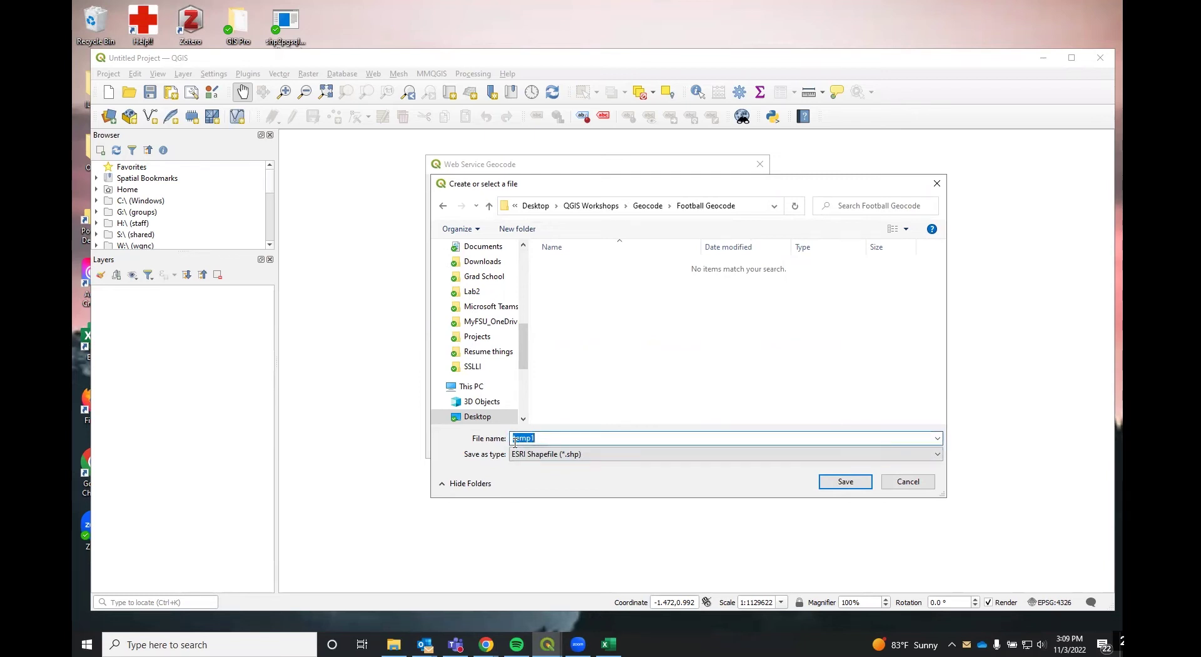
type("Football Addresses")
left_click(824, 488)
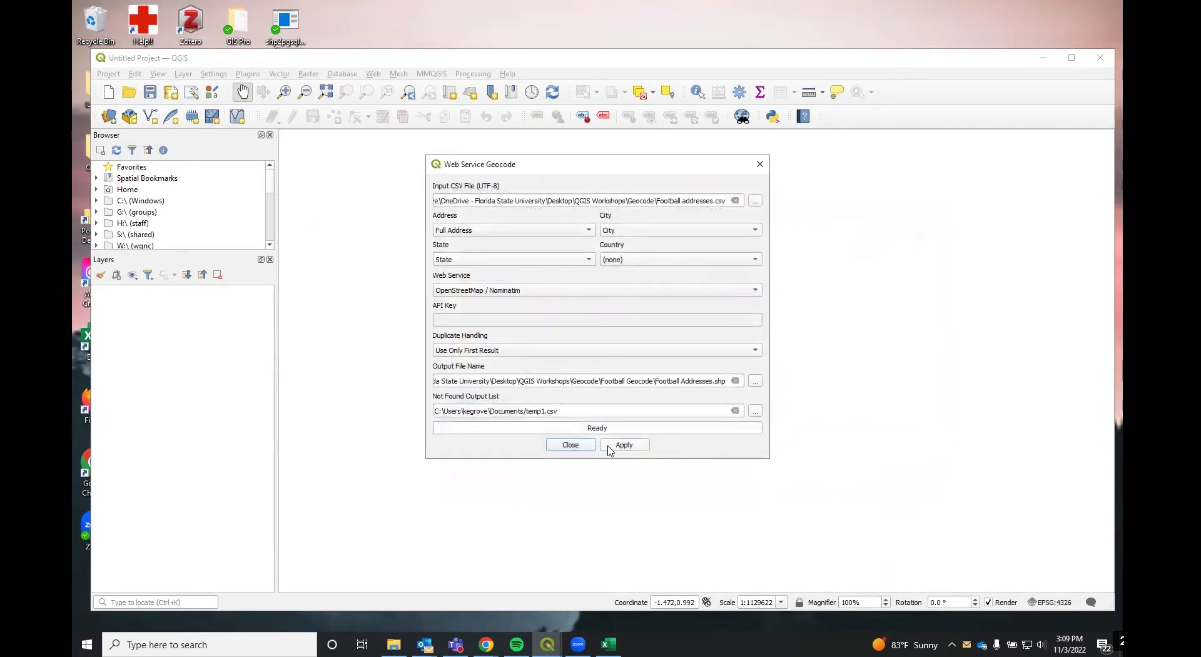
Run the geocoding with the default not-found list and remove the resulting Football Addresses layer from the project
left_click(612, 449)
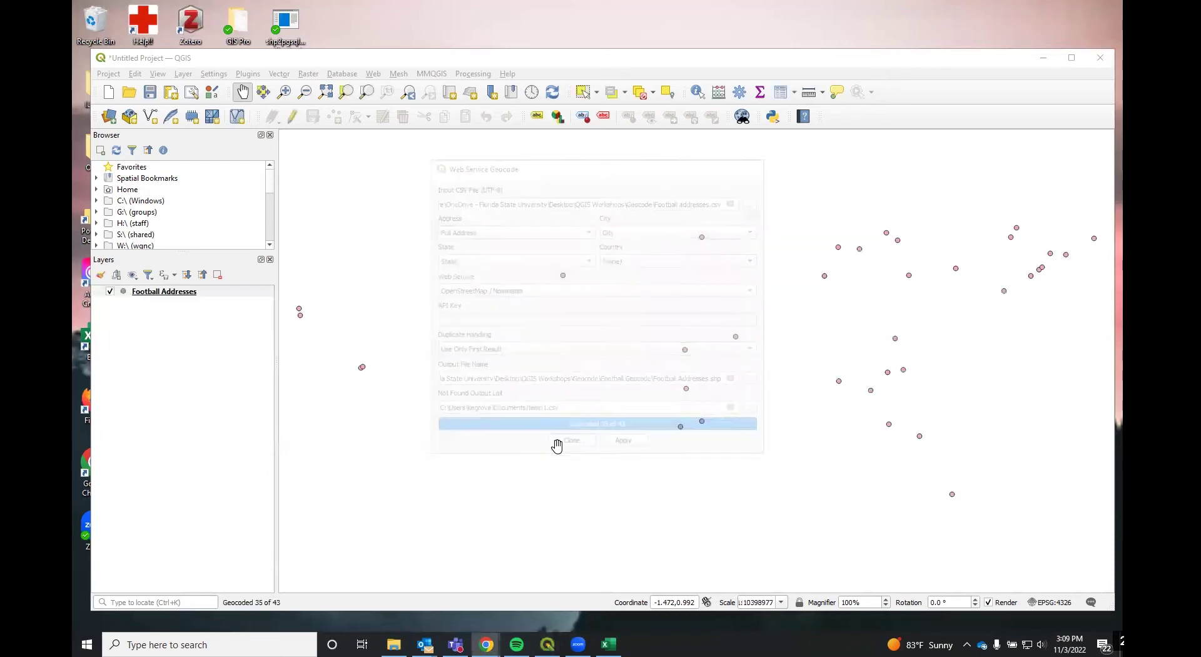
right_click(171, 292)
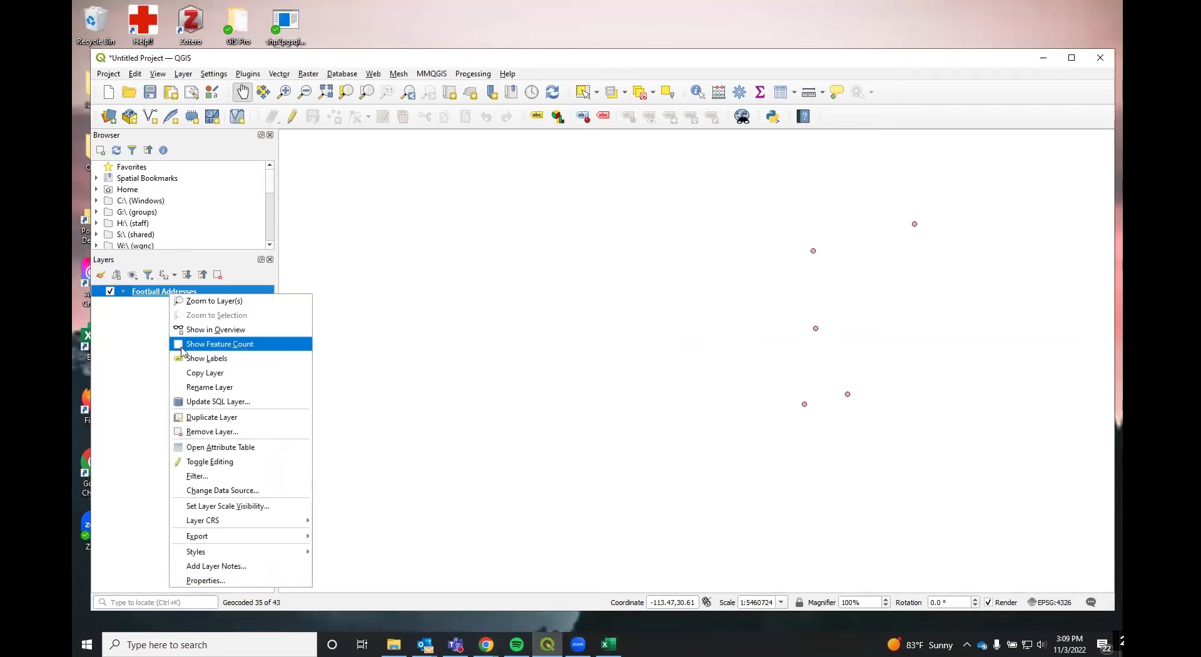
left_click(207, 431)
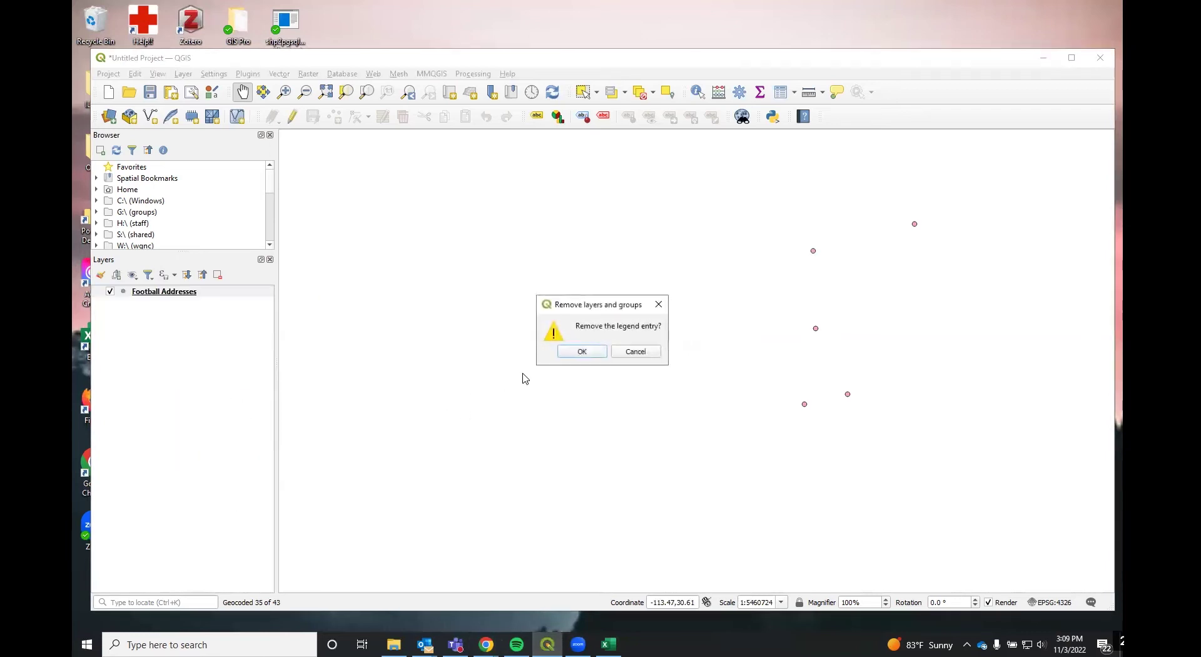
left_click(581, 351)
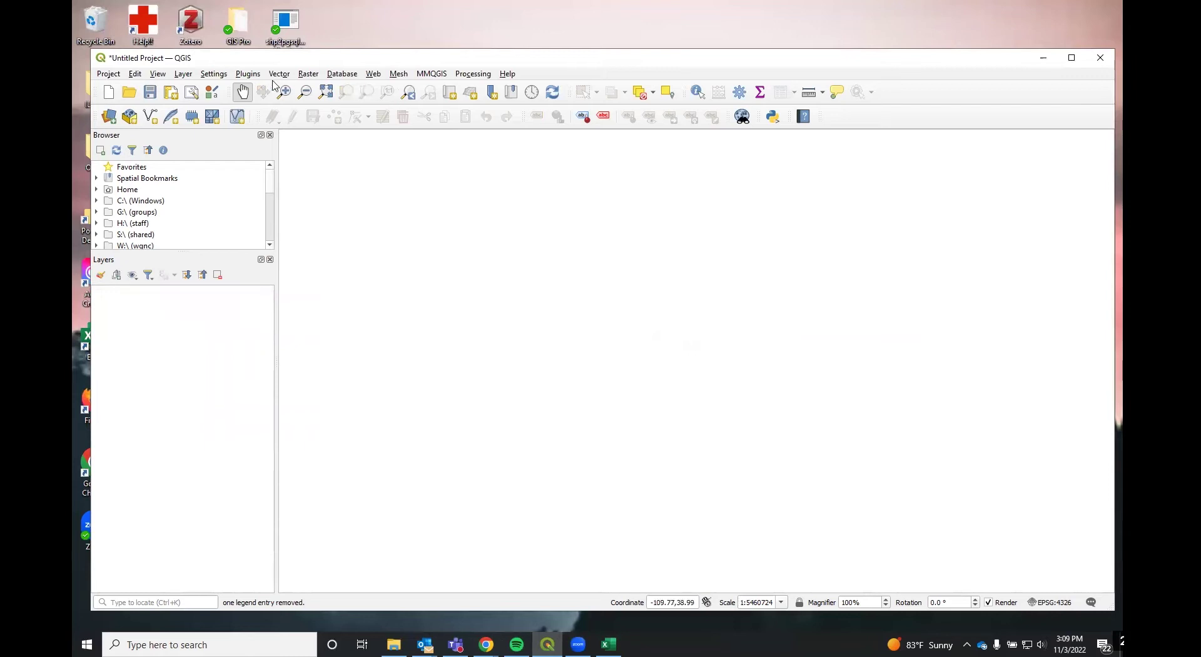
Restart MMQGIS Geocode CSV with Web Service and choose the Football Geocode folder inside Geocode as the location for the not-found list
left_click(426, 74)
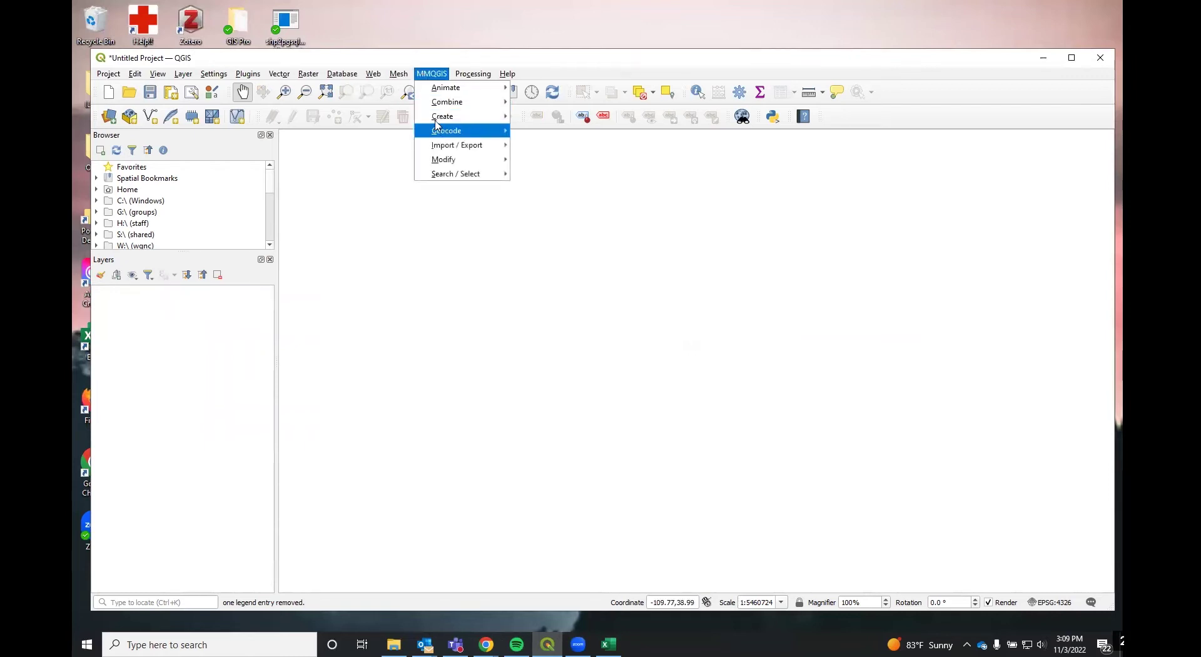
mouse_move(438, 131)
left_click(550, 135)
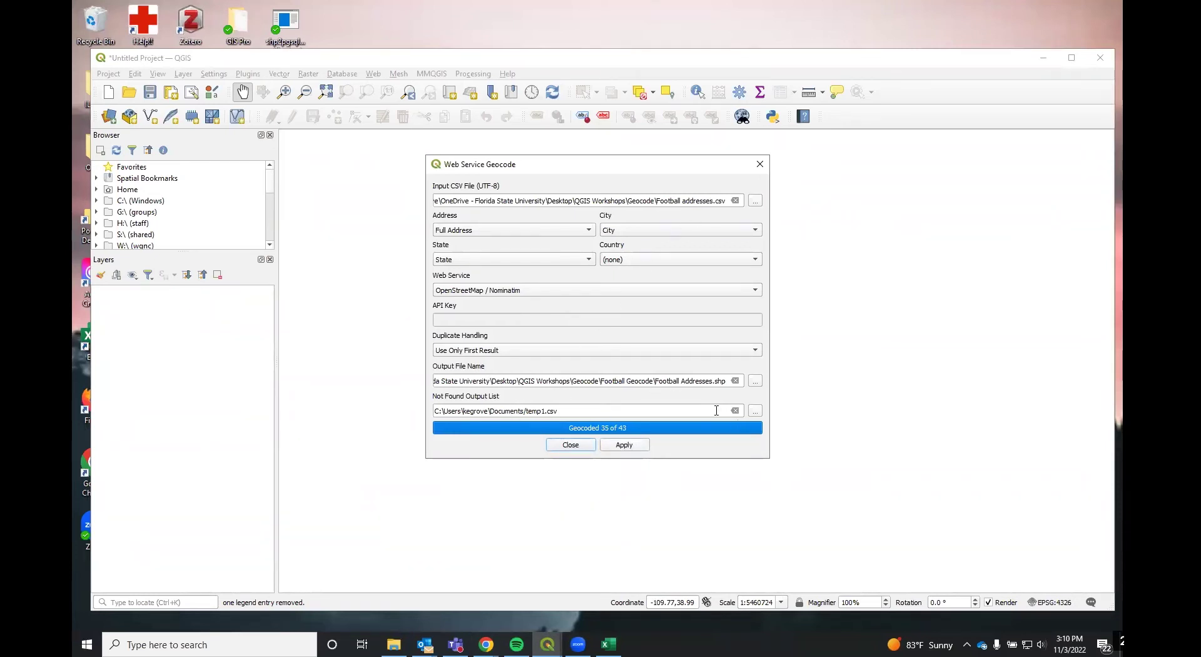
left_click(755, 411)
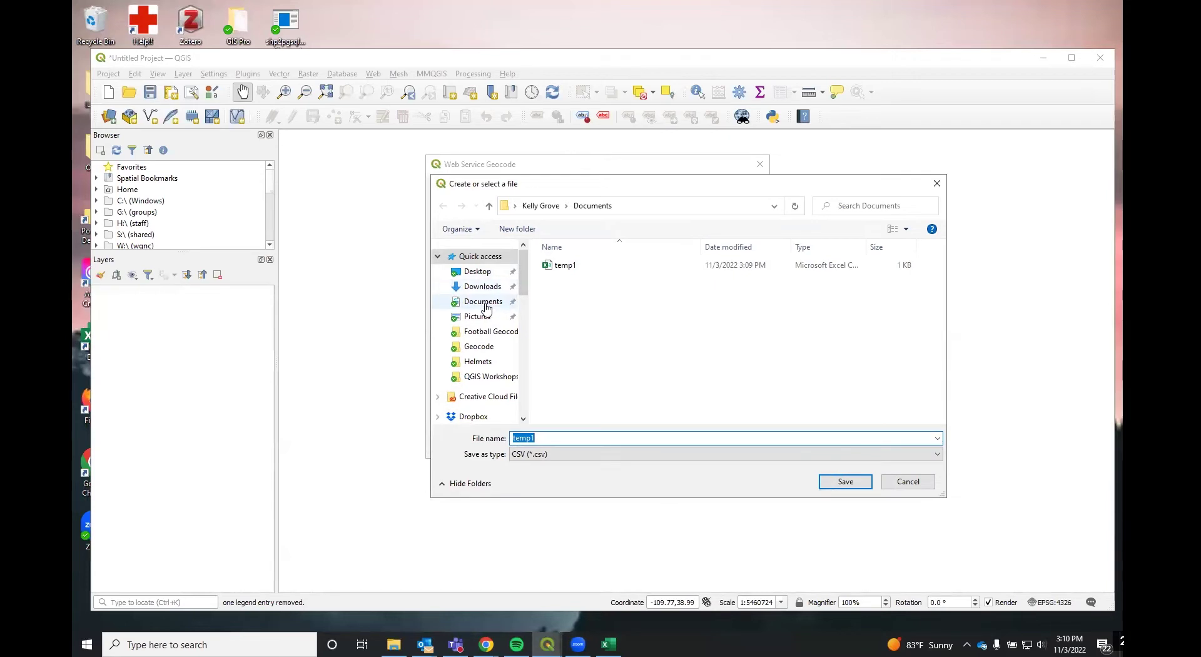
left_click(478, 272)
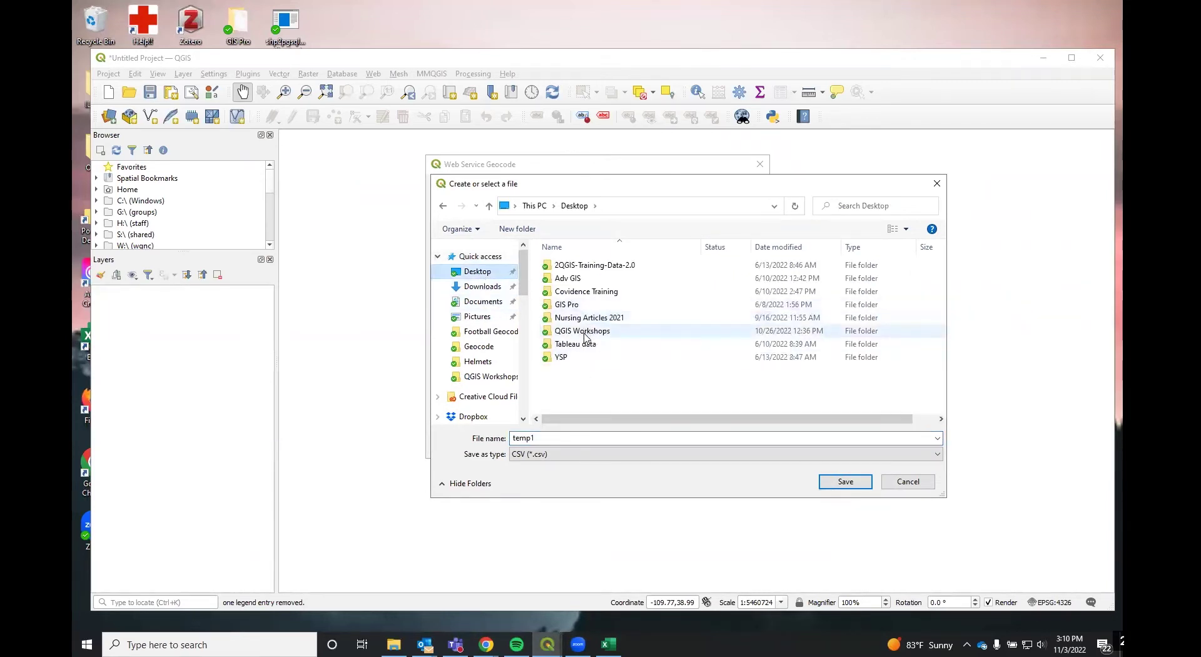
double_click(585, 332)
left_click(586, 332)
double_click(587, 332)
double_click(581, 278)
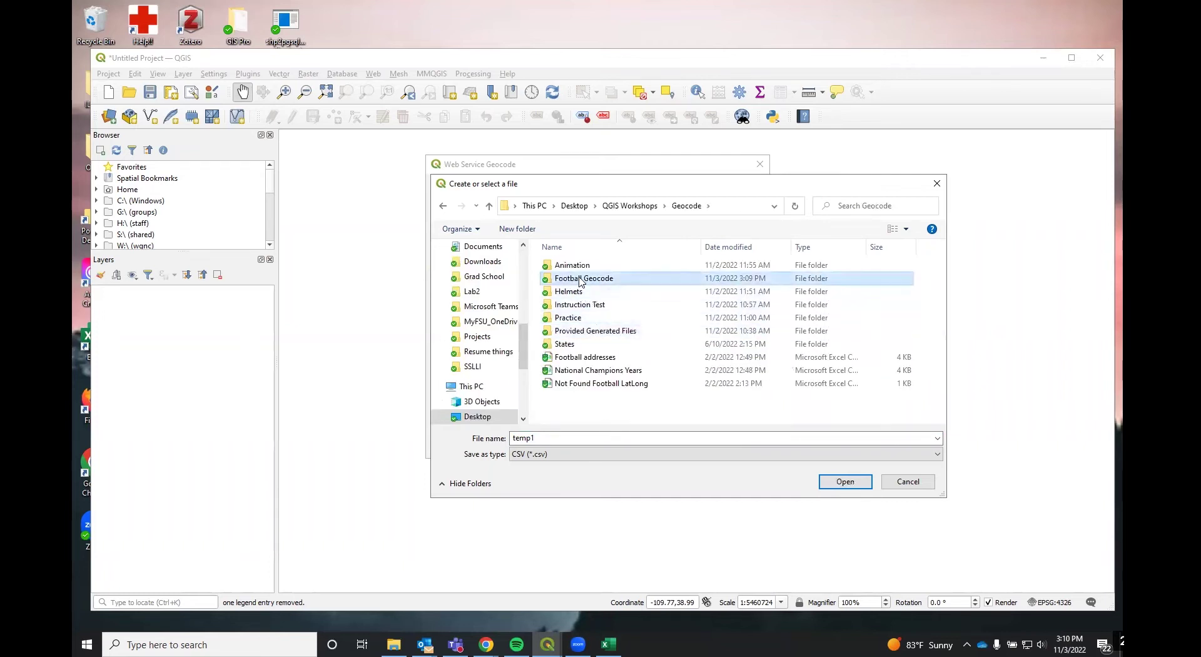
Name the not-found output list Not Found Football, save it as CSV, and run the geocoding
double_click(536, 437)
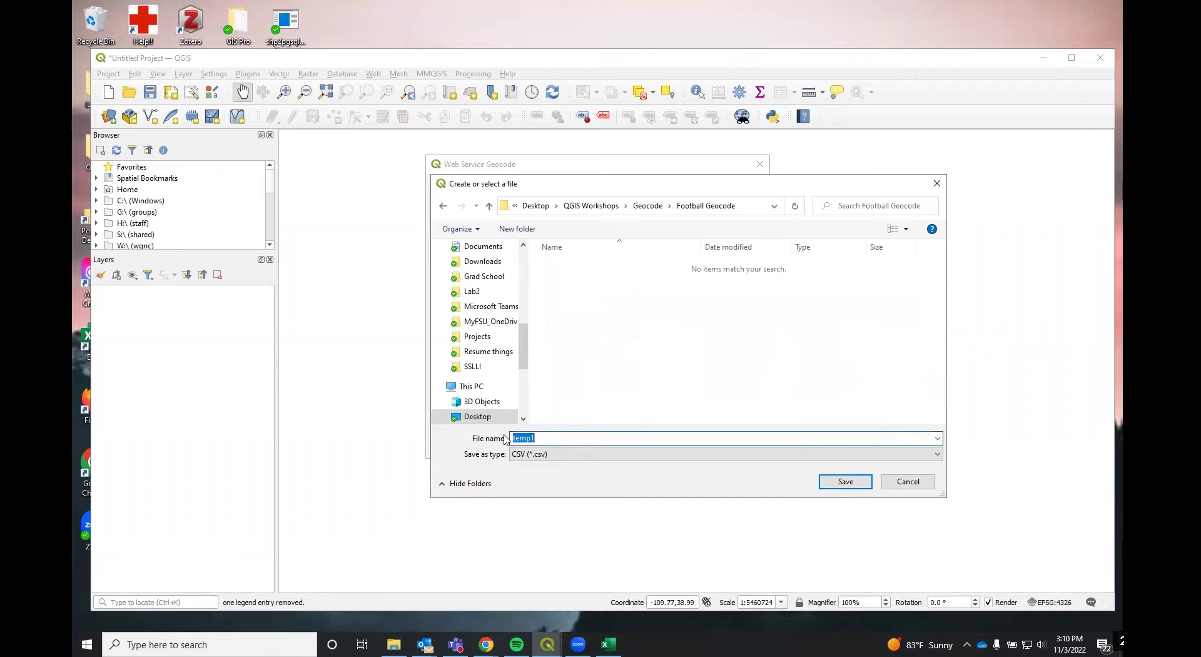
type("Bot Found Football")
left_click(517, 438)
key("BackSpace")
type("N")
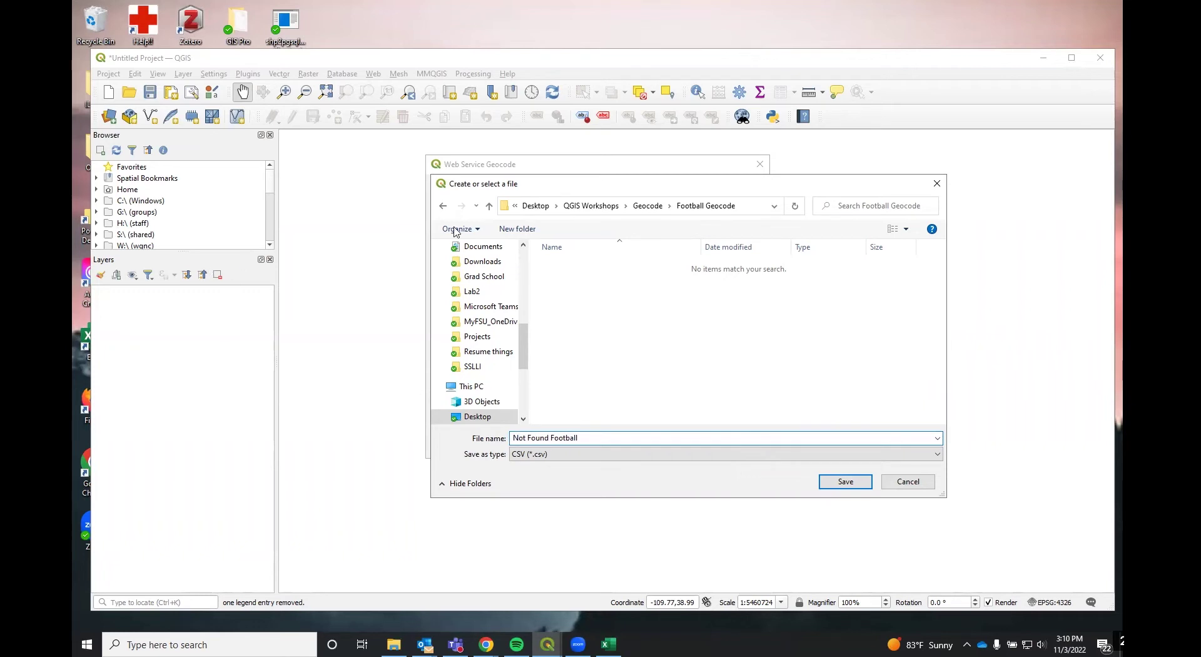
left_click(847, 492)
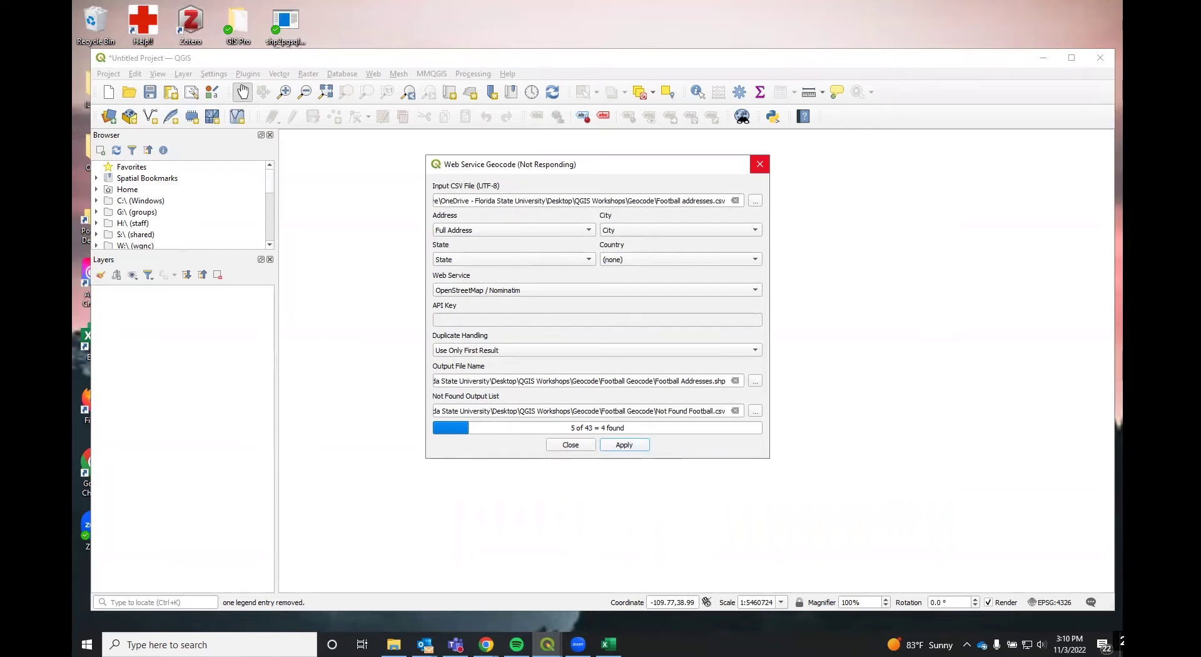
Switch to Excel, look through all rows of the Football addresses sheet, and return to QGIS
mouse_move(608, 644)
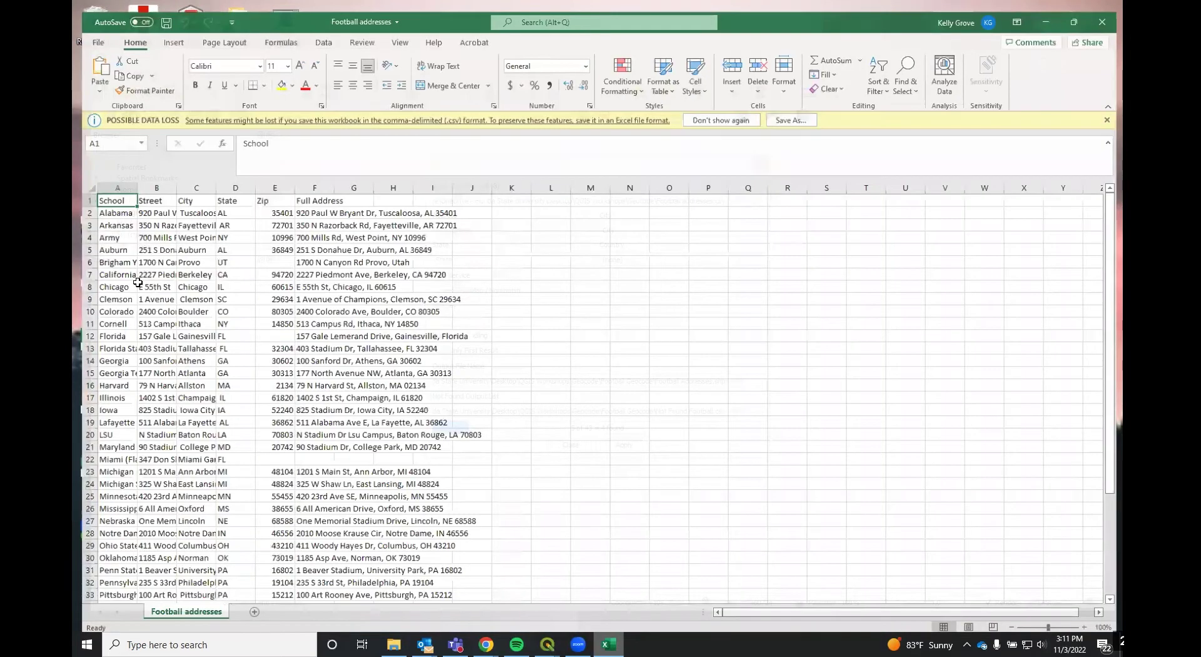
scroll(137, 282, "down", 4)
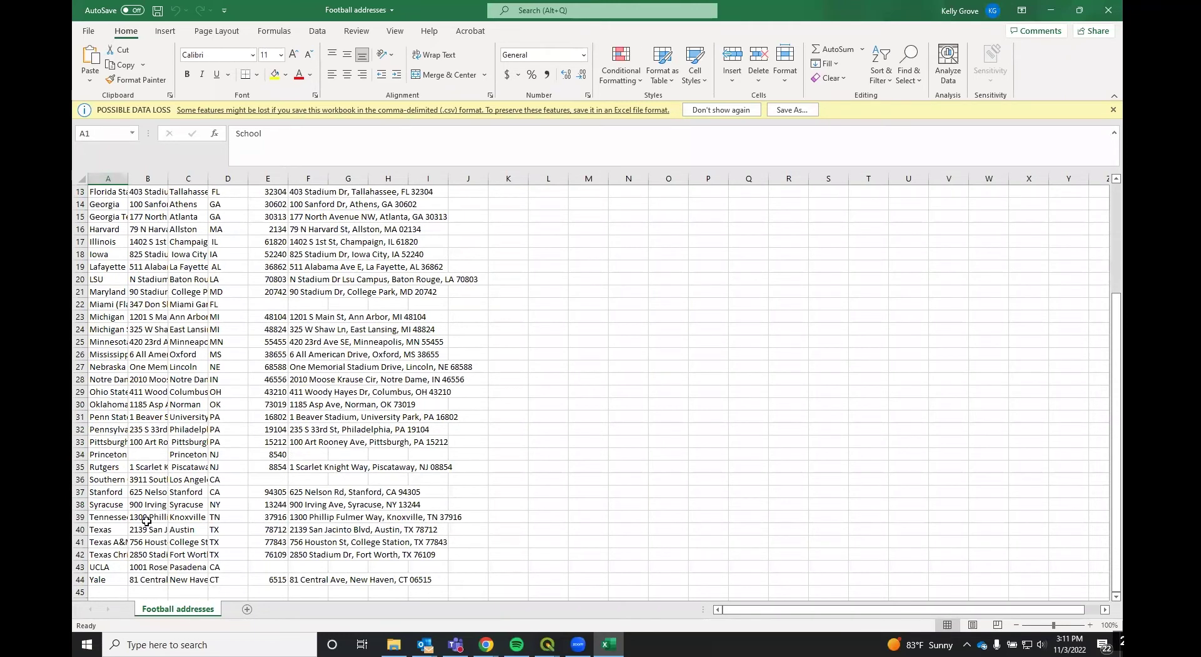
scroll(145, 520, "up", 4)
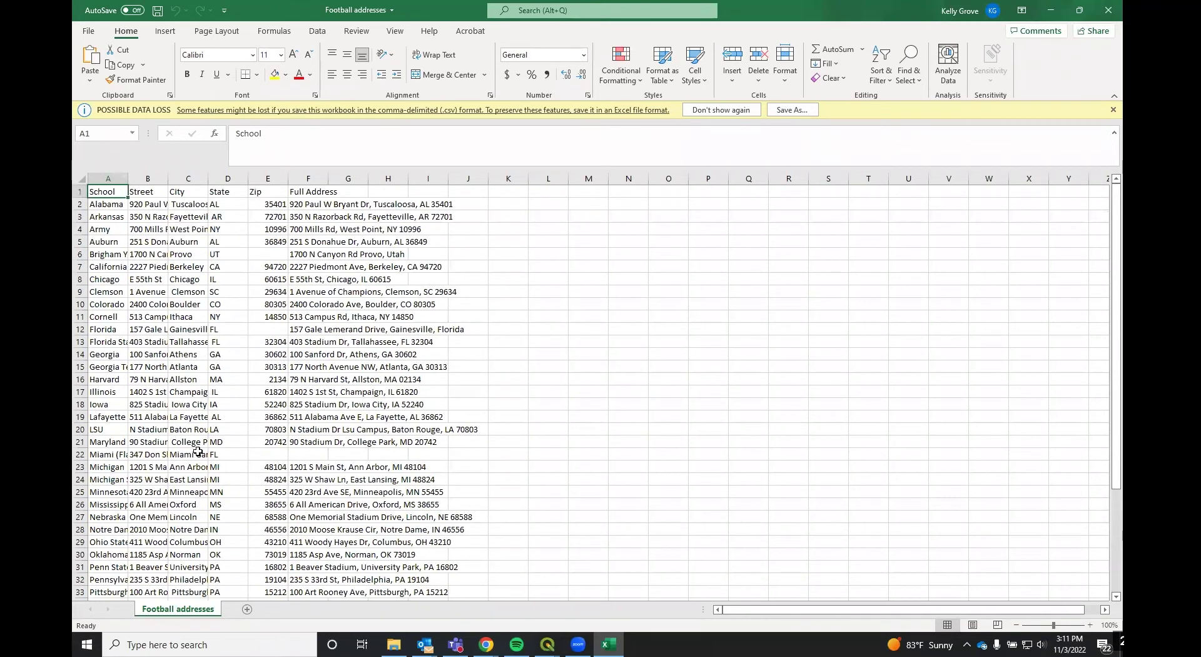
left_click(1056, 13)
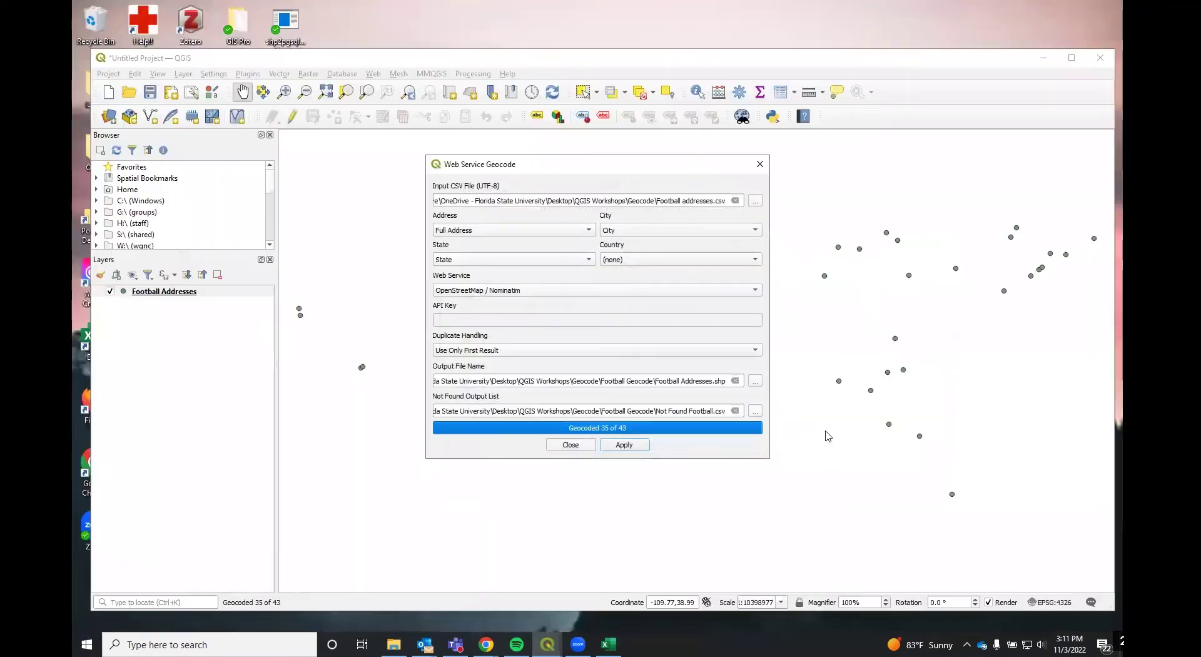
Close the geocoding dialog and examine the attribute table of the Football Addresses layer
left_click(570, 444)
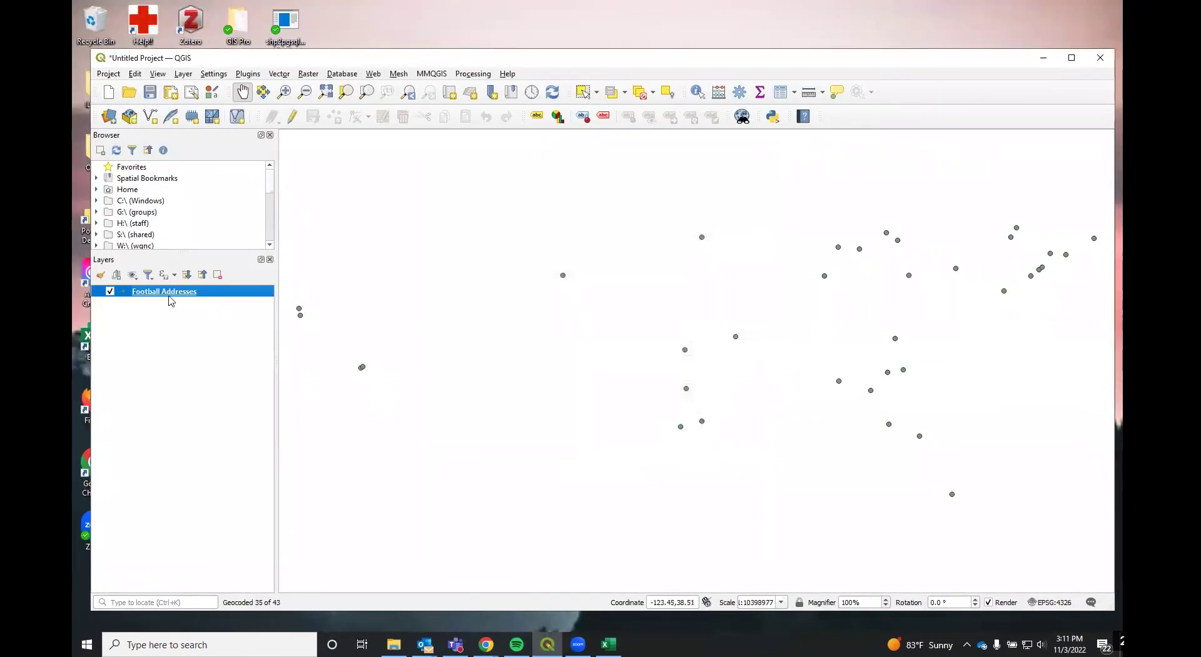
right_click(171, 294)
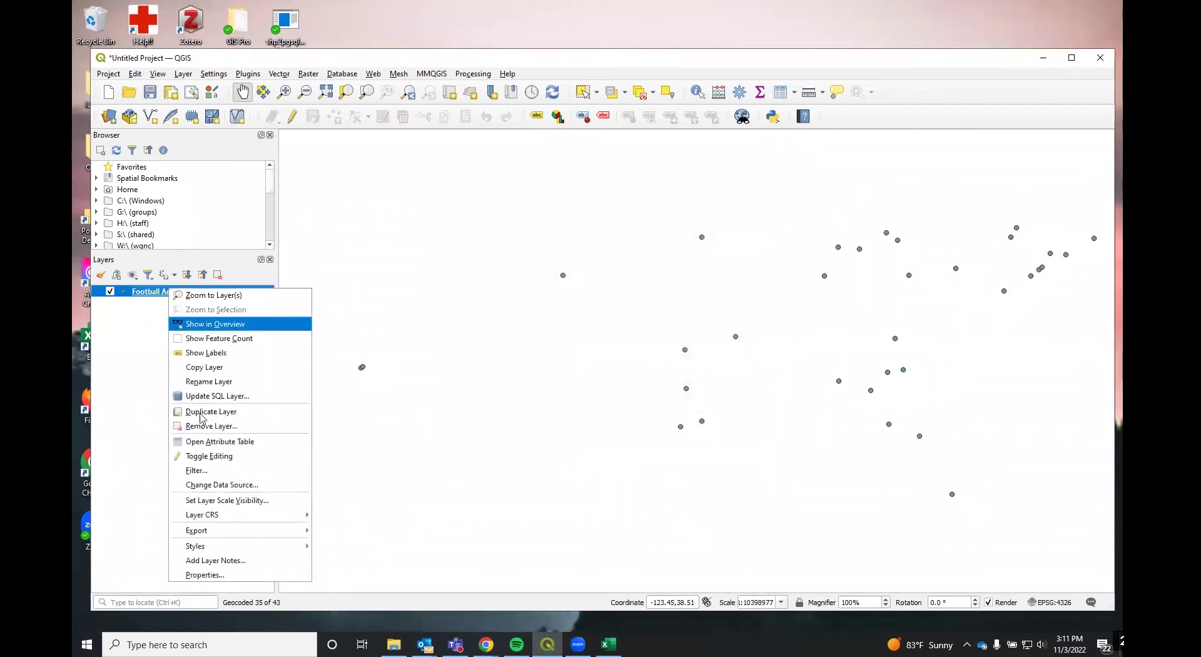
left_click(219, 441)
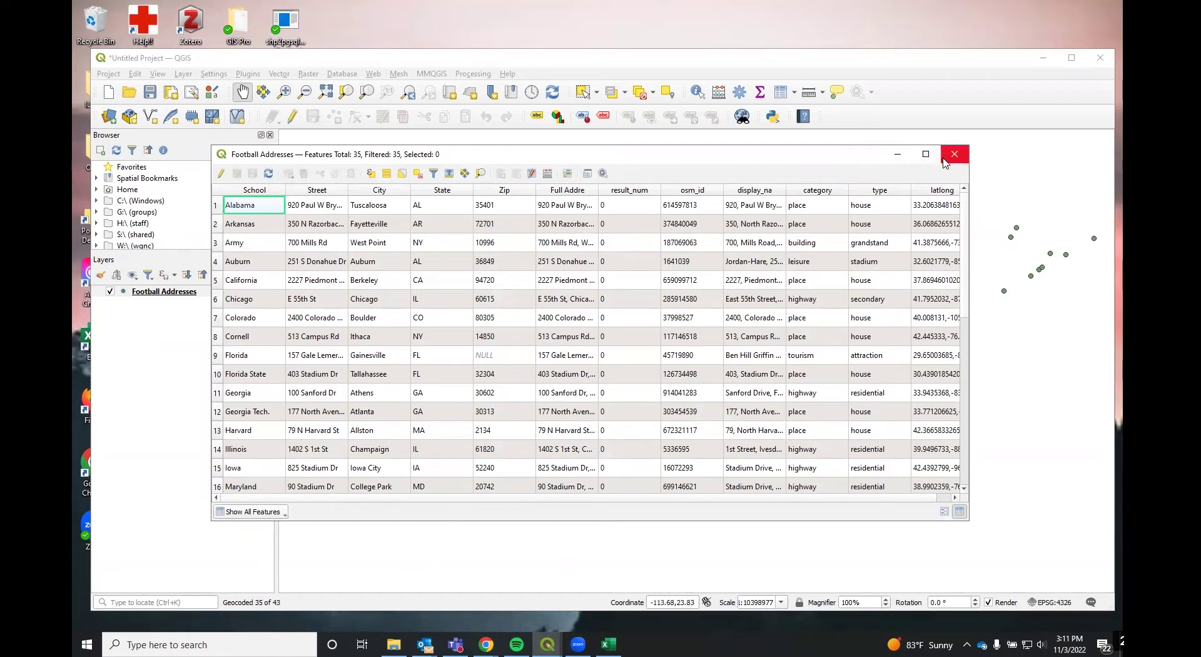
Open Not Found Football from the Football Geocode folder in File Explorer, examine its schools with the School column widened, and close it without saving
left_click(393, 644)
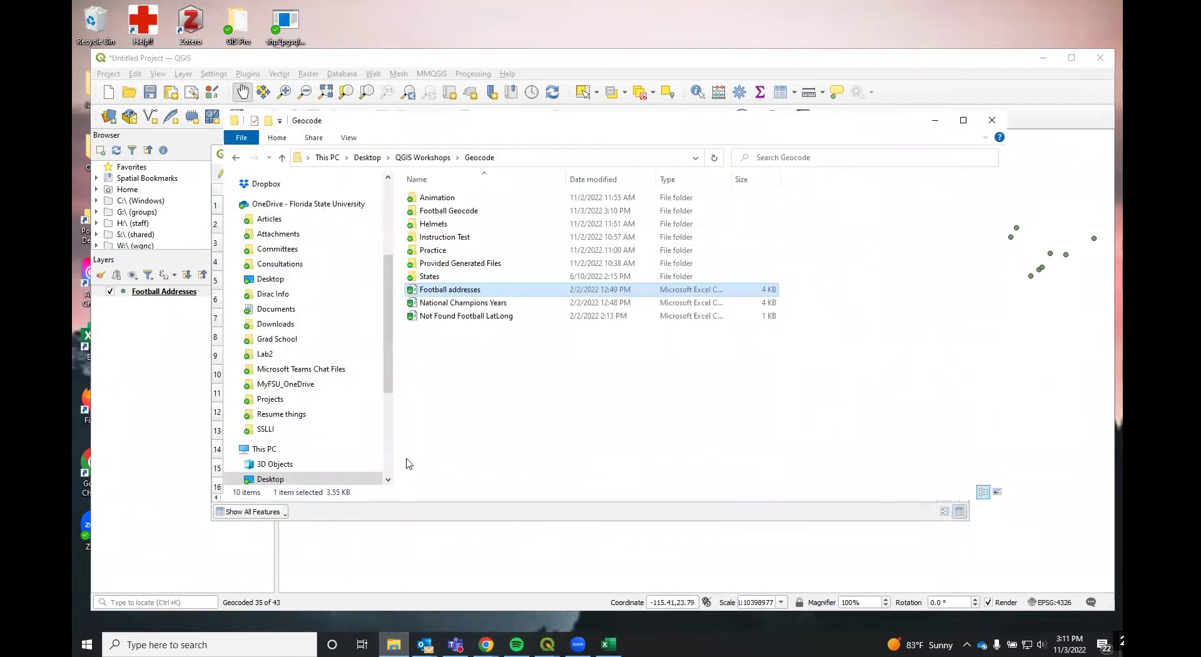
double_click(460, 213)
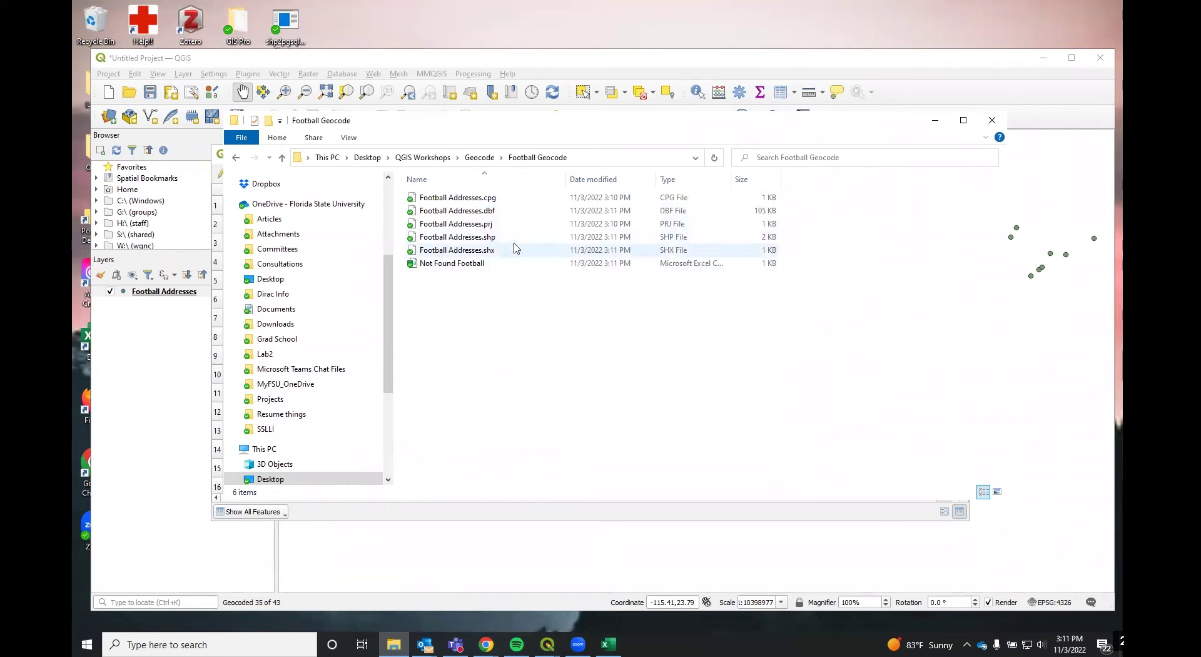
double_click(453, 264)
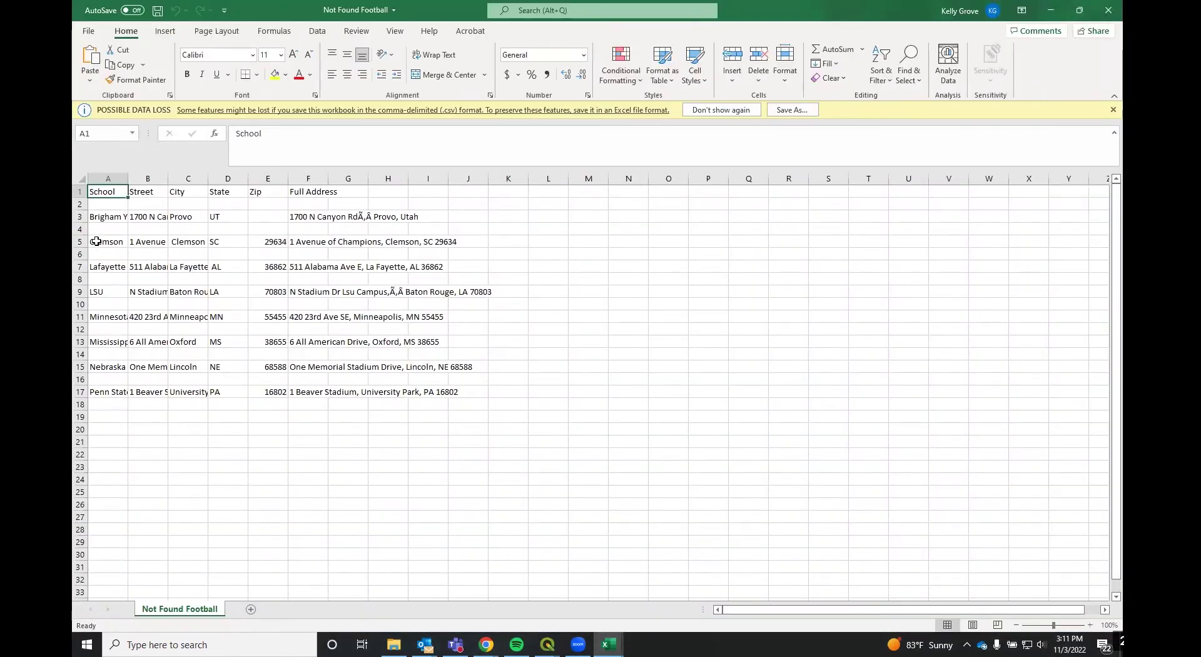
left_click_drag(129, 178, 210, 179)
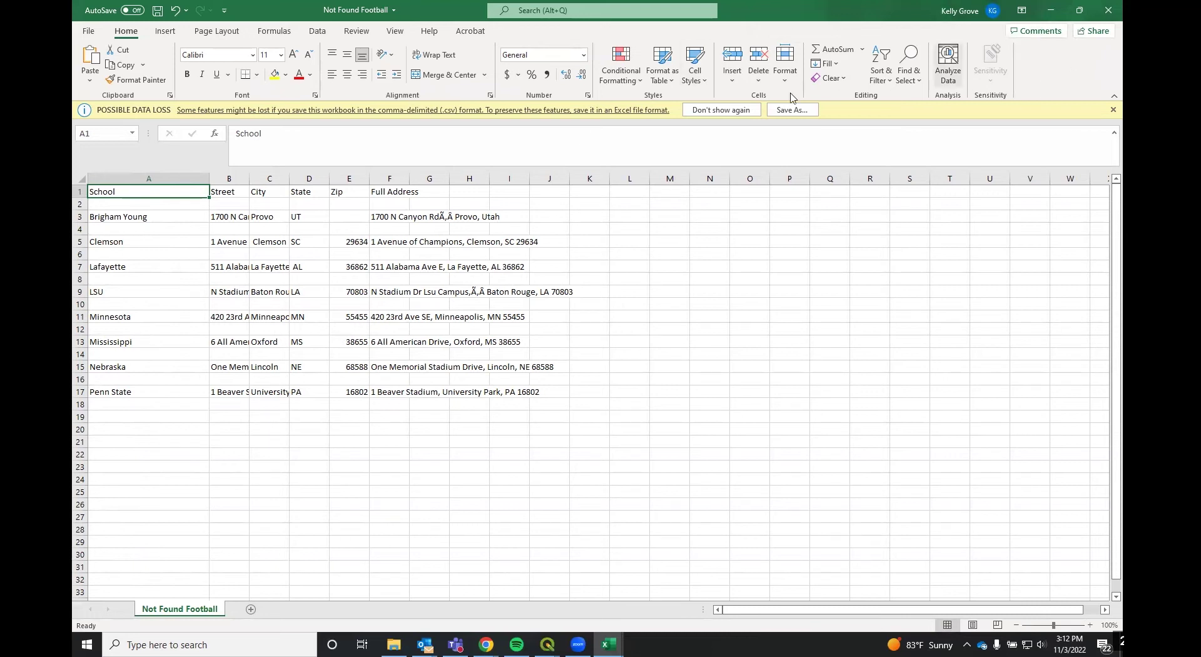
left_click(1106, 11)
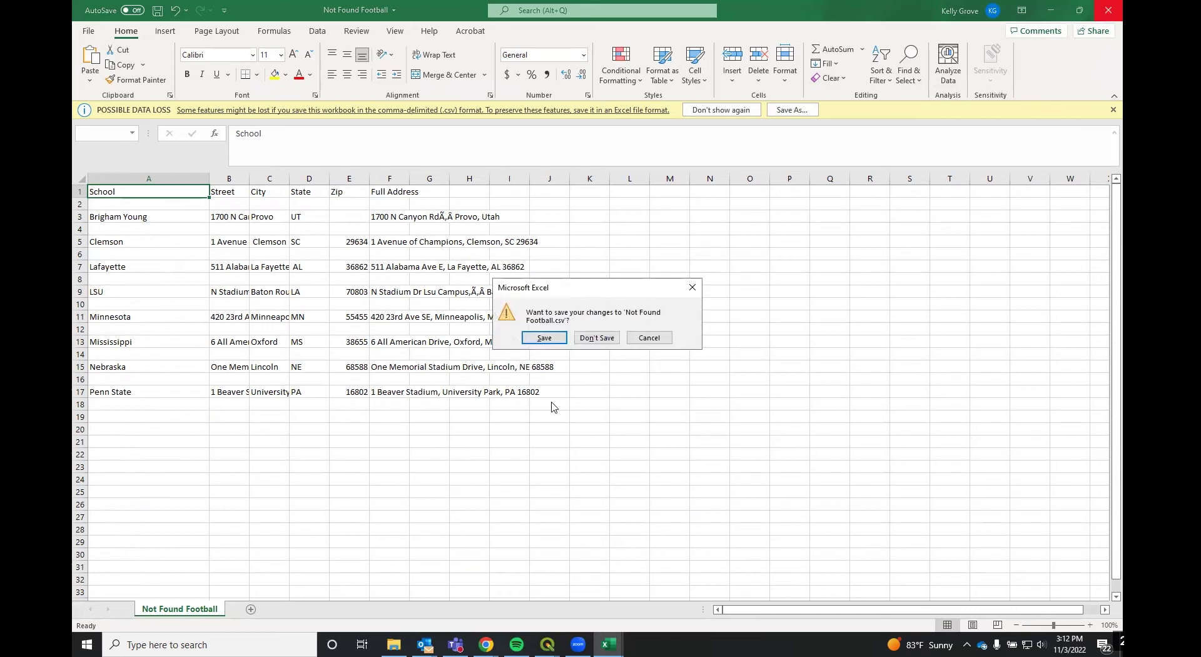
left_click(591, 338)
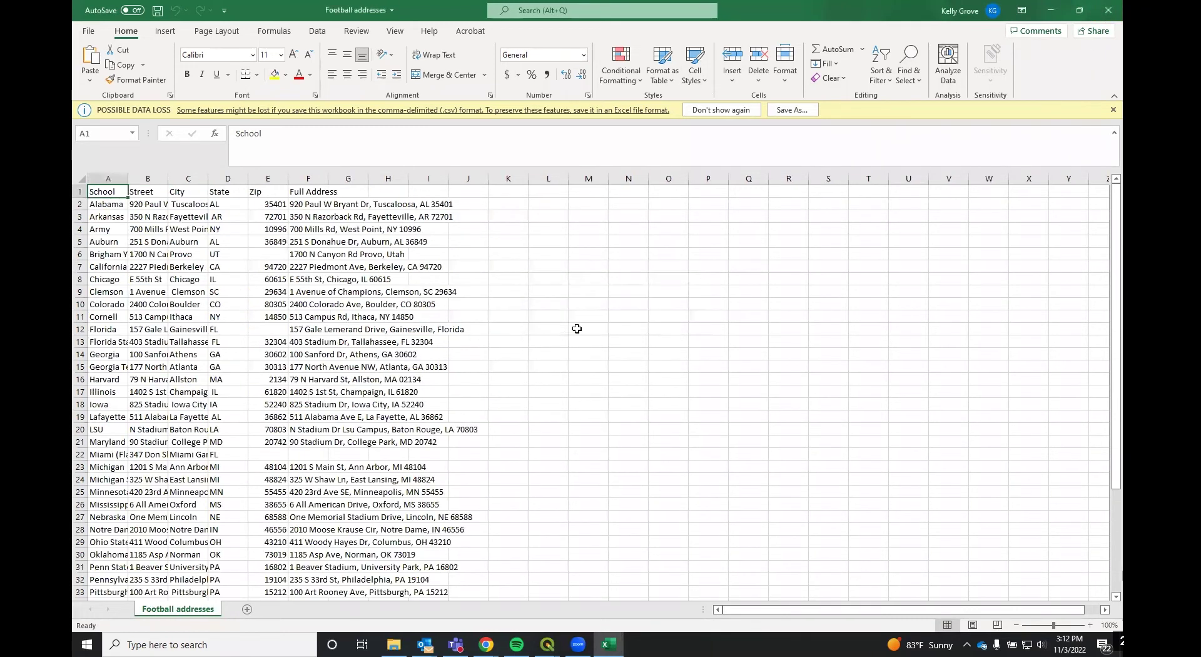
left_click(1052, 11)
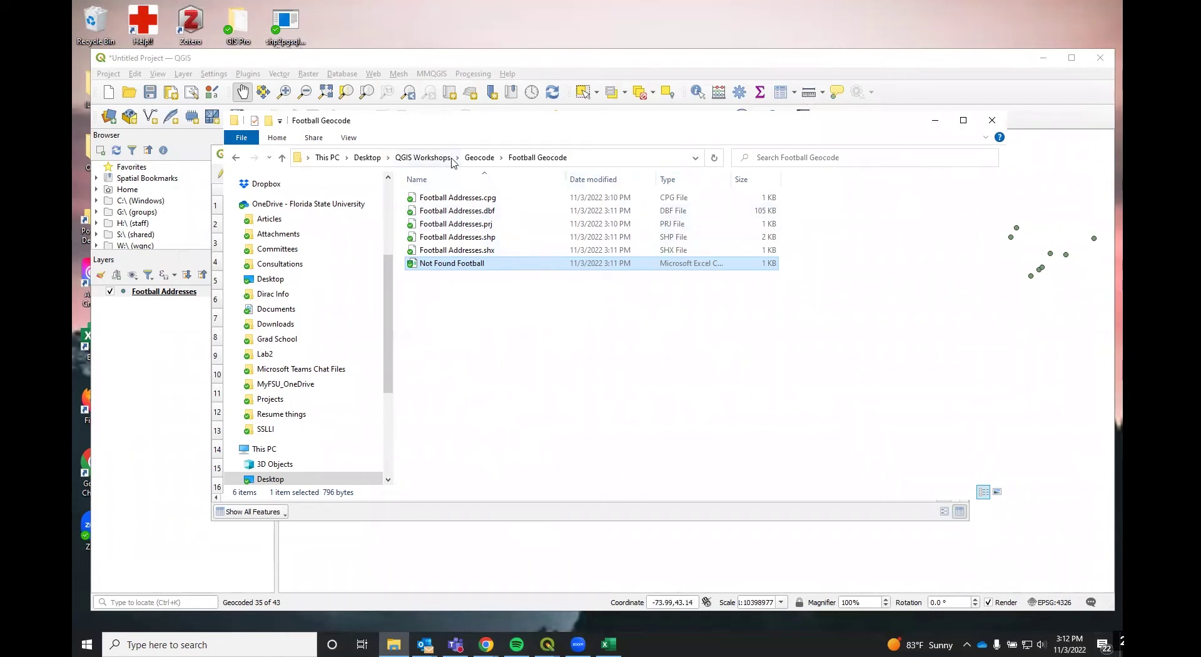
Open Not Found Football LatLong from the Geocode folder, examine its lat and long columns, and return to QGIS
left_click(483, 160)
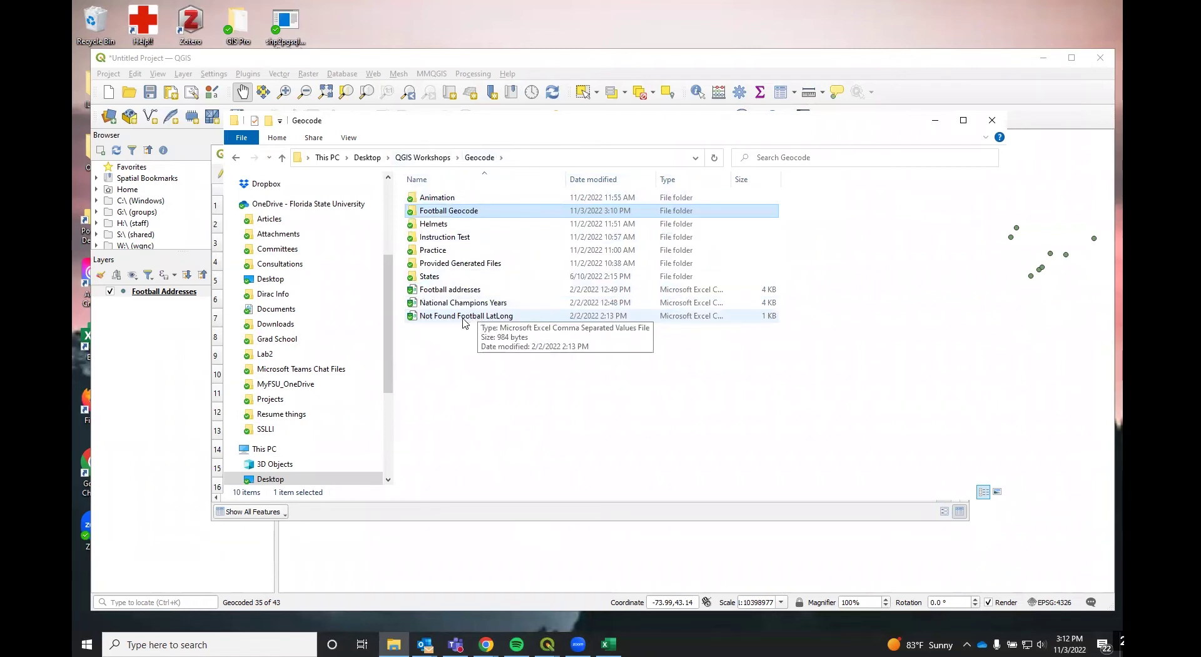
left_click(441, 318)
double_click(442, 323)
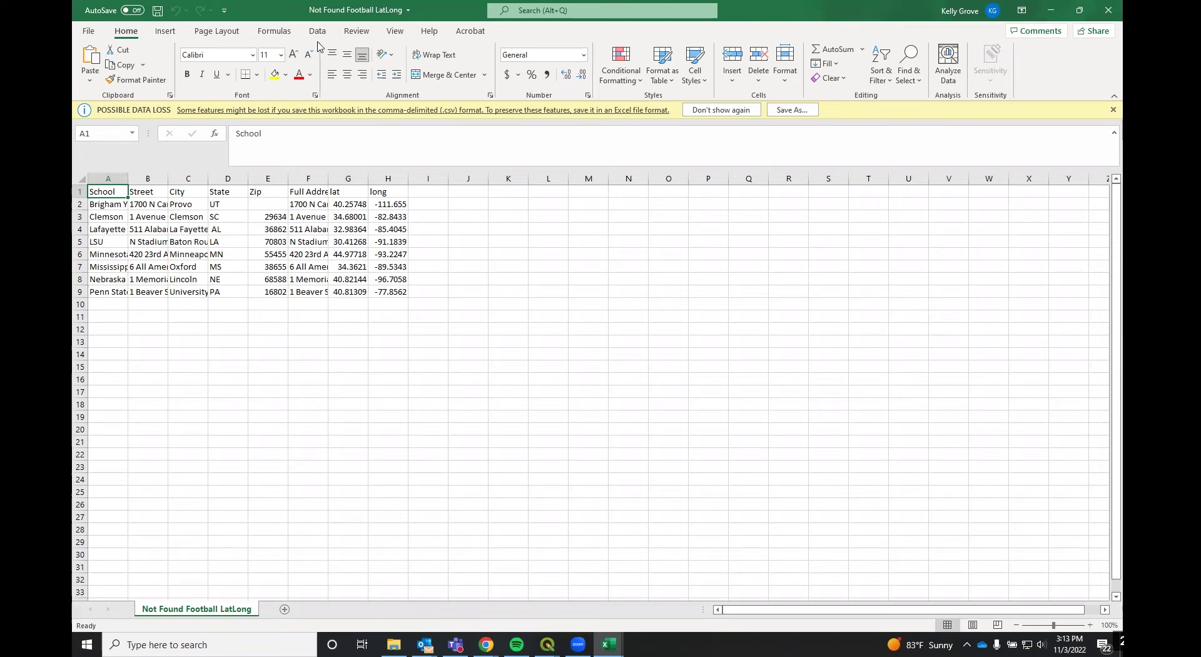
left_click(1104, 9)
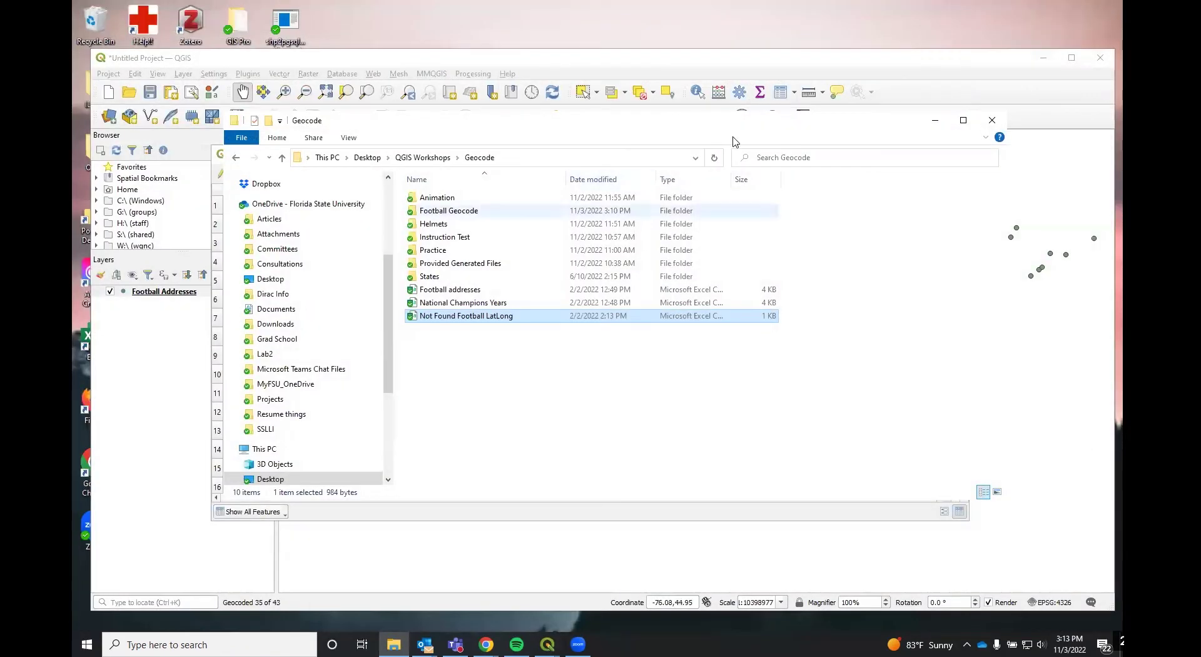
left_click(935, 120)
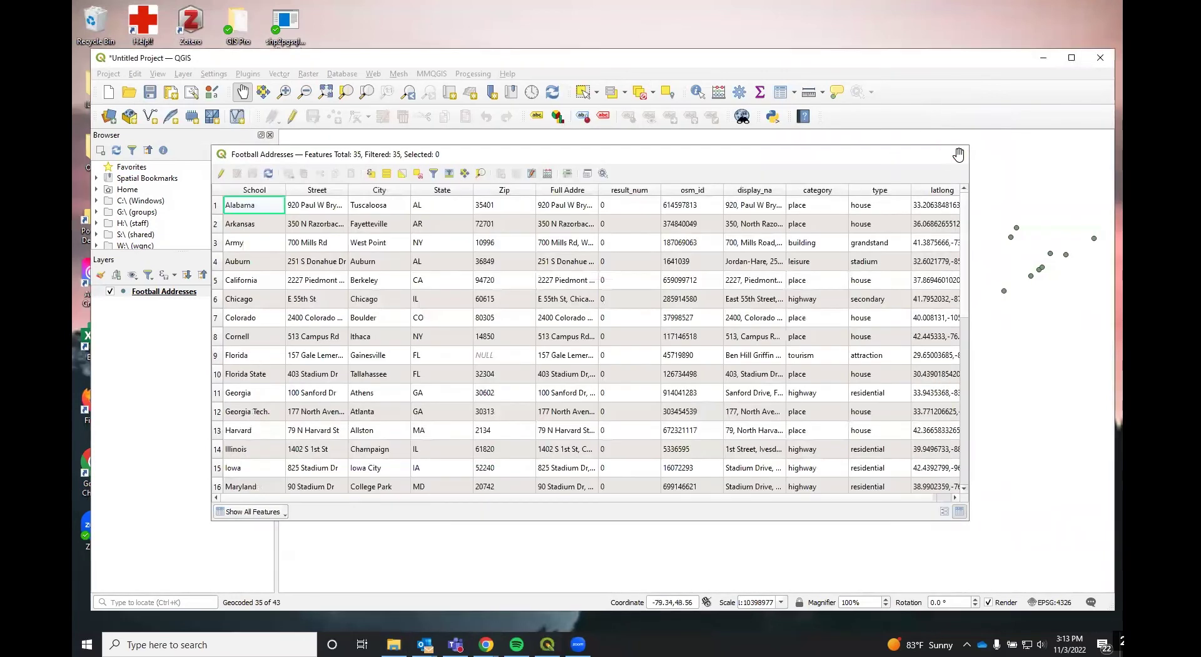
Close the Football Addresses attribute table and start adding a delimited text layer
left_click(954, 153)
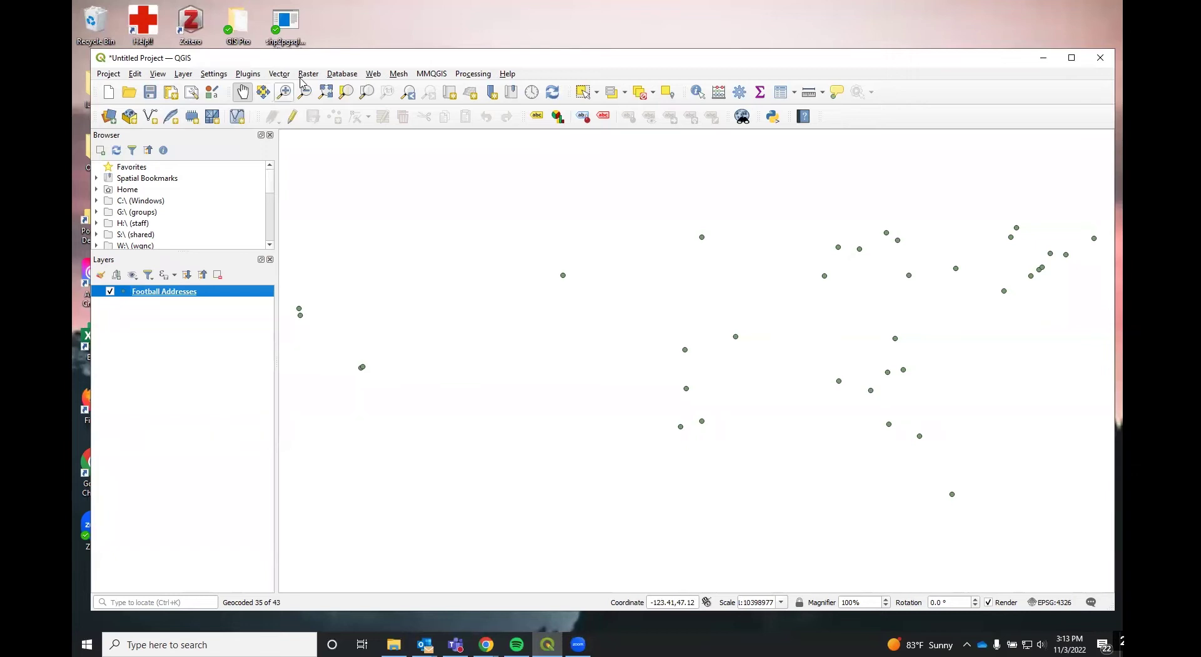
left_click(188, 75)
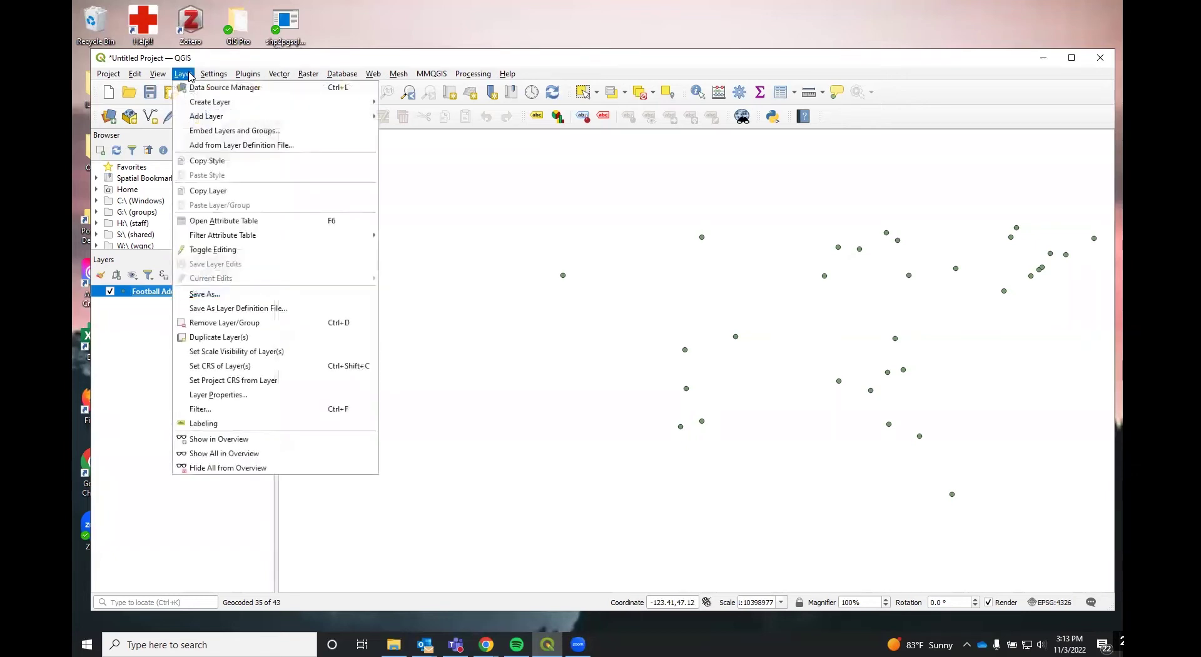
mouse_move(202, 119)
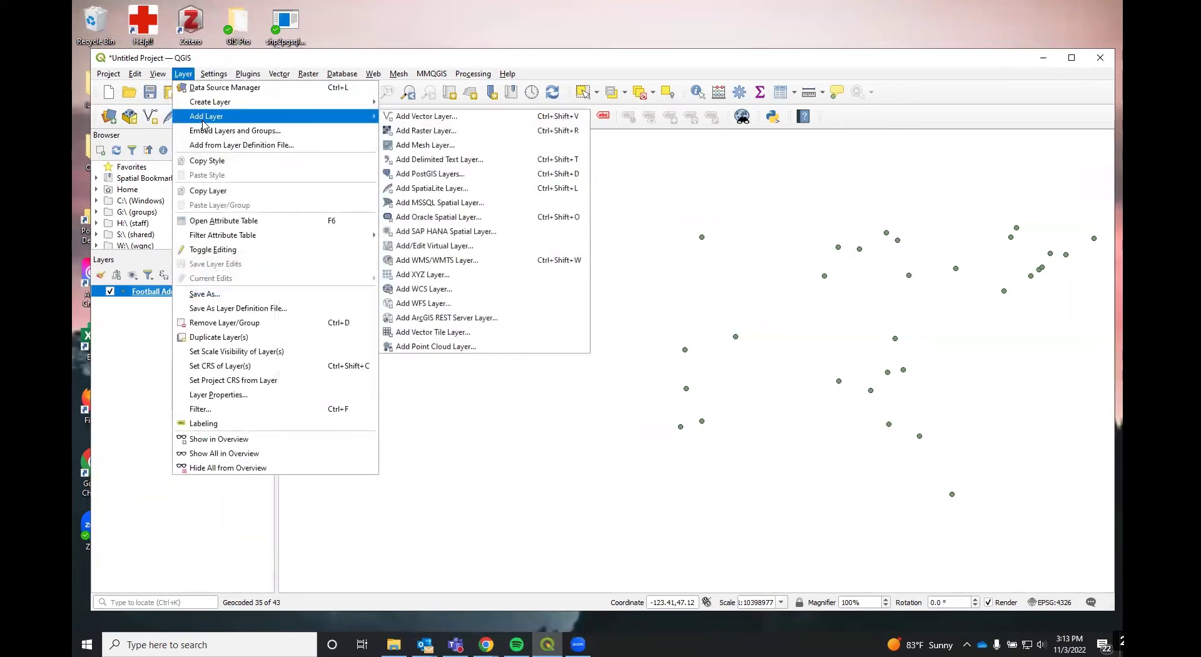
left_click(432, 161)
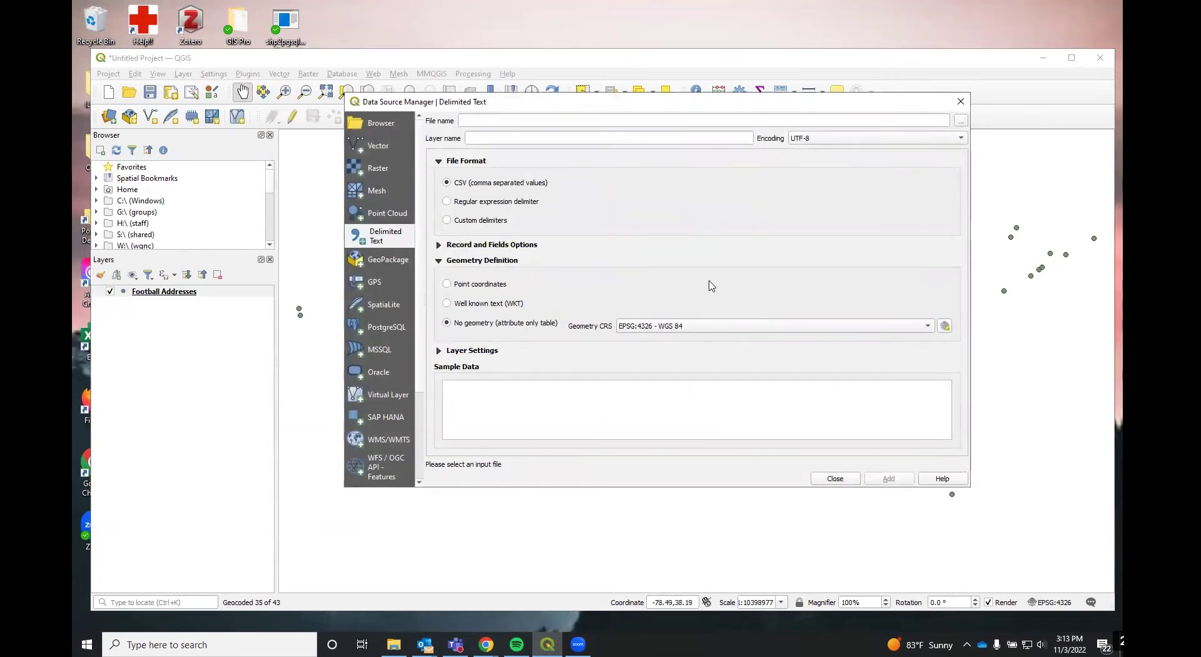
Load Not Found Football from the Football Geocode folder, set the geometry to point coordinates, and check the available X fields
left_click(960, 121)
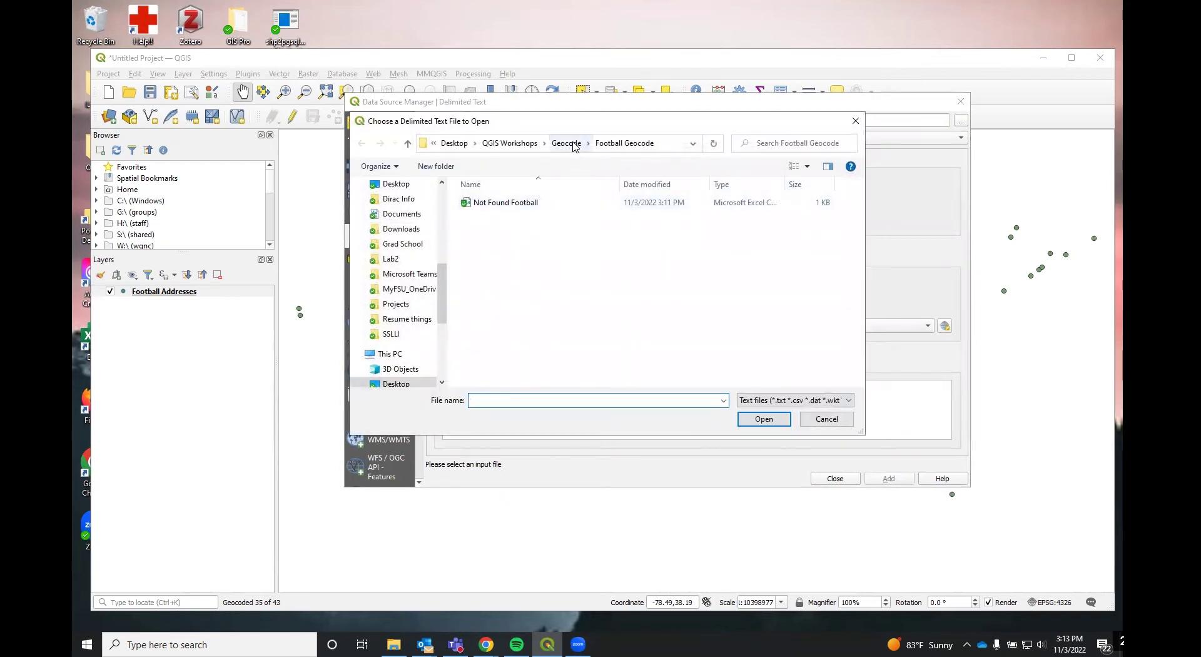
double_click(504, 204)
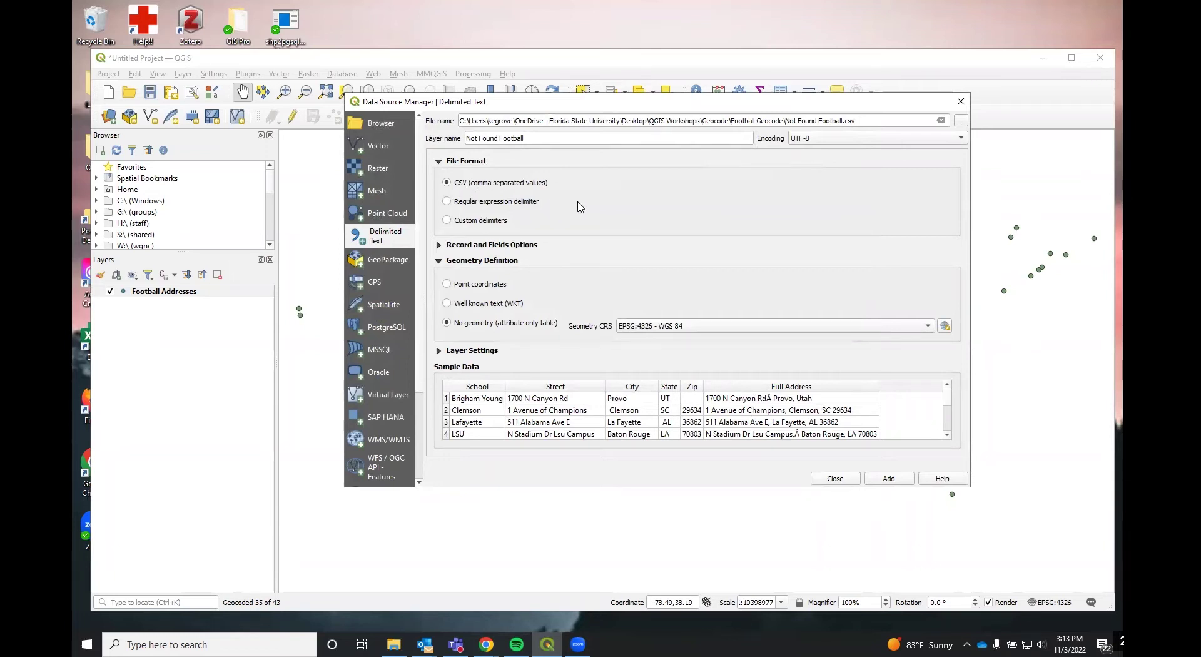
left_click(446, 323)
left_click(447, 285)
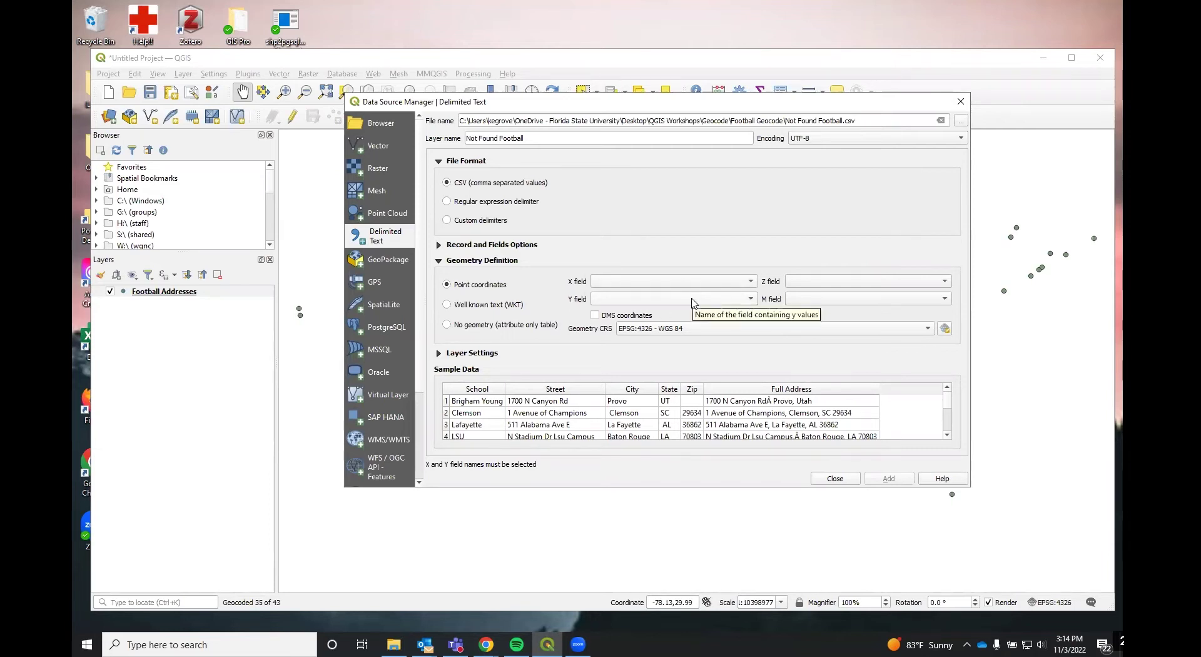
left_click(712, 282)
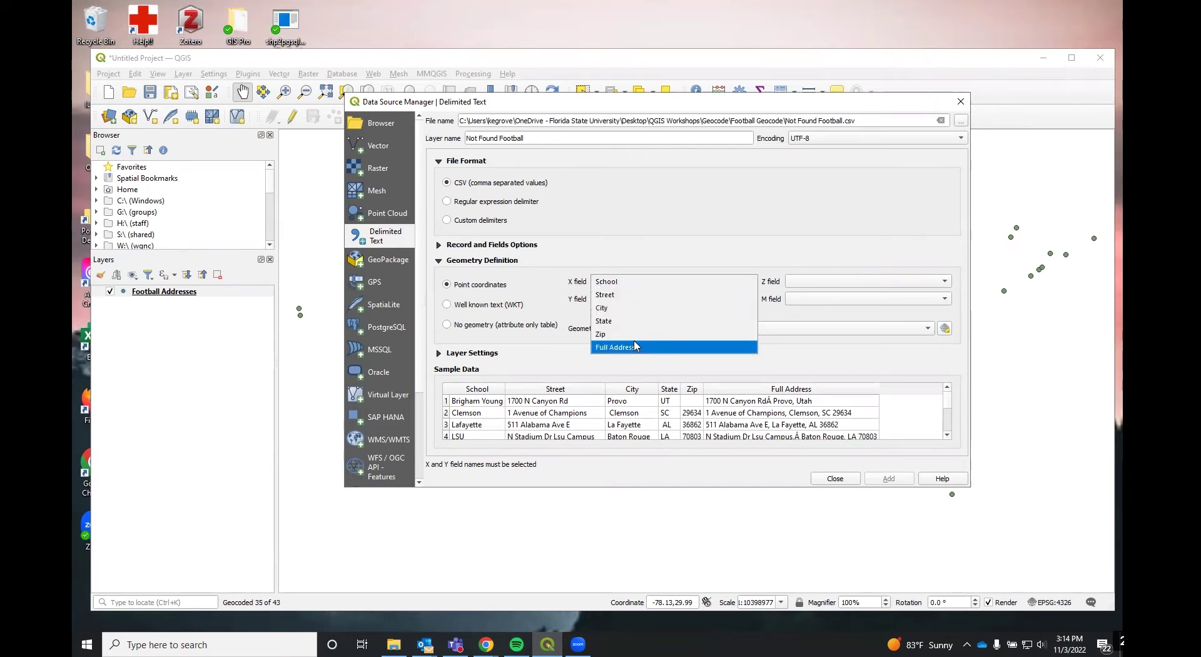
left_click(702, 255)
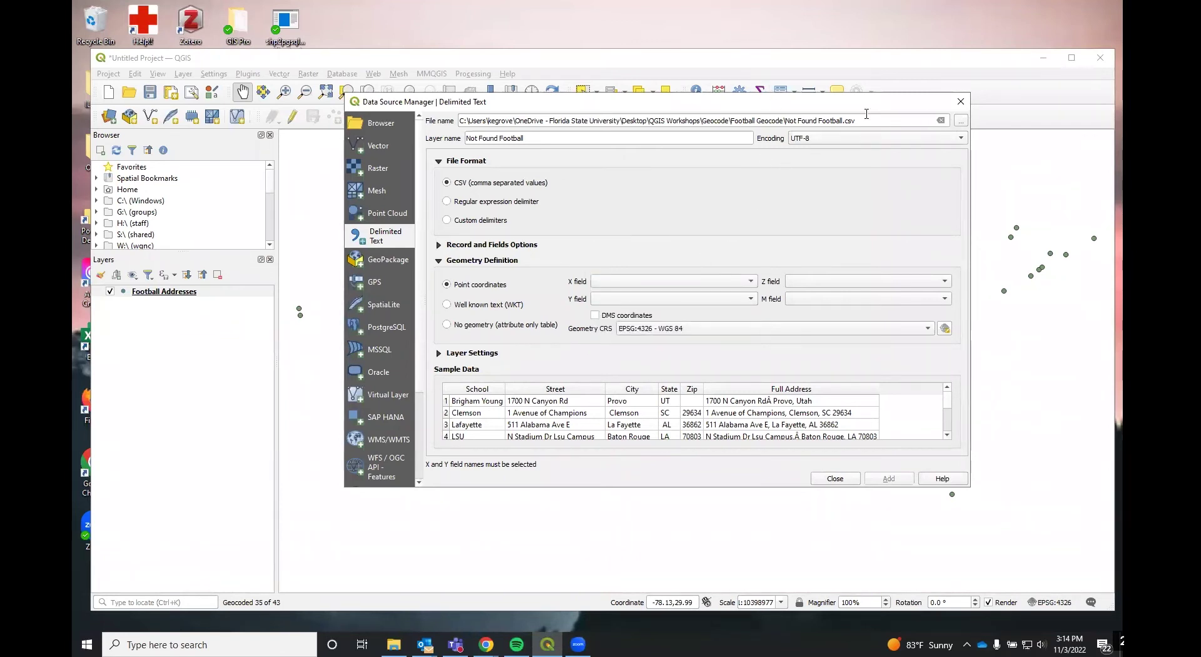
Replace the source file with Not Found Football LatLong from the Geocode folder
left_click(960, 120)
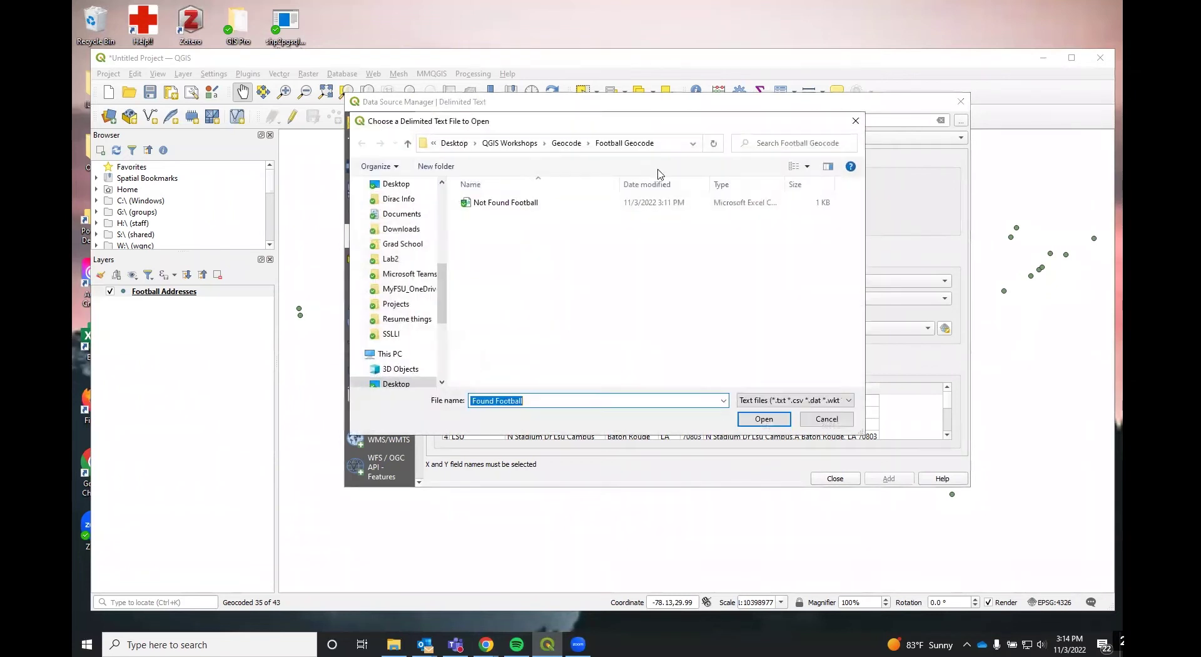
left_click(566, 143)
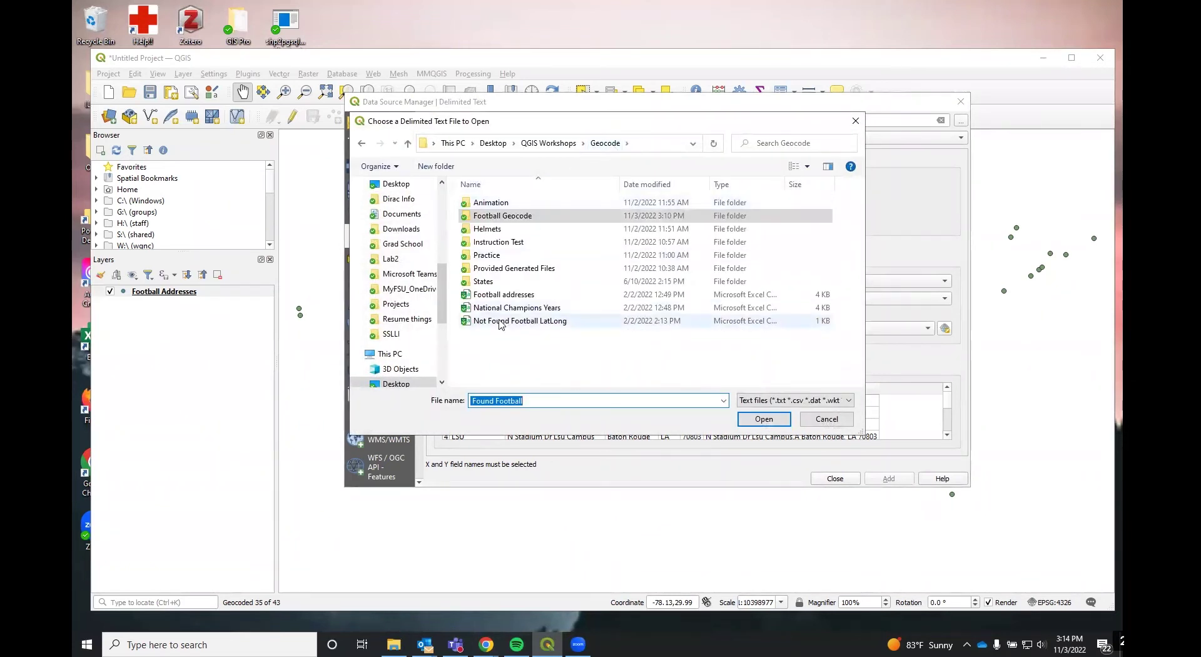
double_click(500, 324)
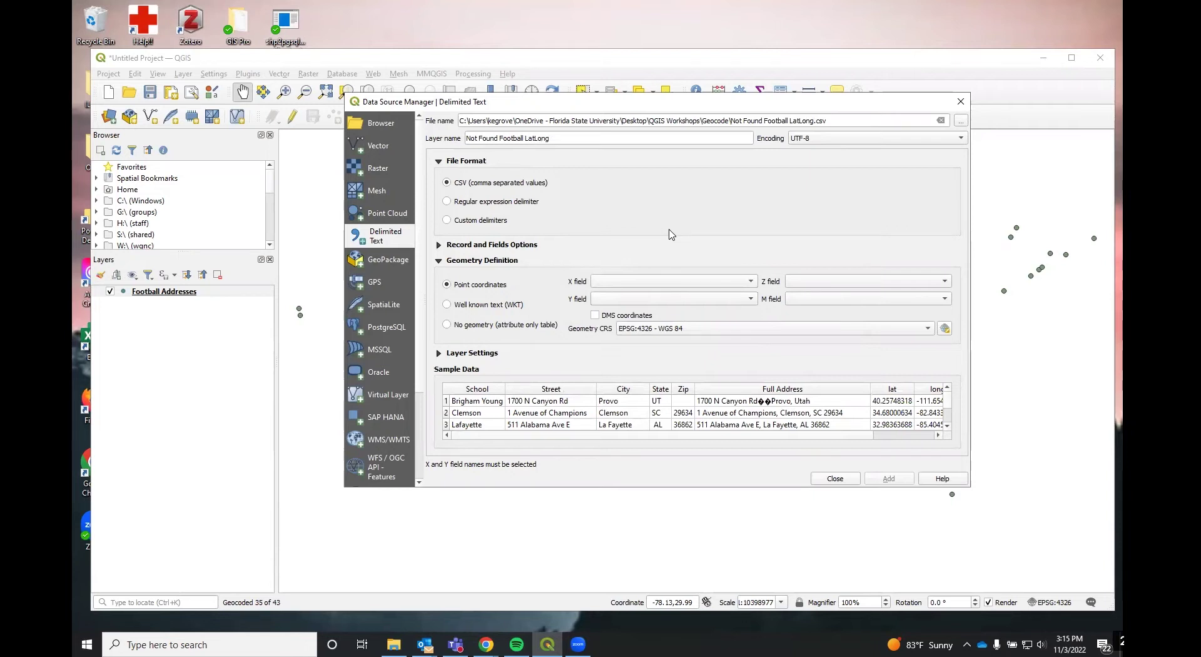
Keep the layer name Not Found Football LatLong and set the X field to long and the Y field to lat
left_click_drag(553, 137, 457, 137)
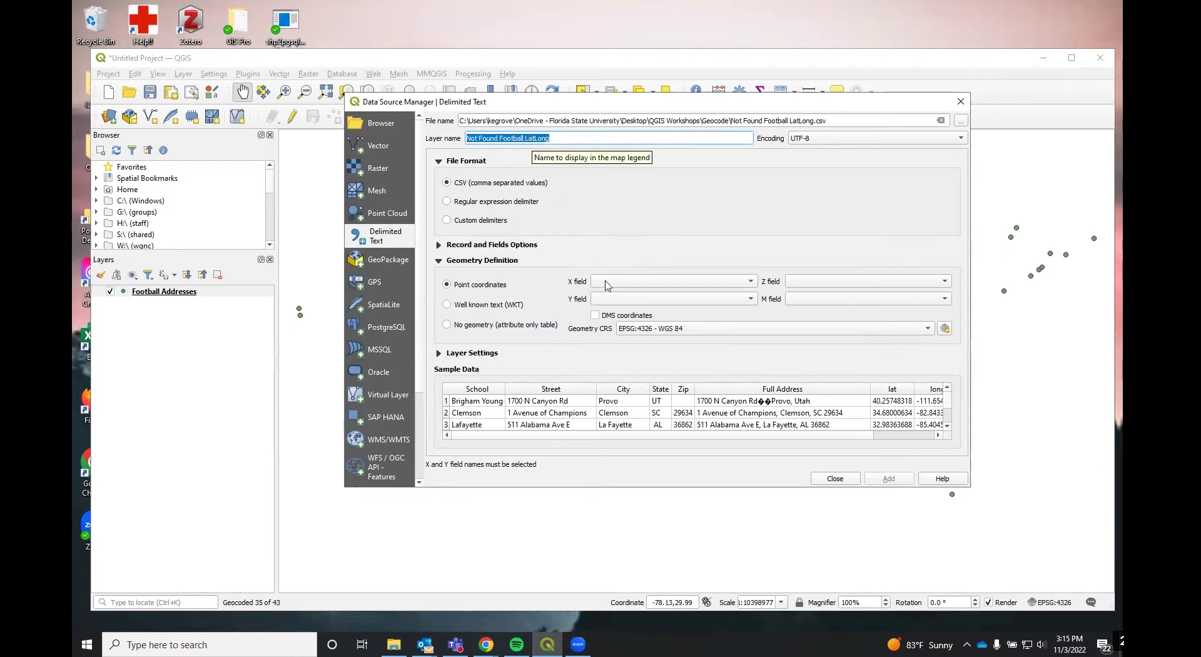
left_click(714, 282)
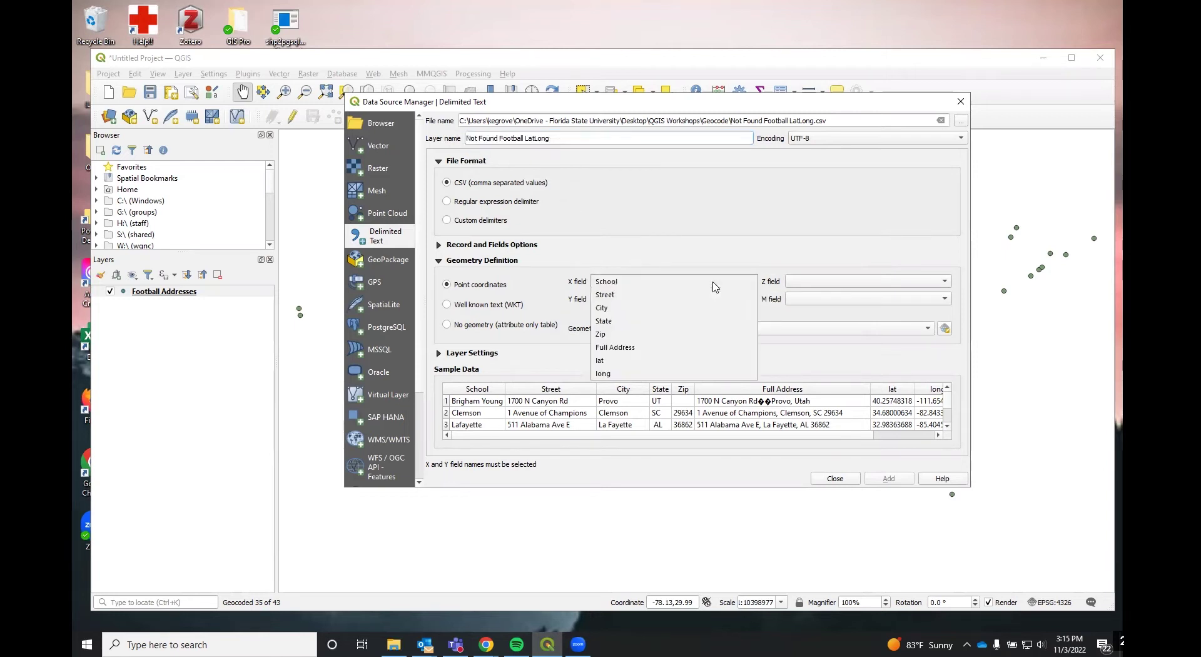
left_click(675, 372)
left_click(674, 300)
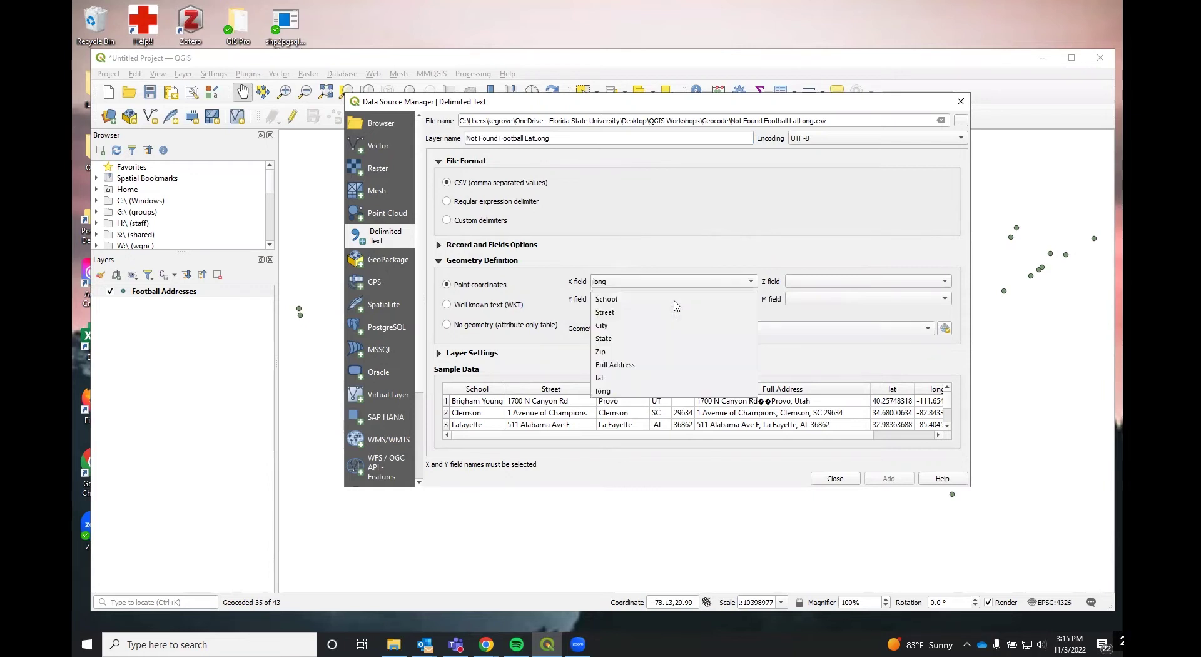
left_click(661, 378)
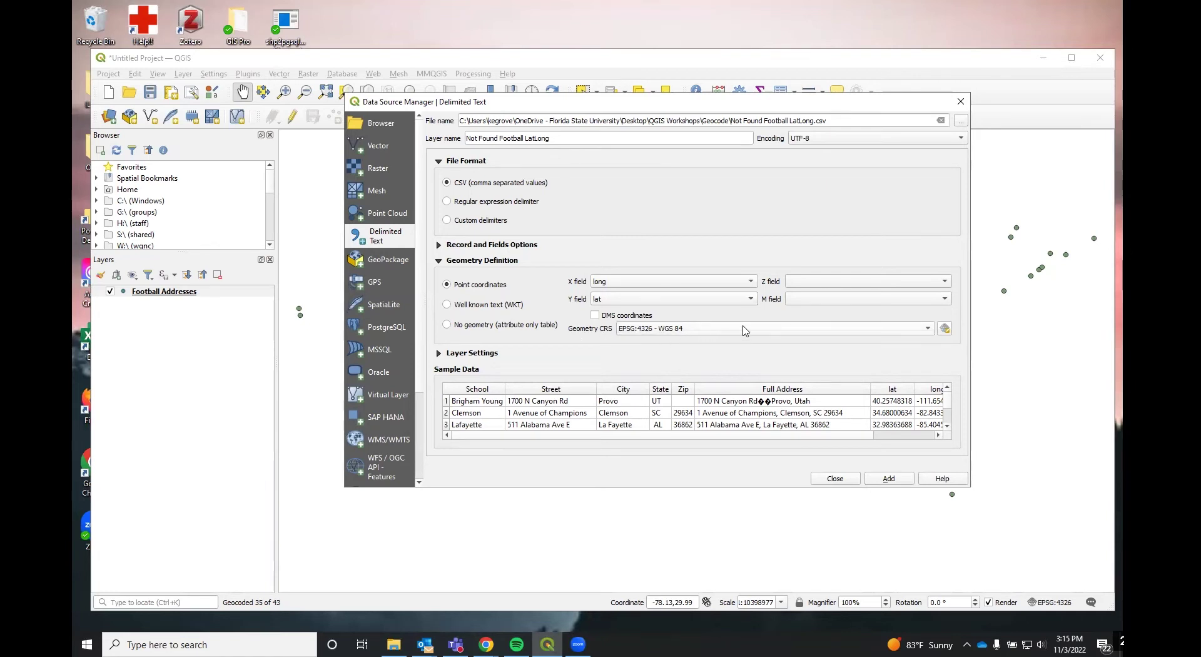
Look through the available coordinate systems and keep EPSG:4326 - WGS 84 as the geometry CRS
left_click(945, 328)
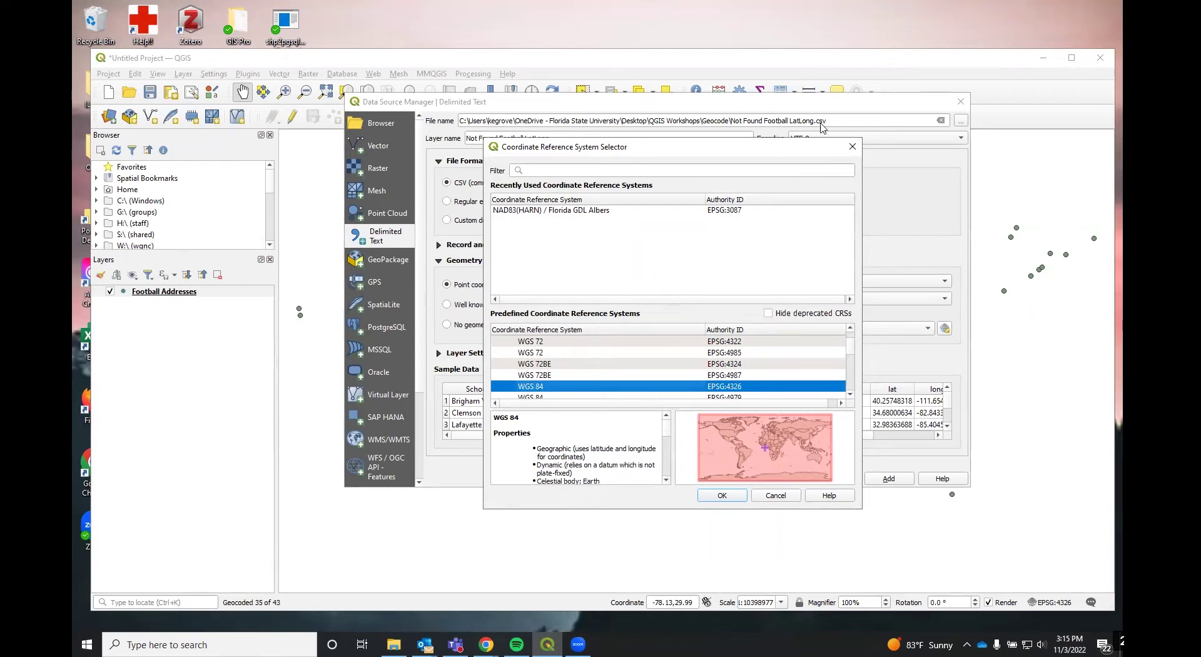
key("Return")
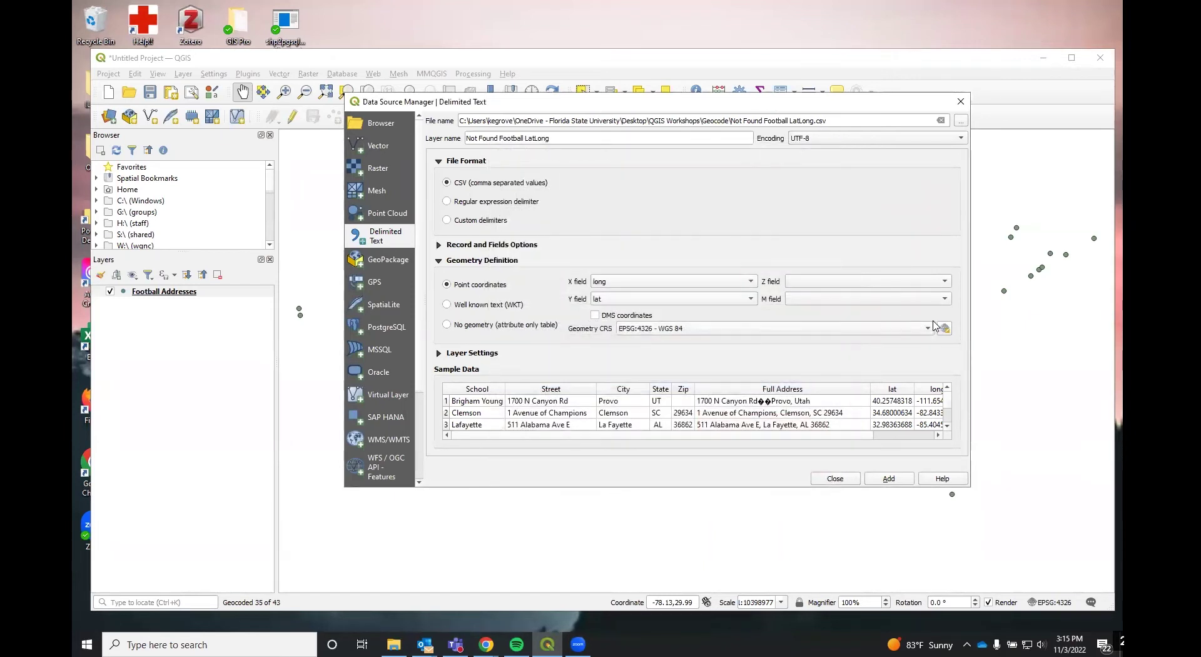
left_click(930, 330)
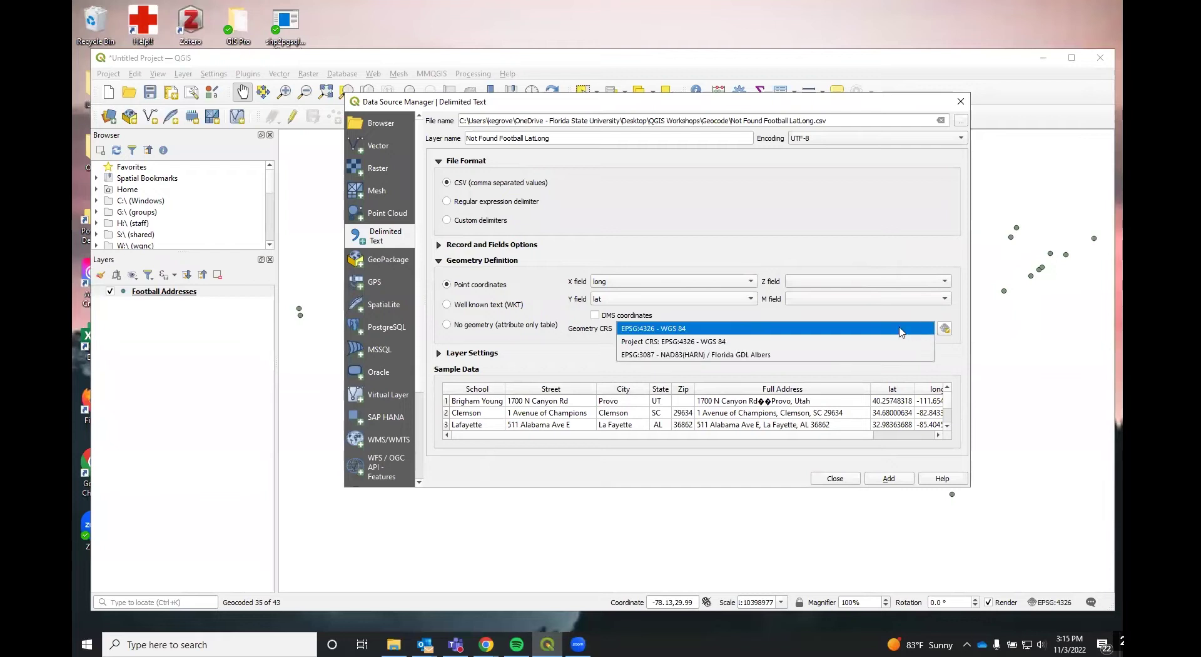
left_click(657, 329)
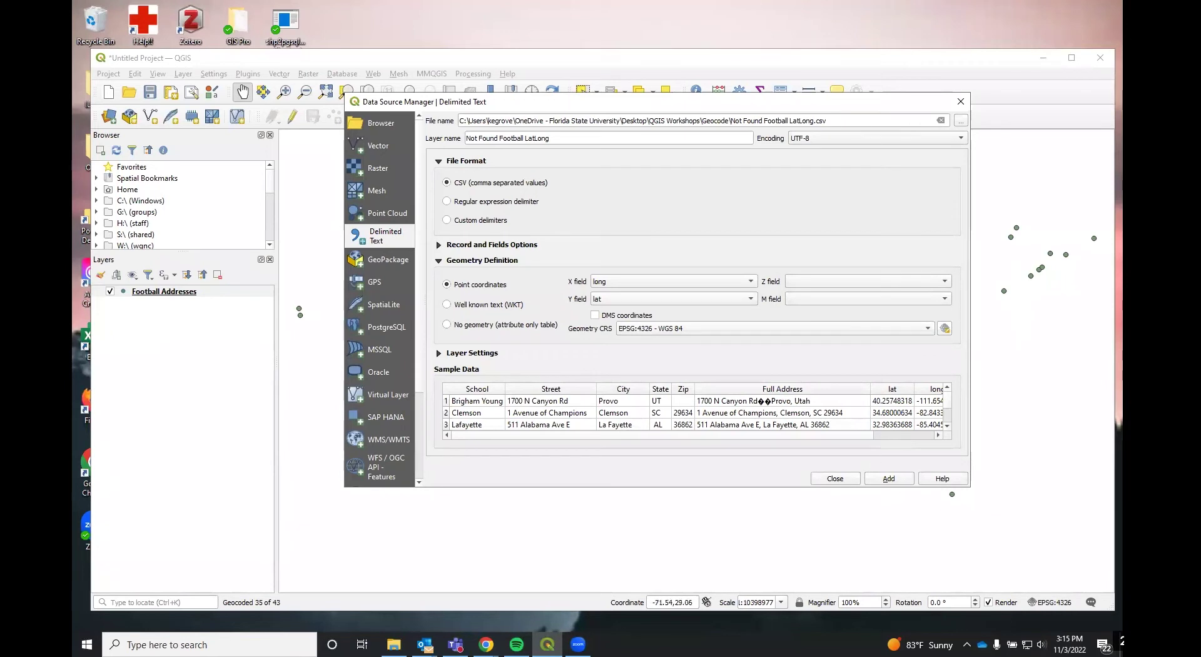
Add the Not Found Football LatLong layer, close the dialog, and switch the layer off and on to compare its points
left_click(871, 478)
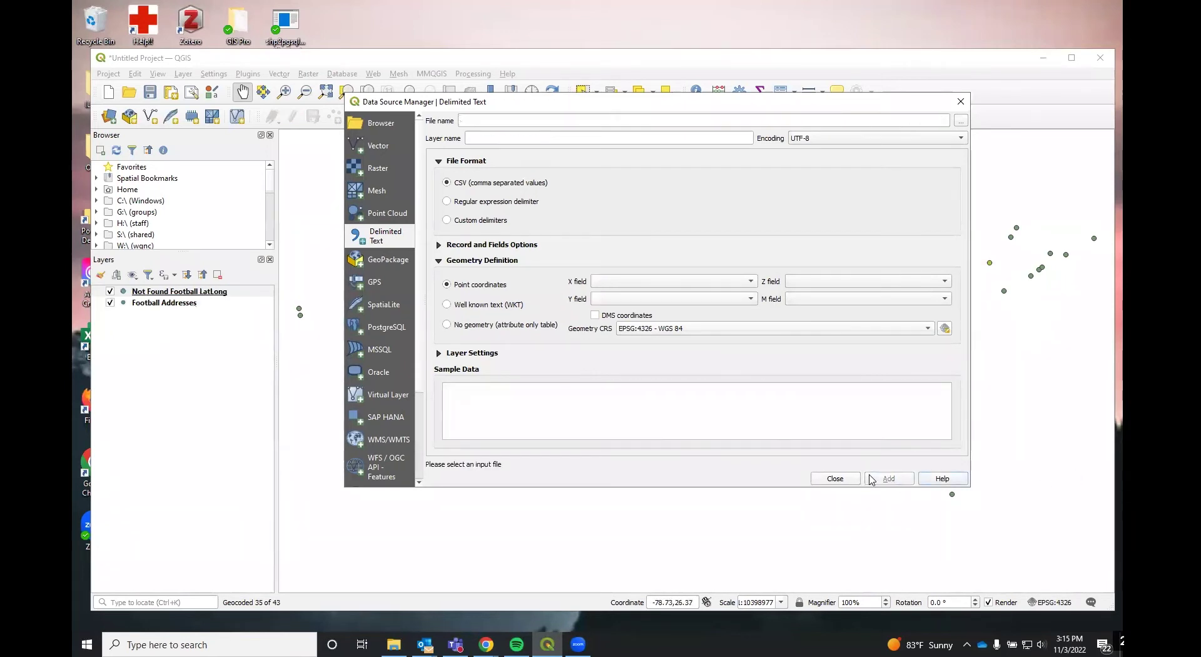
left_click(835, 479)
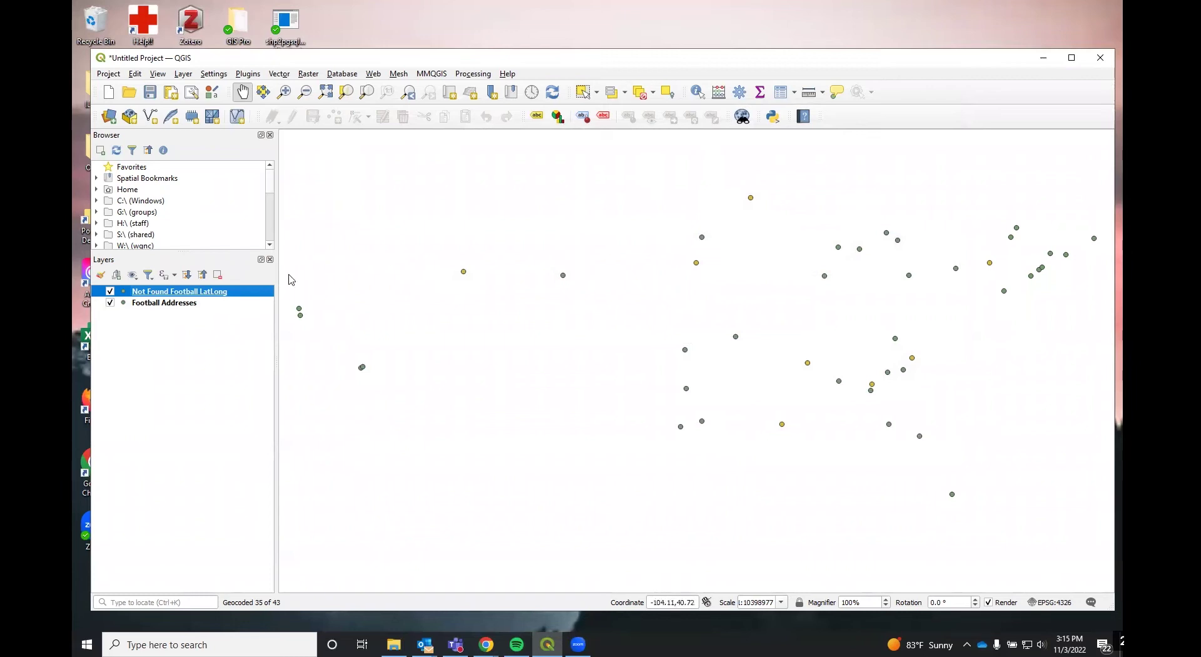
left_click(110, 291)
left_click(110, 291)
Start Merge Vector Layers with Football Addresses and Not Found Football LatLong as the input layers
left_click(275, 75)
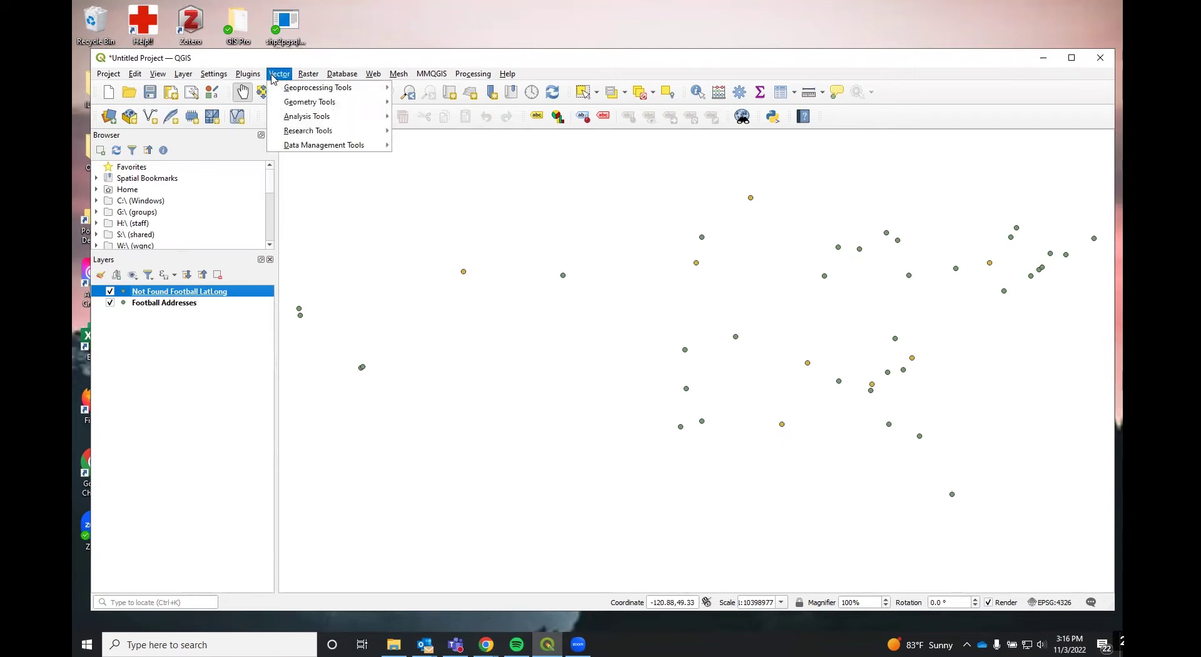
mouse_move(304, 149)
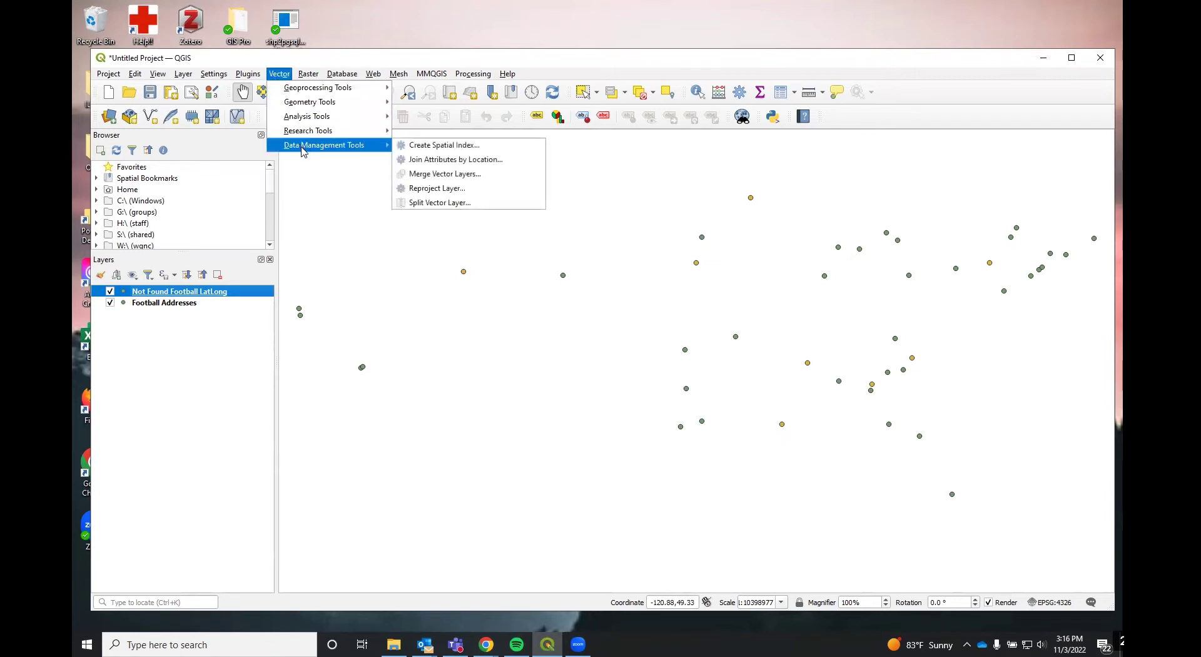
left_click(430, 175)
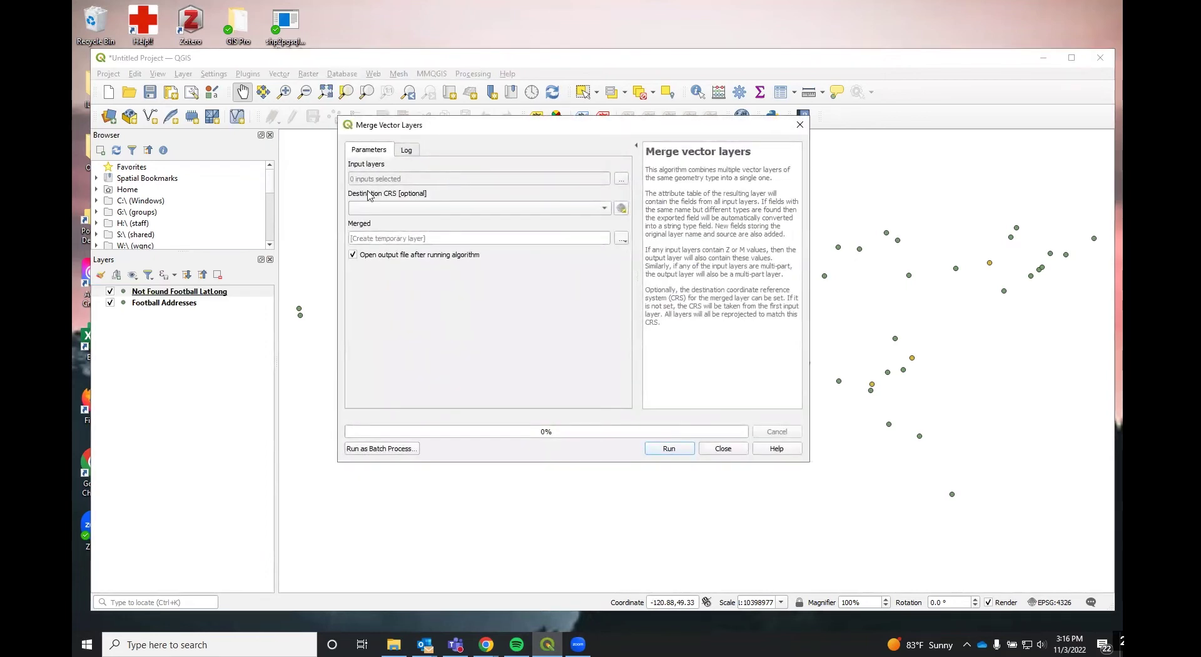
left_click(622, 183)
left_click(359, 186)
left_click(359, 197)
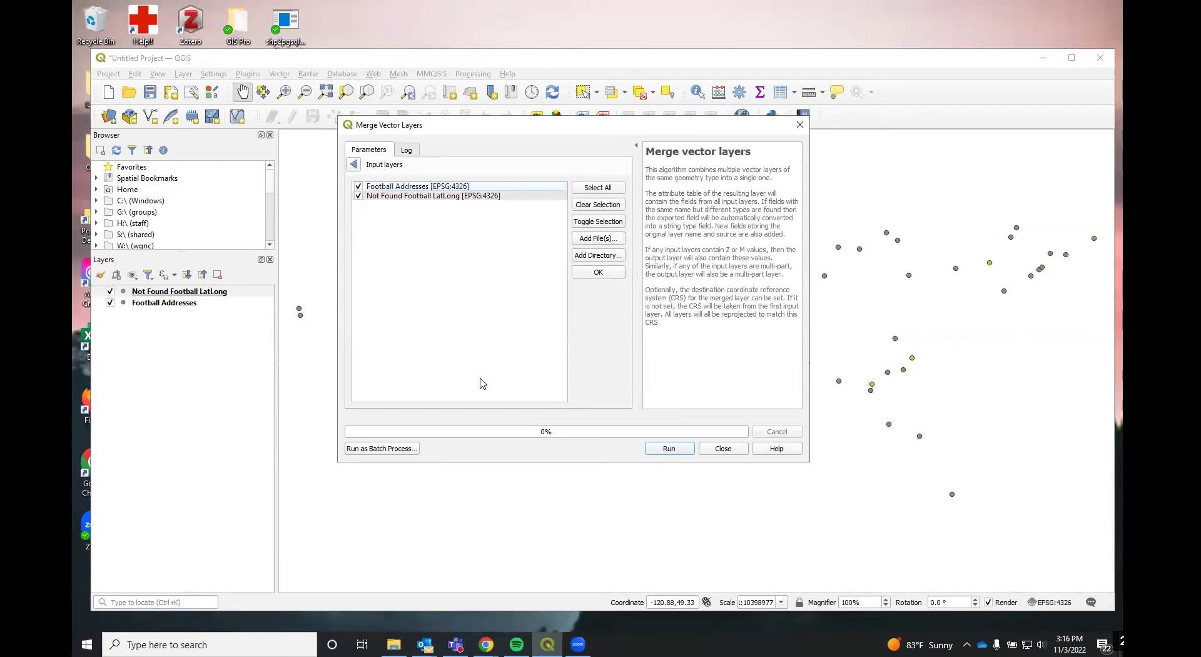
left_click(600, 276)
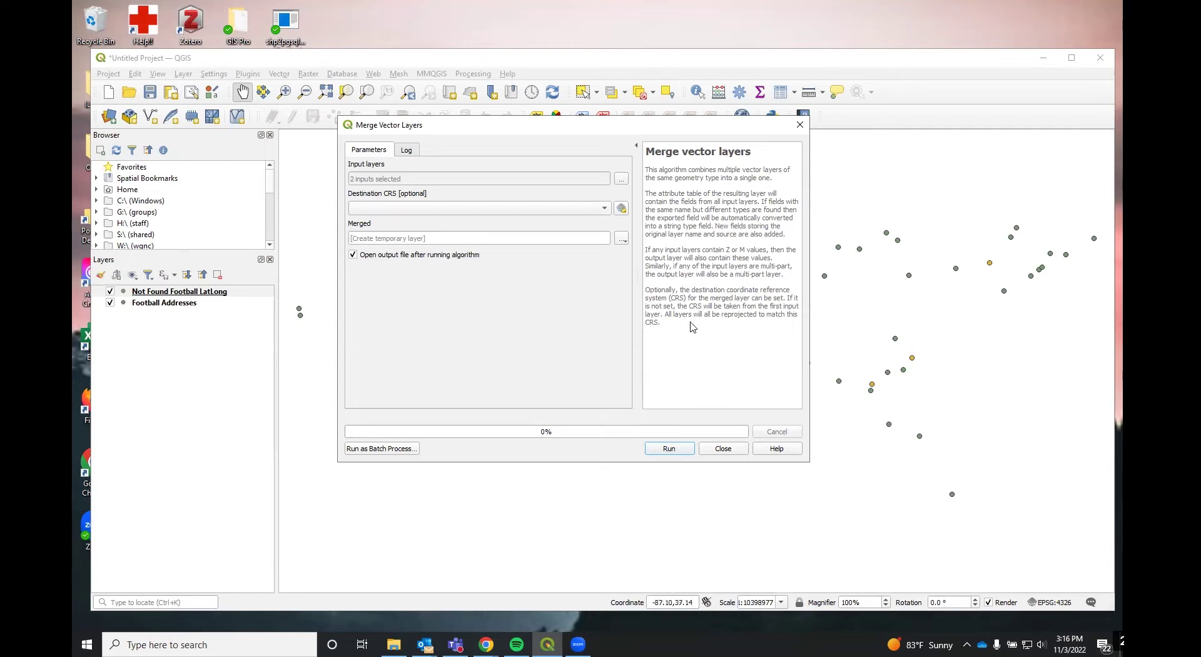
Save the merged output as the GPKG file National Champions in Football Geocode, run the merge, and close the dialog
left_click(621, 239)
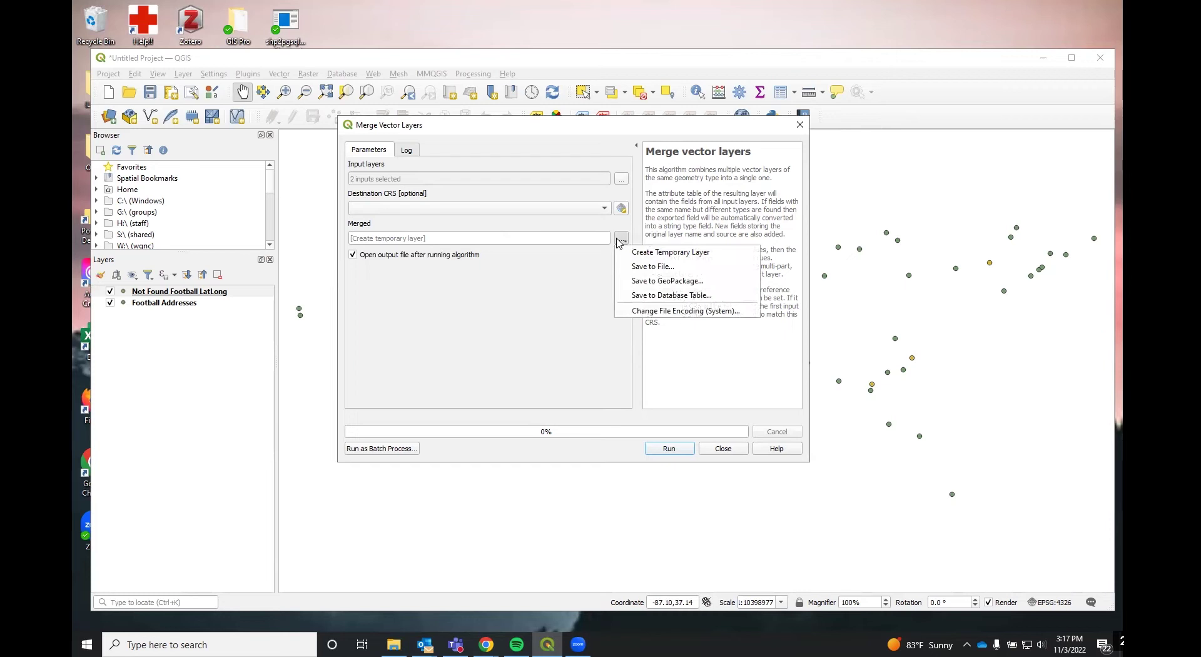
left_click(651, 267)
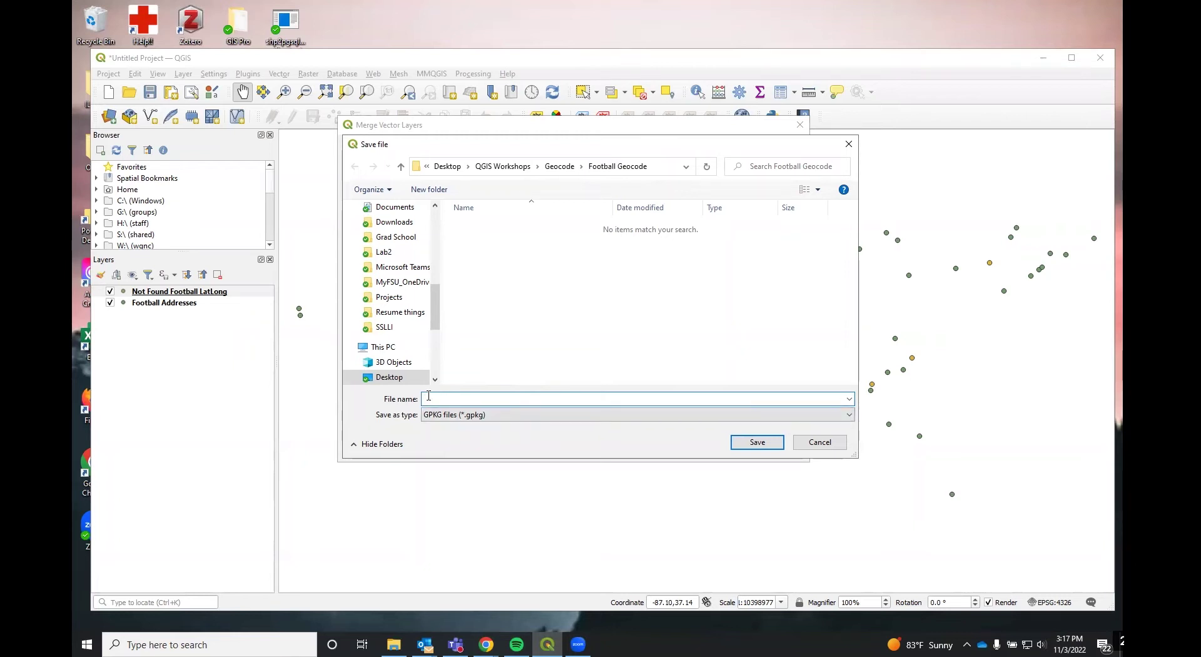
type("National Champions")
left_click(756, 444)
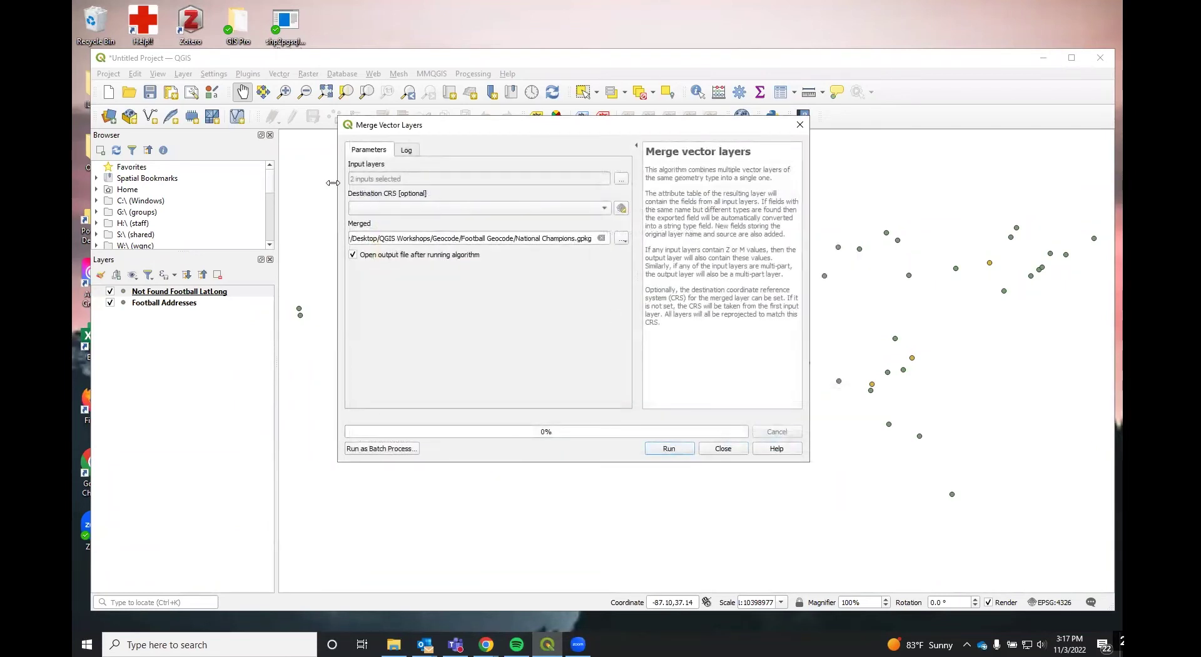
left_click(666, 450)
left_click(723, 448)
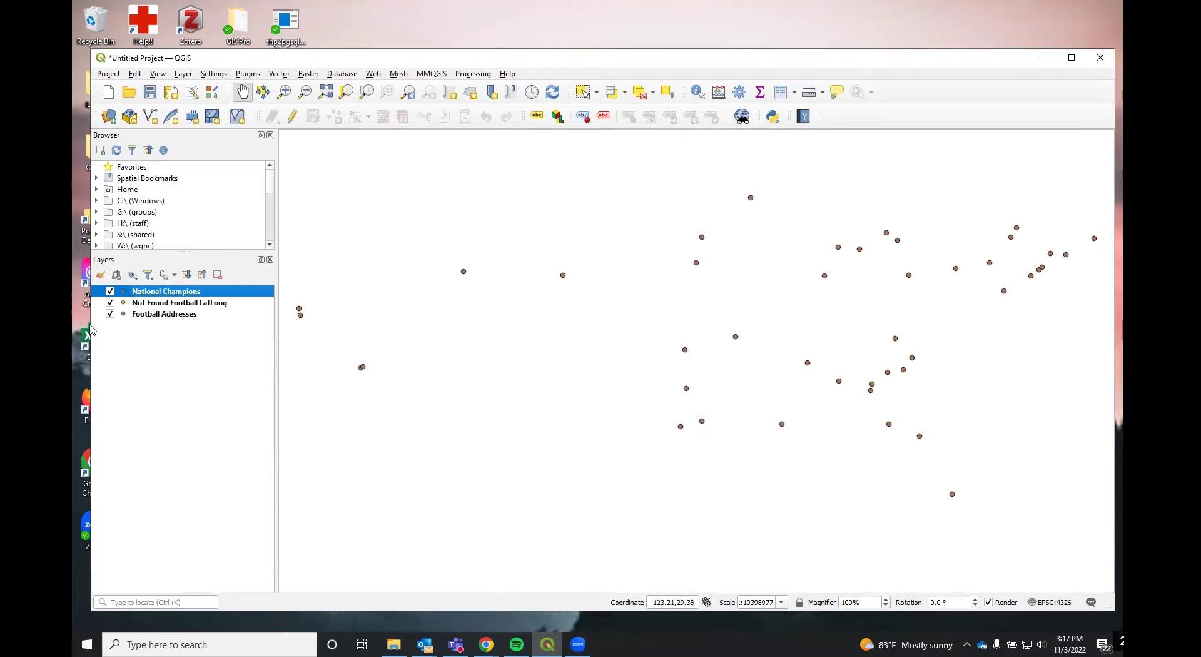
Switch the National Champions layer off and on, and look through the schools in its attribute table
left_click(111, 292)
left_click(111, 291)
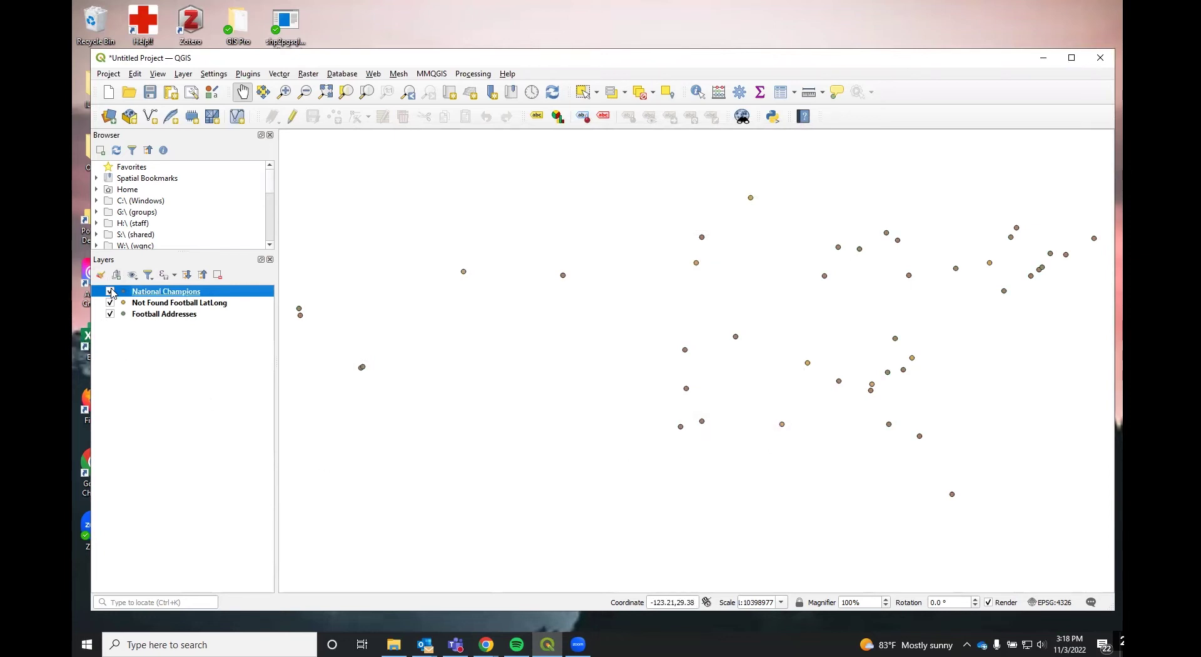
right_click(161, 296)
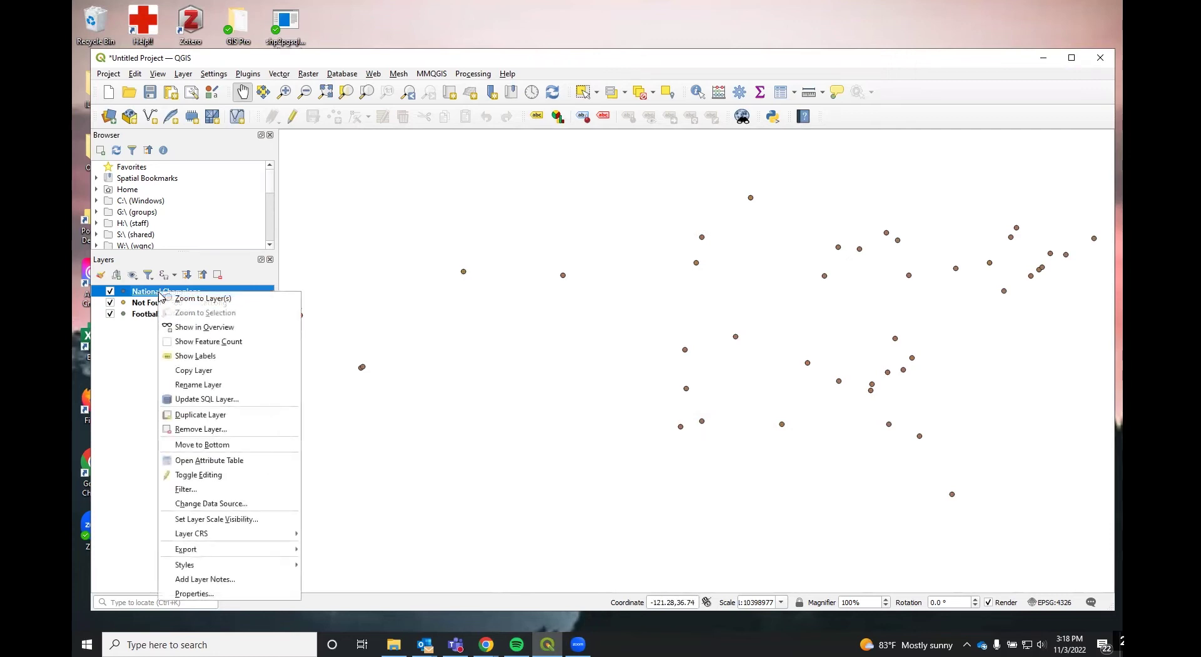
left_click(257, 468)
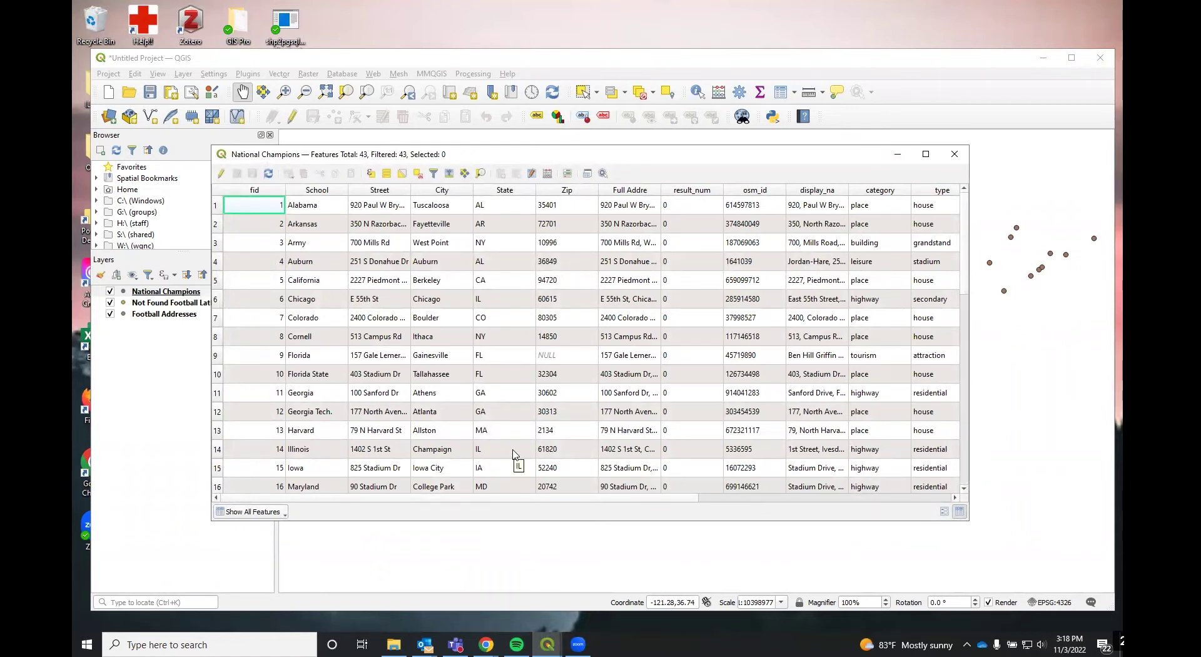
scroll(358, 406, "down", 9)
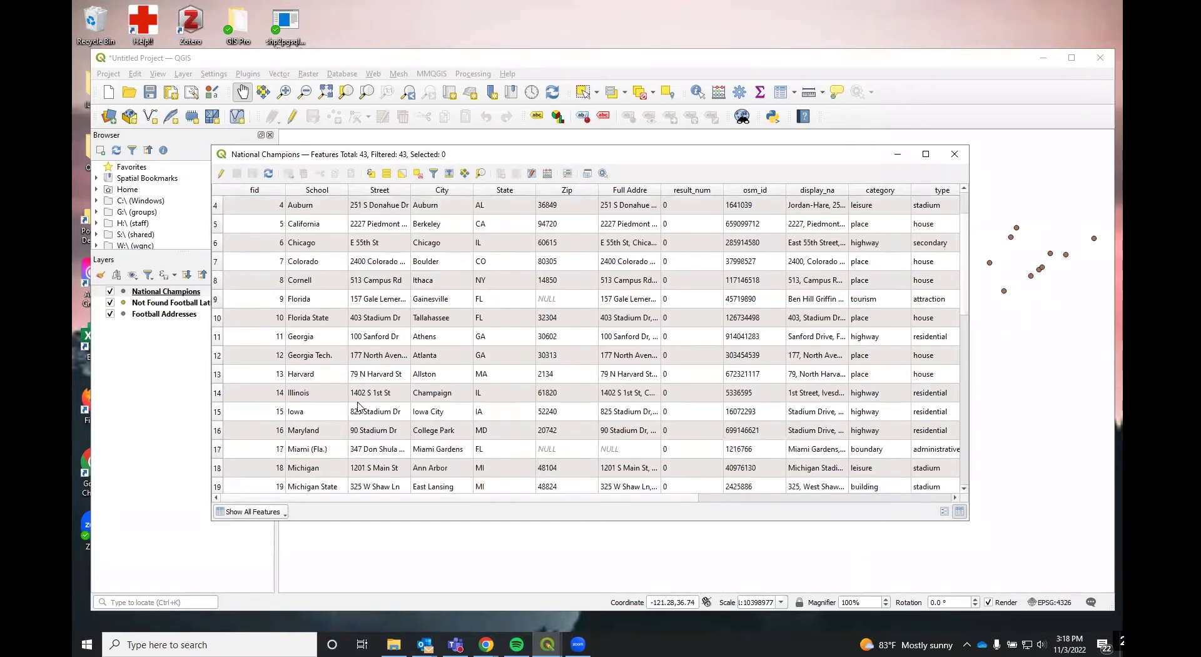
scroll(358, 406, "down", 1)
scroll(358, 406, "up", 10)
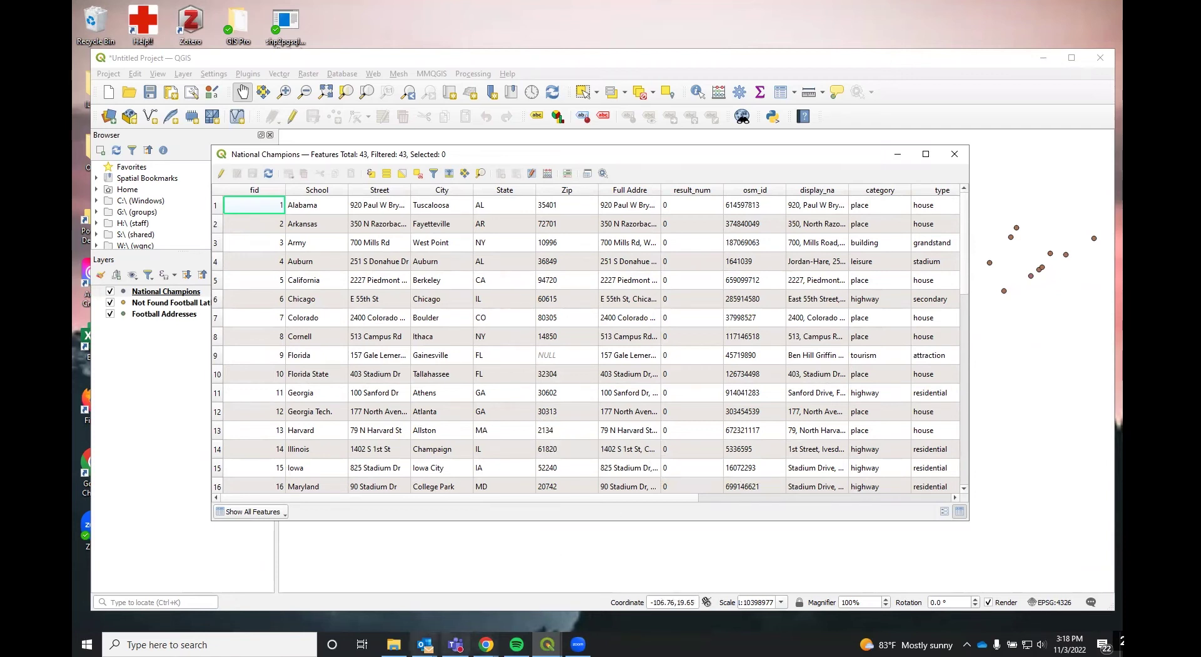
Open the National Champions Years CSV from the Geocode folder in Excel and review the winning school for each year
left_click(394, 644)
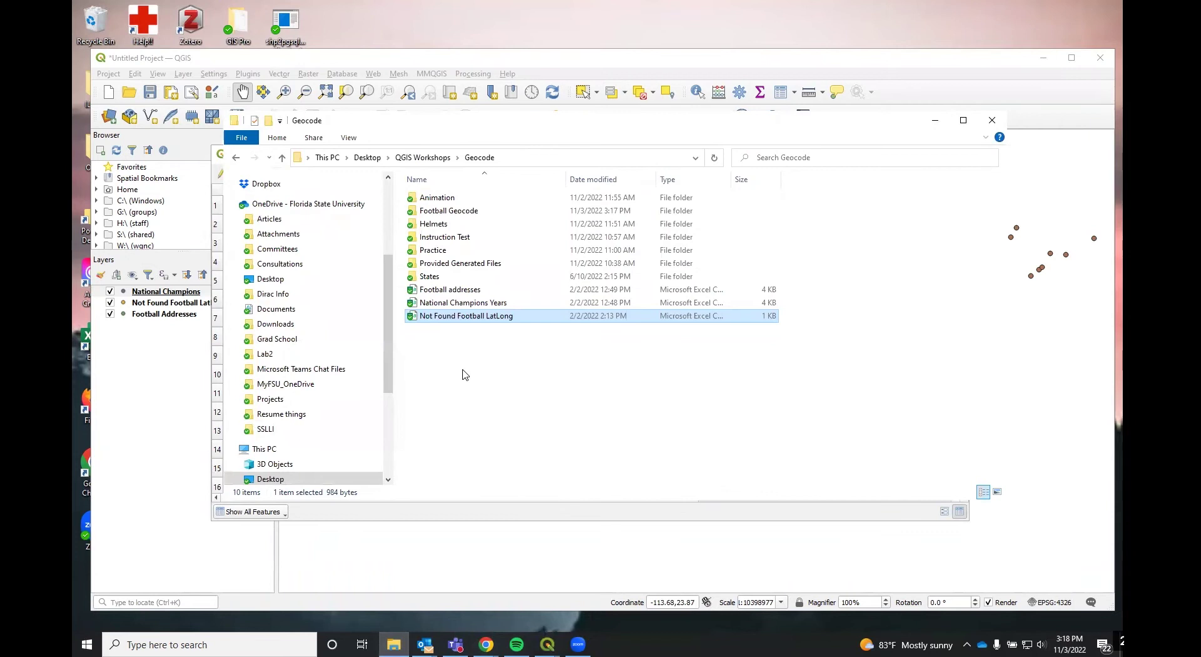
double_click(463, 303)
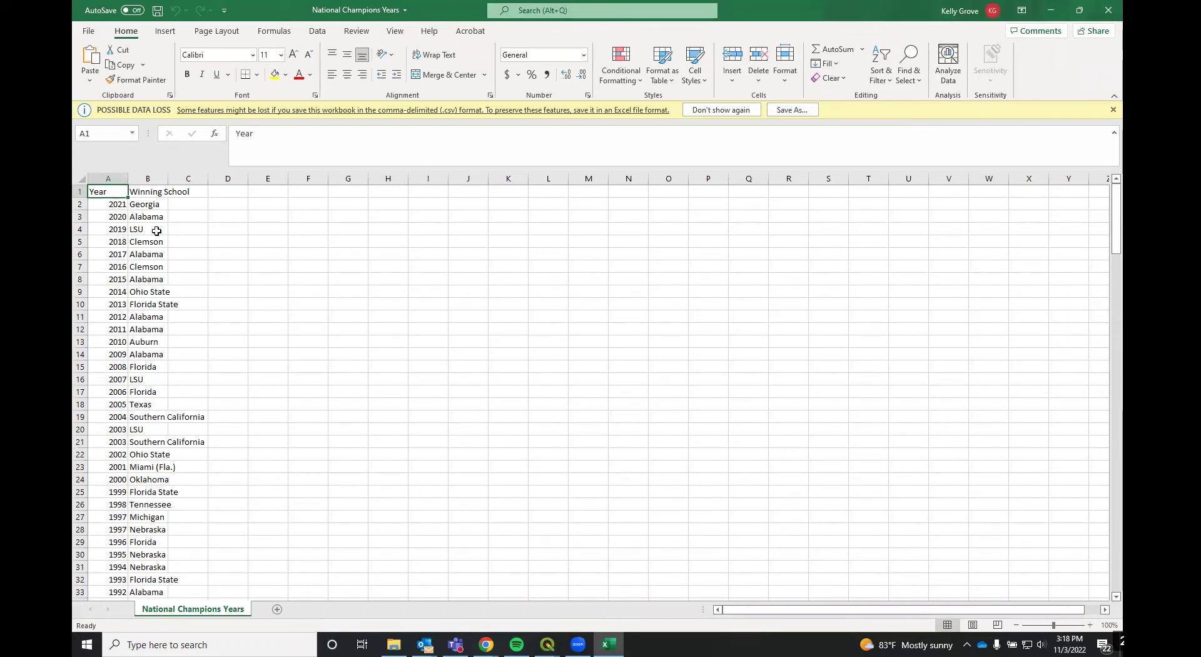
scroll(157, 231, "down", 4)
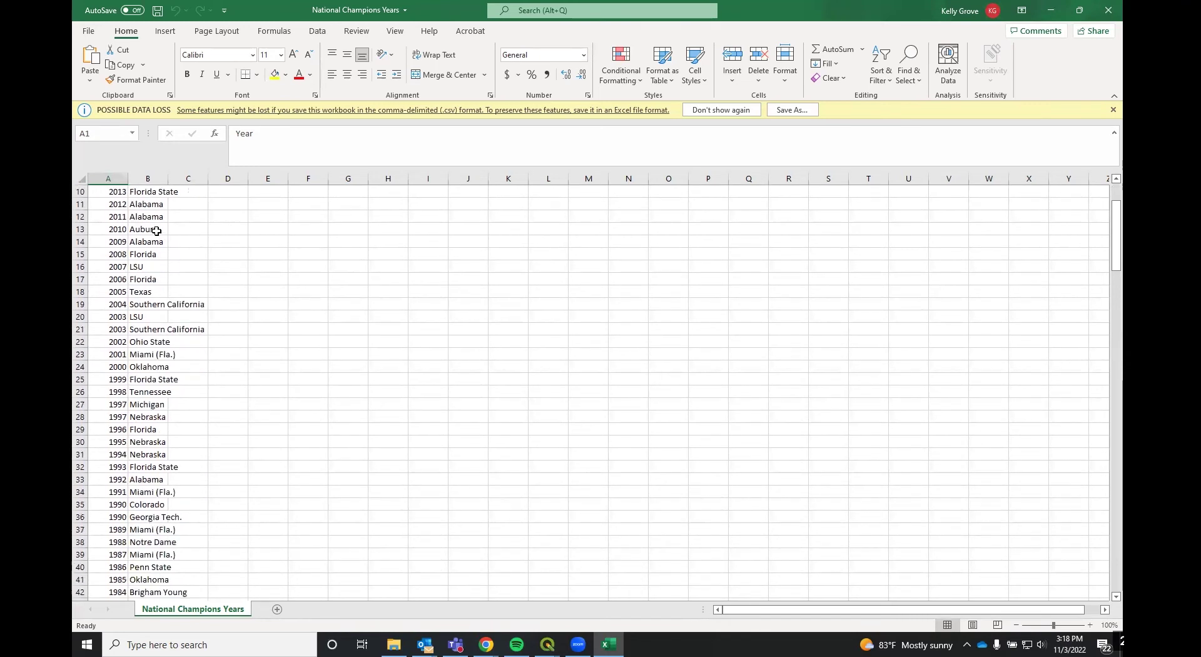
scroll(156, 231, "down", 5)
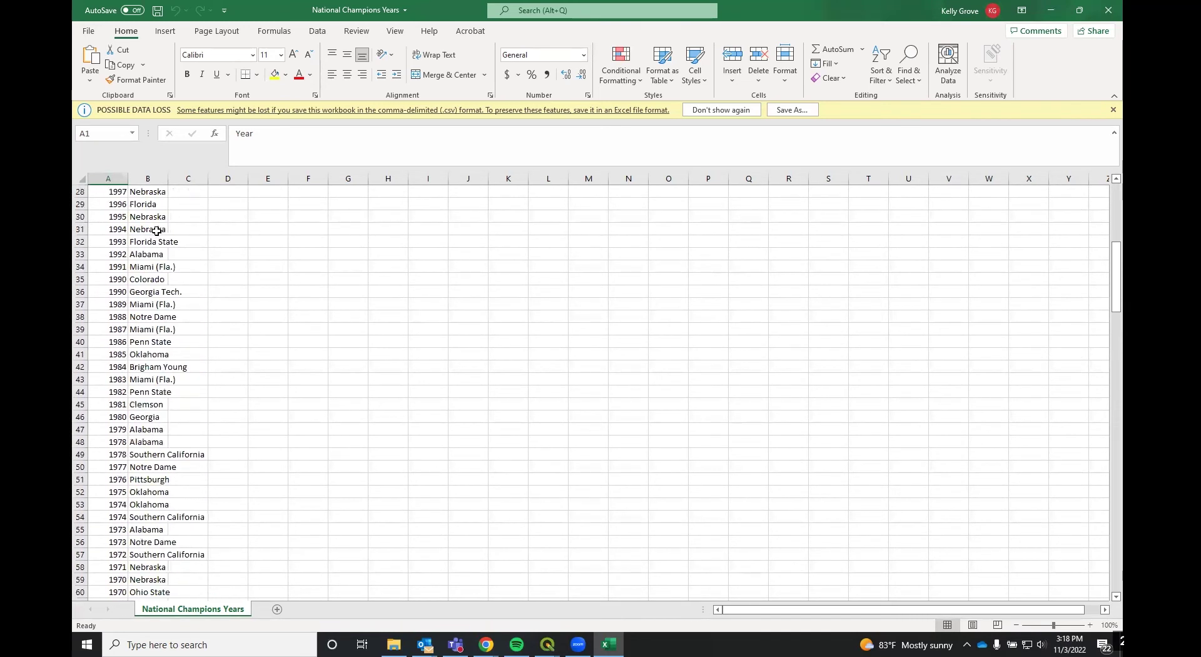
Review the school list in the Football addresses CSV, and close both workbooks, the Geocode folder and the QGIS attribute table
left_click(393, 644)
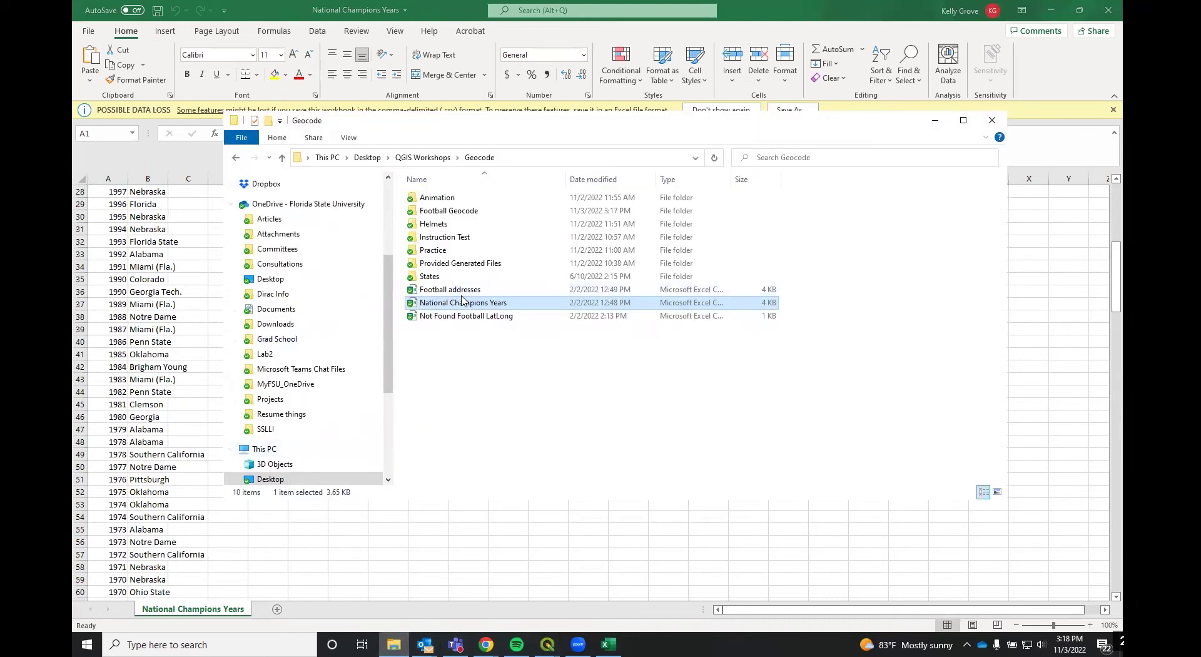
double_click(462, 303)
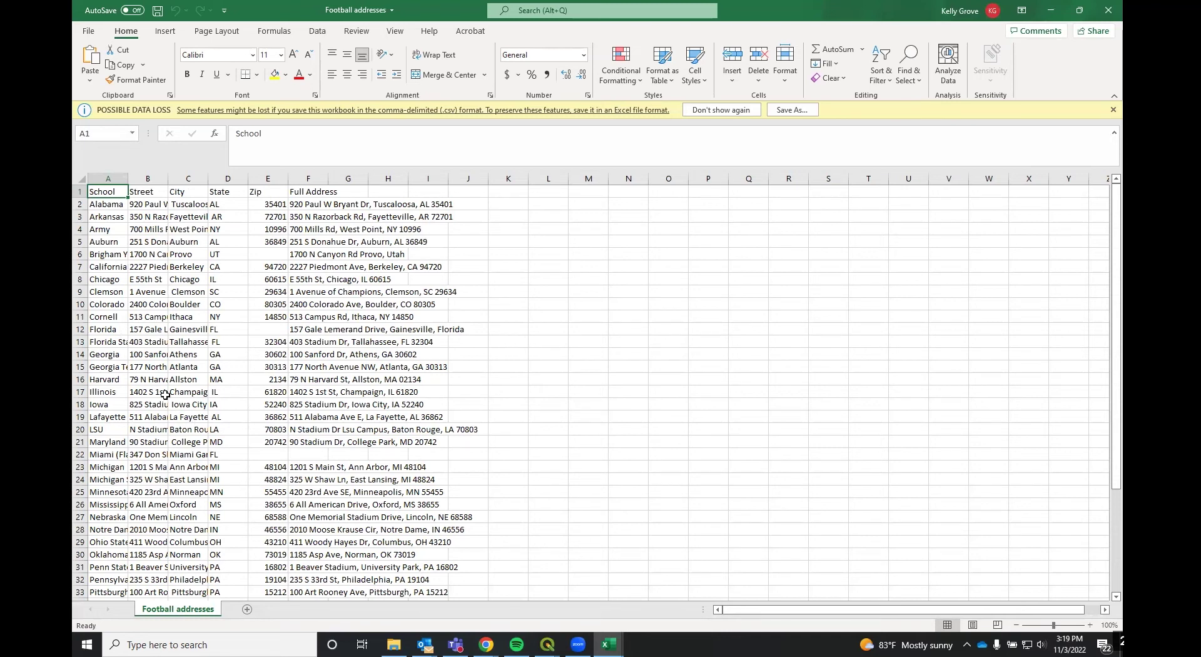
scroll(166, 395, "down", 9)
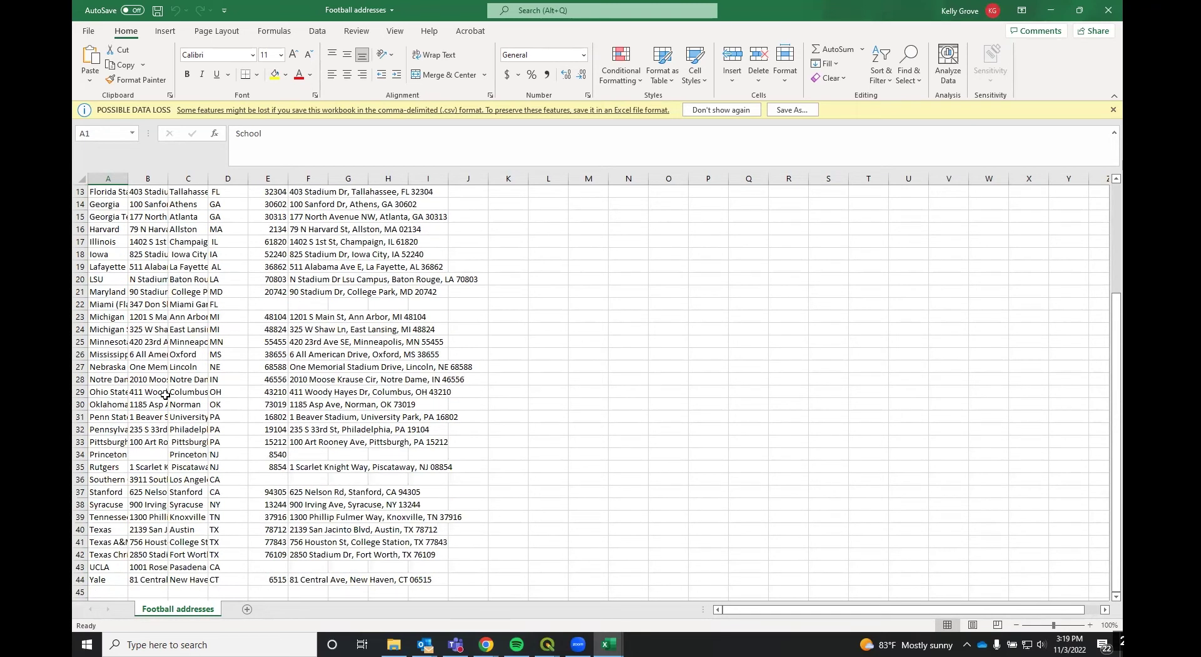
scroll(166, 395, "up", 9)
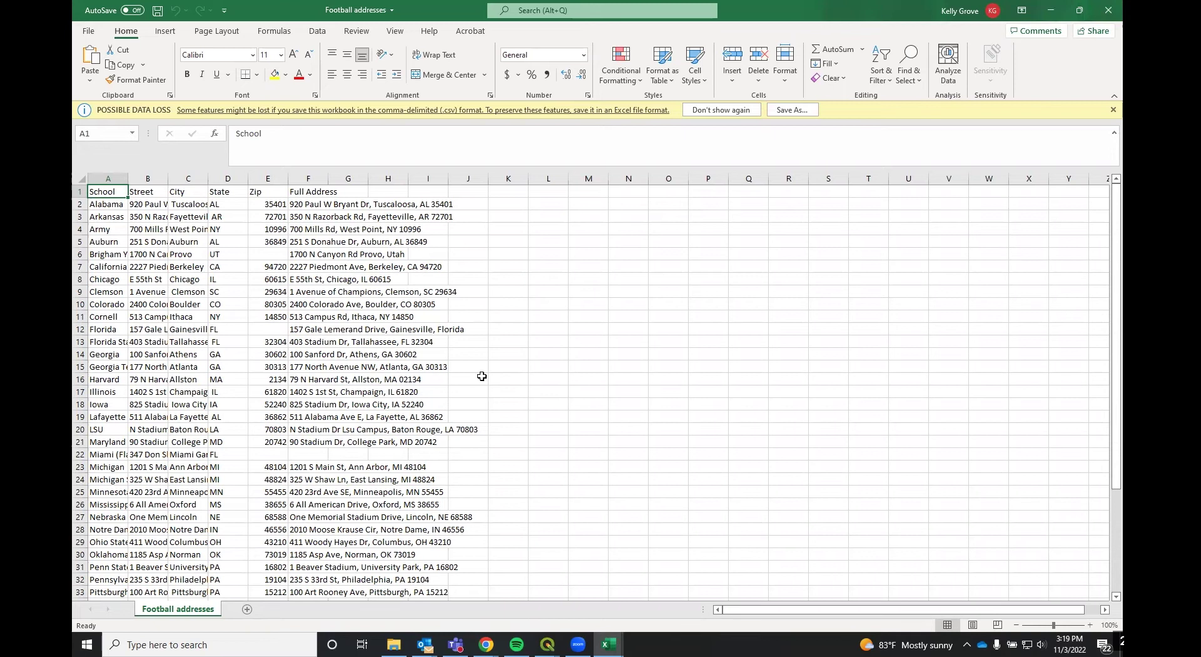
left_click(1108, 10)
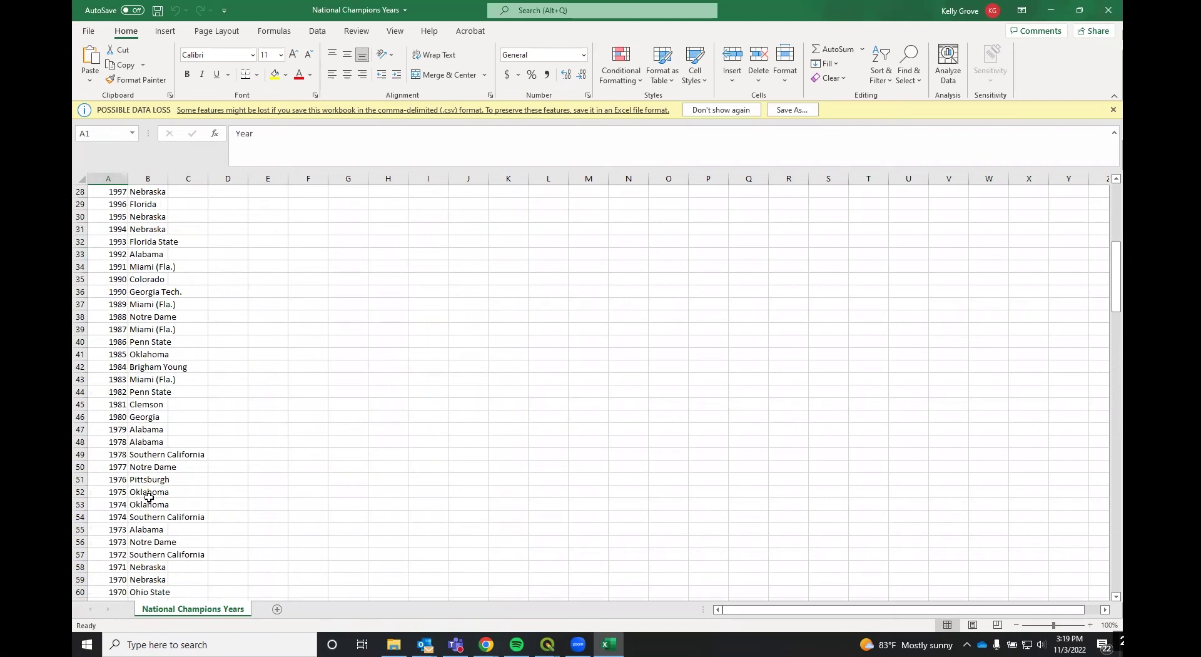
left_click(1096, 14)
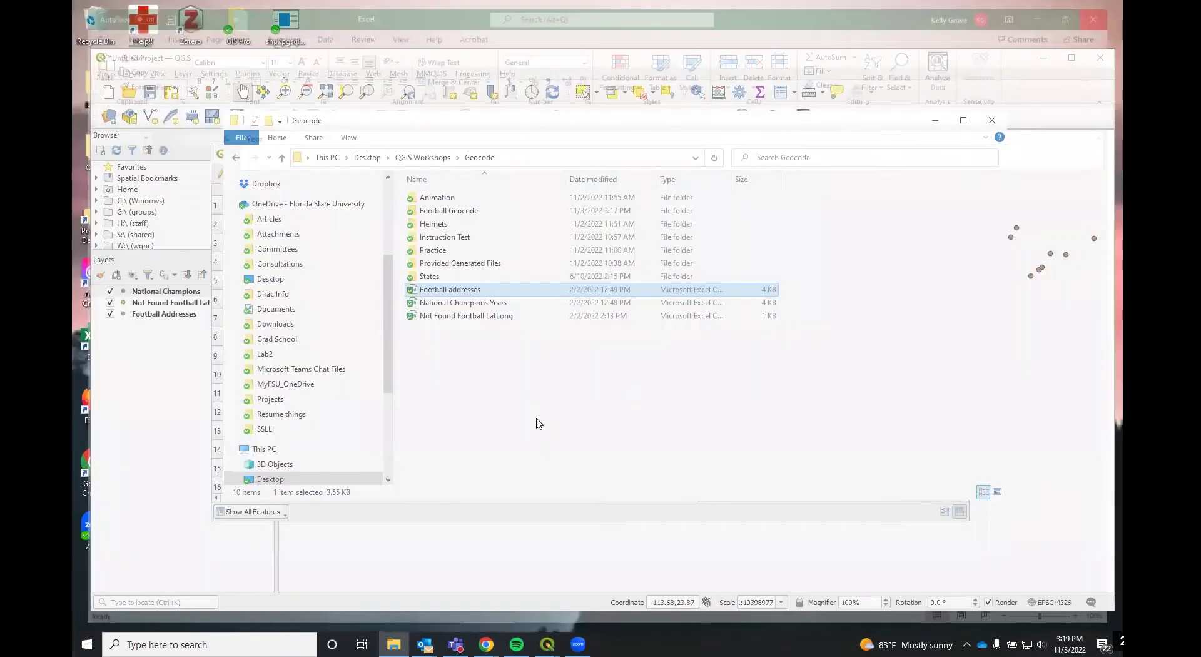
left_click(992, 120)
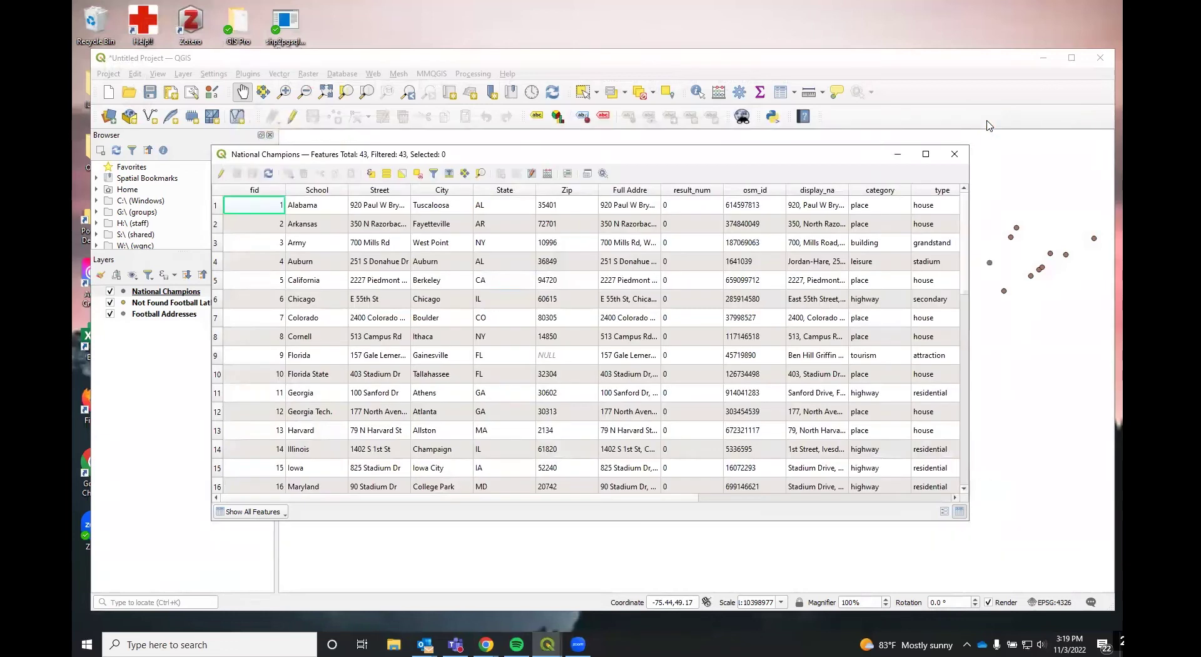
left_click(956, 155)
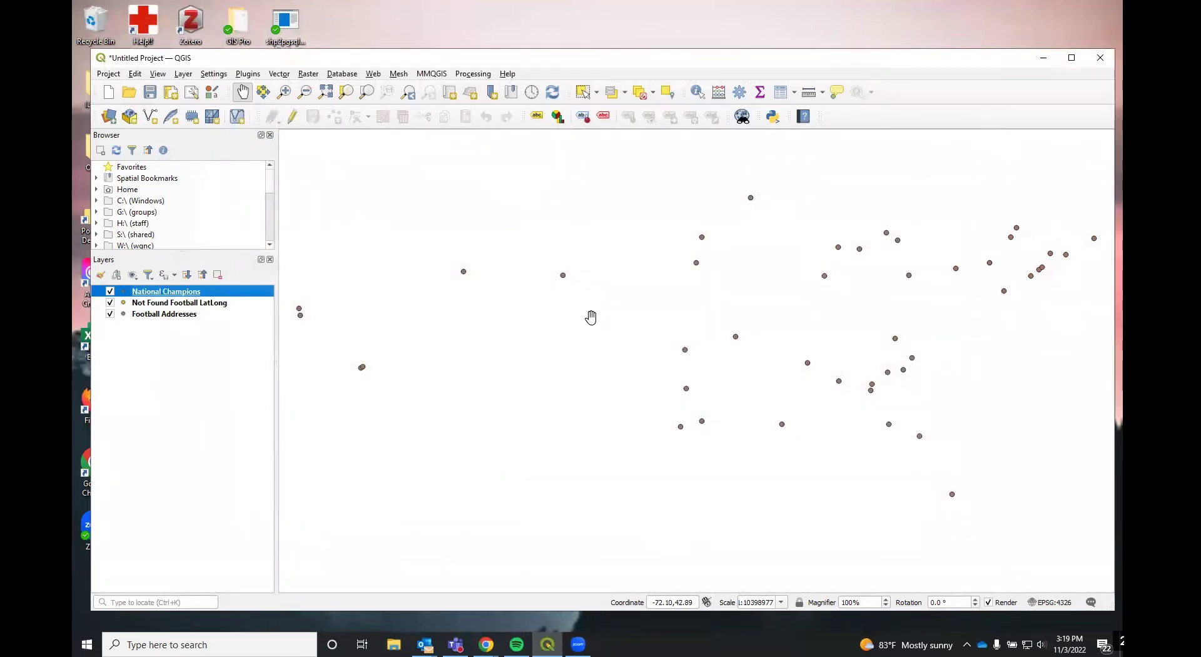
Add States_shapefile.shp from the States folder as a vector layer and close the data source dialog
left_click(109, 117)
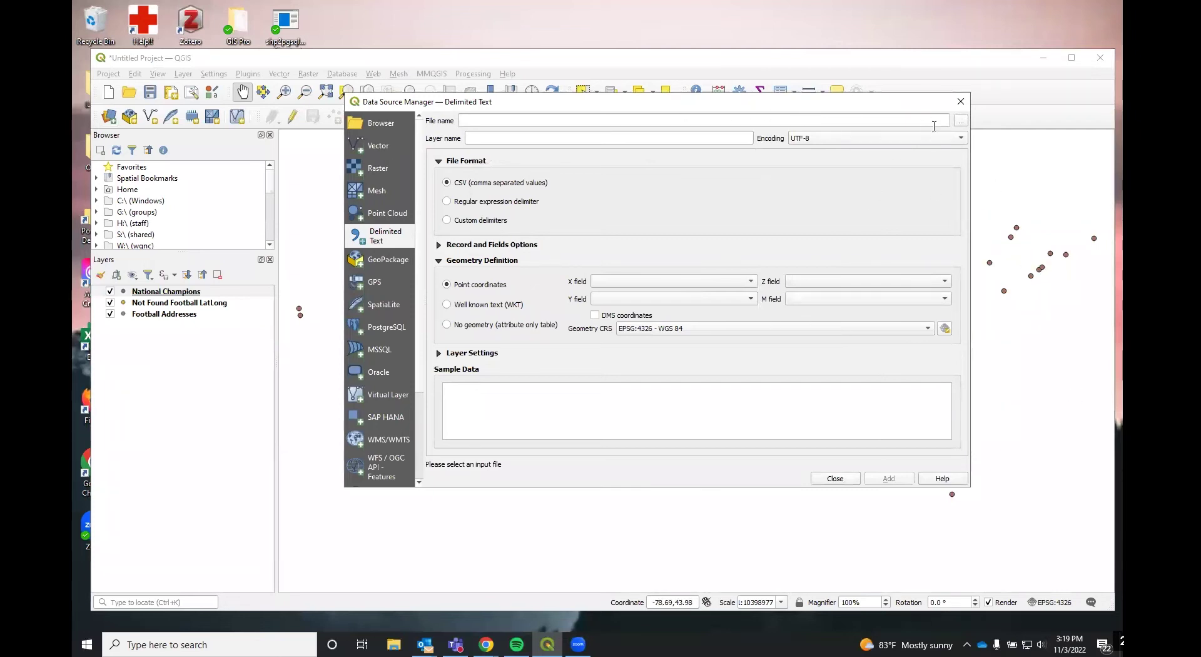
left_click(379, 146)
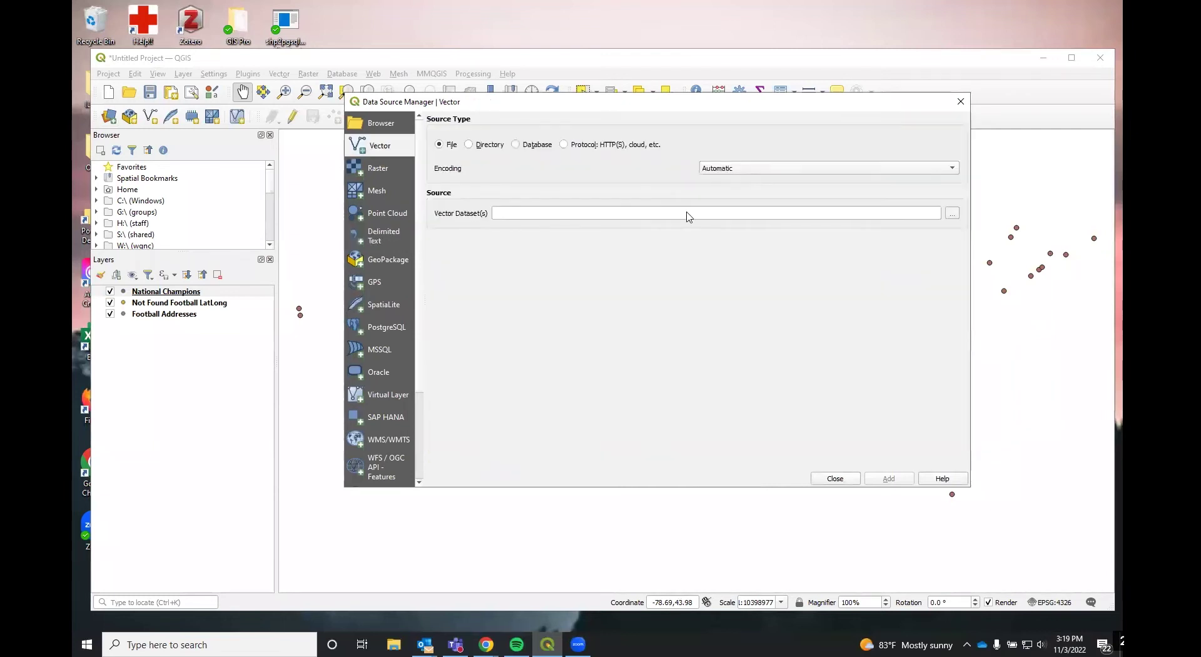
left_click(952, 214)
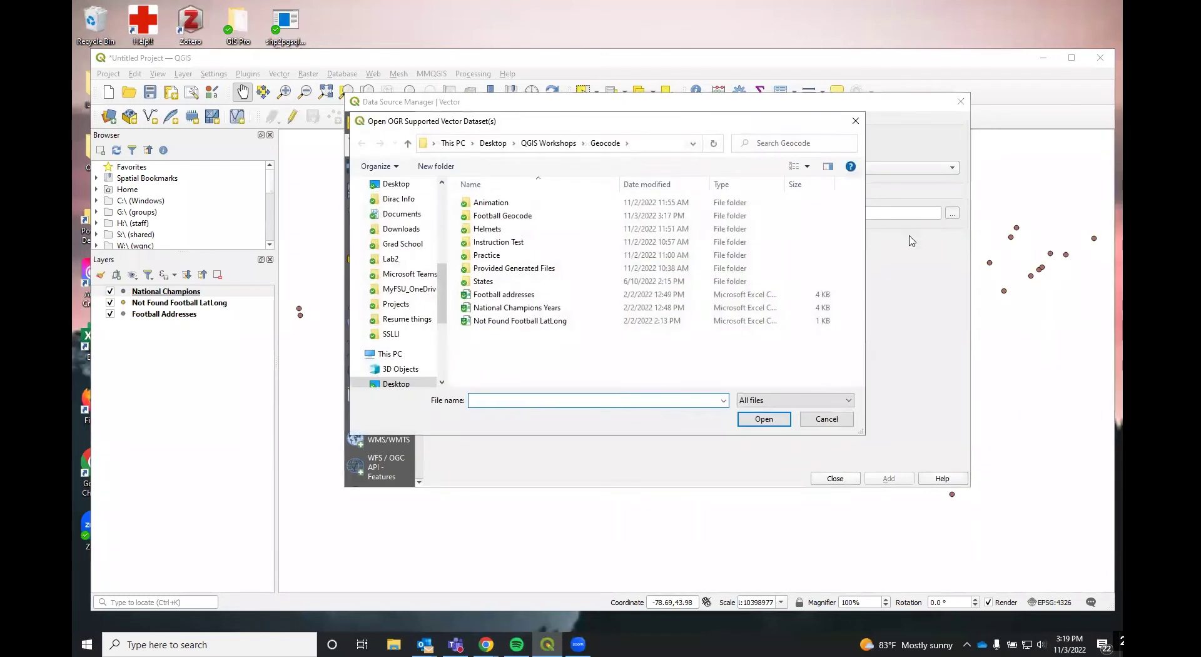
double_click(491, 281)
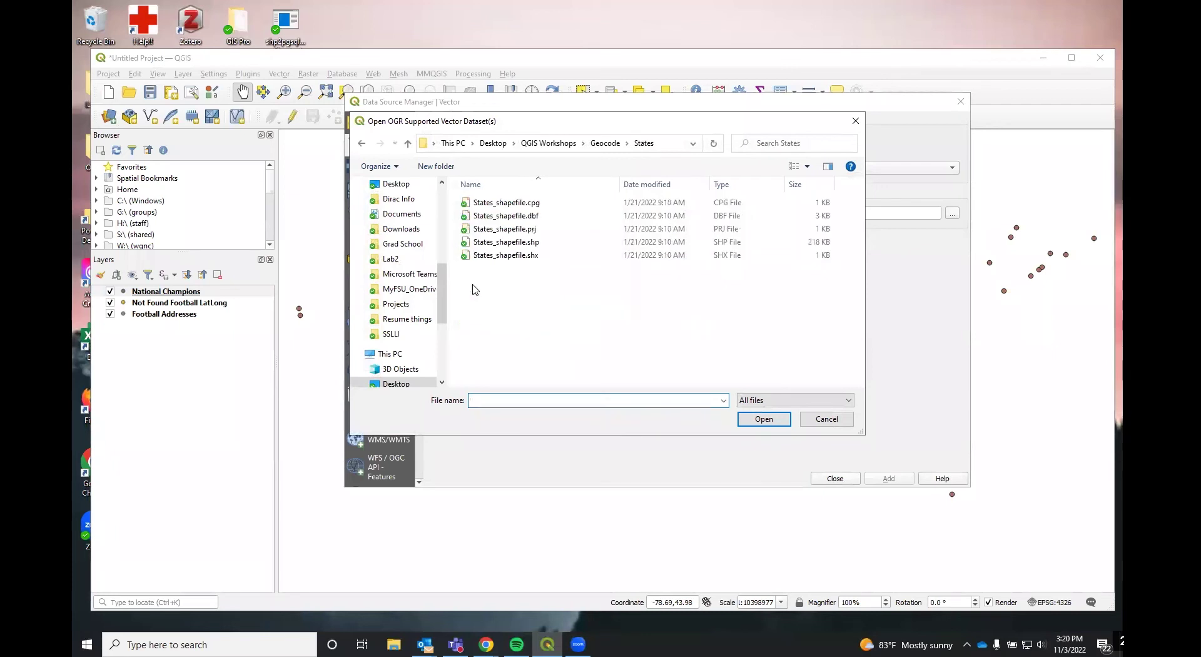
double_click(486, 242)
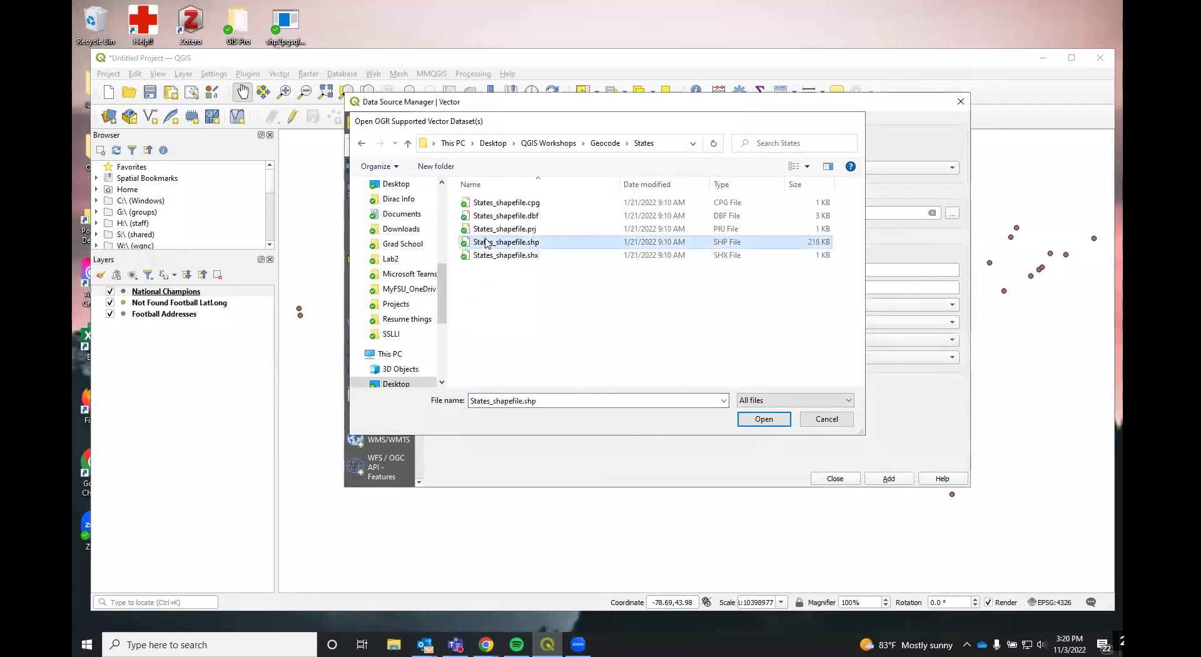
left_click(888, 478)
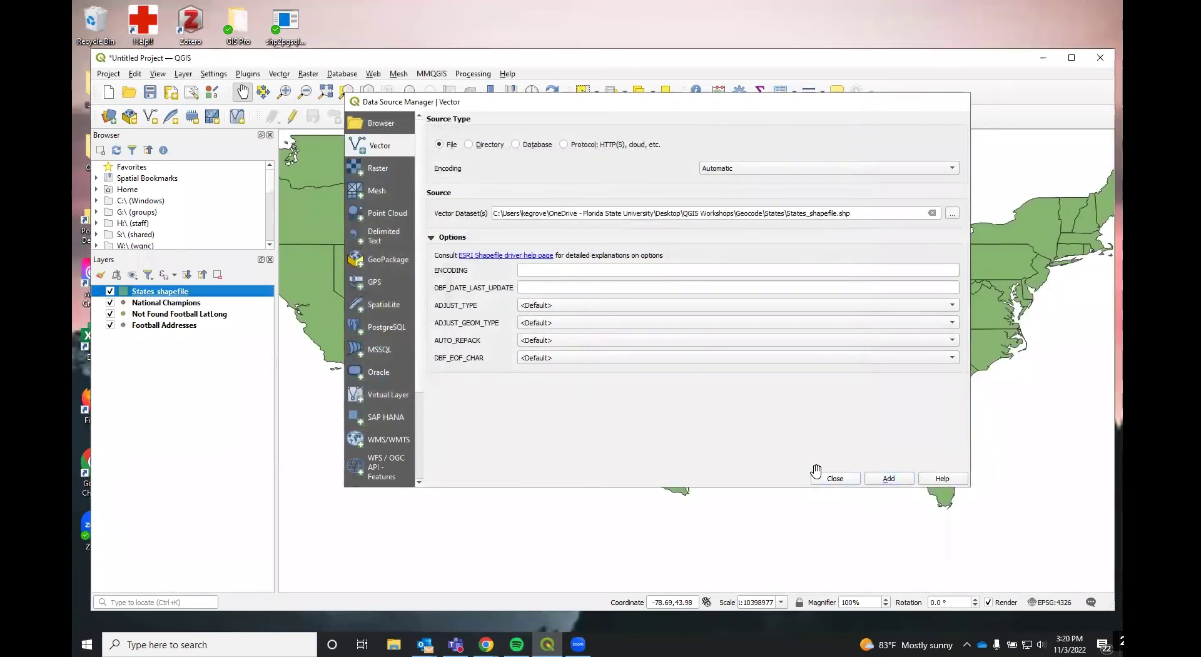
left_click(817, 479)
Move the National Champions layer above the States_shapefile layer in the layer order
left_click_drag(140, 305, 142, 289)
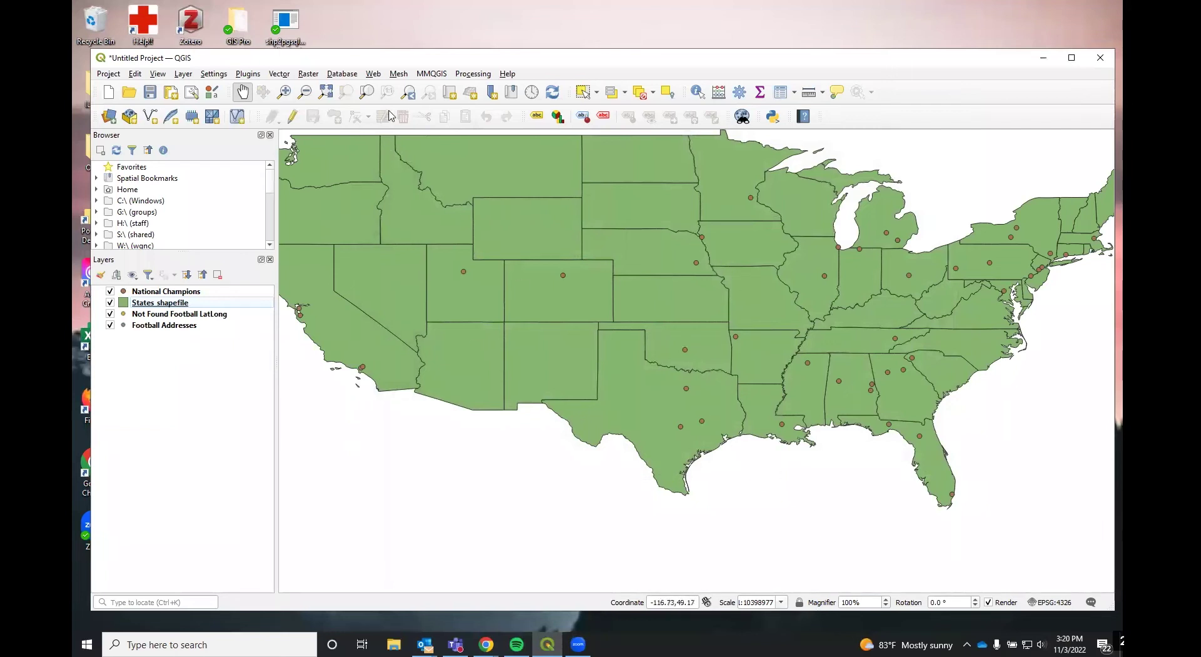
left_click(304, 92)
left_click(404, 293)
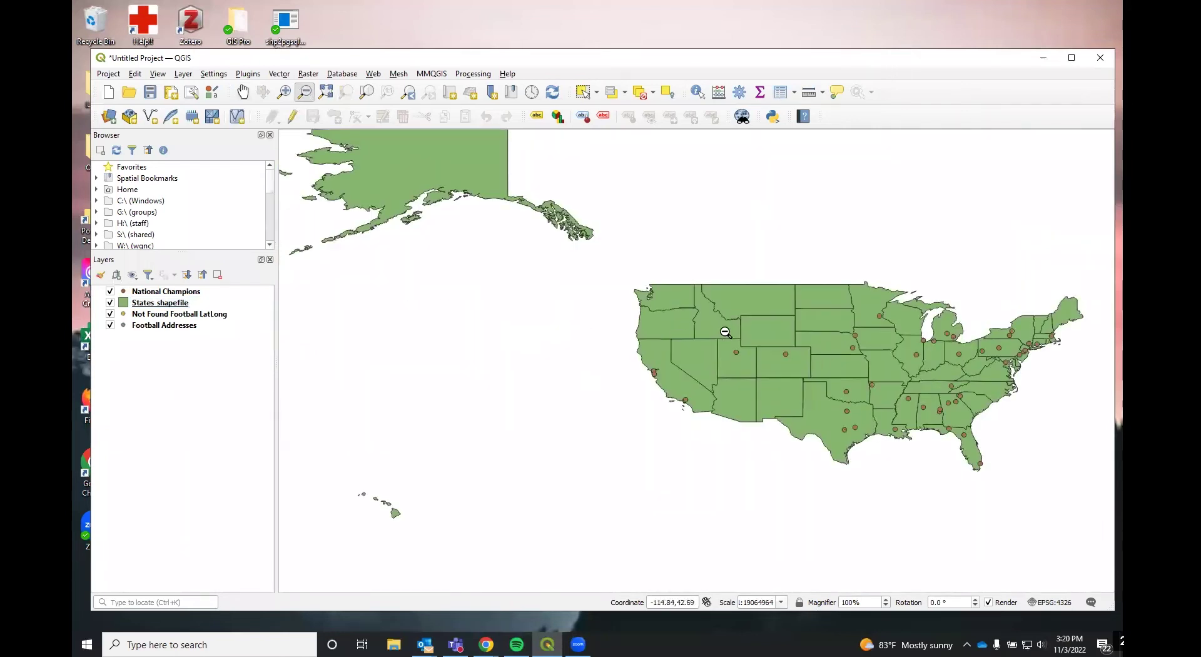
scroll(691, 330, "up", 1)
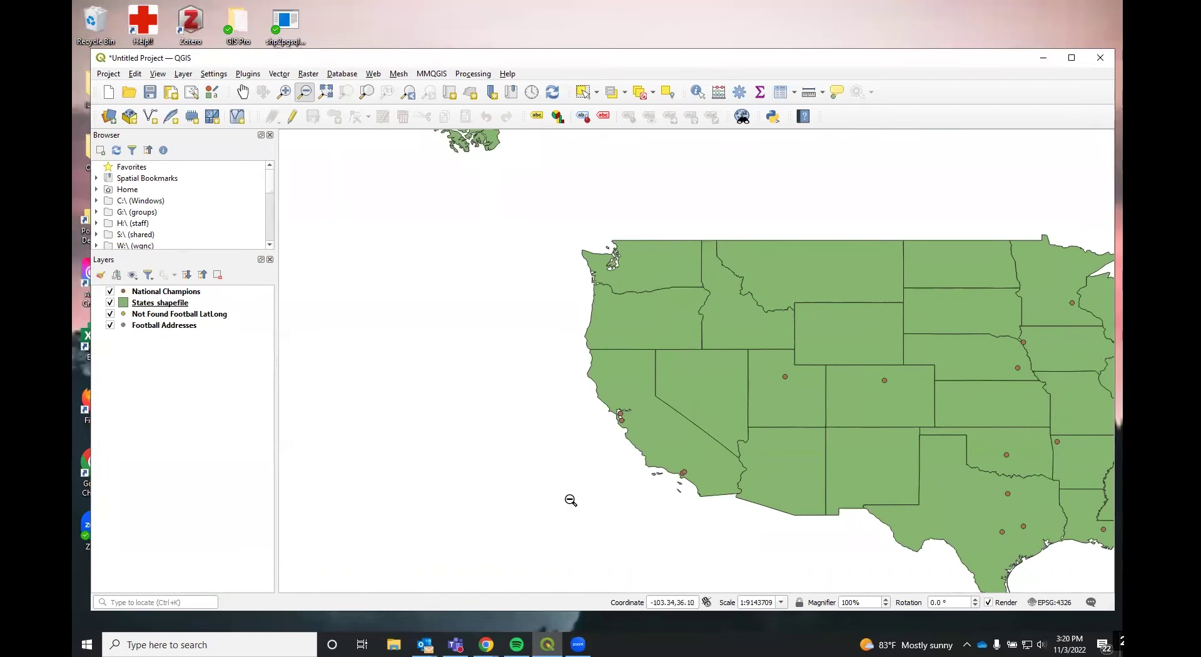
left_click(243, 91)
left_click_drag(1014, 351, 691, 305)
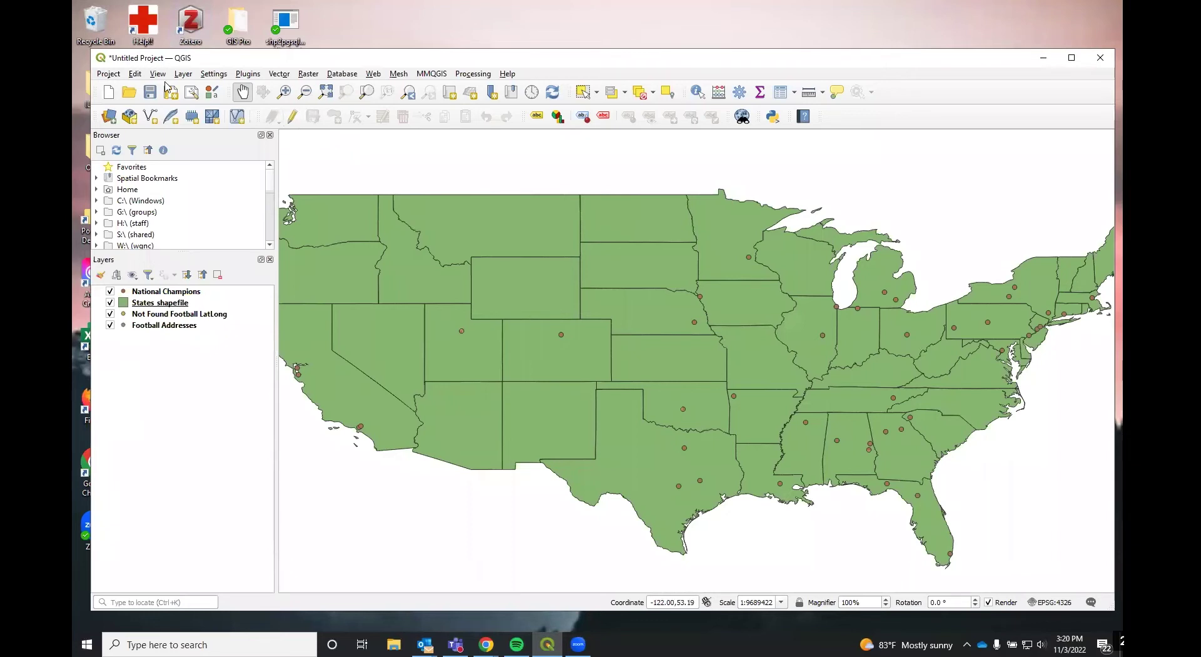
Start adding a delimited text layer with National Champions Years.csv from the Geocode folder as its source
left_click(182, 73)
left_click(182, 74)
mouse_move(225, 119)
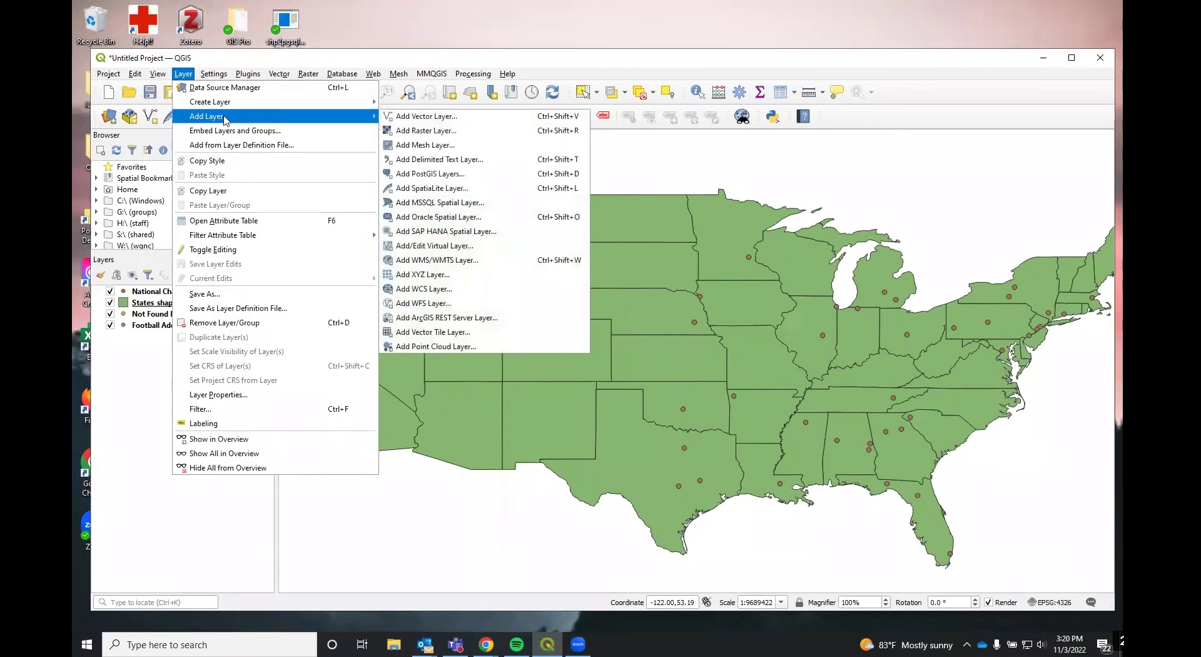
left_click(418, 166)
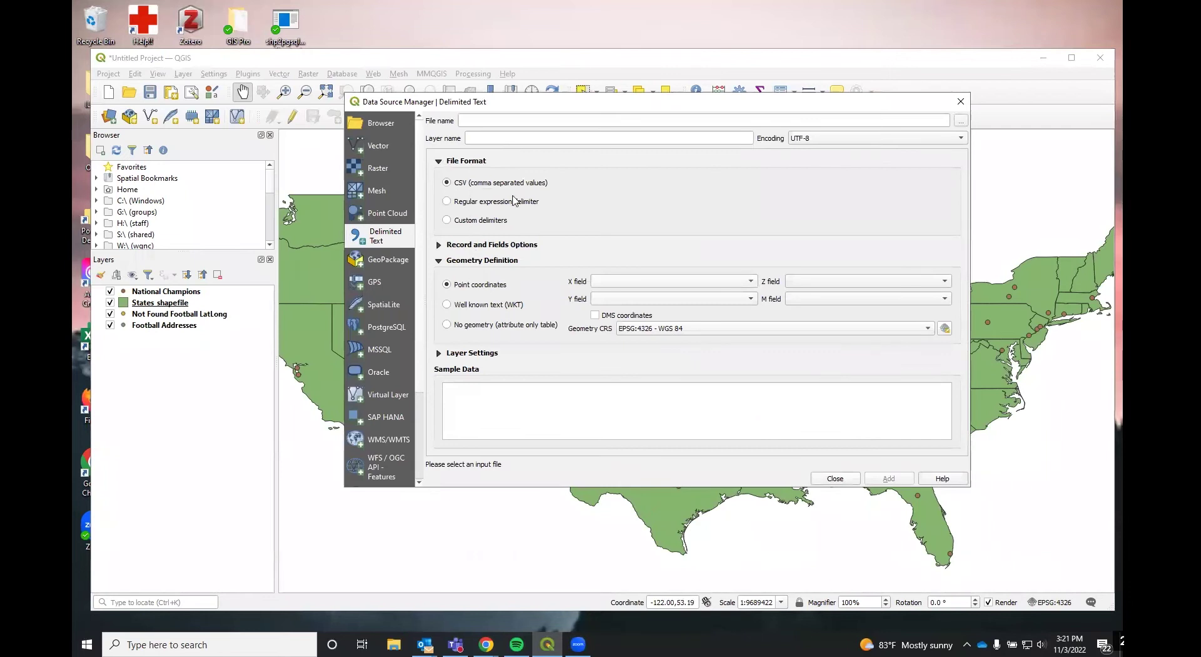
left_click(960, 120)
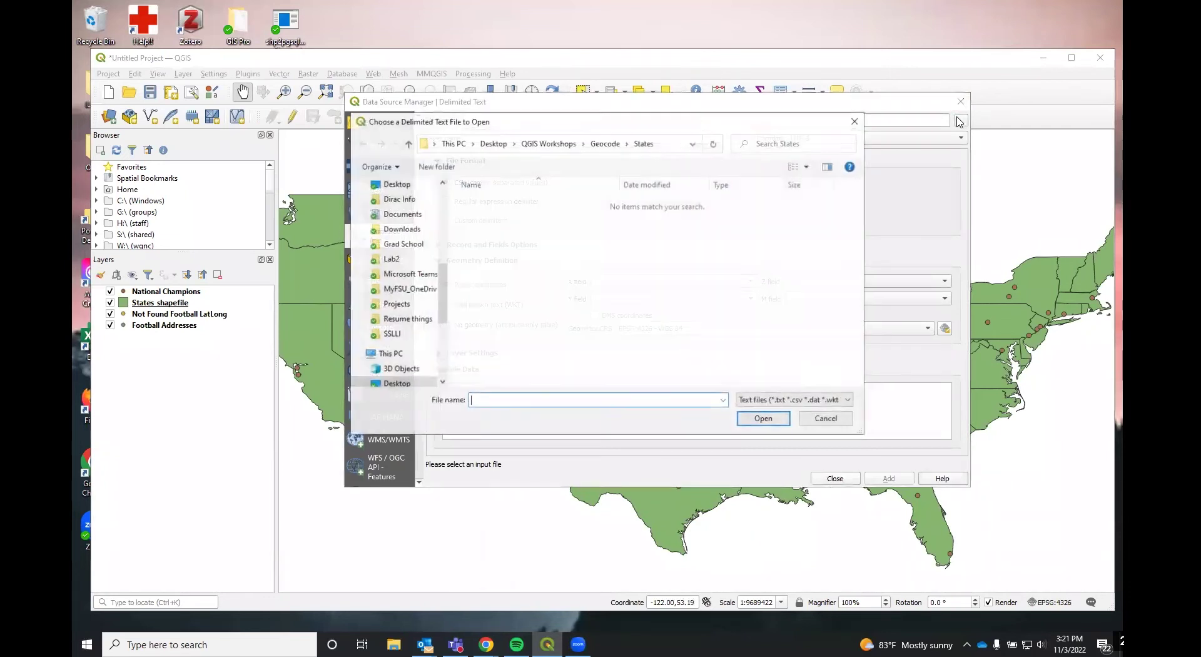
left_click(605, 143)
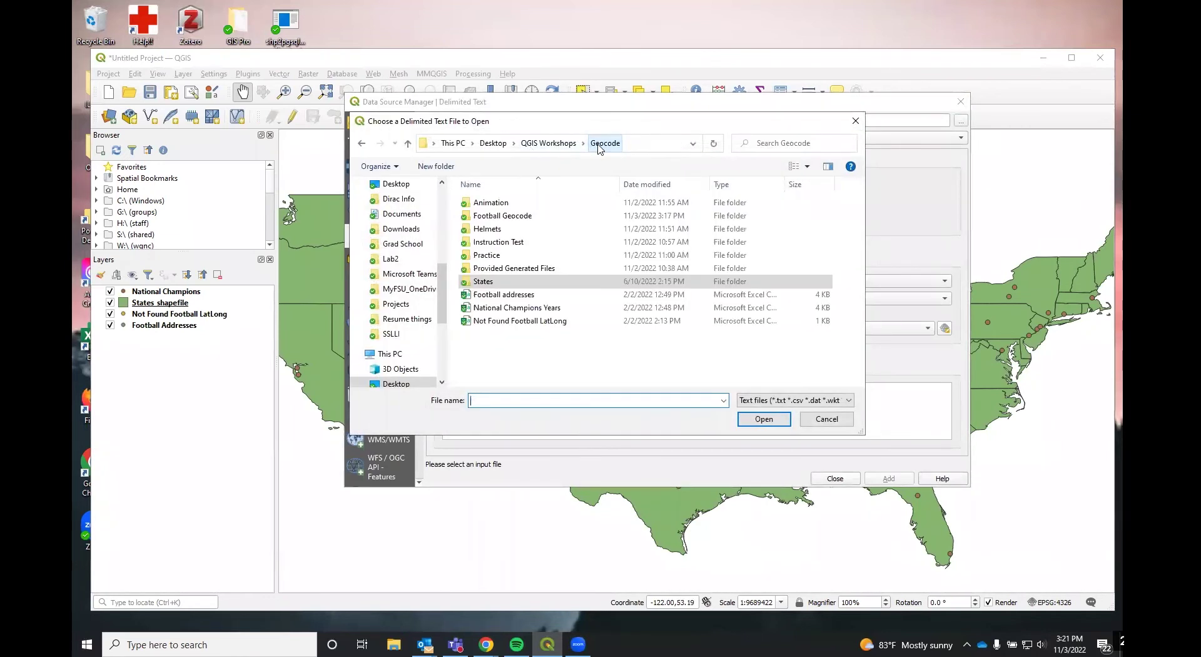
double_click(496, 308)
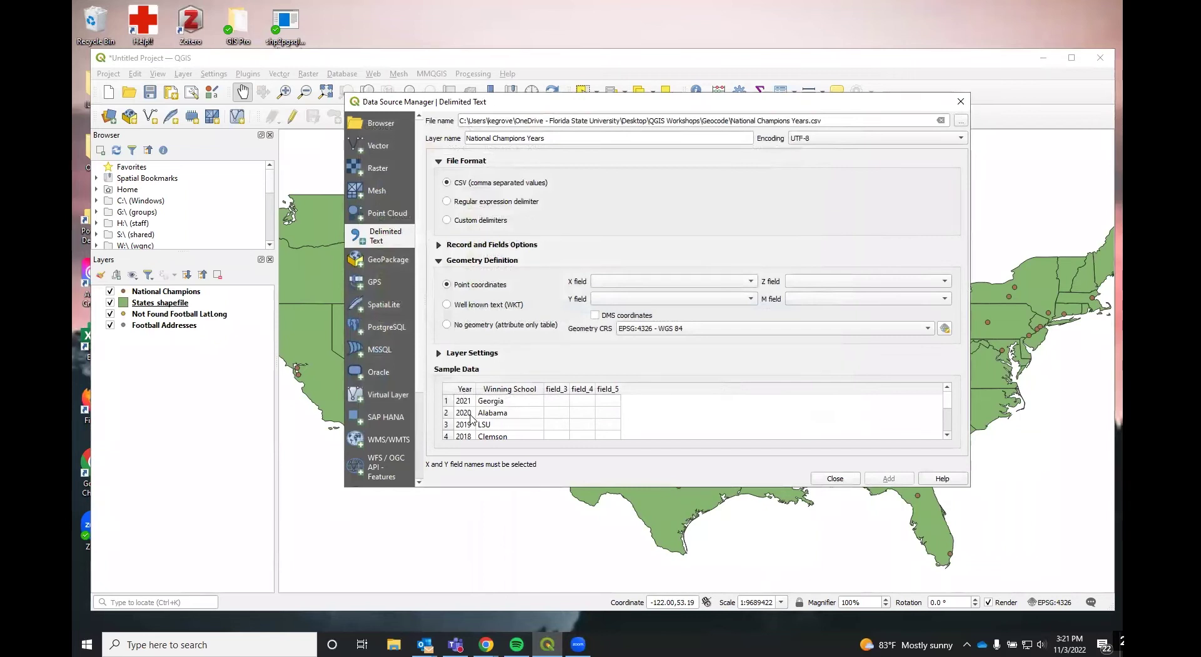
Set the geometry definition to No geometry (attribute only table), add the National Champions Years table, and close the dialog
scroll(471, 418, "down", 1)
scroll(471, 418, "up", 2)
left_click(447, 324)
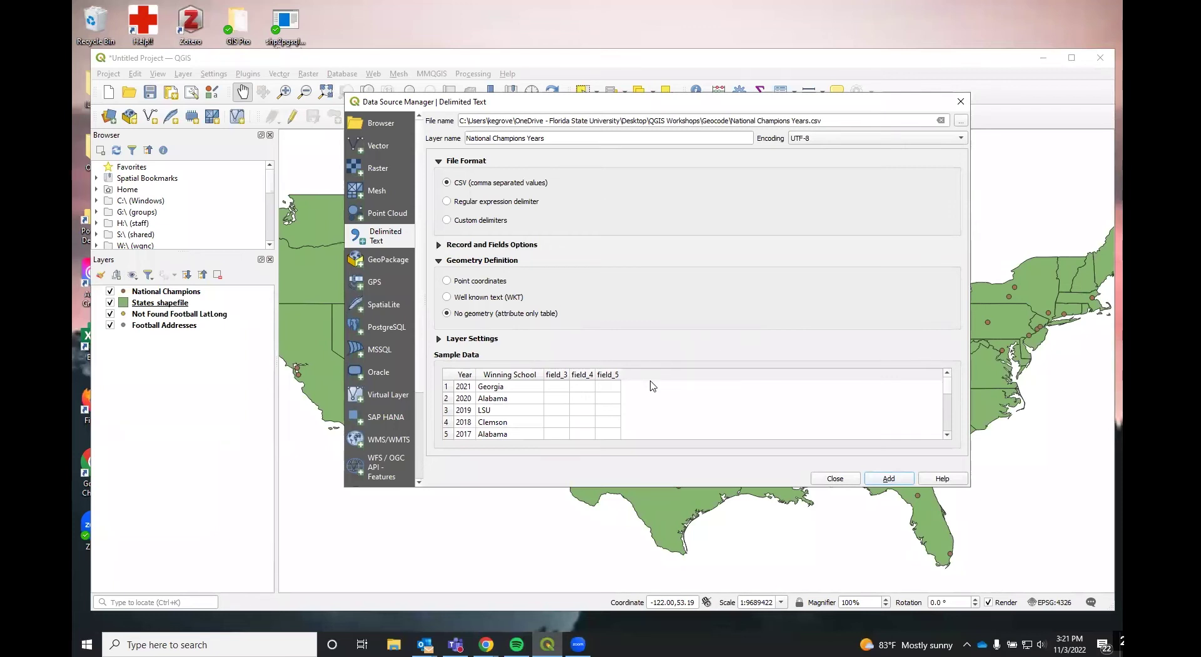
left_click(904, 482)
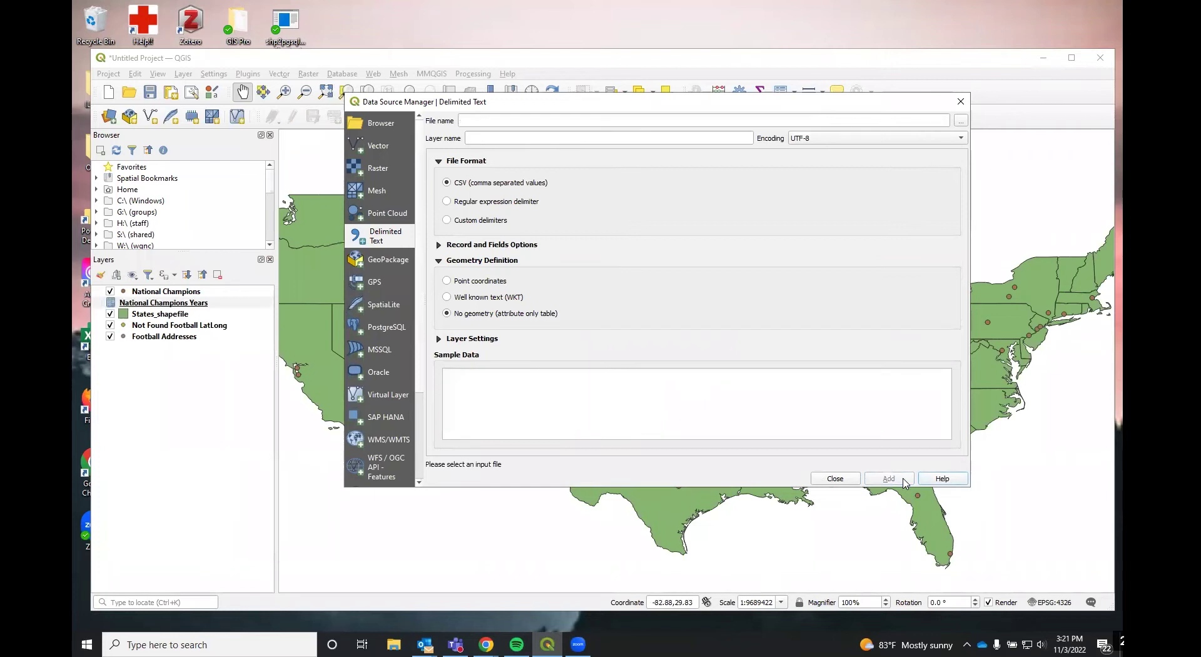
left_click(835, 478)
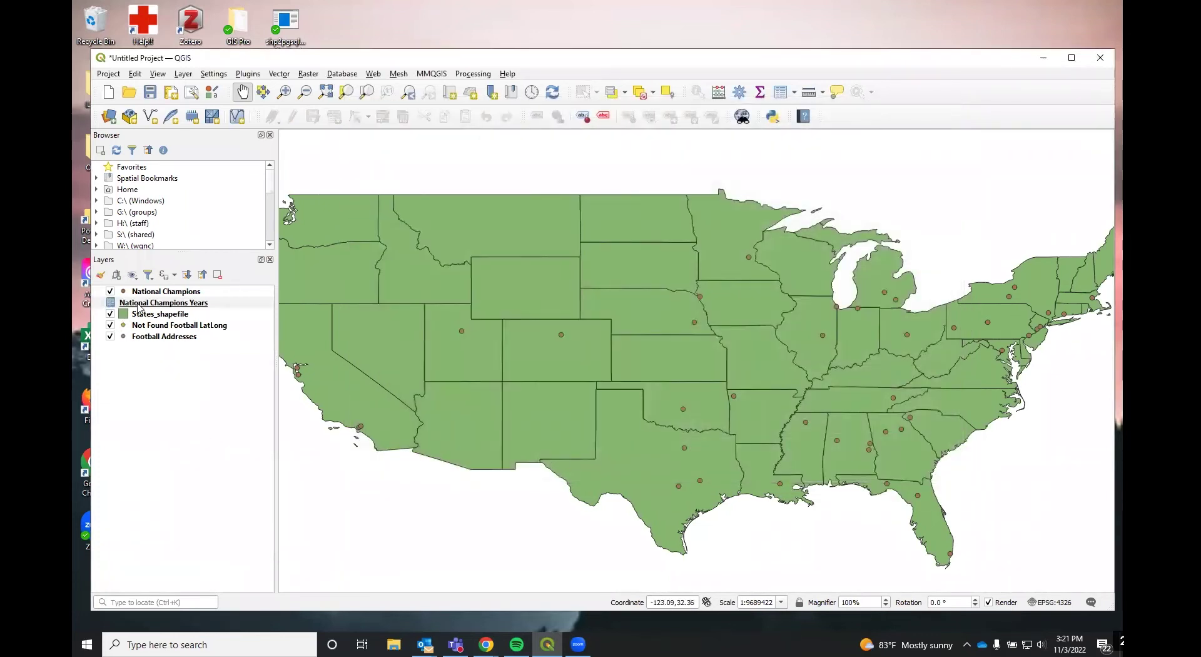
Examine the attribute table of the National Champions Years table and close it
left_click(149, 387)
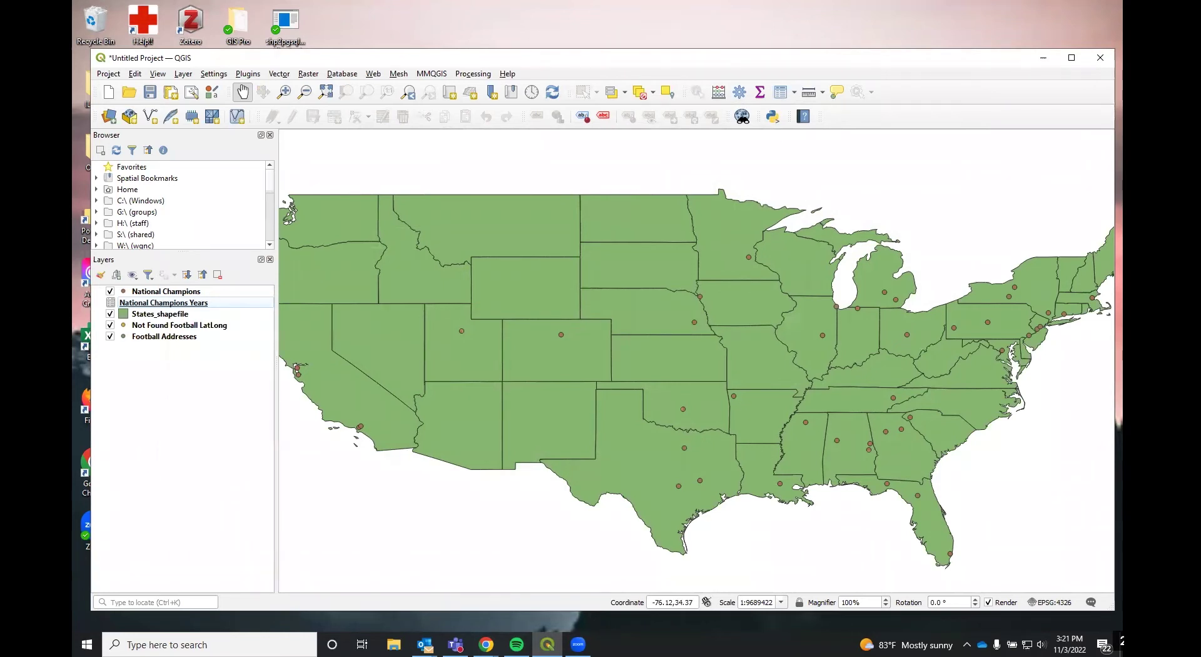
left_click(188, 303)
right_click(187, 303)
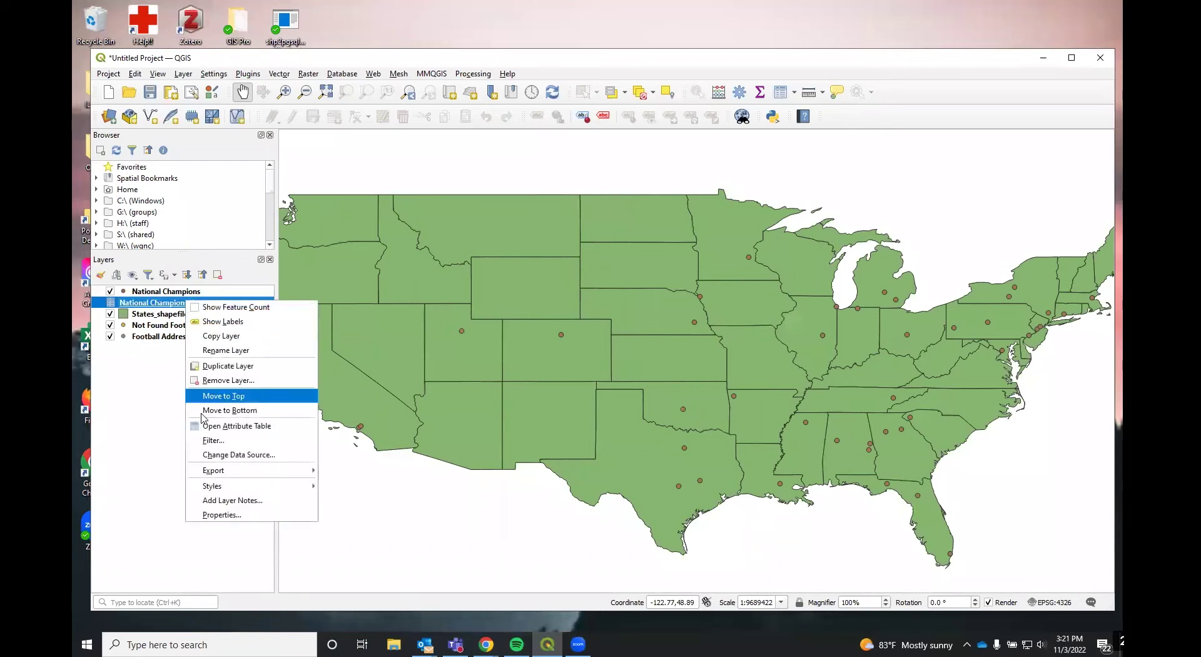
left_click(244, 425)
left_click(954, 154)
Check the field names and types in the properties of the National Champions Years table, and close the properties
right_click(129, 303)
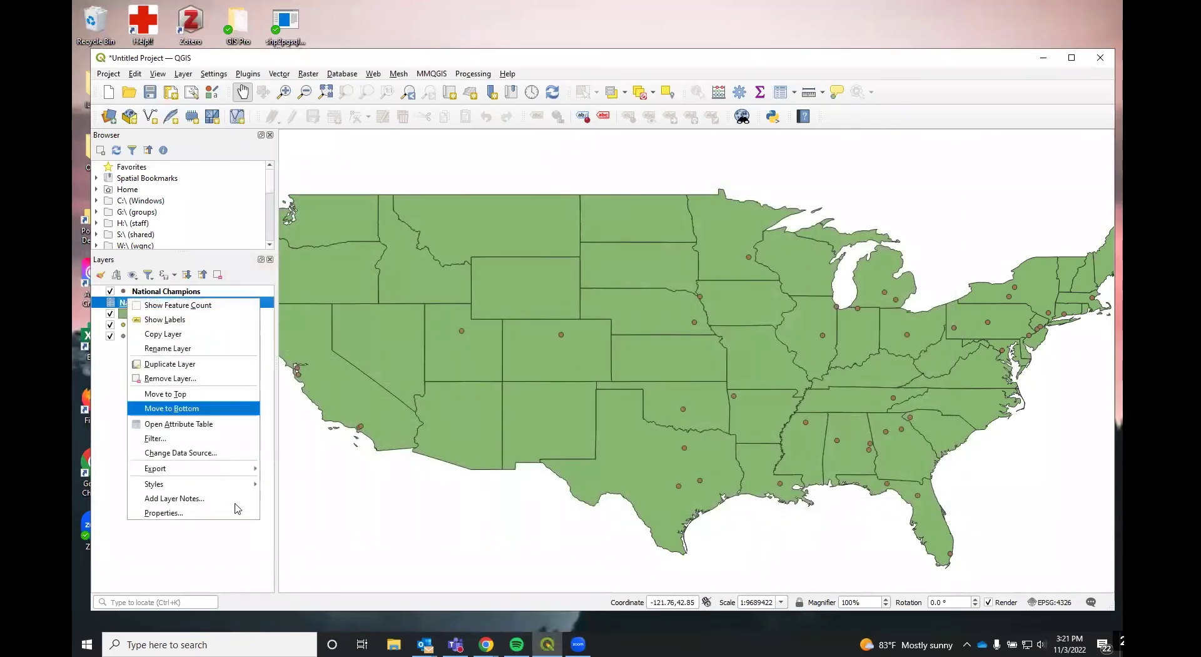
left_click(216, 516)
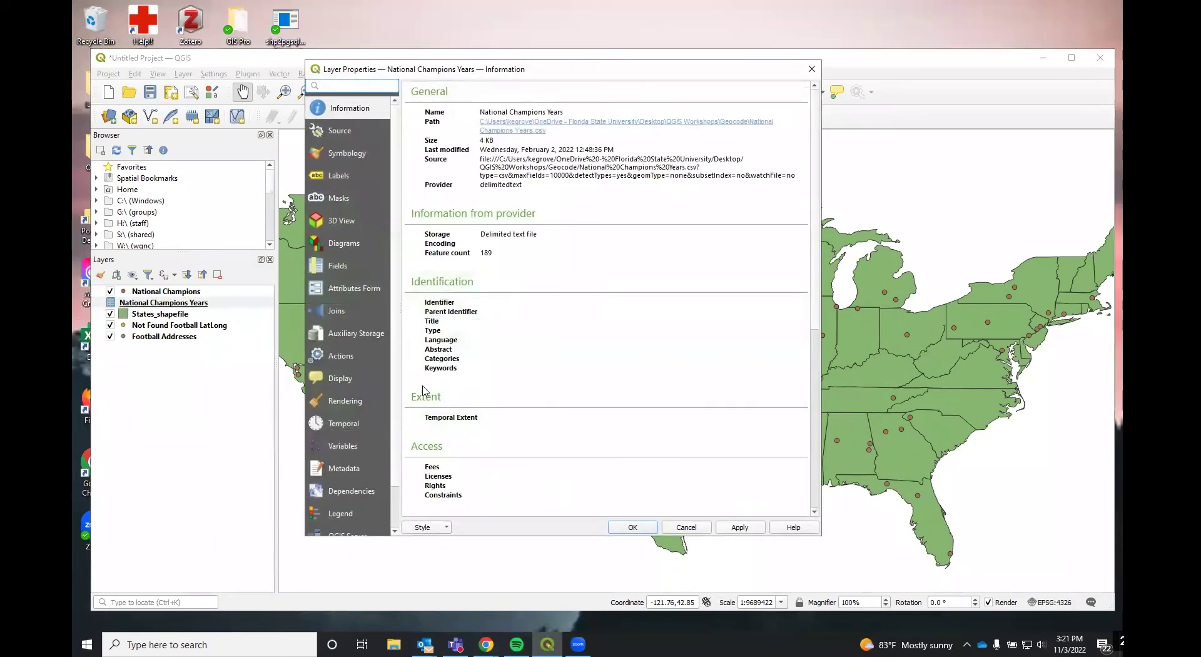
left_click(342, 269)
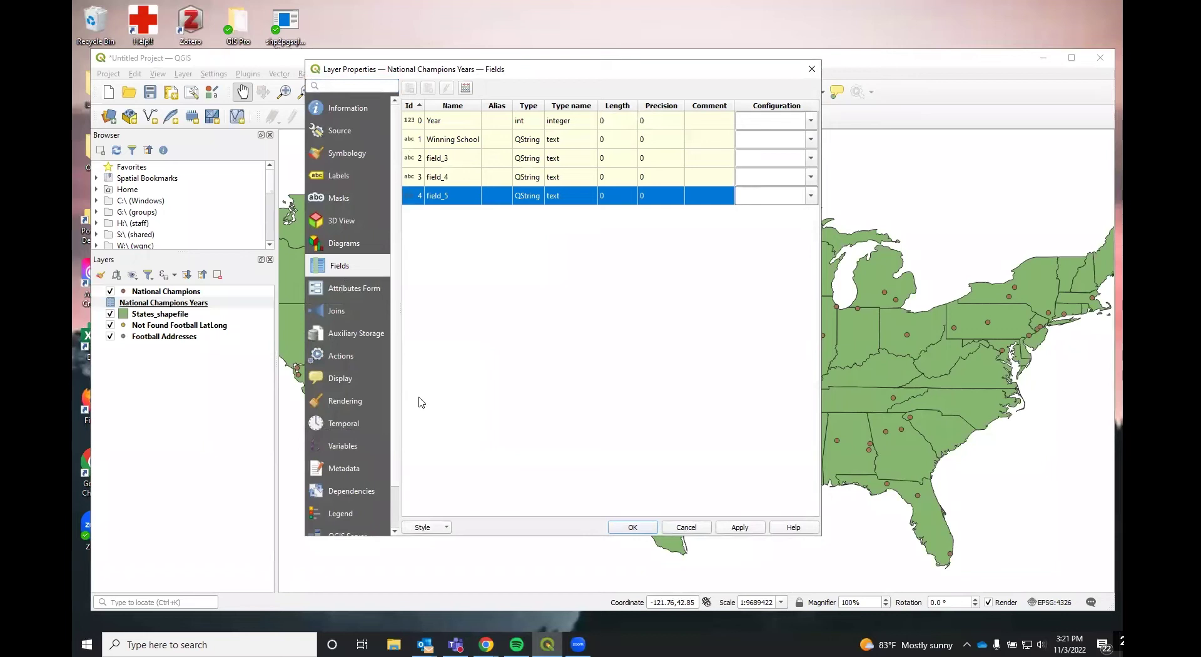
left_click(812, 69)
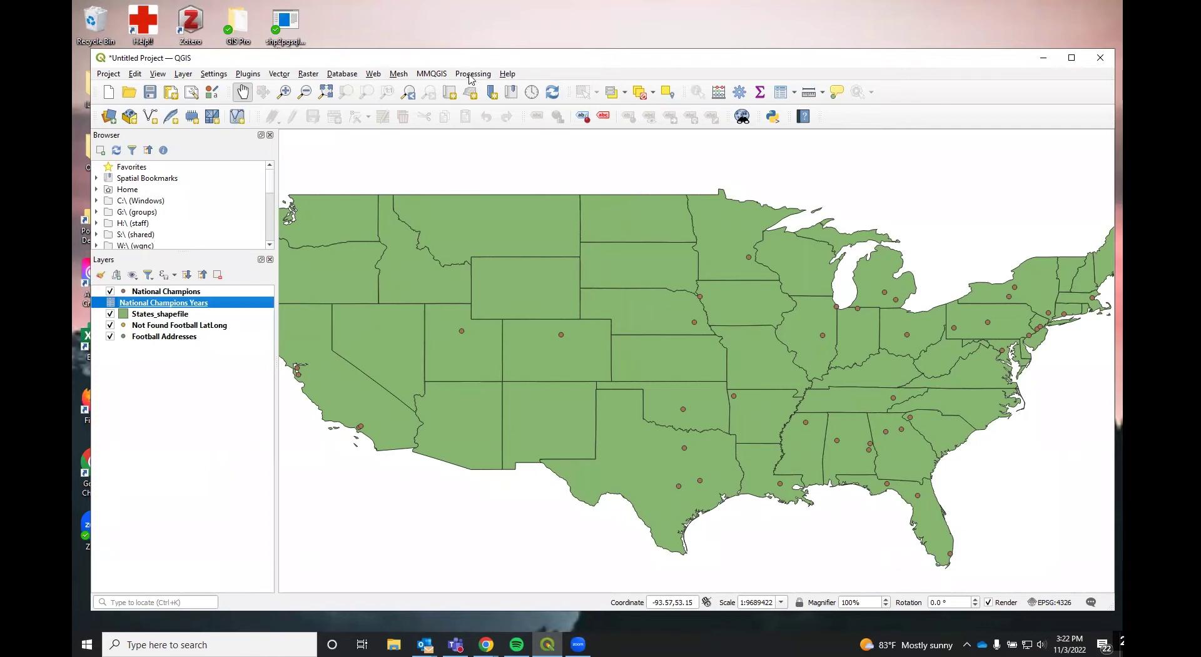
Search the processing tools for "join" and open the Join attributes by field value algorithm
left_click(472, 74)
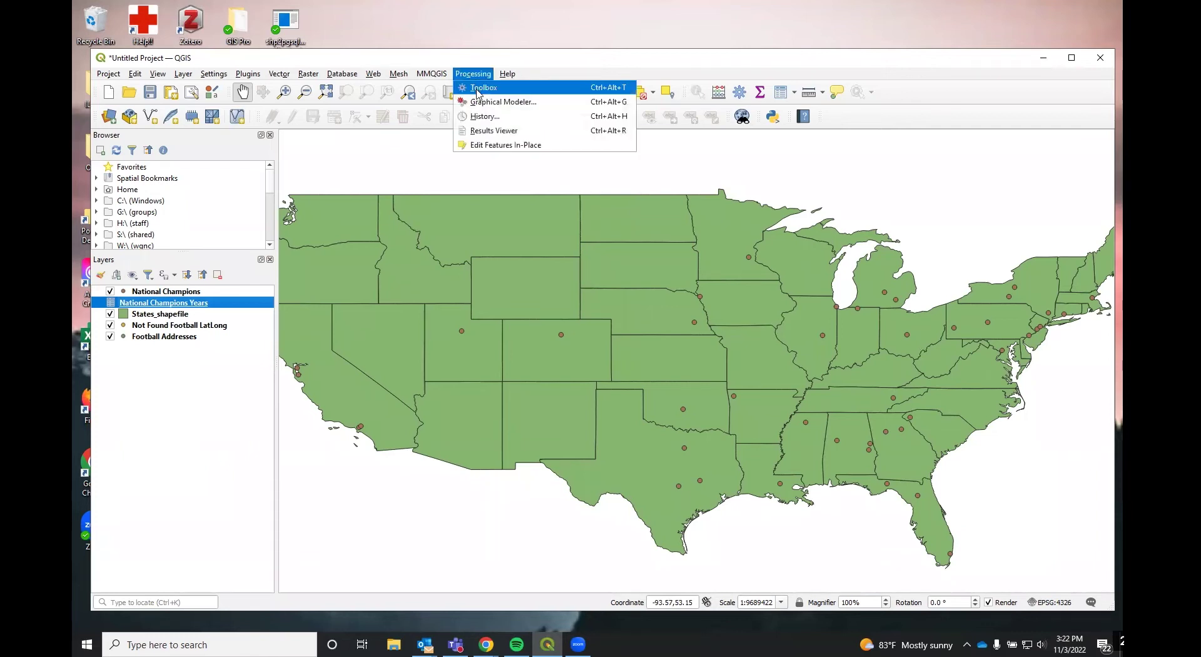
left_click(477, 89)
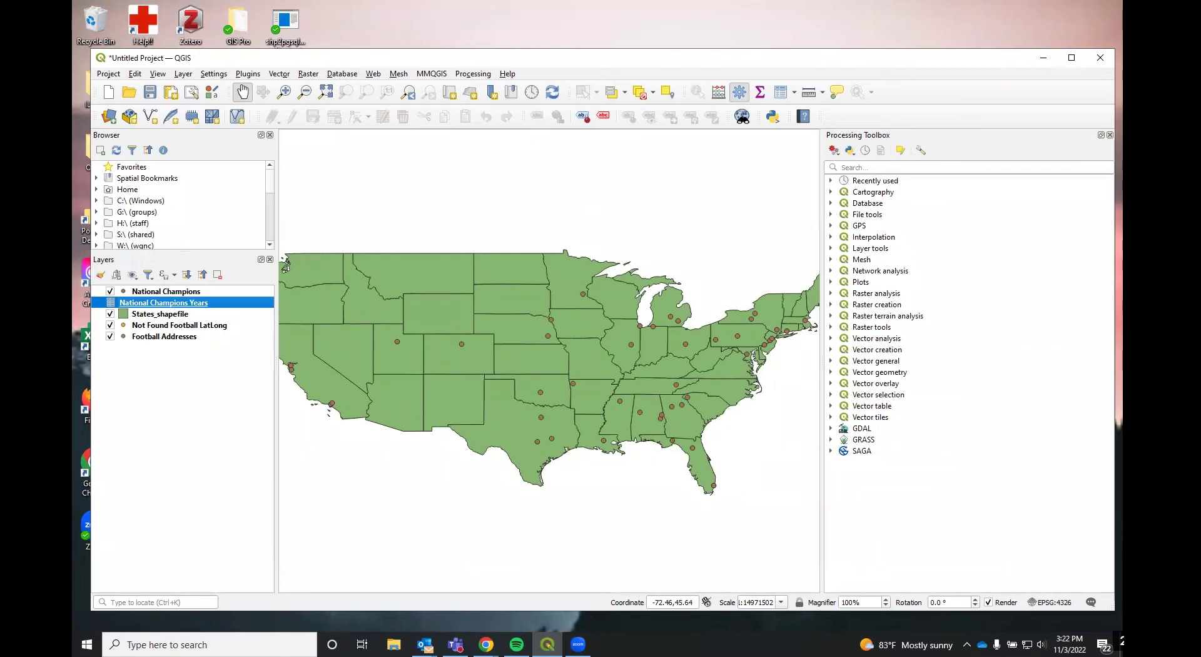
left_click(879, 166)
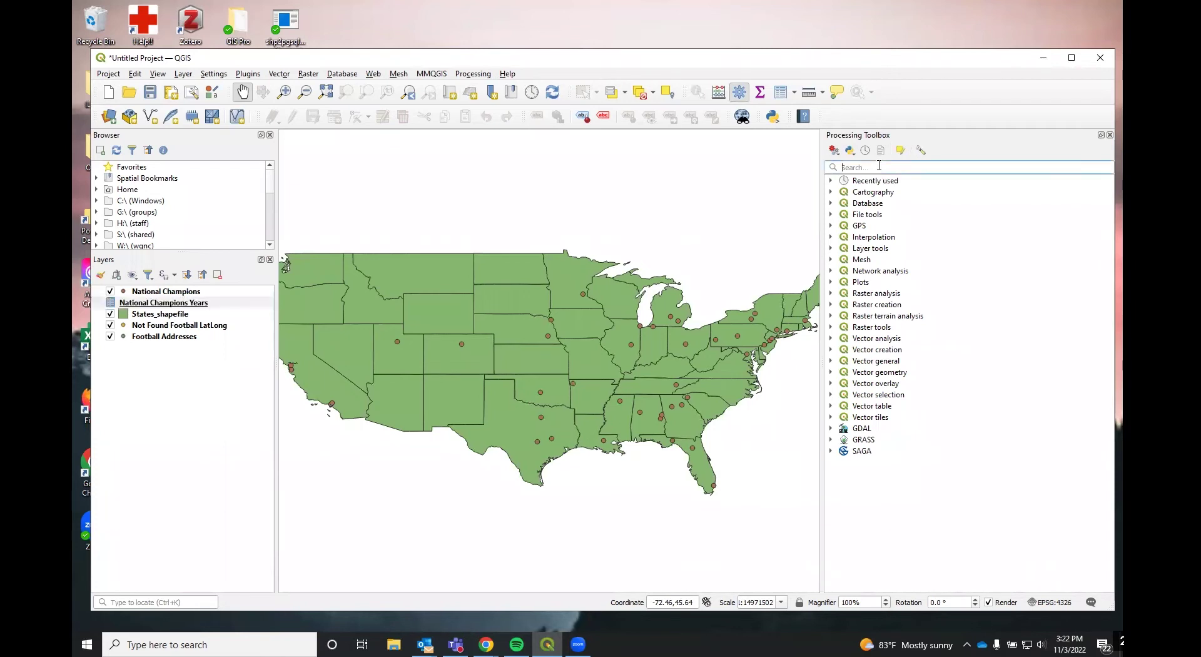
type("join")
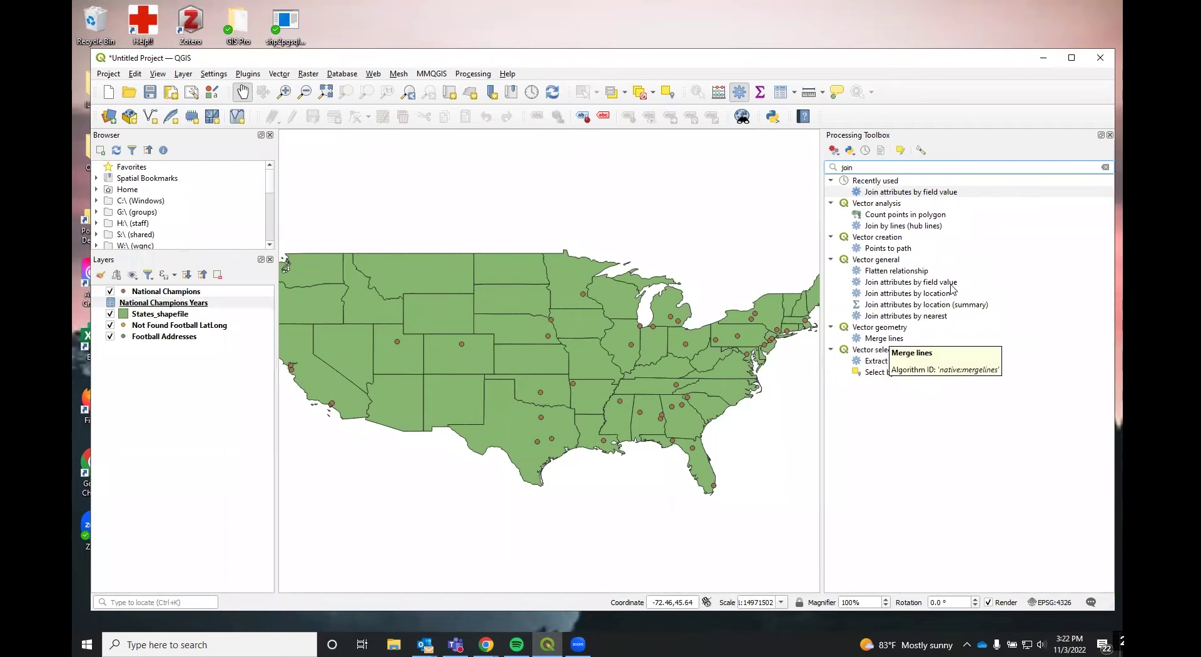
double_click(905, 283)
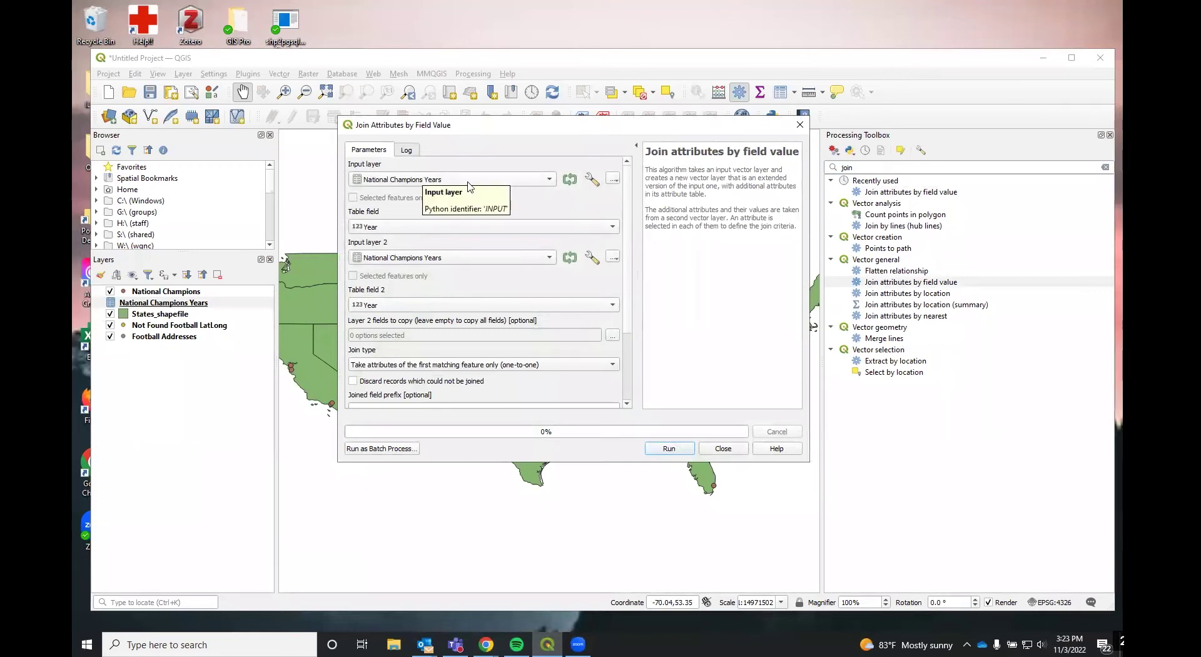
Set the join to match the School field of National Champions with the Winning School field of National Champions Years
left_click(507, 182)
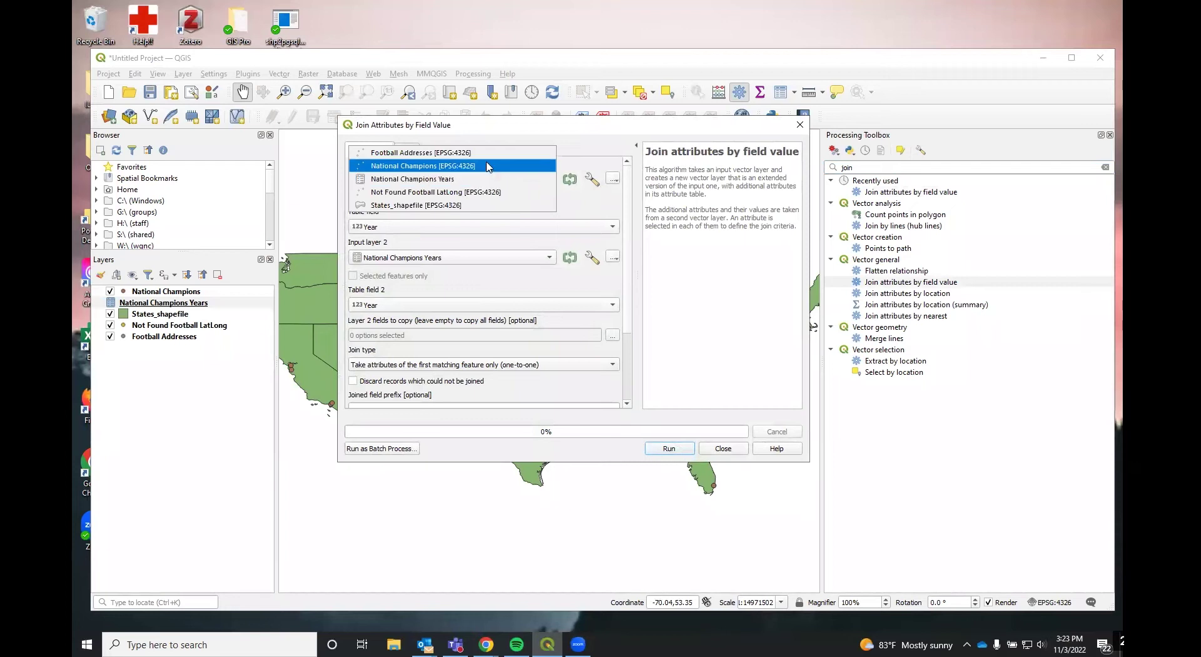
left_click(386, 167)
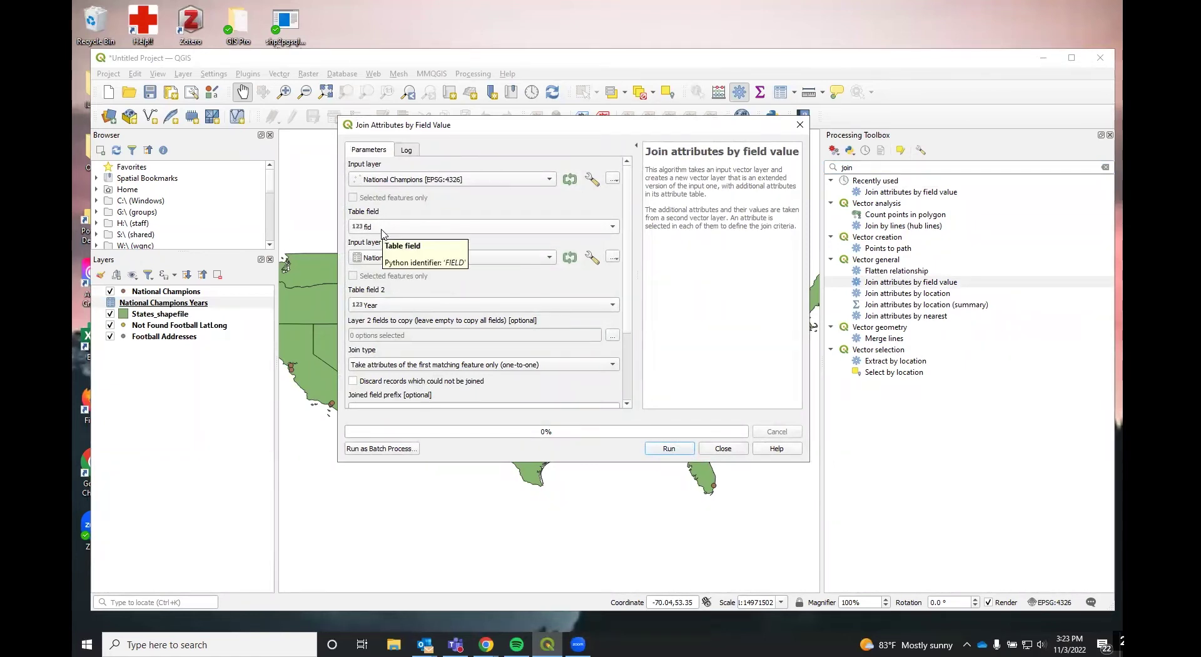
left_click(382, 229)
left_click(394, 241)
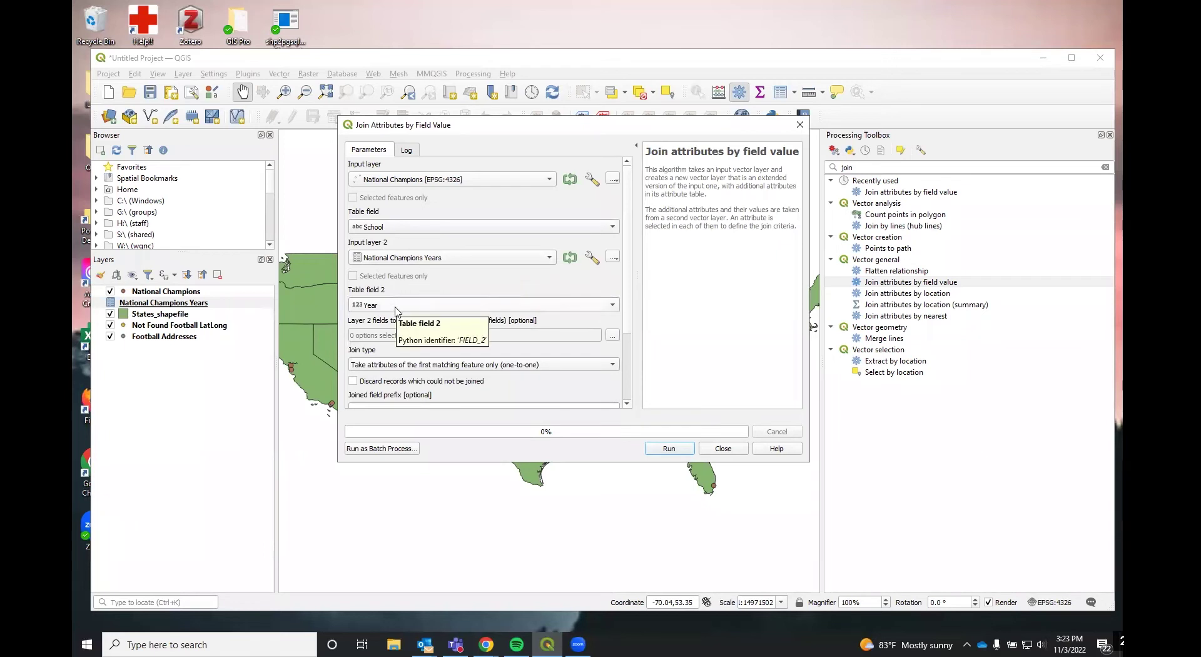
left_click(470, 308)
left_click(461, 318)
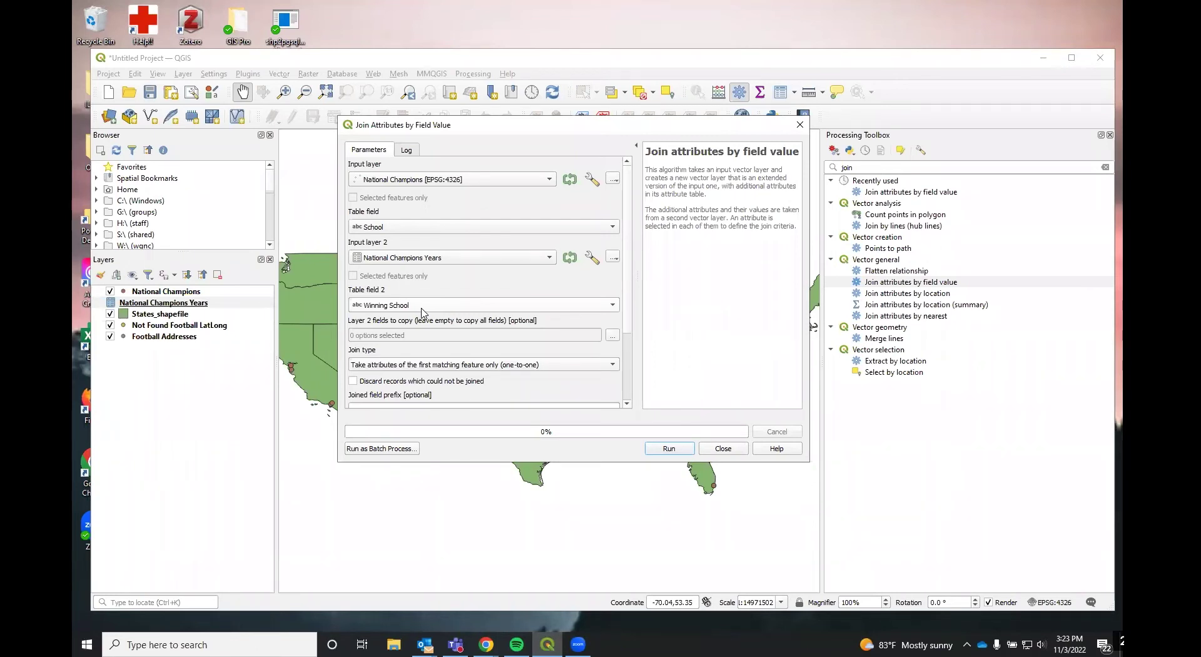
left_click(581, 367)
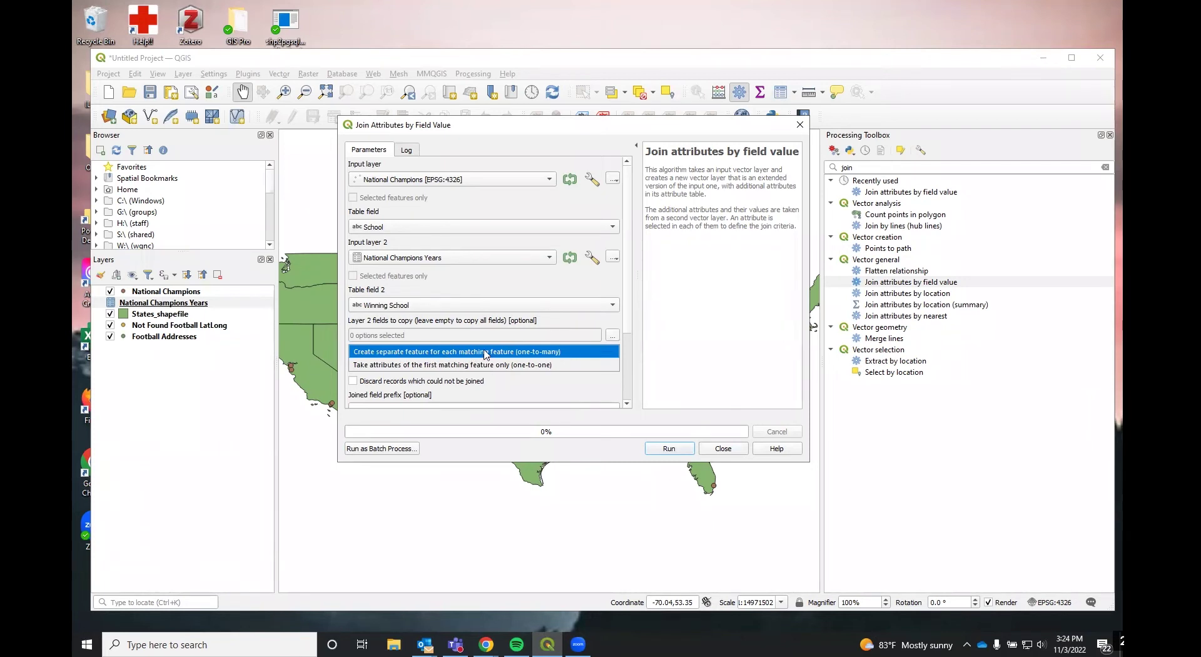
left_click(537, 354)
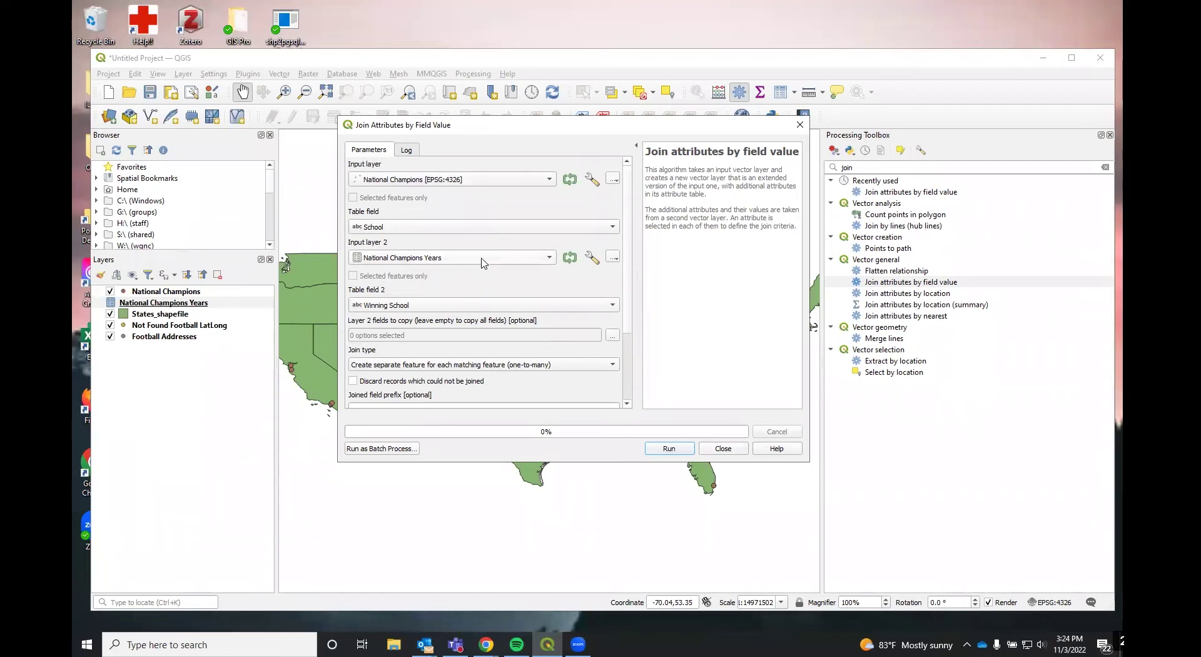
scroll(519, 364, "down", 1)
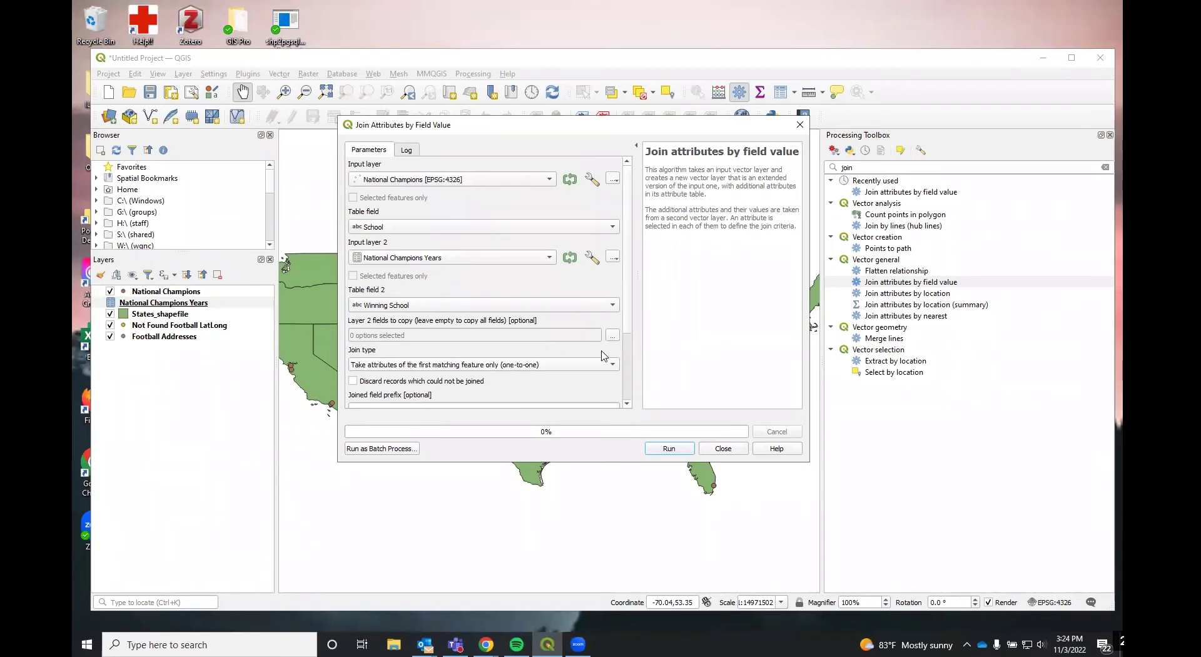
Set the joined layer's output to National Champions Year as a GPKG file in the Football Geocode folder, and run the join
scroll(556, 377, "down", 2)
scroll(556, 378, "down", 1)
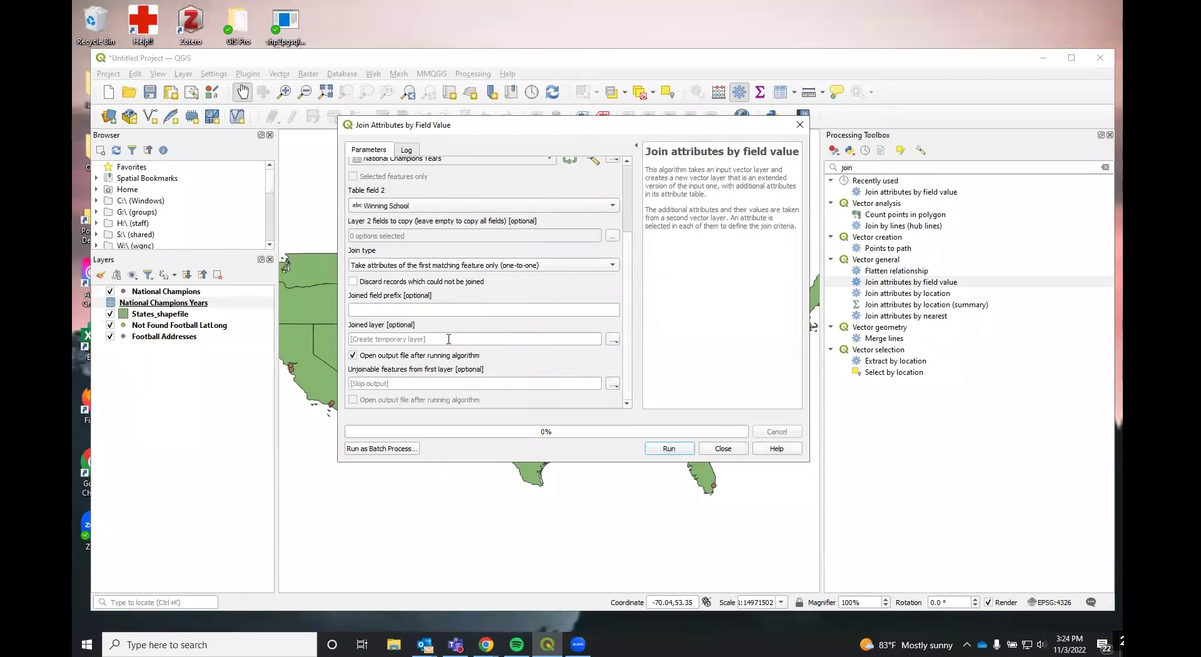
left_click(612, 340)
left_click(629, 382)
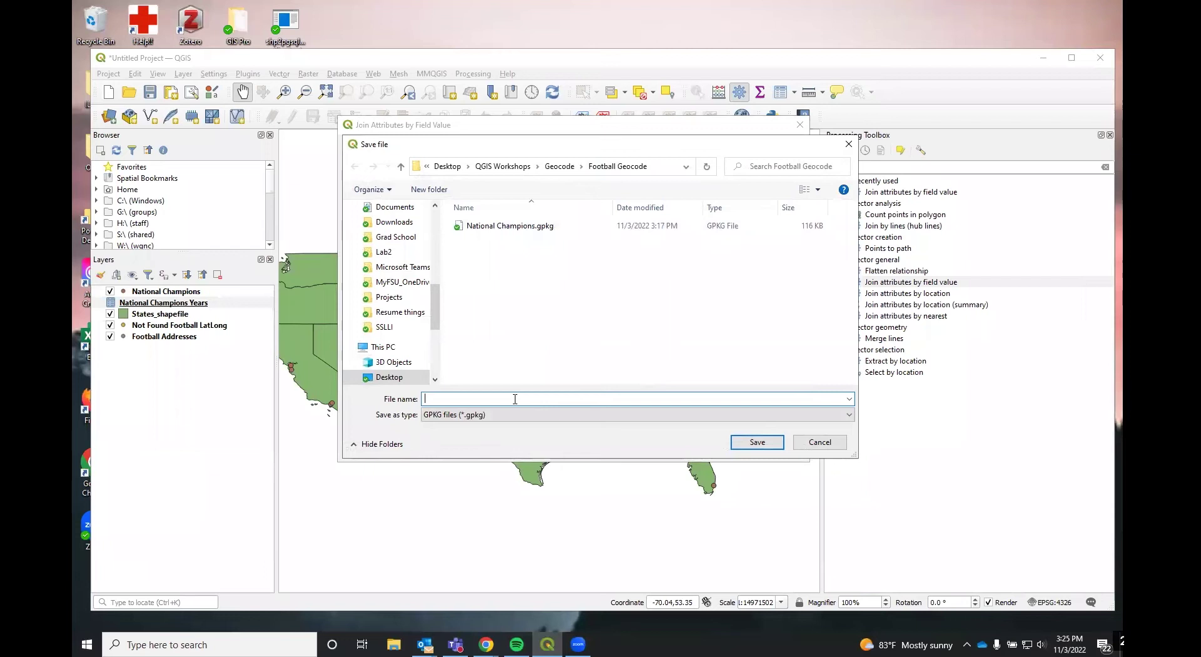
type("Natioan")
key("BackSpace")
key("BackSpace")
key("BackSpace")
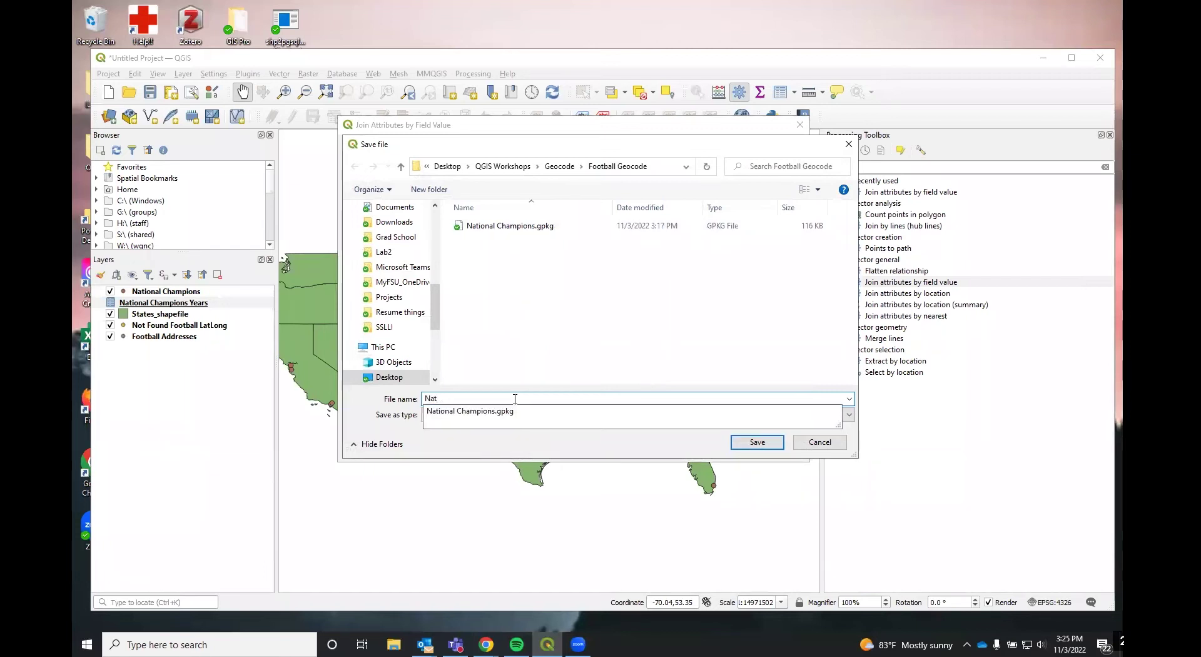
type("ional Champions Year")
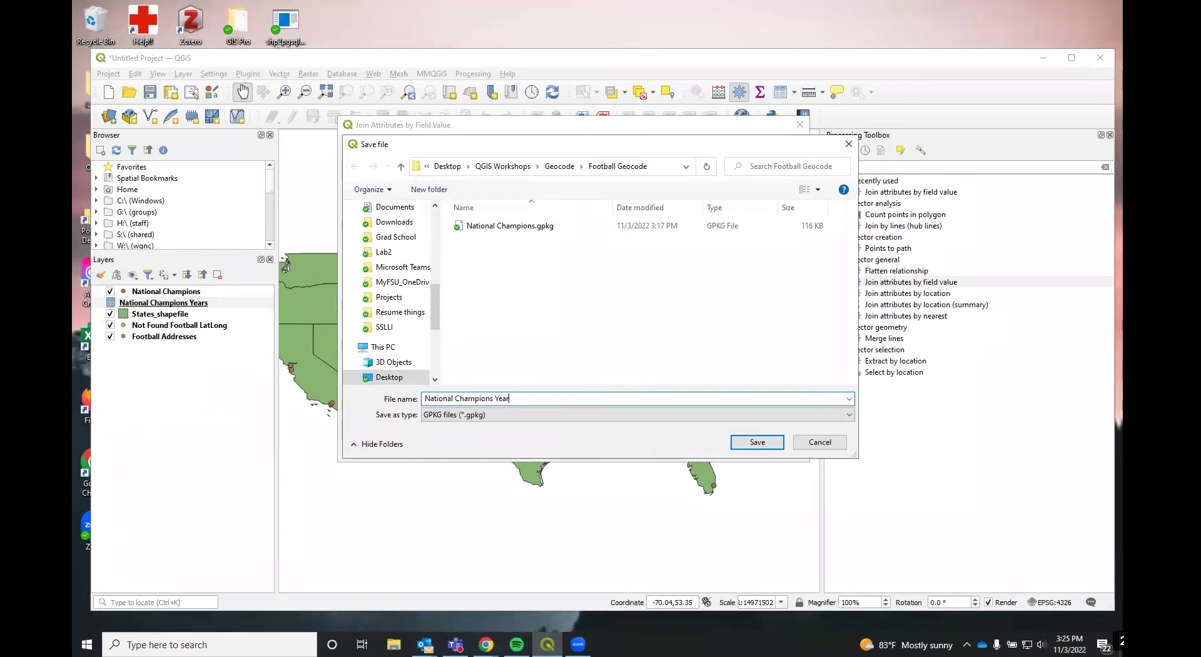
left_click(753, 443)
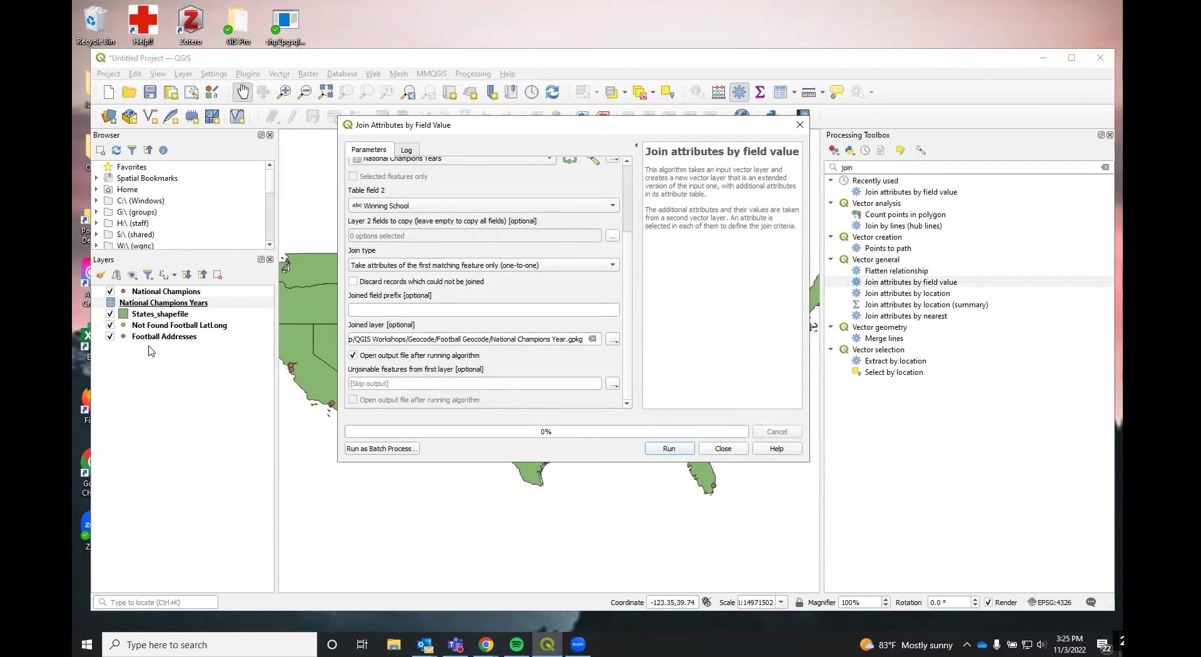
left_click(662, 450)
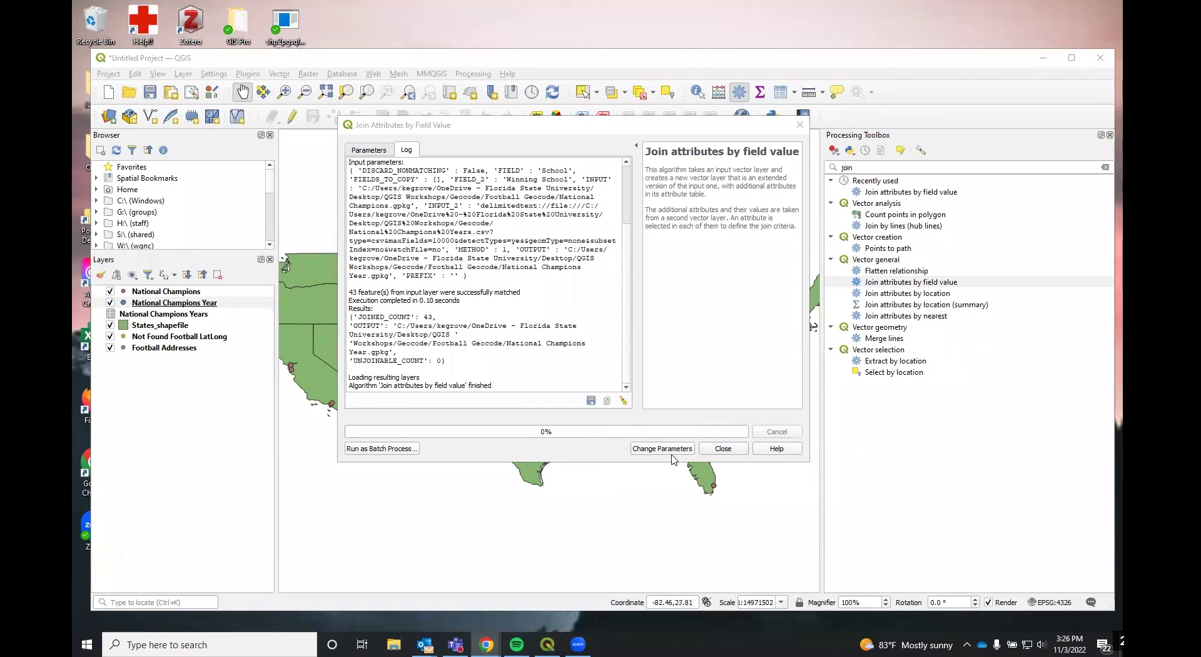
left_click(744, 449)
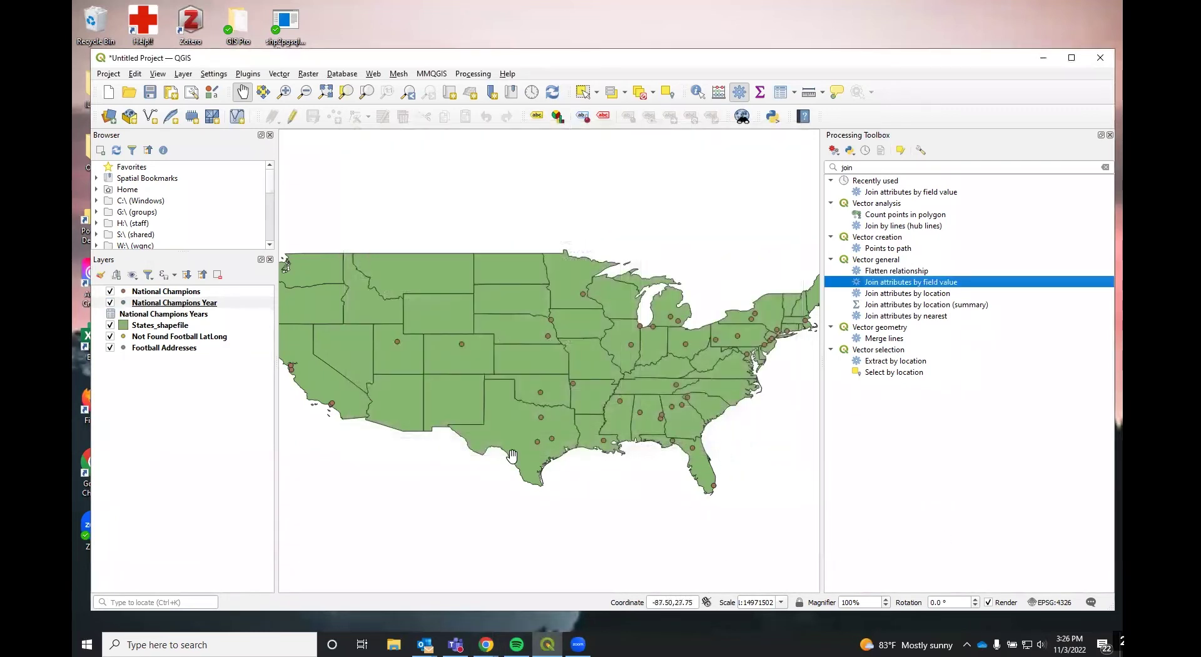
Move the National Champions Year layer above the National Champions layer in the layer order
left_click(133, 304)
left_click_drag(130, 289, 132, 290)
left_click(161, 293)
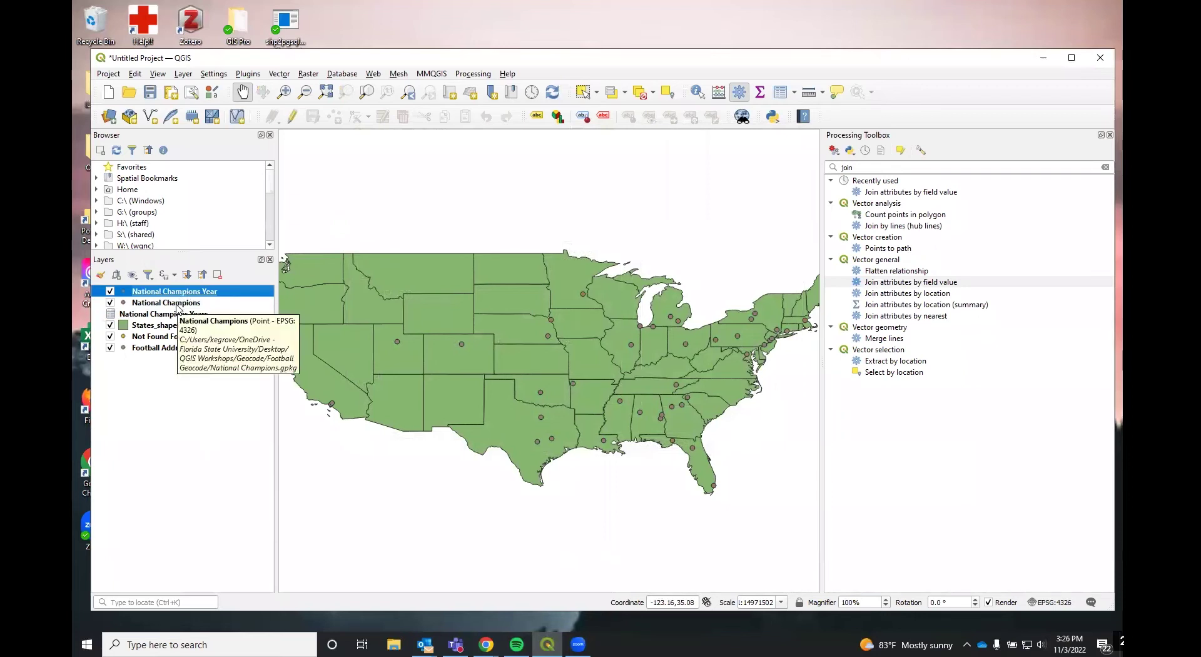
Examine the joined Year and Winning School fields in National Champions Year's attribute table, and close the table and the Processing Toolbox
right_click(156, 292)
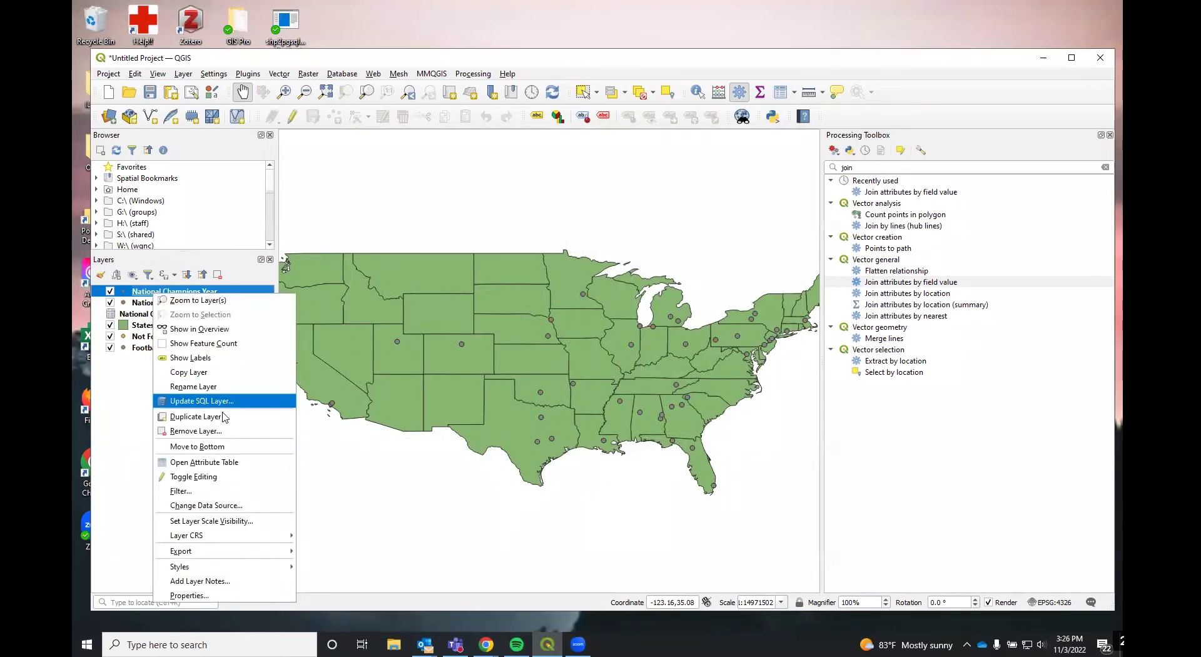
left_click(229, 462)
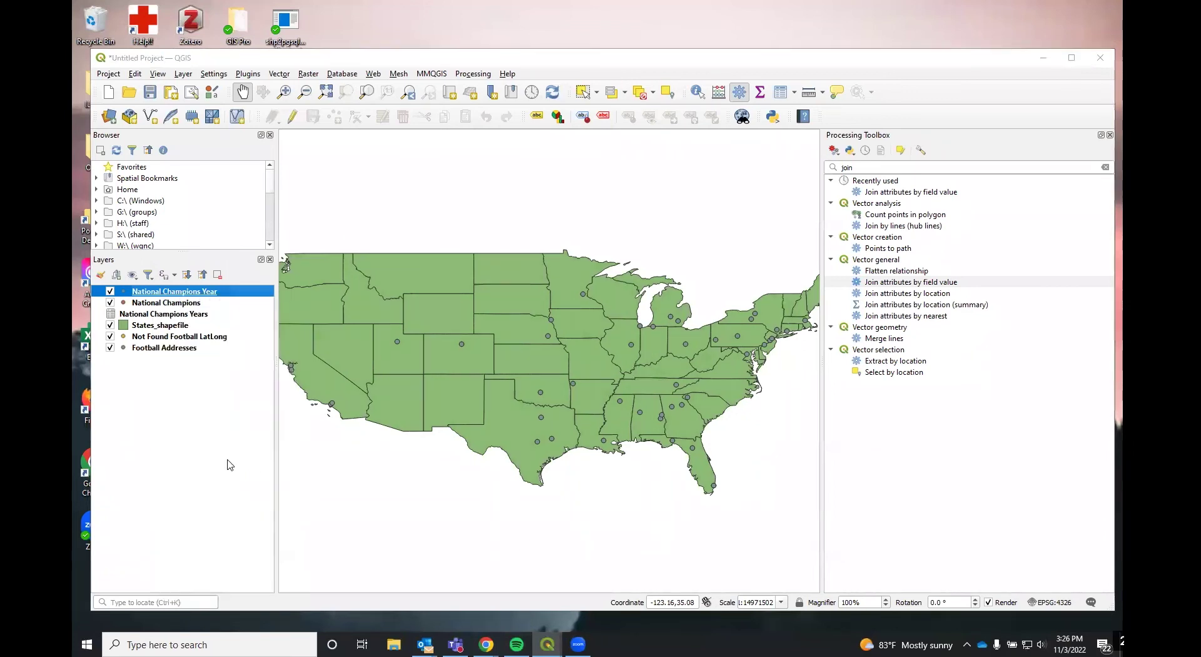
scroll(666, 475, "right", 6)
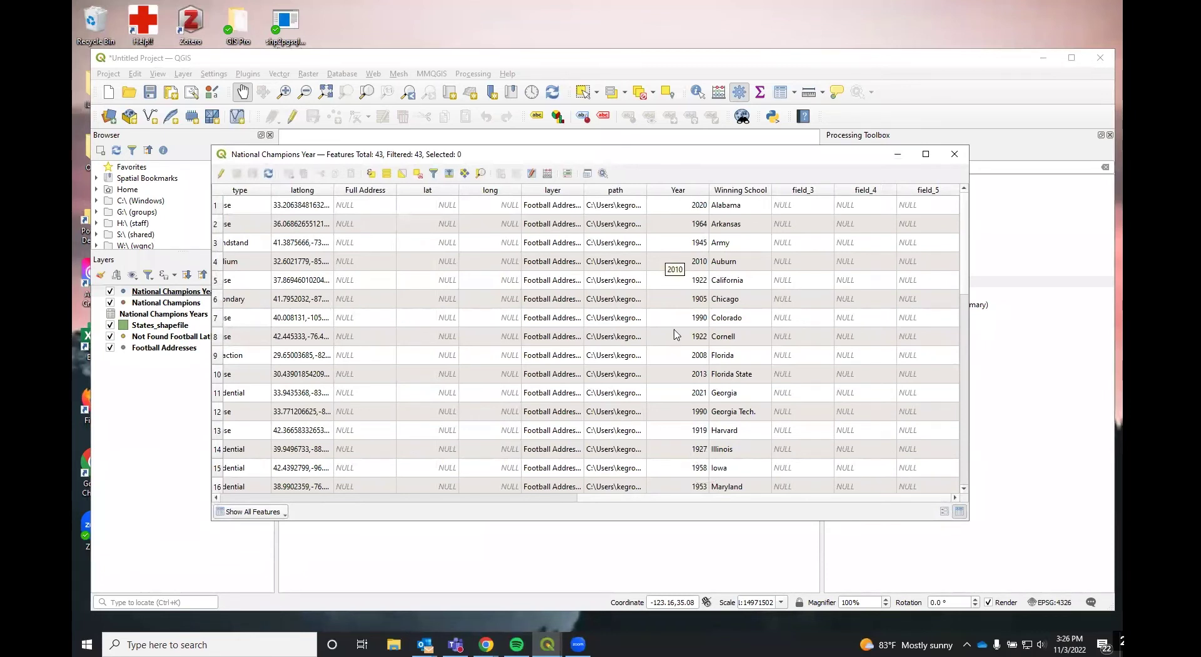
left_click_drag(715, 498, 307, 517)
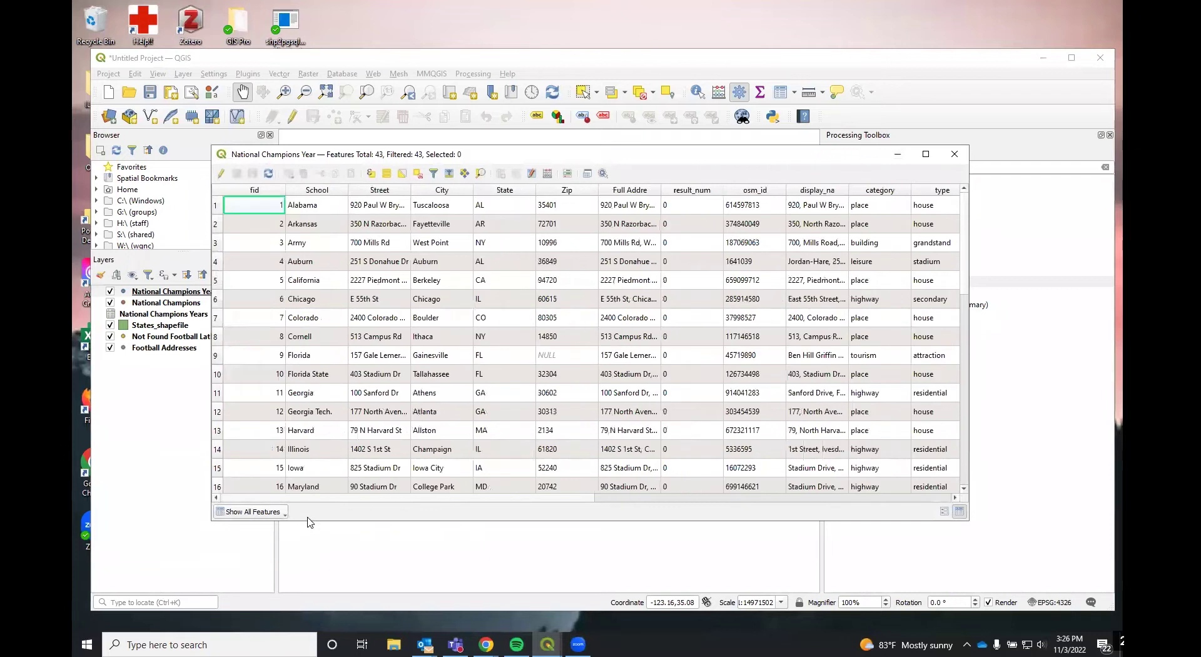
scroll(782, 278, "right", 3)
scroll(783, 277, "down", 8)
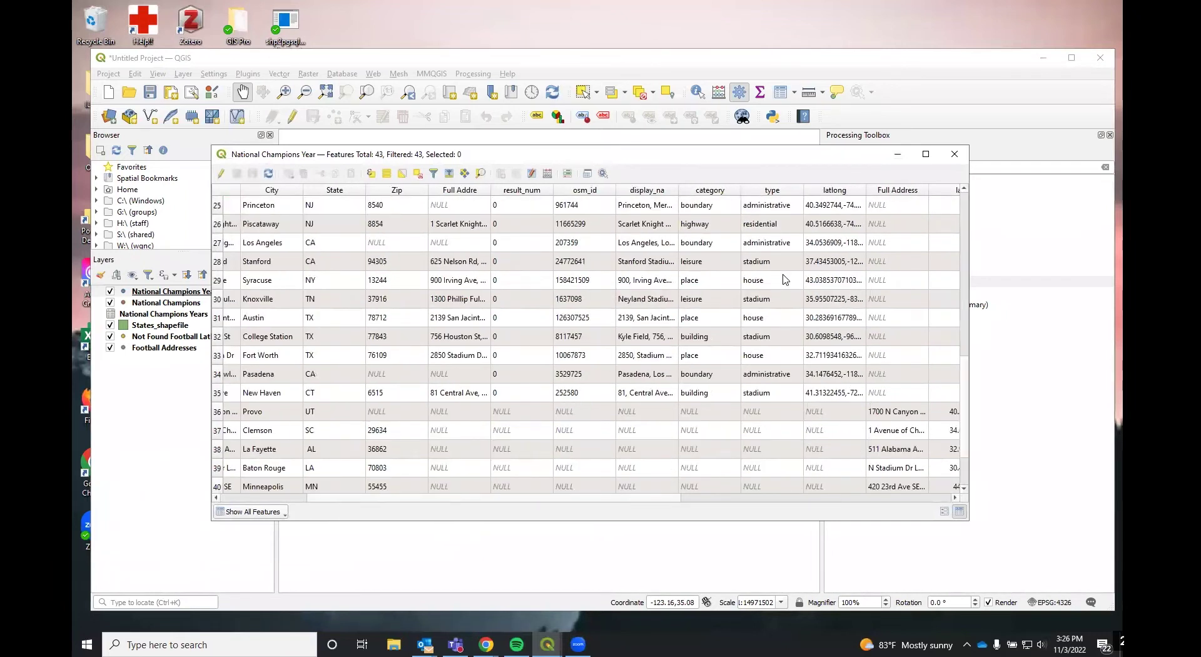
scroll(420, 272, "down", 1)
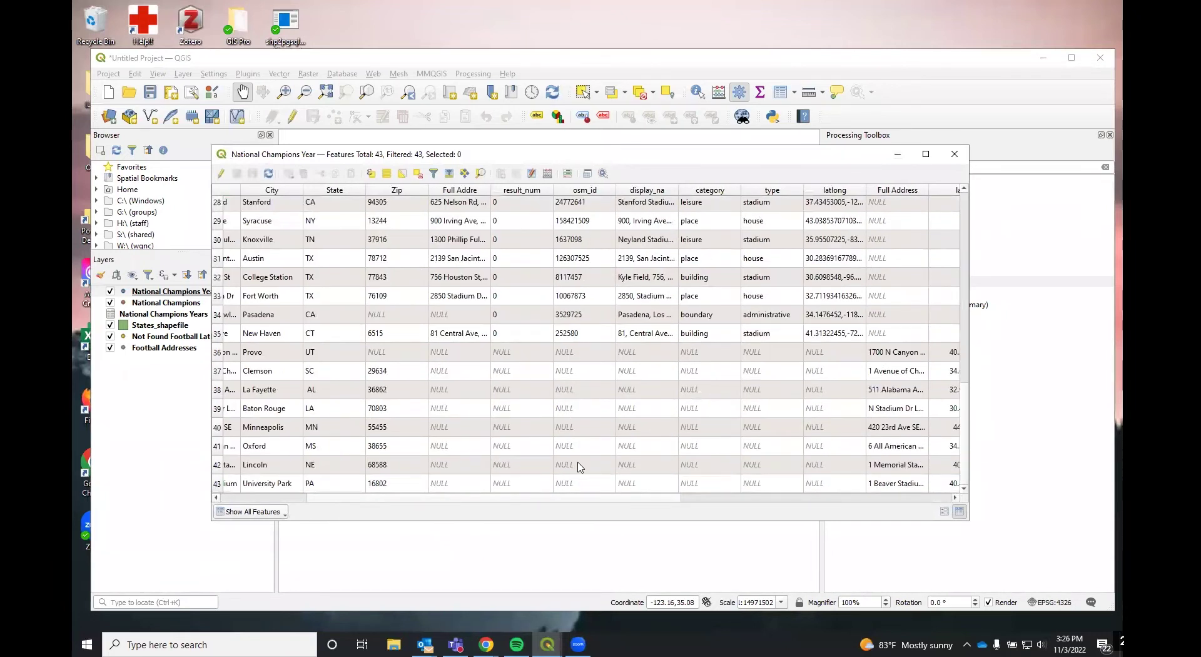
left_click_drag(363, 500, 325, 501)
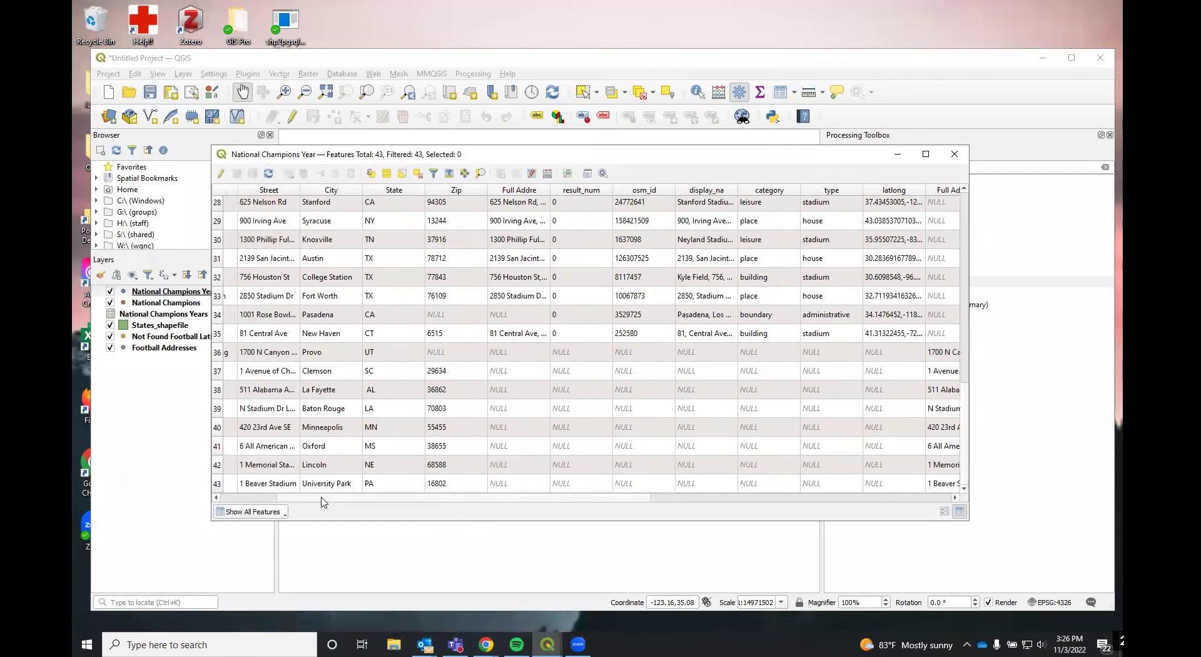
left_click(955, 154)
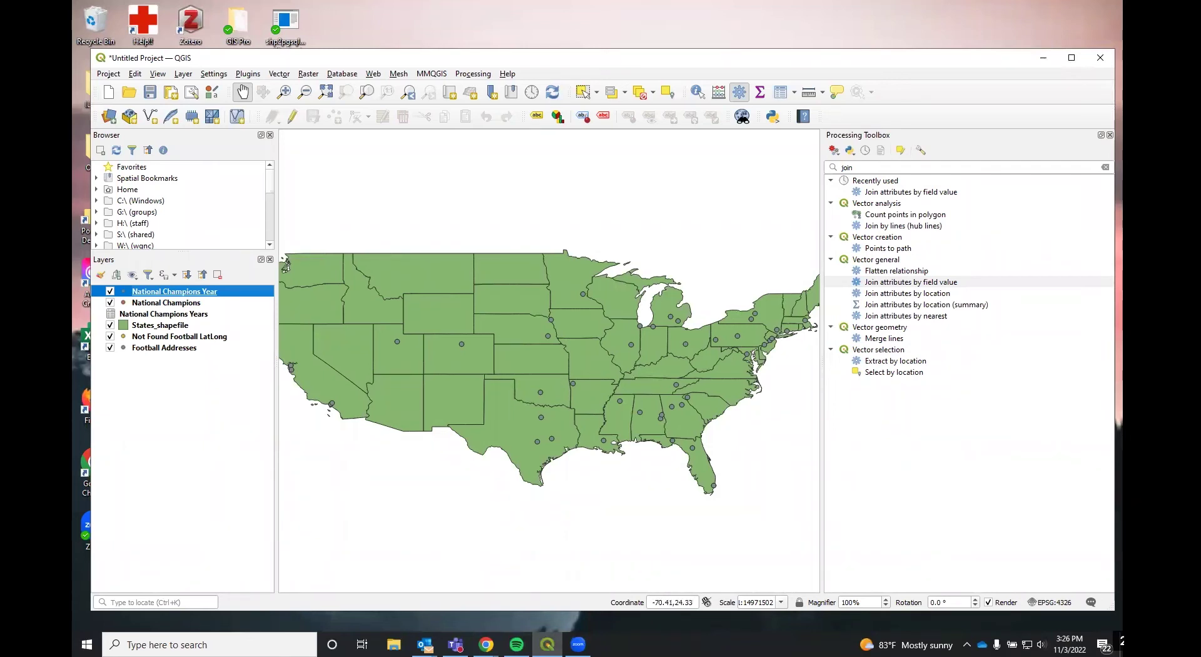
left_click(1109, 135)
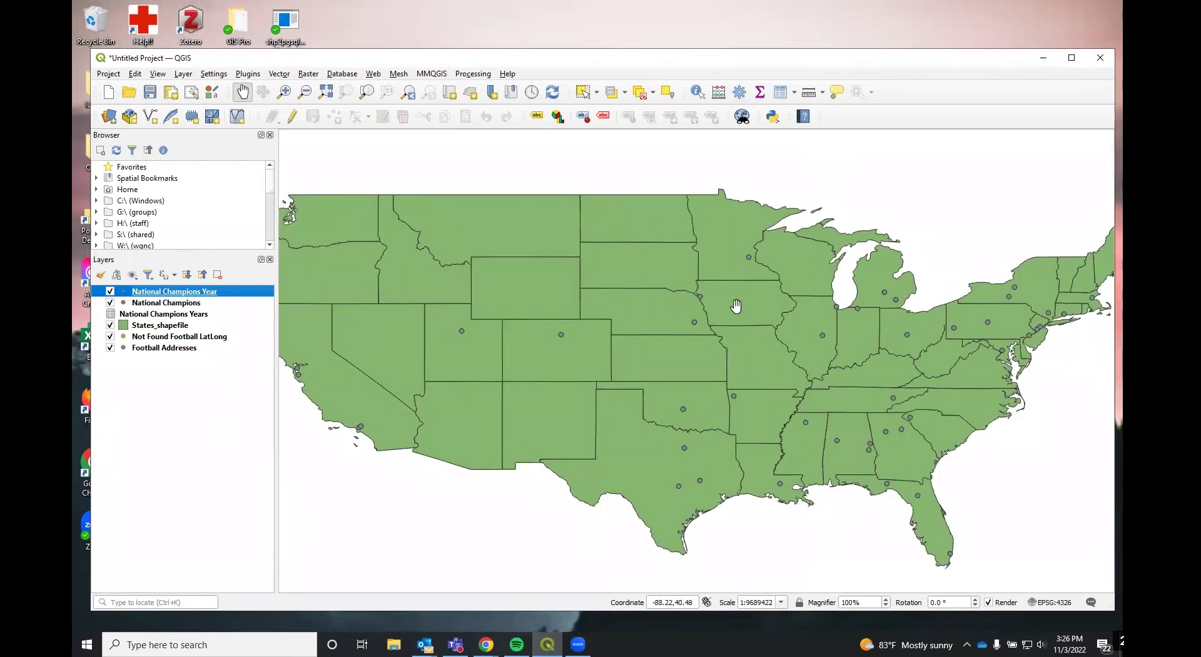
Frame the contiguous United States in the map canvas and set the magnifier level to 90%
scroll(563, 290, "down", 1)
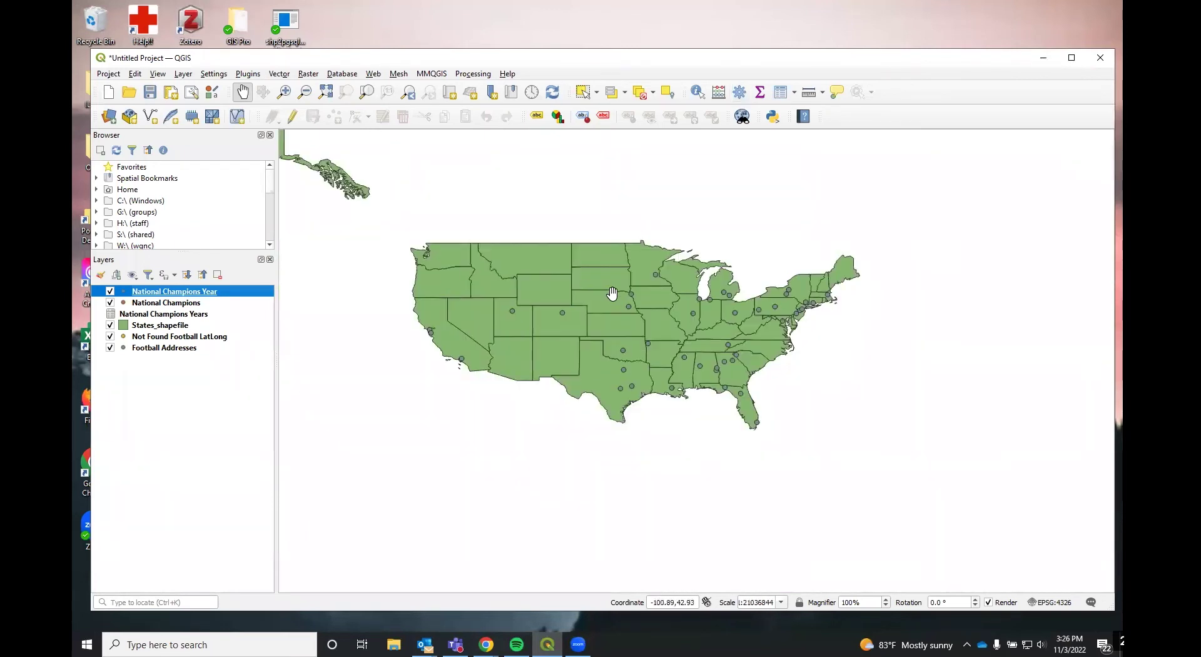
scroll(612, 293, "up", 1)
left_click_drag(362, 343, 407, 338)
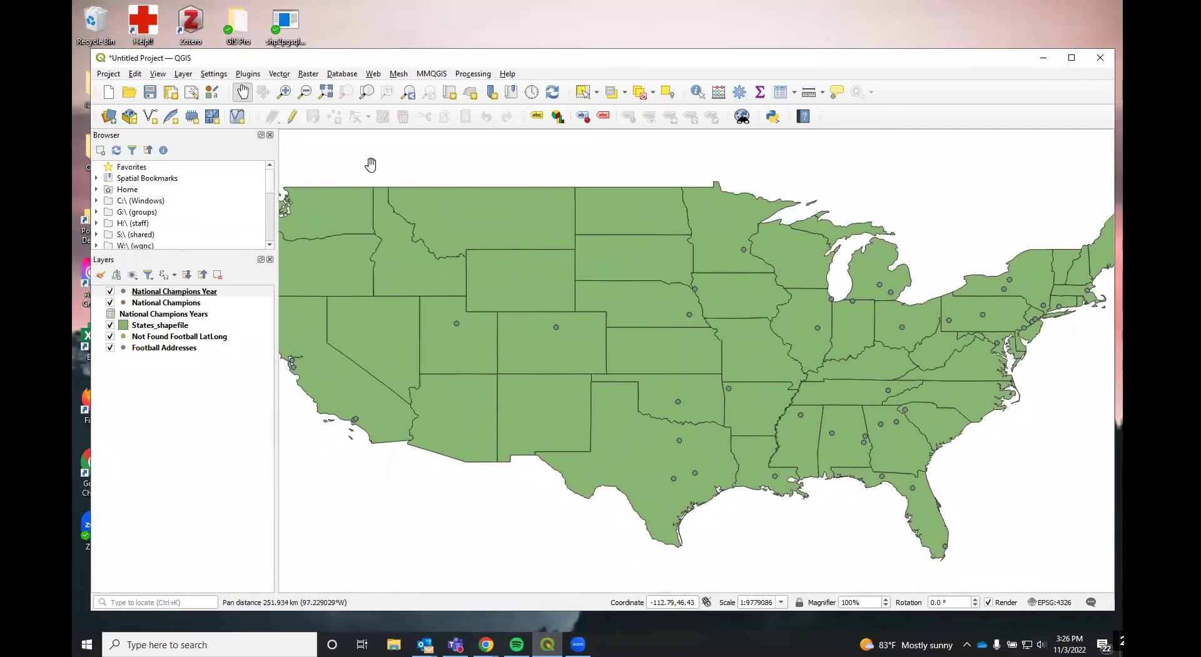
left_click(885, 605)
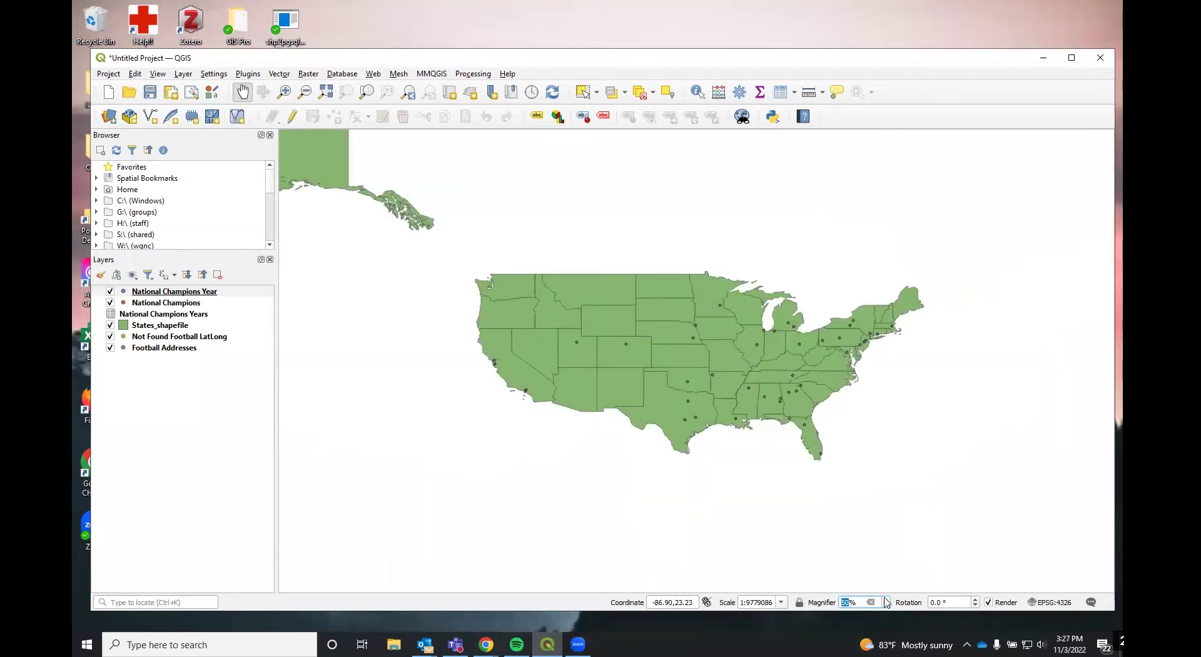
left_click(885, 598)
left_click(848, 602)
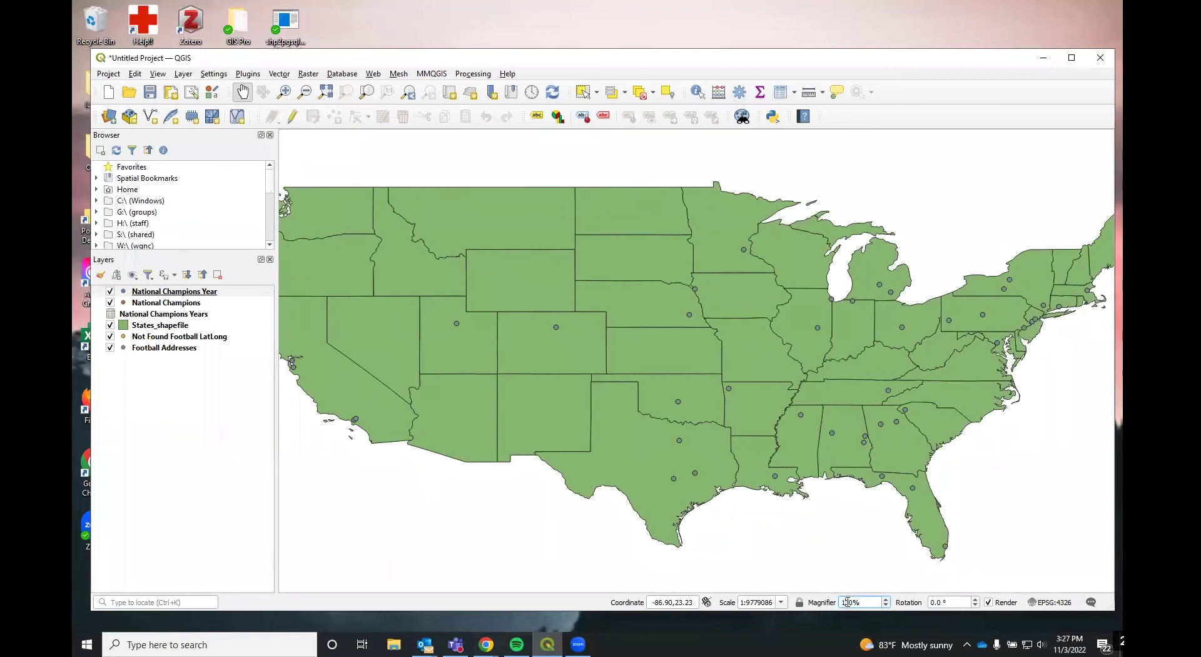
key("BackSpace")
key("BackSpace")
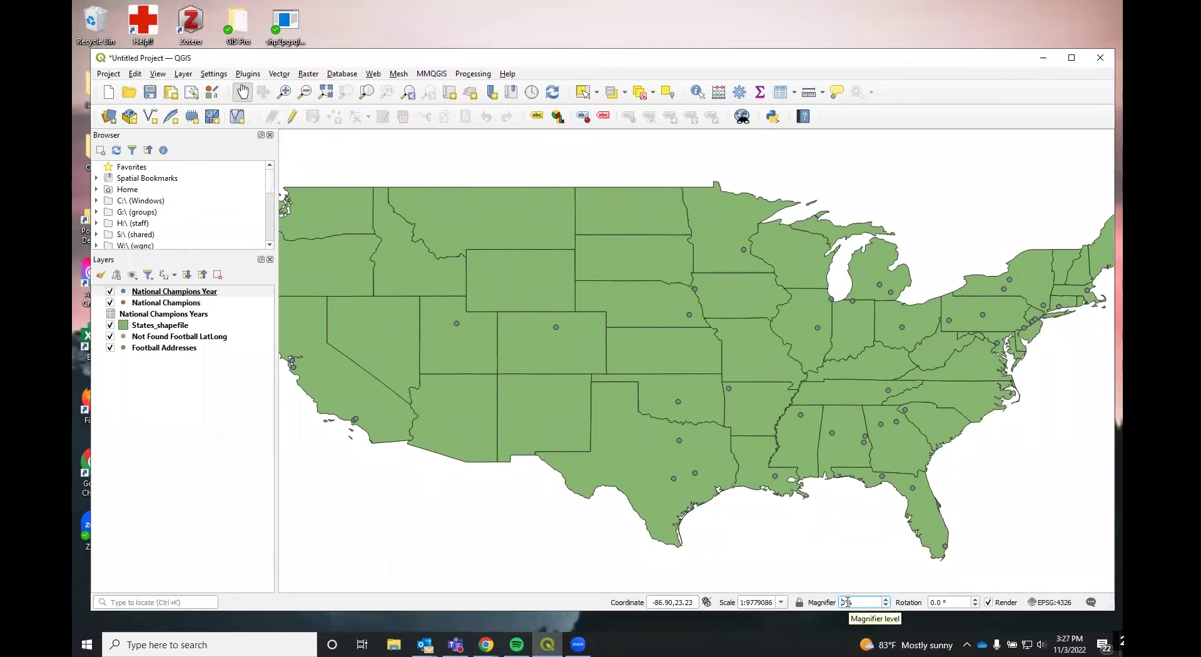
type("9")
key("Return")
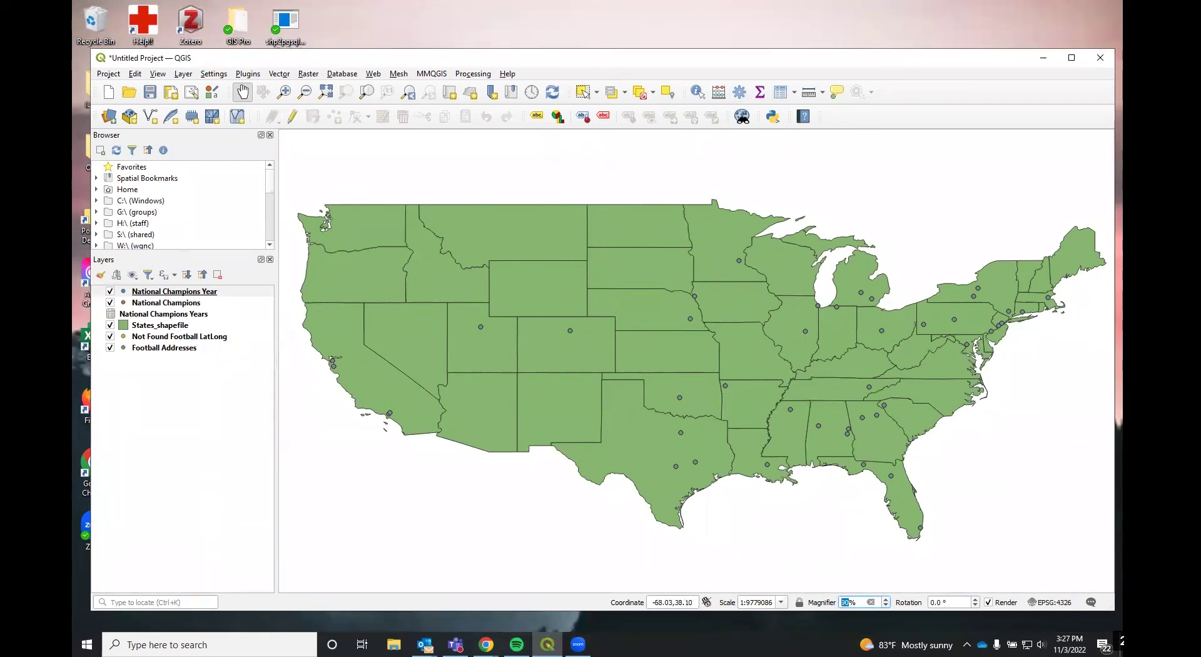
Examine the field types of the National Champions Year layer in its properties, including the Year field, and close the properties
key("alt+Tab")
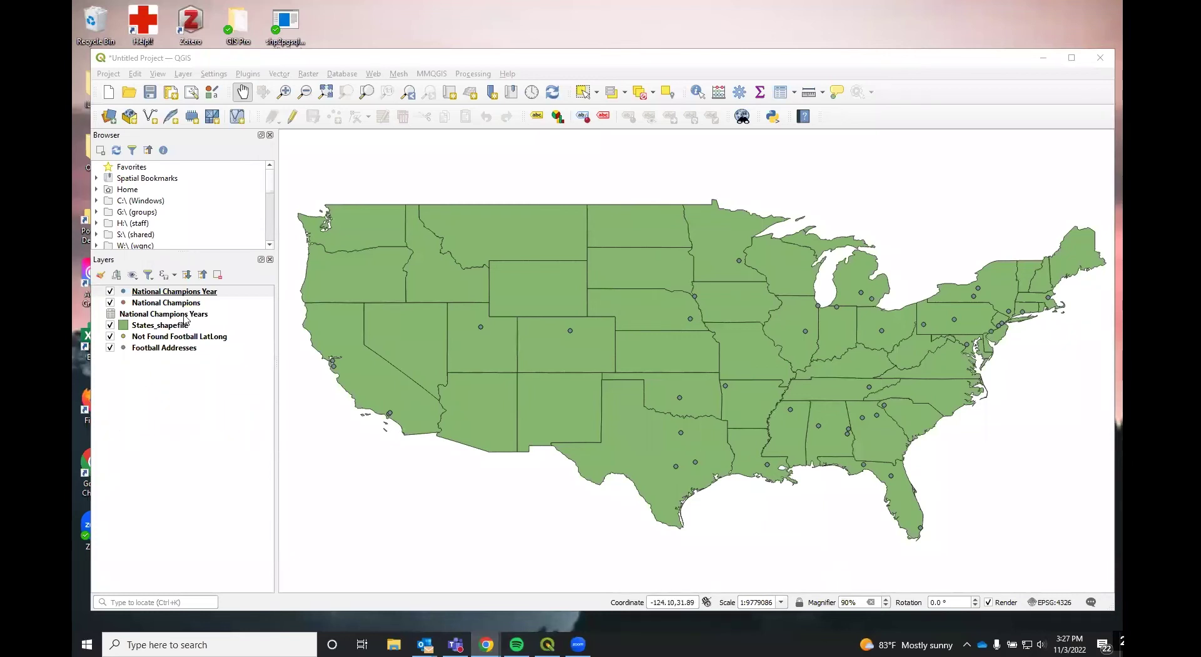
right_click(183, 292)
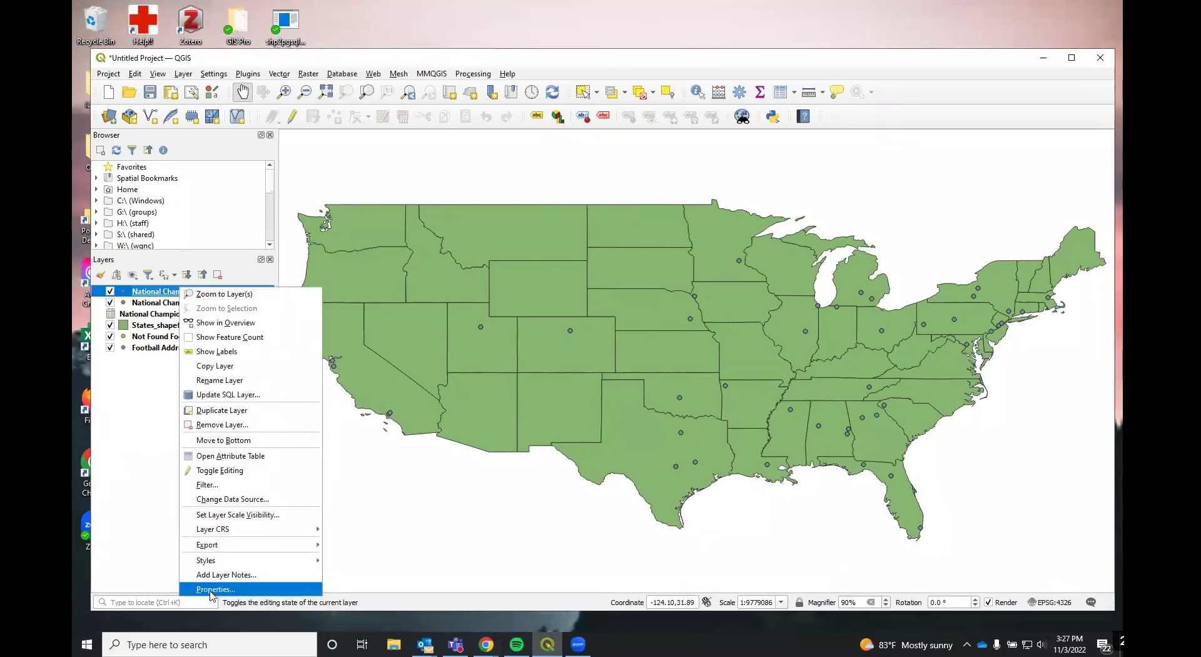
left_click(211, 593)
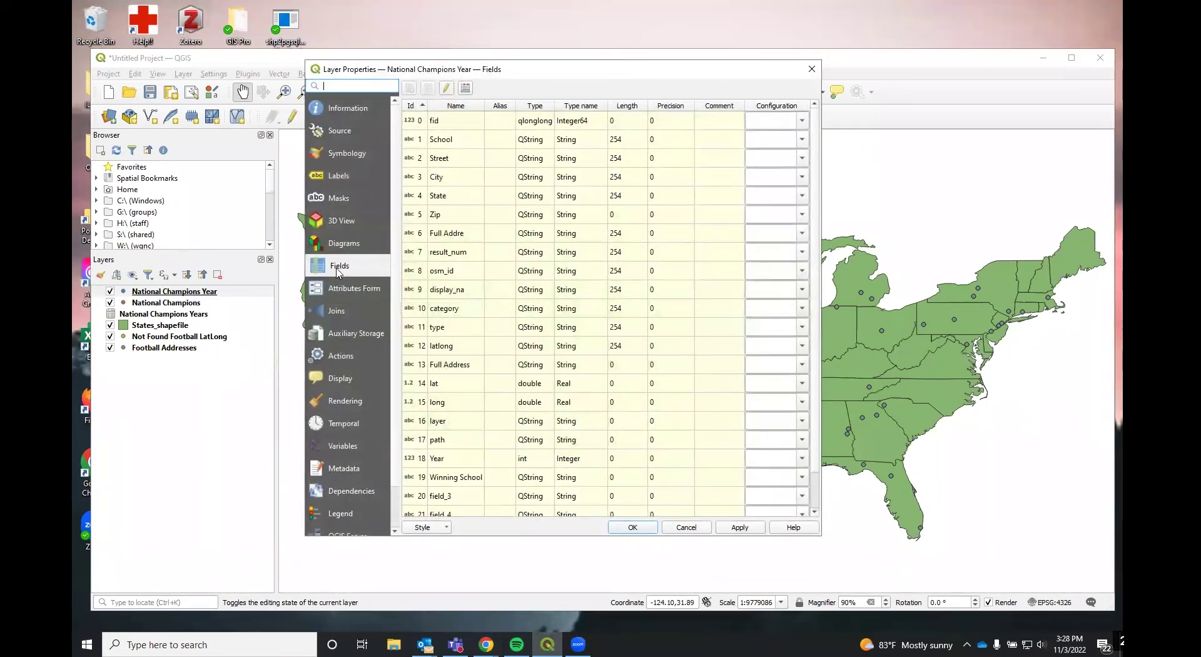
scroll(606, 294, "down", 1)
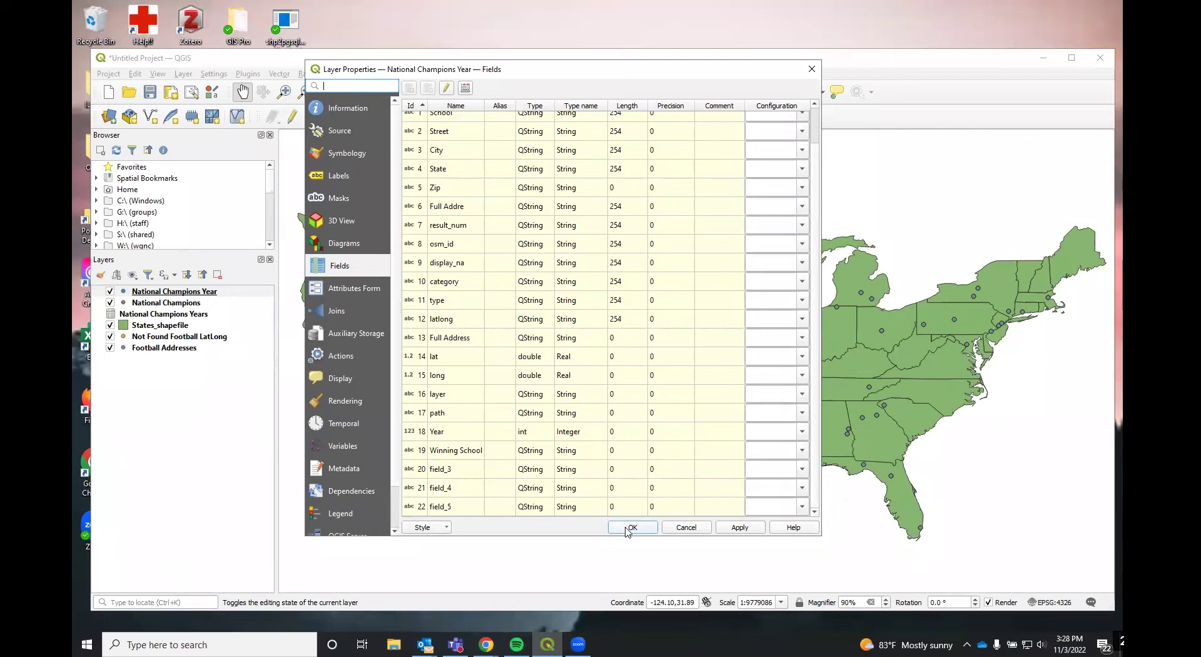
left_click(628, 529)
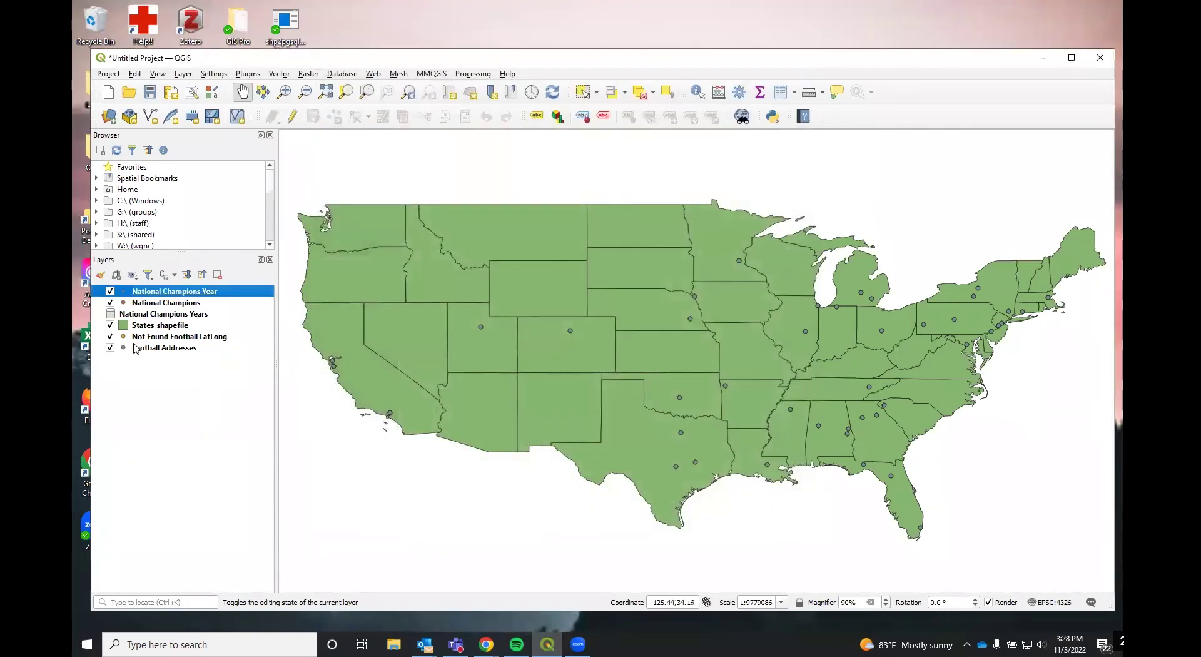
Open the Field Calculator from National Champions Year's attribute table and define a new field Year_dt of type Date & Time
right_click(163, 291)
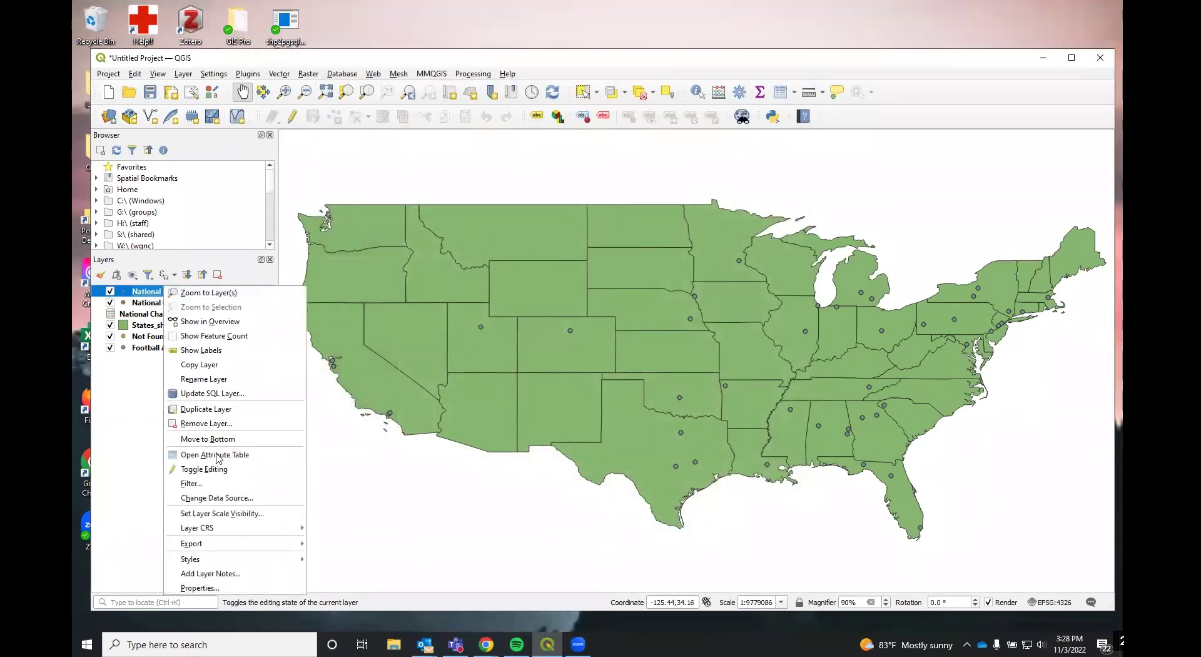
left_click(215, 455)
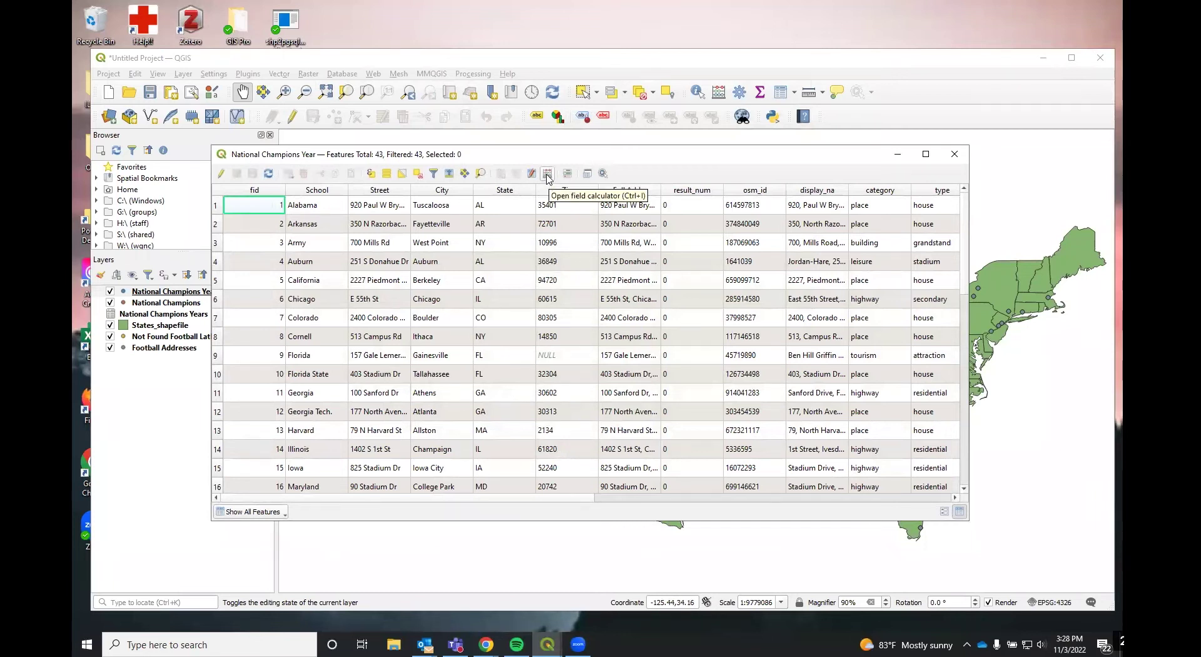
left_click(548, 175)
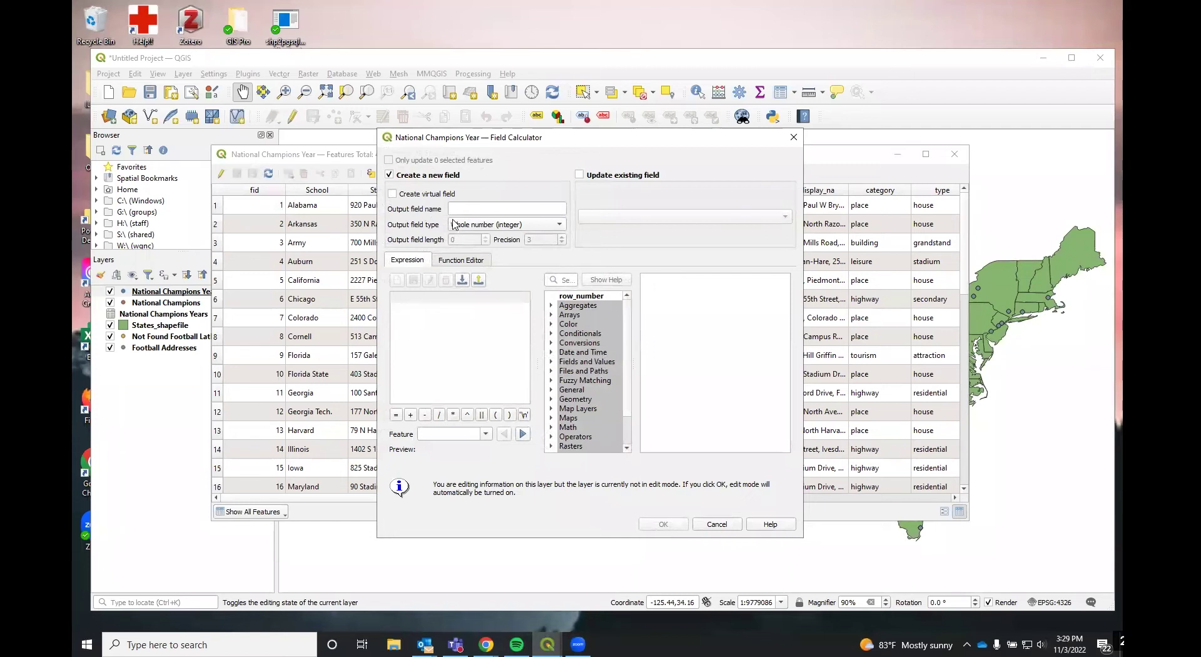
left_click(454, 209)
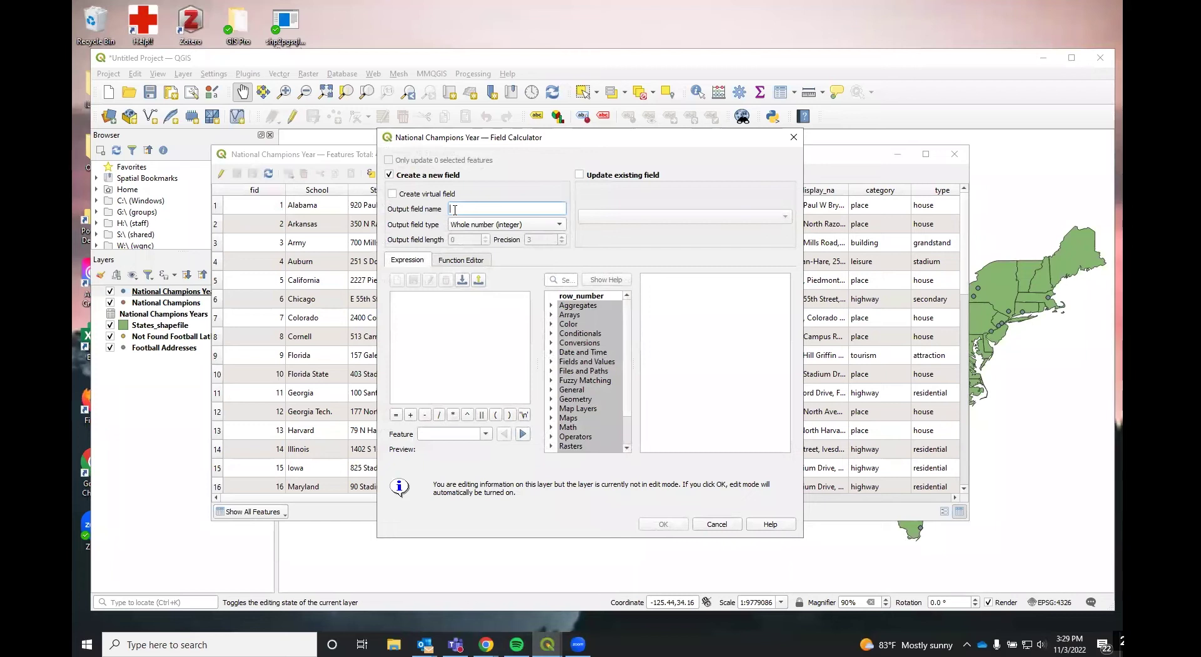
type("Year_dt")
left_click(466, 225)
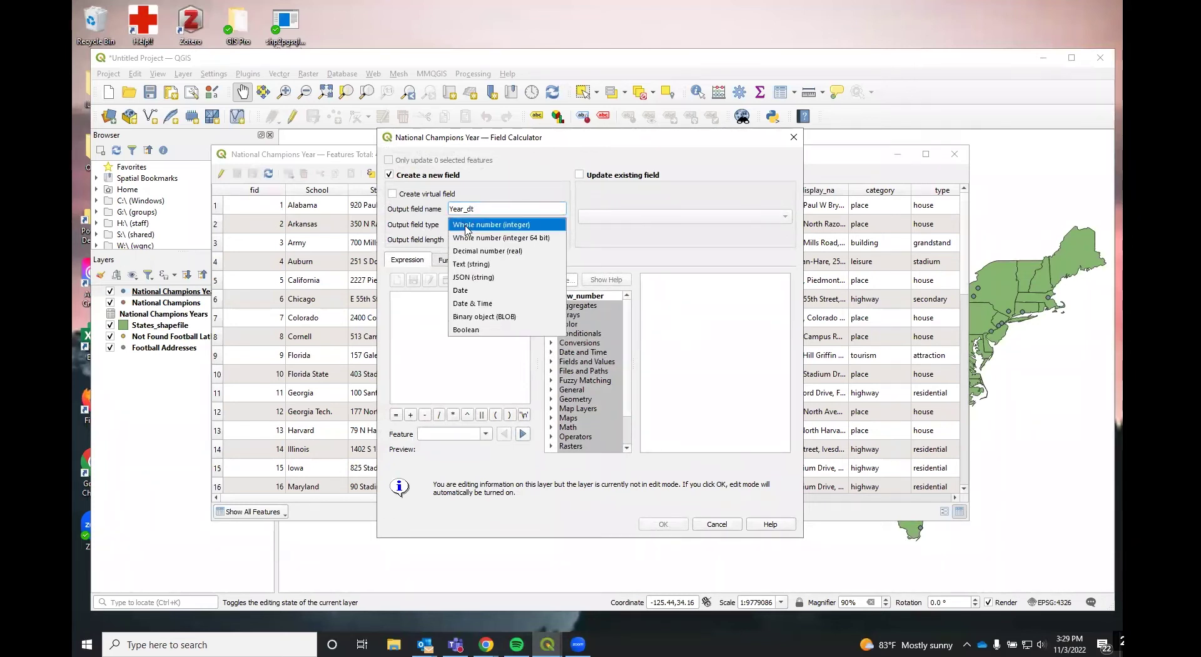
left_click(487, 302)
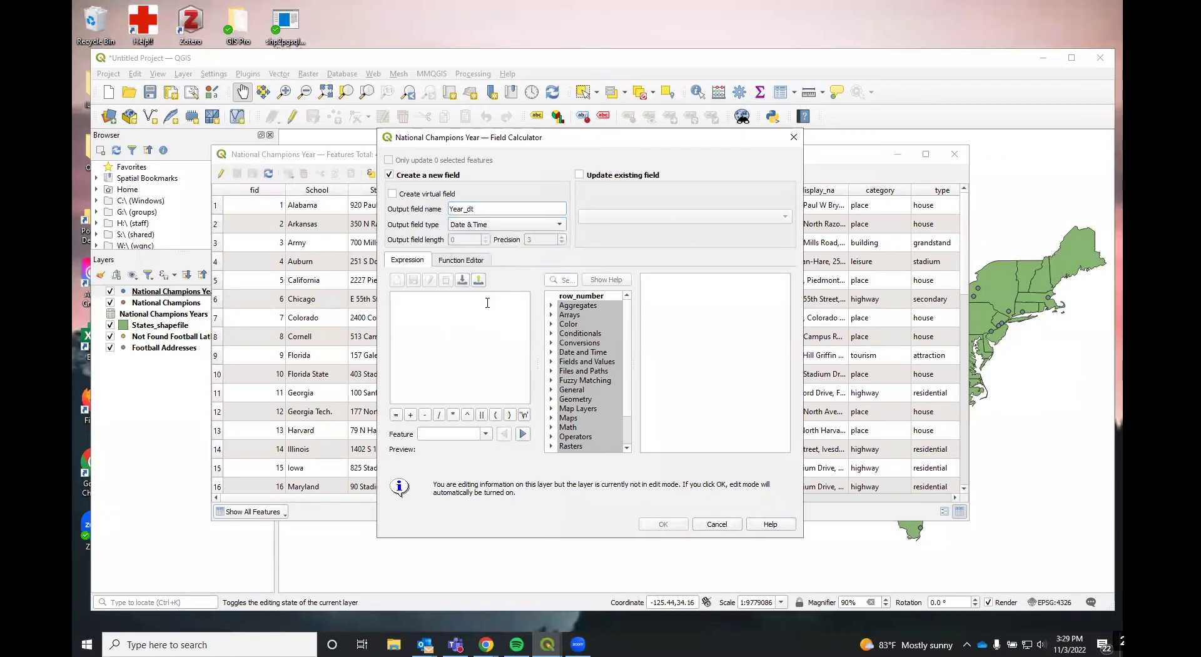
left_click(481, 229)
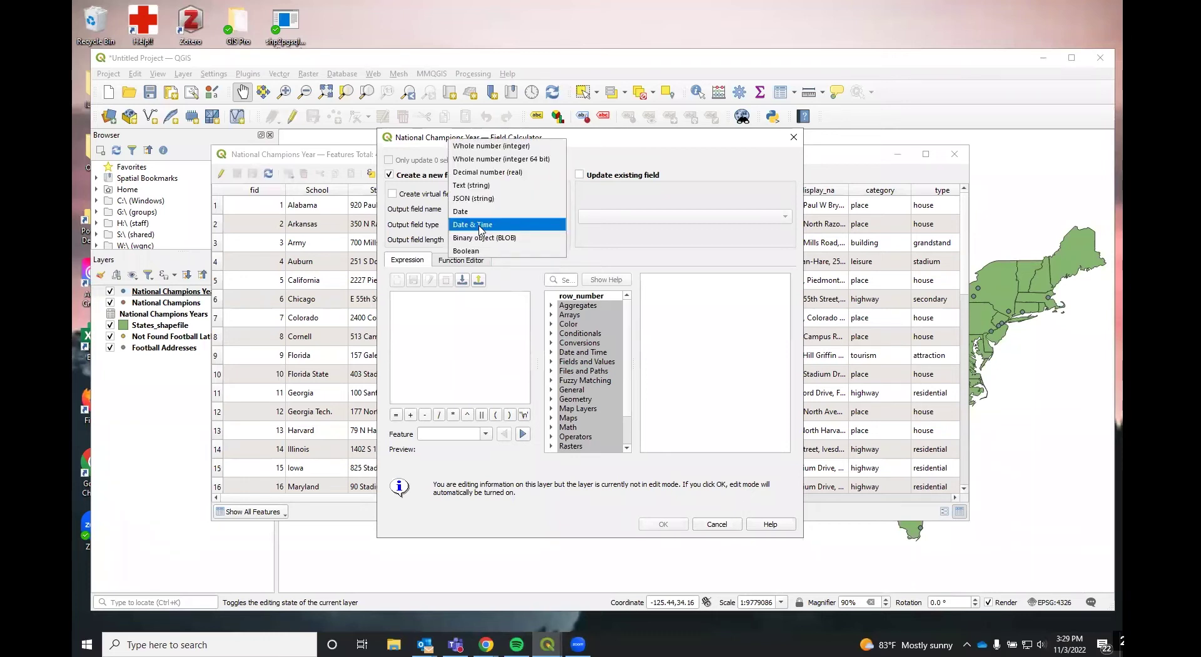
left_click(482, 227)
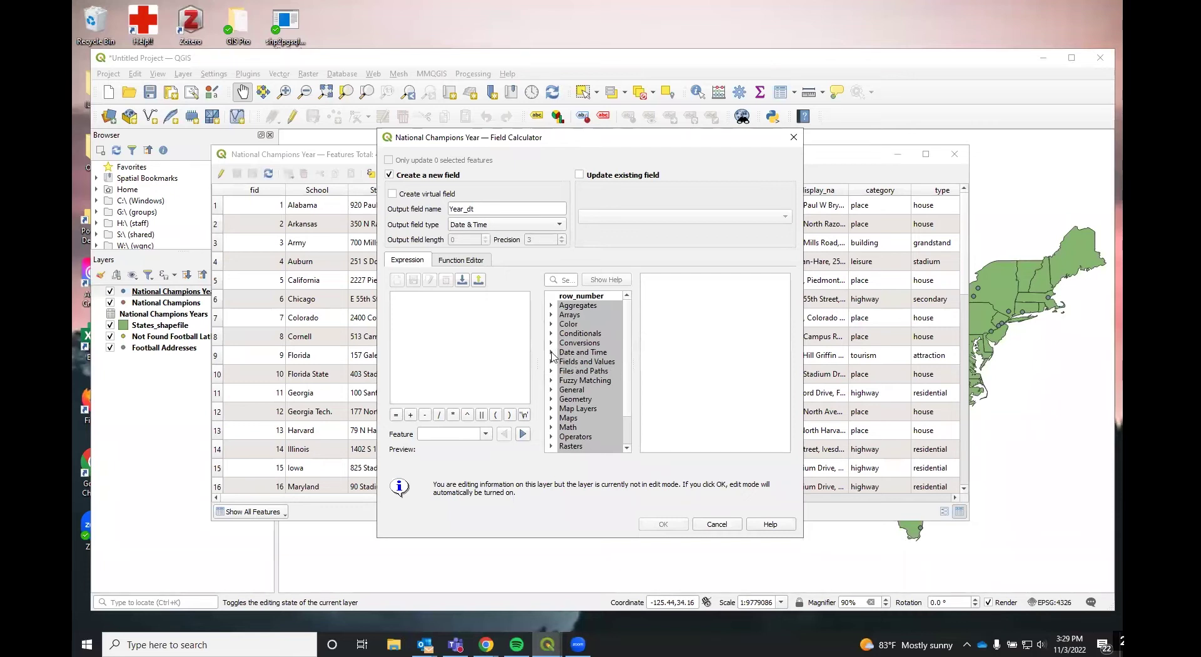
Start the Year_dt expression with the to_datetime function from the Date and Time functions
left_click(552, 352)
scroll(561, 382, "down", 2)
scroll(560, 382, "down", 1)
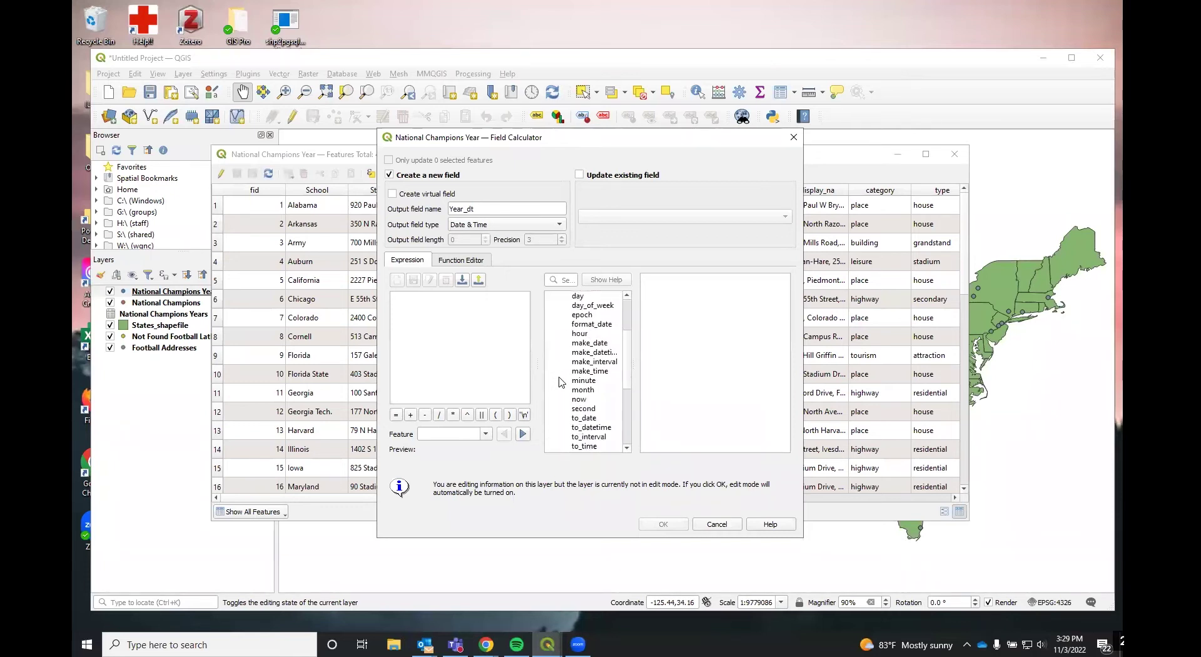
double_click(579, 428)
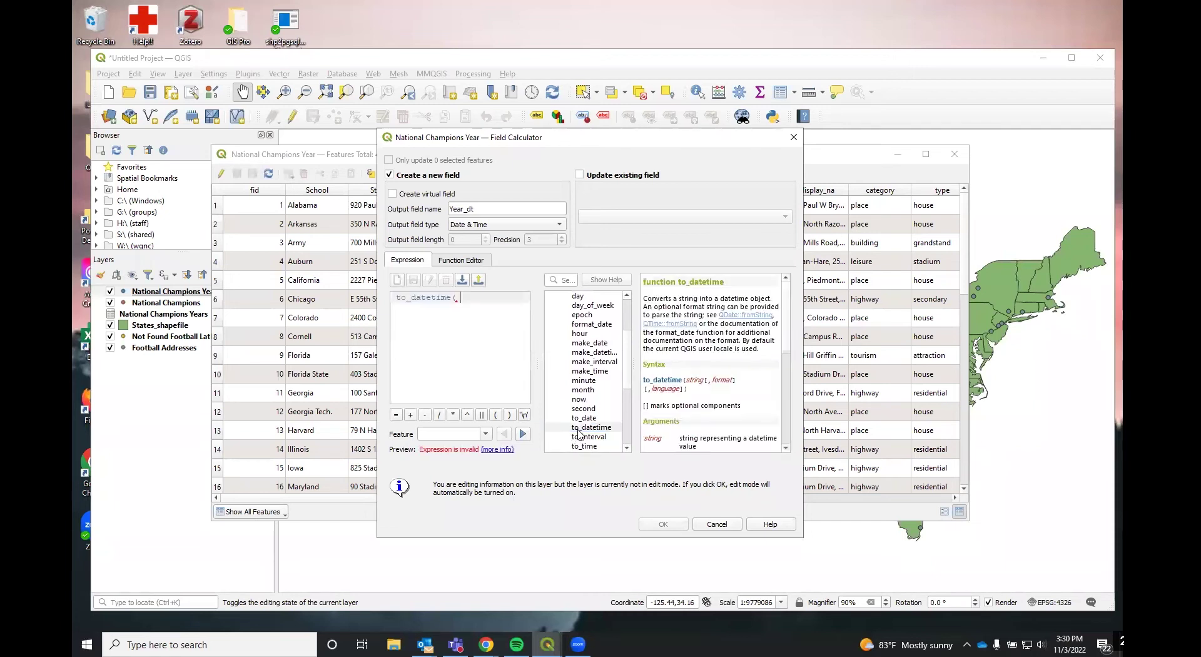
Nest the to_string conversion function inside to_datetime in the Year_dt expression
scroll(579, 433, "down", 1)
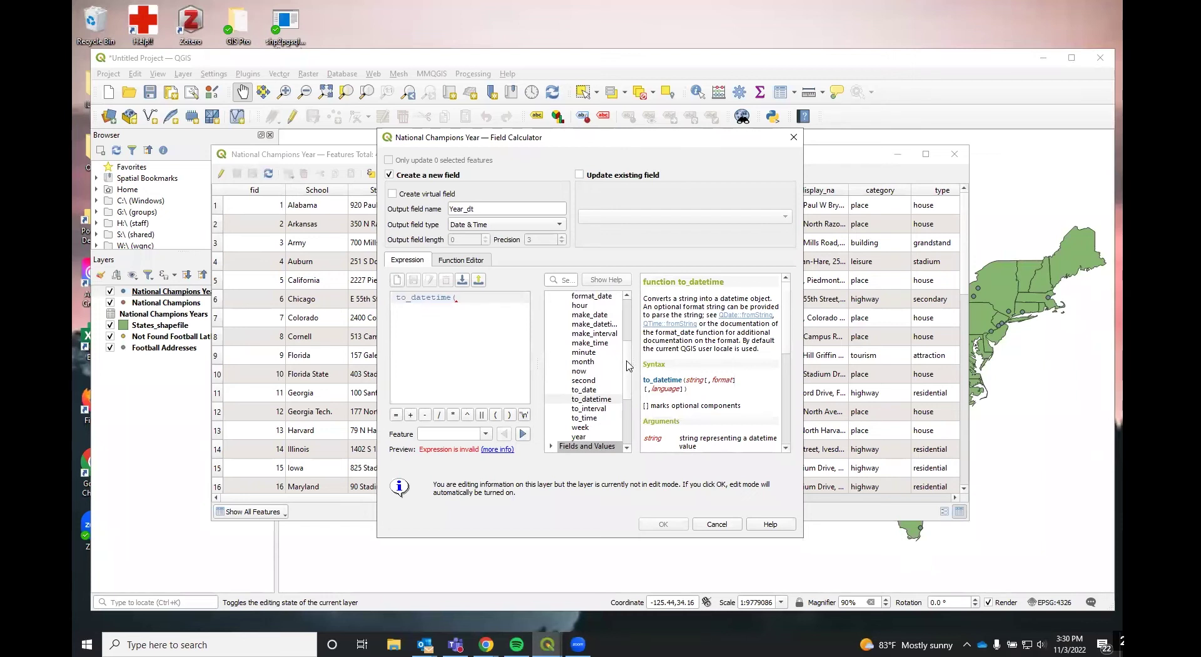
scroll(627, 356, "up", 4)
left_click(551, 351)
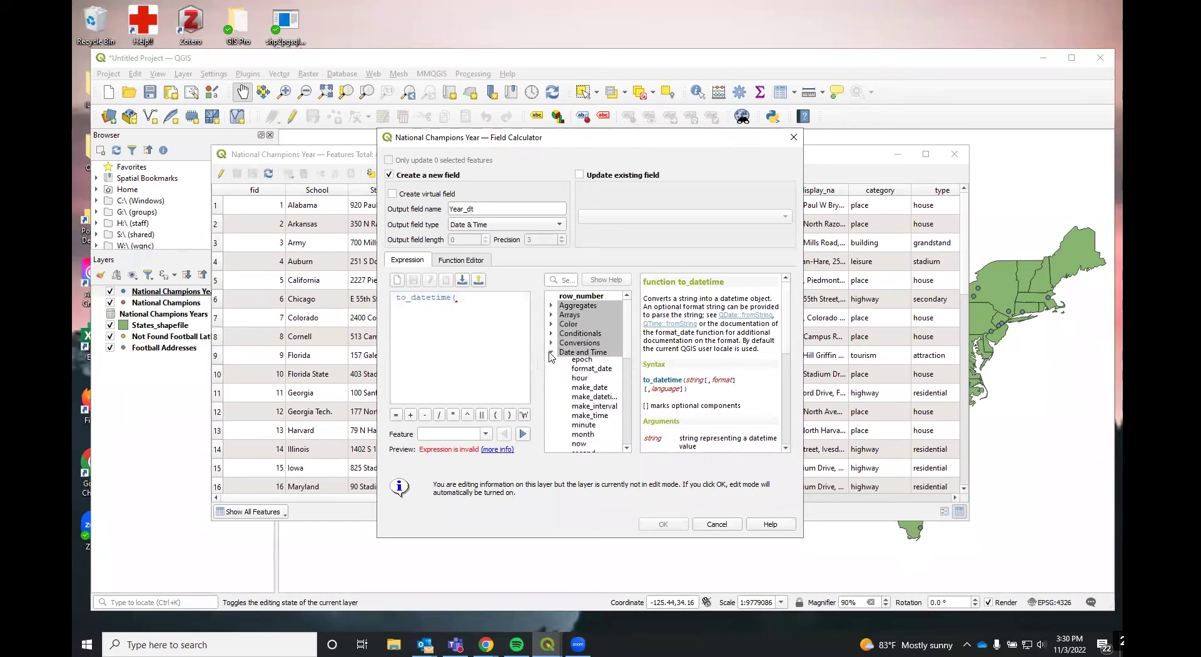
left_click(551, 344)
scroll(572, 384, "down", 3)
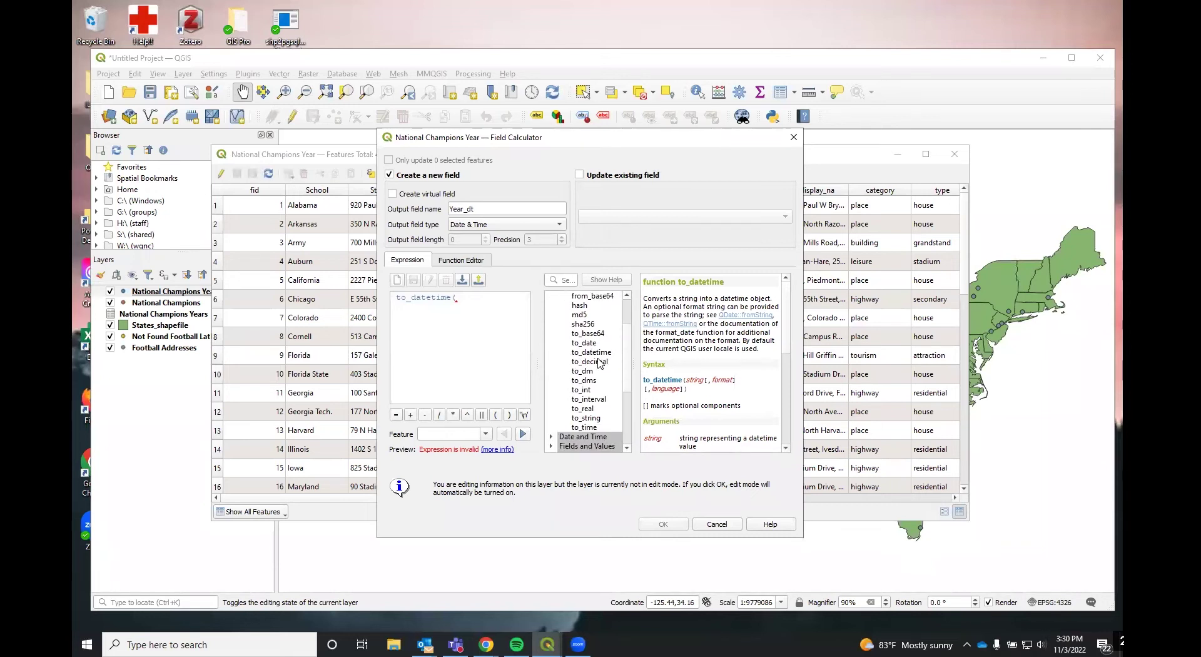
double_click(599, 418)
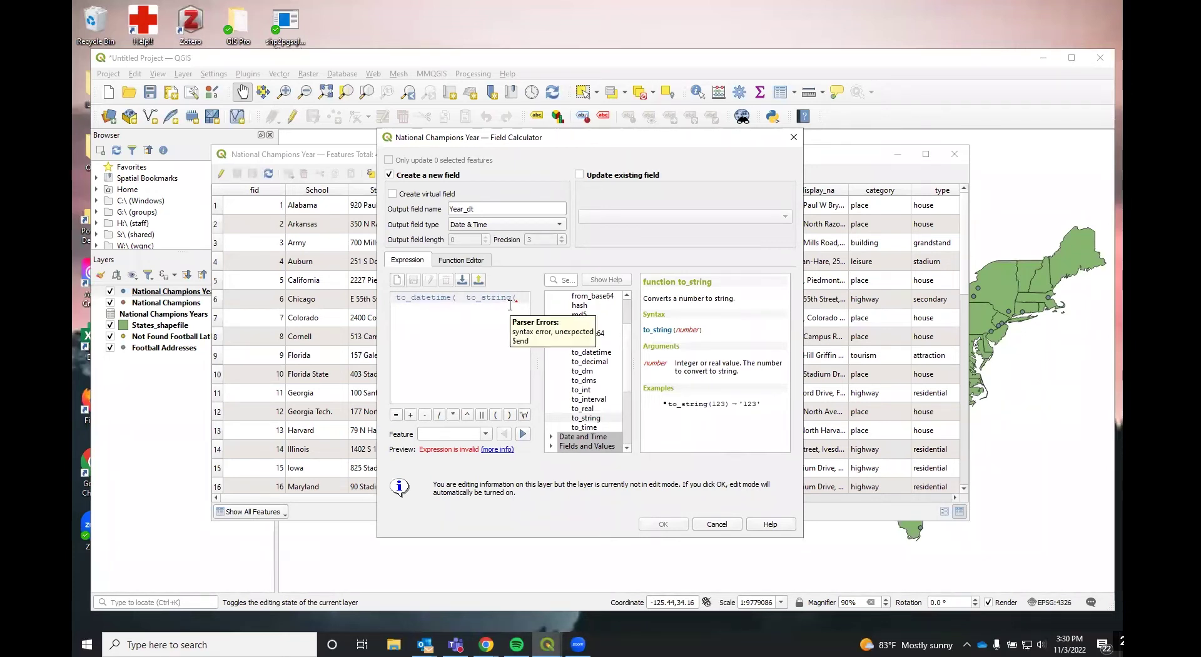
Complete the expression as to_datetime(to_string(year),'yyyy')
type("year")
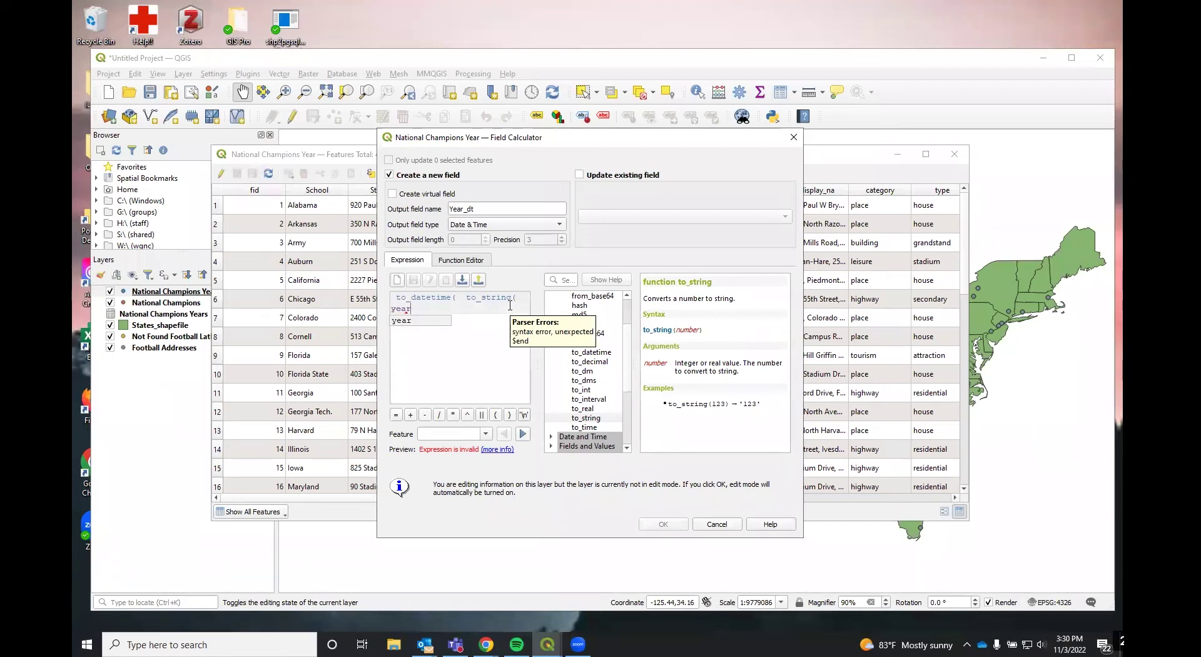
key("BackSpace")
key("BackSpace")
key("BackSpace")
key("BackSpace")
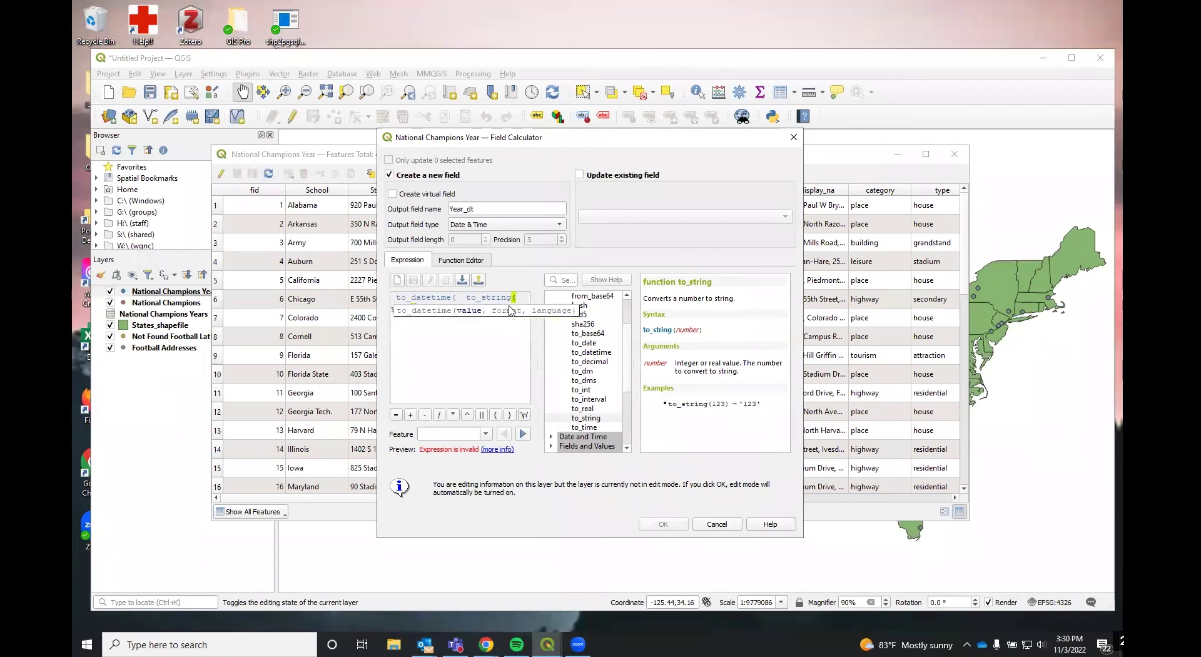
type("year),")
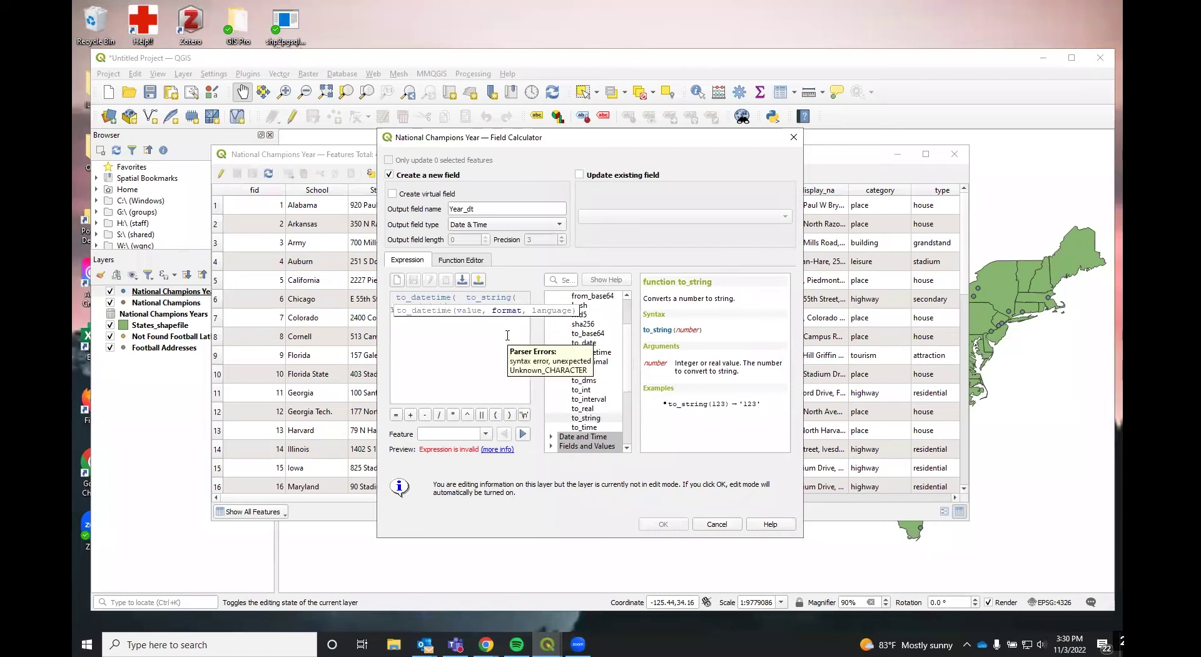
type(")")
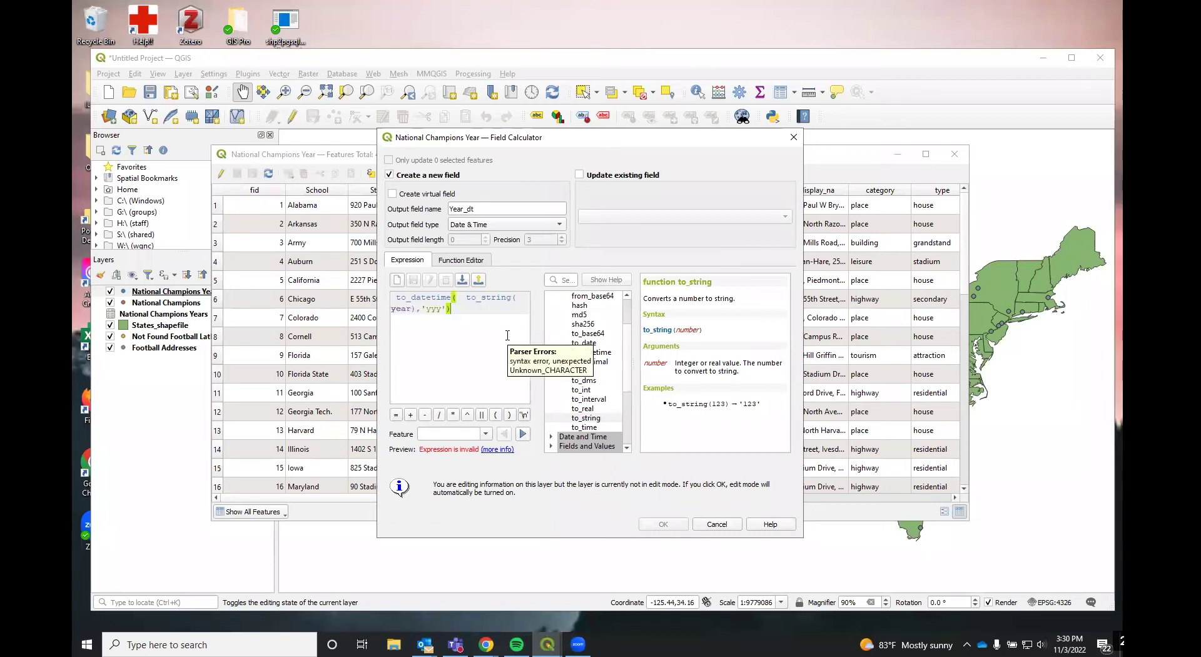
left_click(442, 307)
type("y")
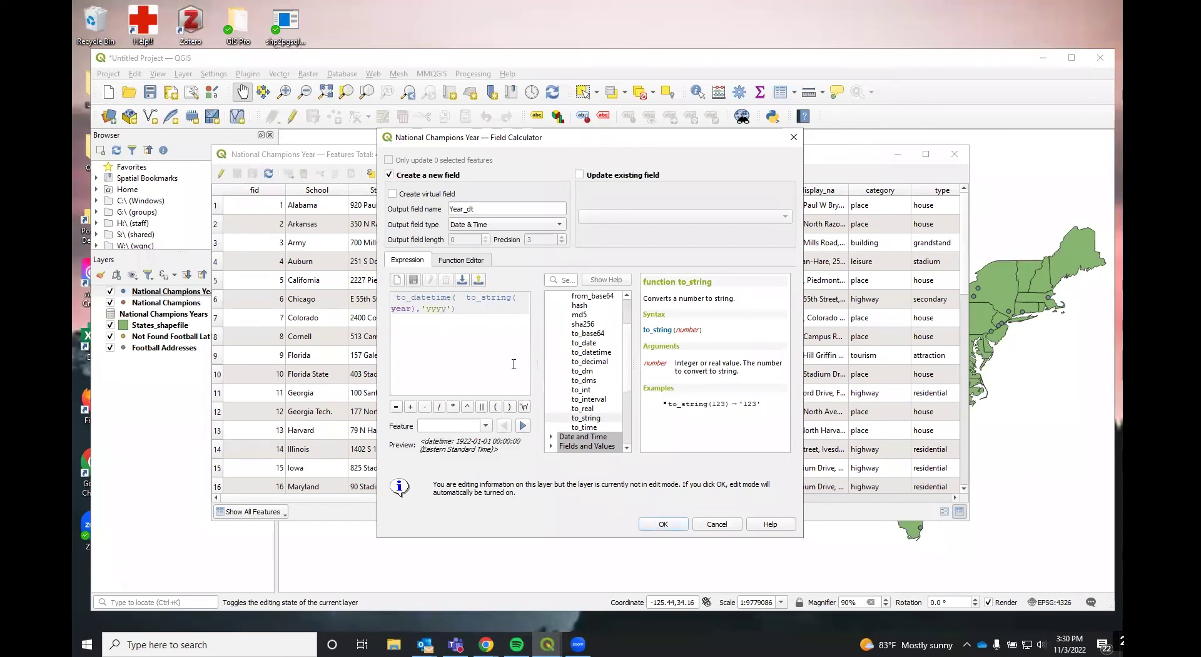
Read the help for the to_datetime function, including its syntax, arguments and format examples
left_click(462, 381)
left_click(599, 353)
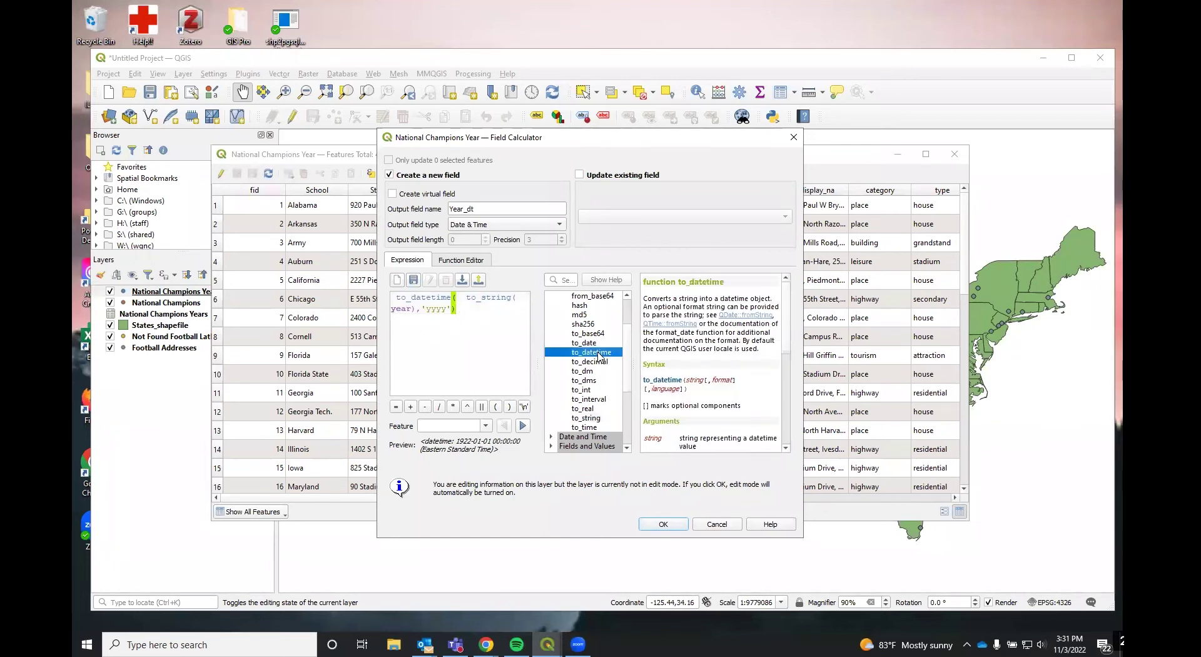
scroll(668, 378, "down", 1)
scroll(668, 377, "down", 4)
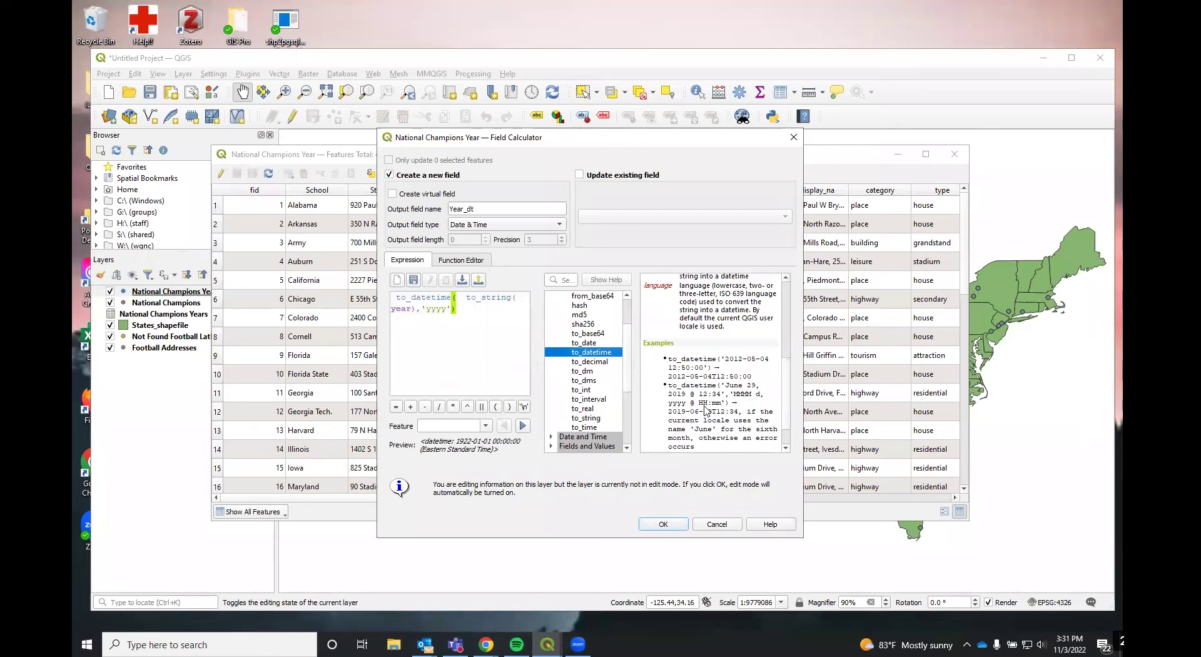
scroll(719, 410, "down", 1)
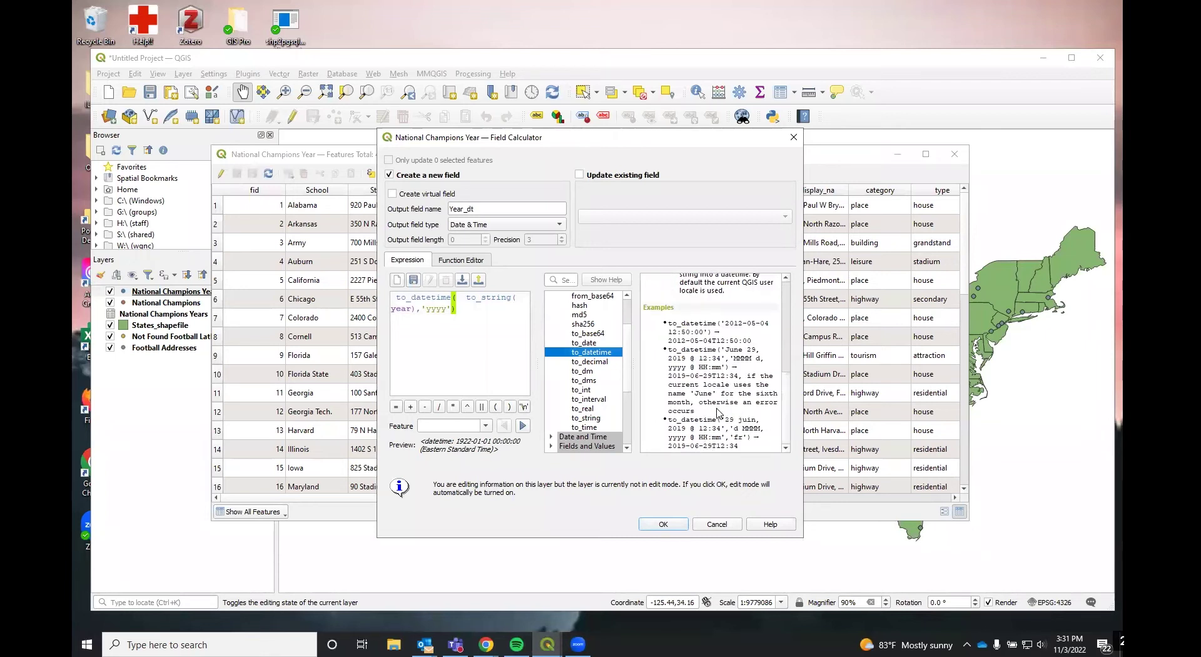
scroll(719, 416, "up", 5)
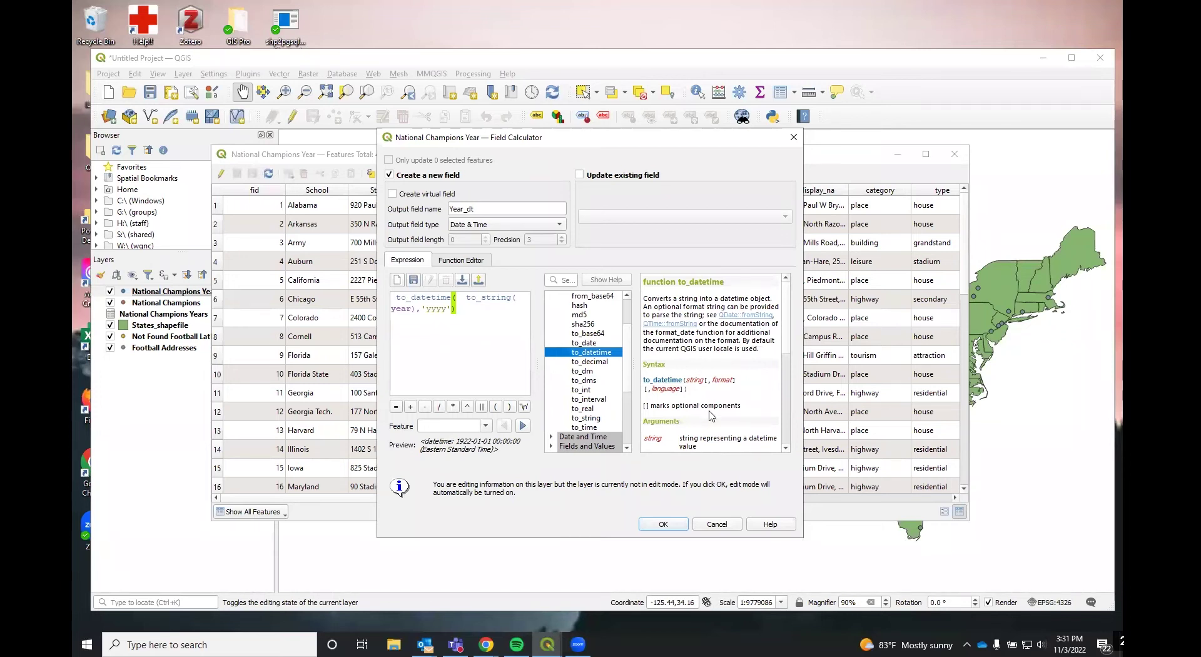
left_click(489, 347)
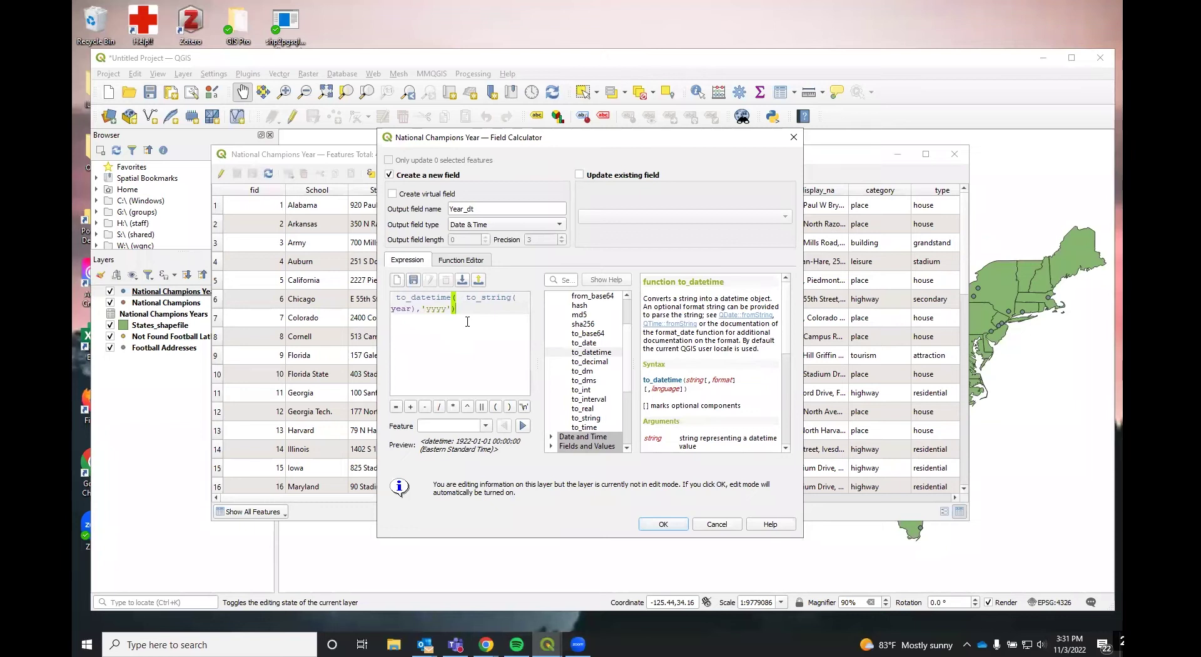
Create the Year_dt field from the expression and check its values across all rows of the attribute table
left_click(656, 524)
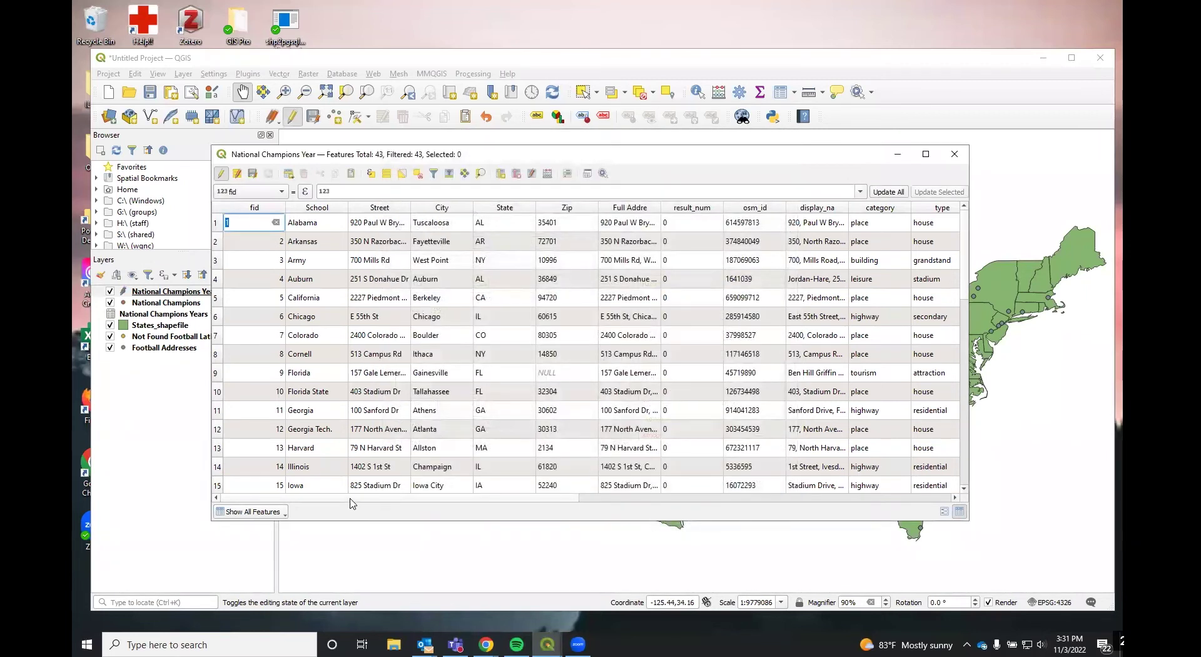
left_click_drag(378, 499, 837, 496)
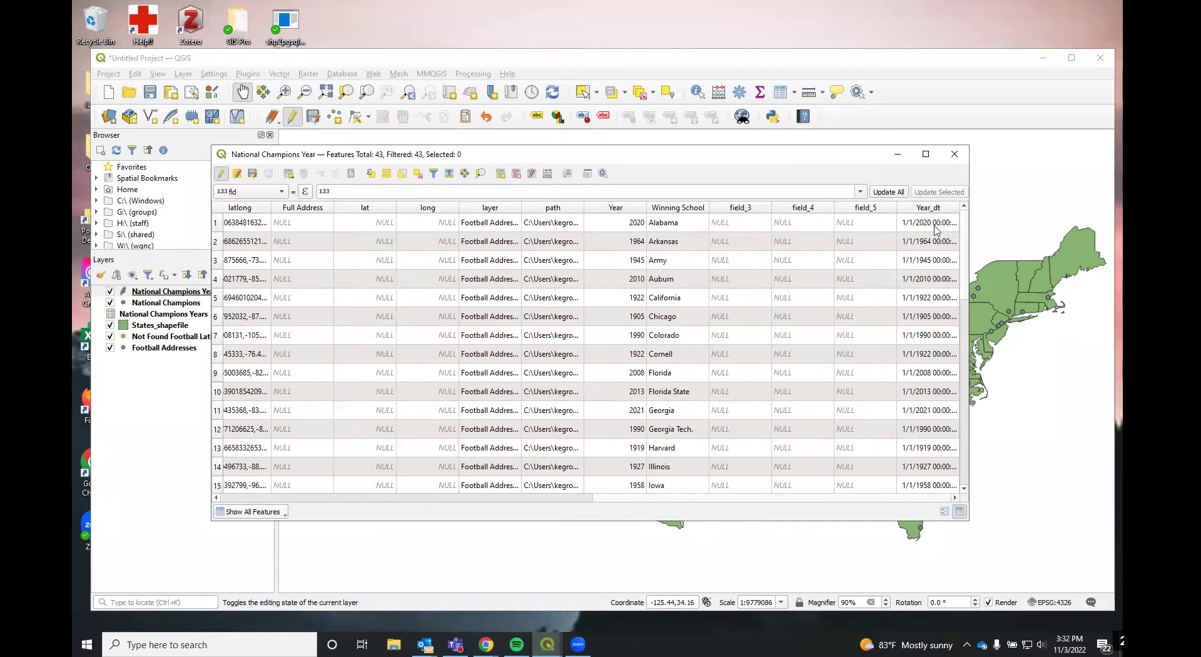
scroll(916, 445, "down", 2)
scroll(916, 445, "down", 3)
scroll(917, 445, "down", 5)
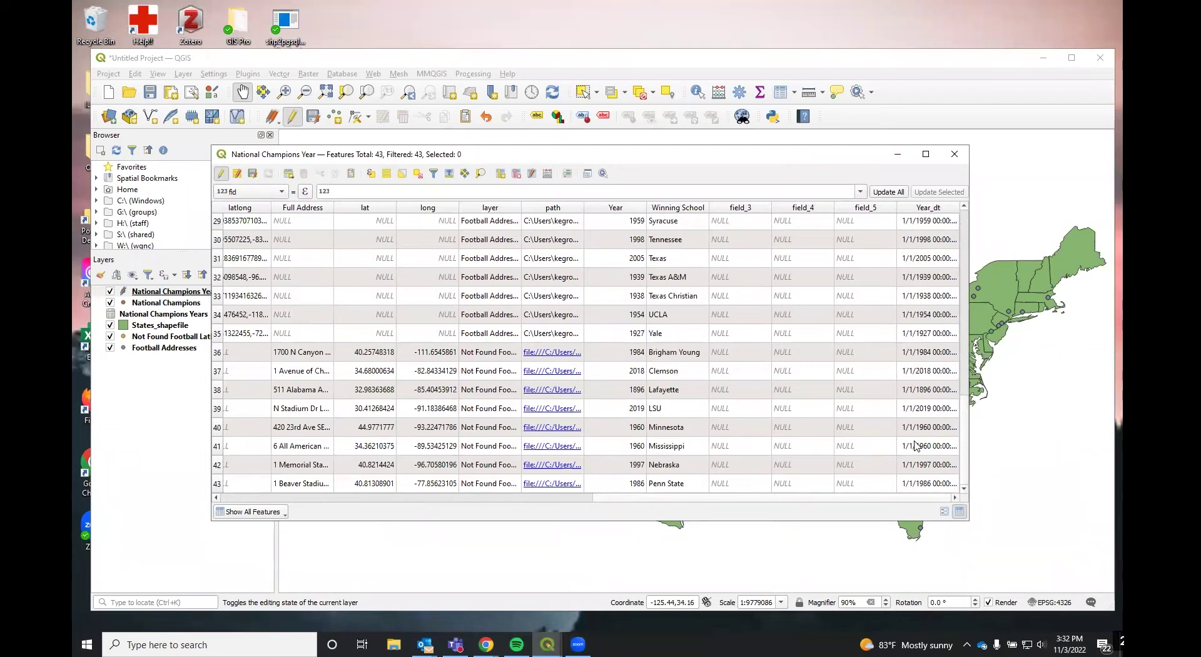
scroll(916, 445, "up", 10)
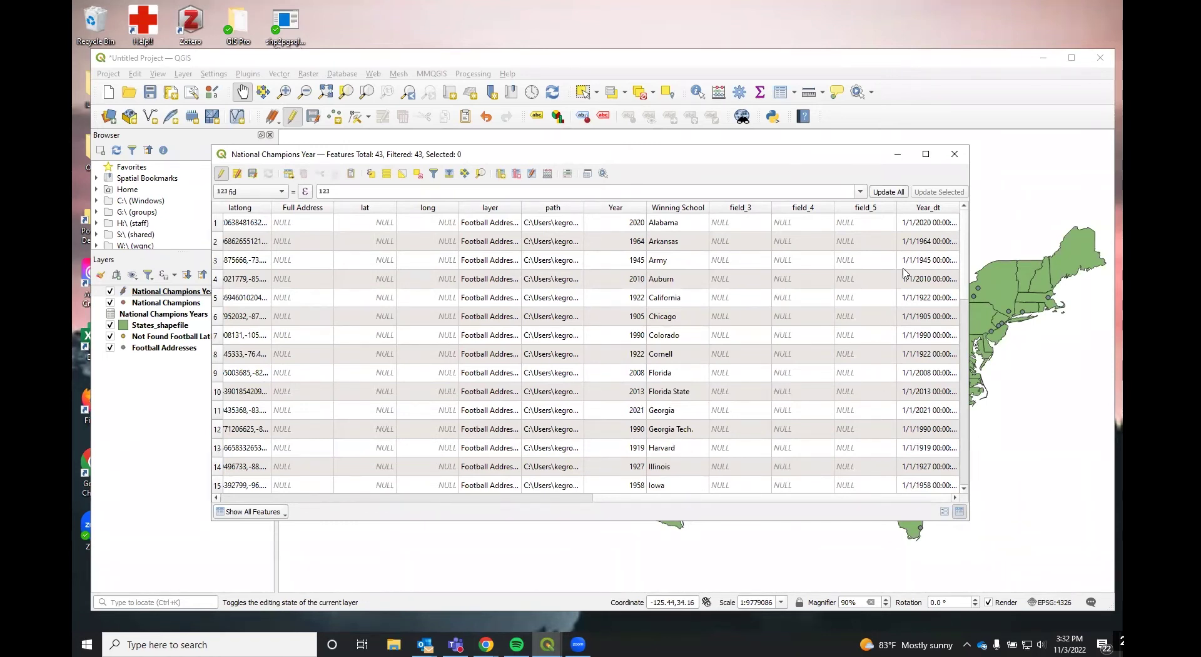
left_click(952, 157)
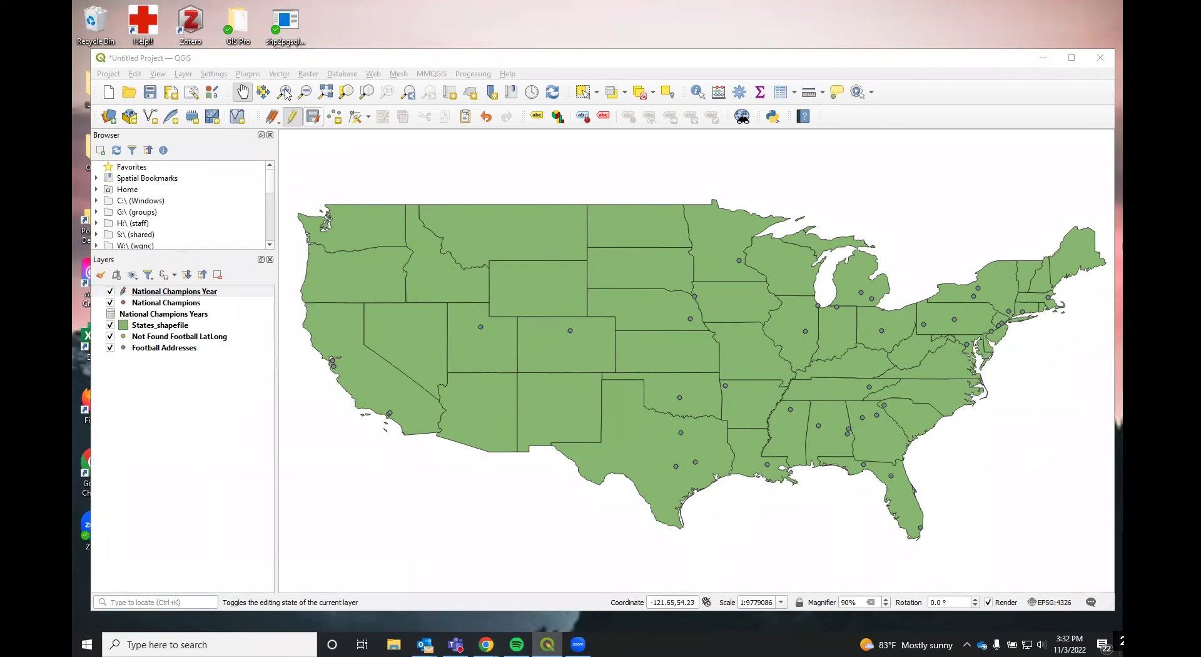
Save the edits to the National Champions Year layer and end its editing session
left_click(252, 58)
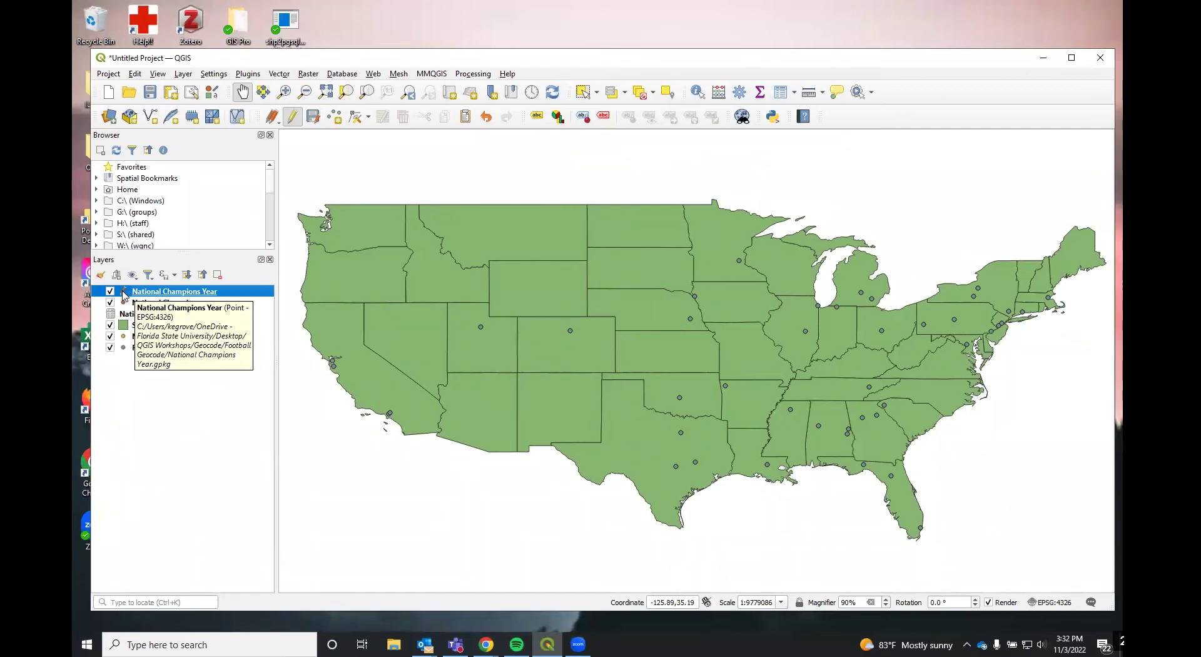
right_click(142, 295)
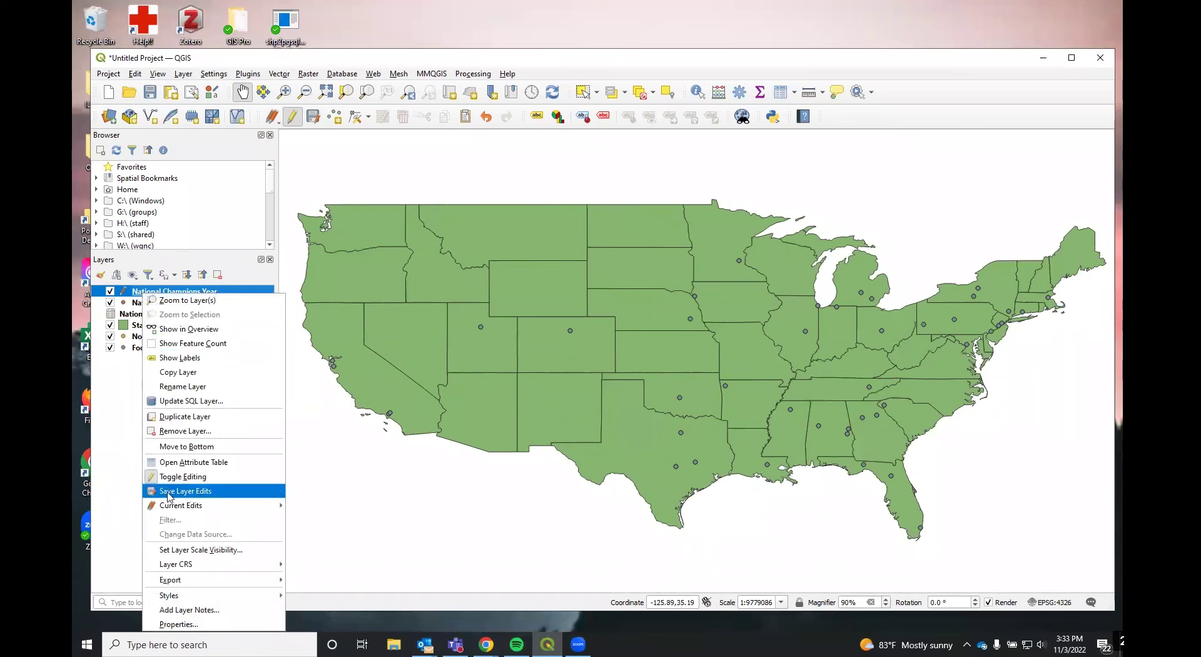
left_click(169, 494)
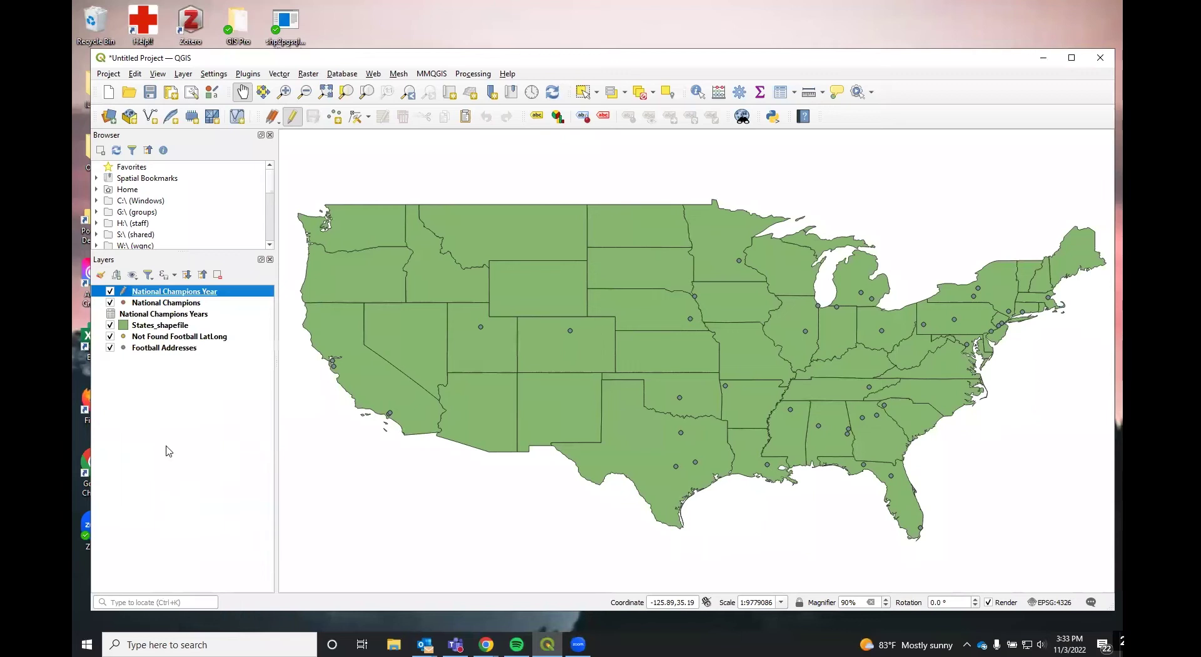
right_click(138, 296)
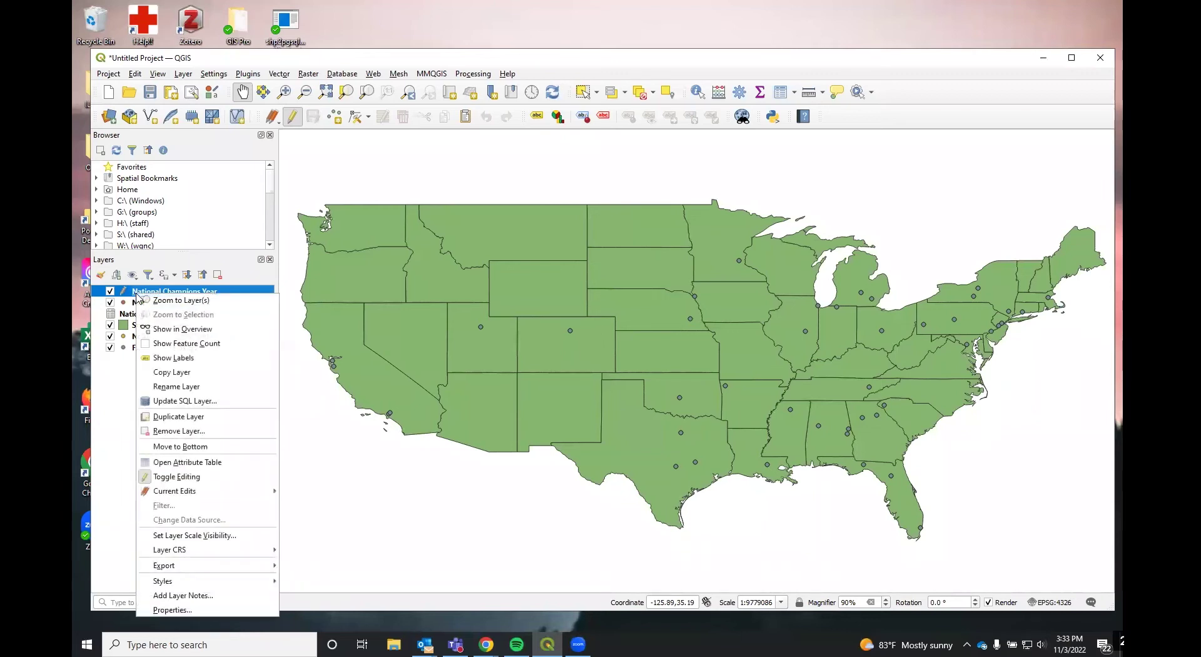
left_click(192, 478)
Check the field types in the National Champions Year layer's properties, including that of Year_dt
right_click(152, 295)
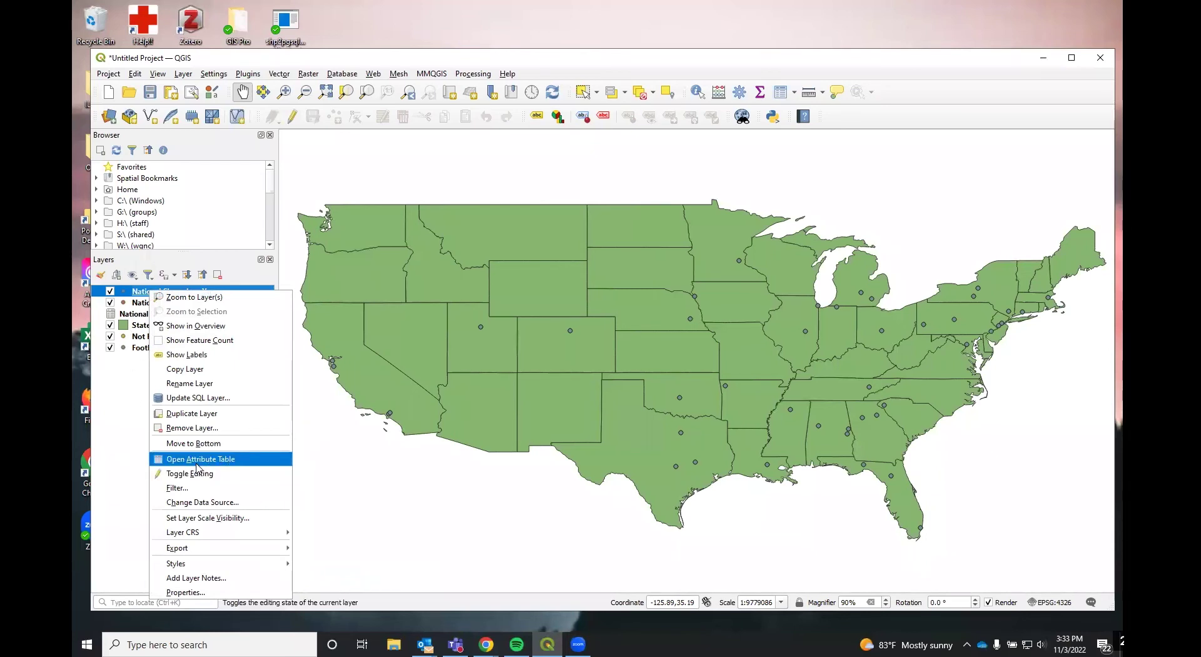
left_click(201, 591)
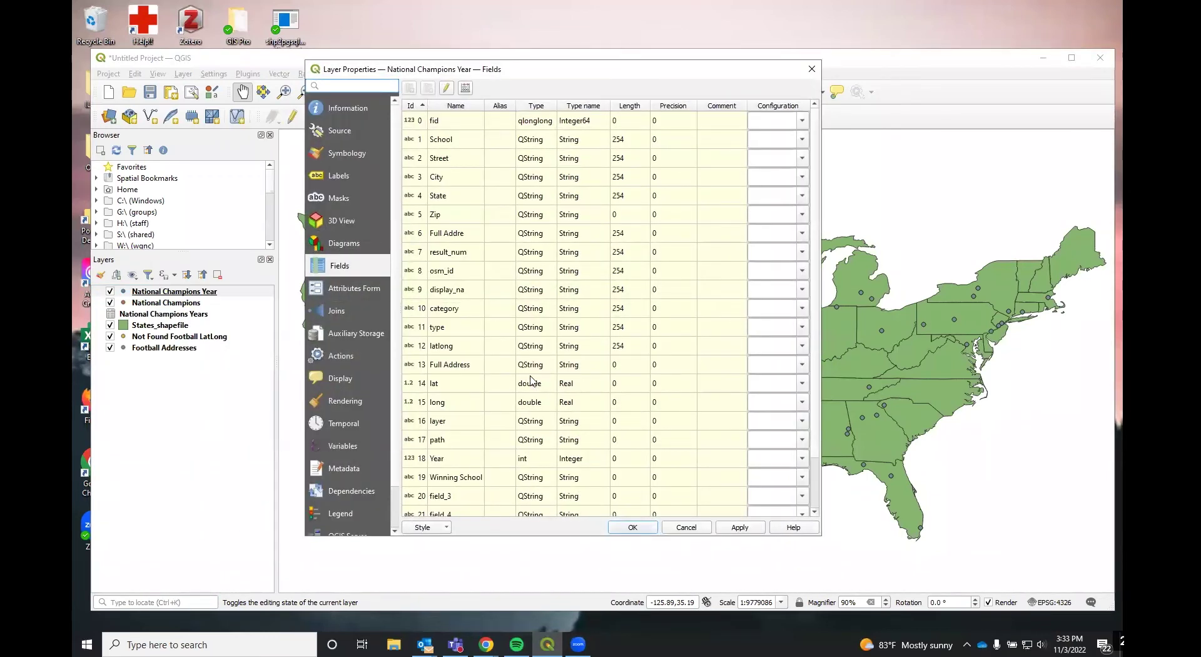
scroll(530, 380, "down", 1)
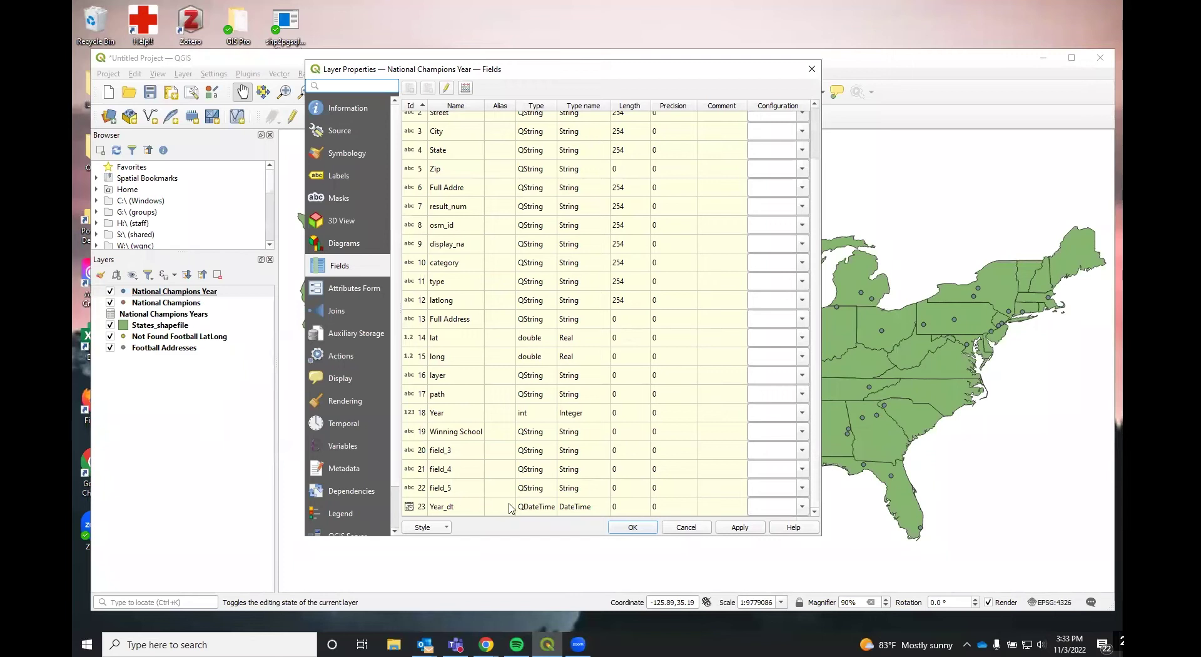
Enable Dynamic Temporal Control for the layer, using Single Field with Date/Time and the Year_dt field
left_click(345, 423)
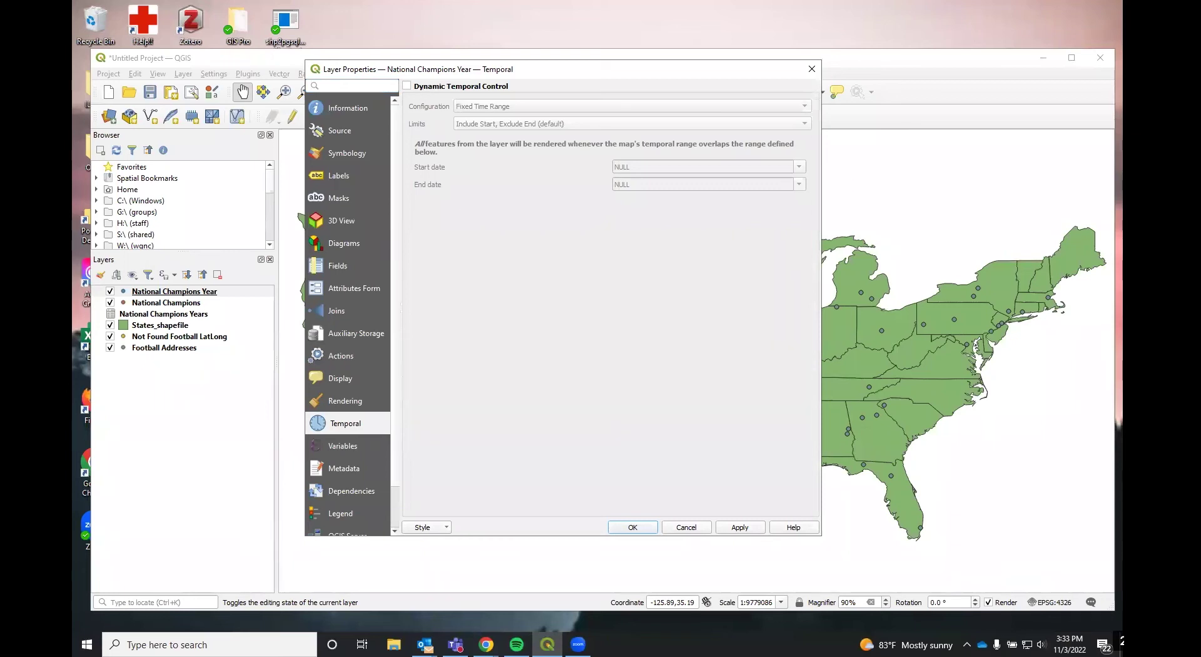
left_click(406, 86)
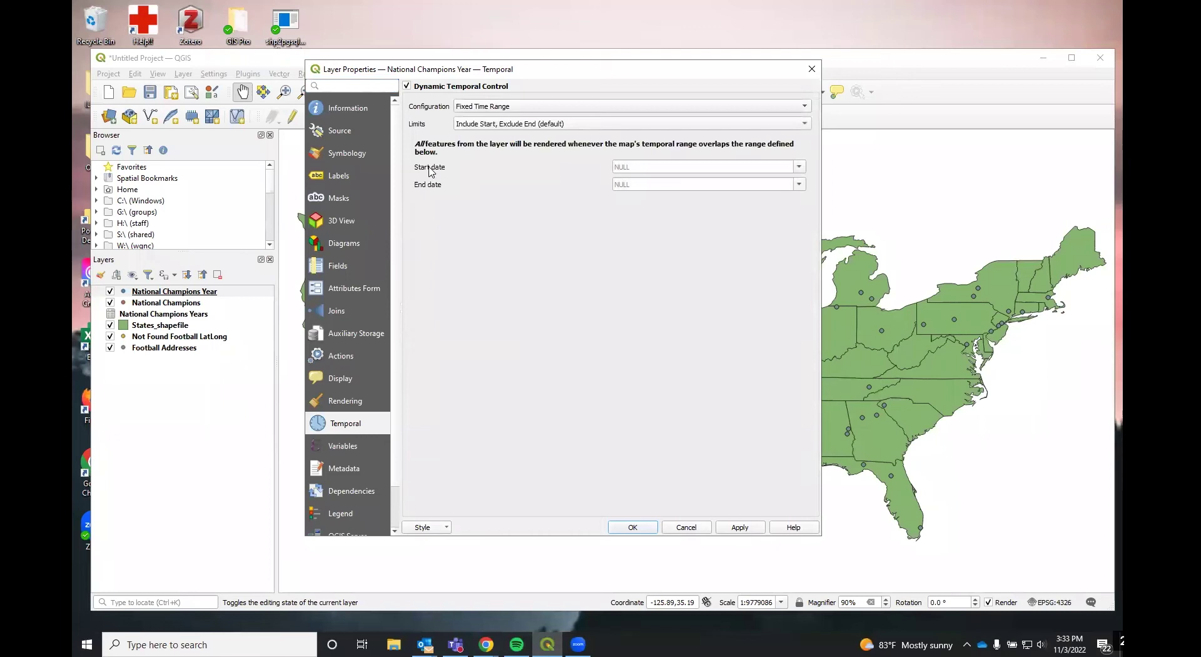
left_click(506, 108)
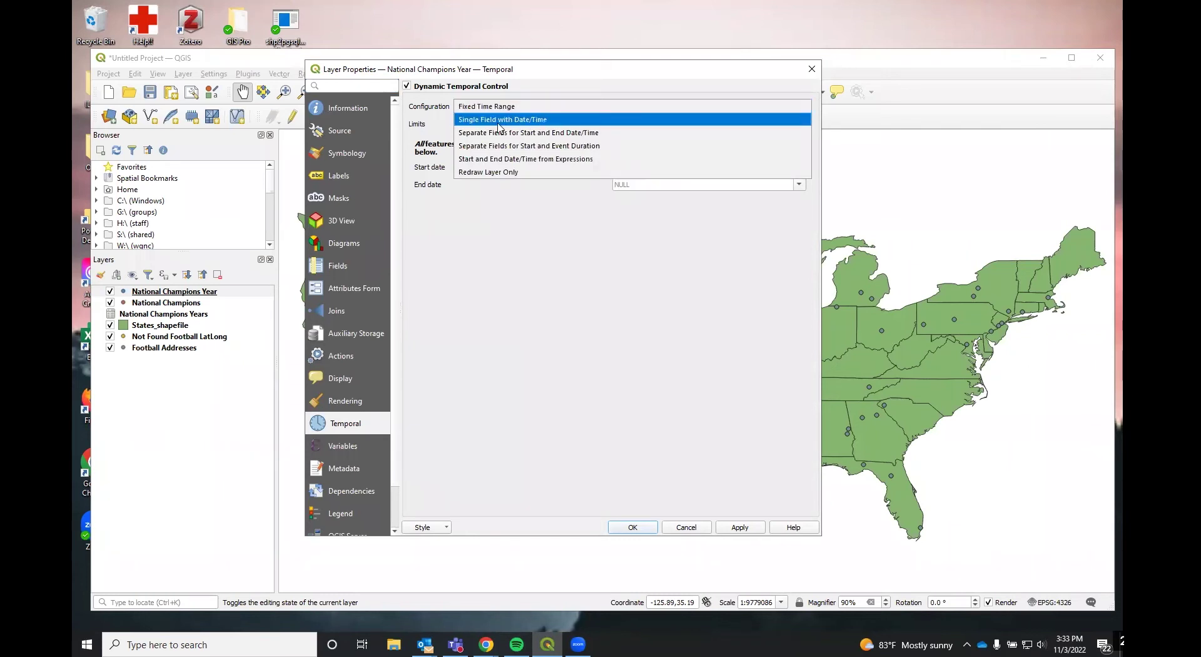
key("Escape")
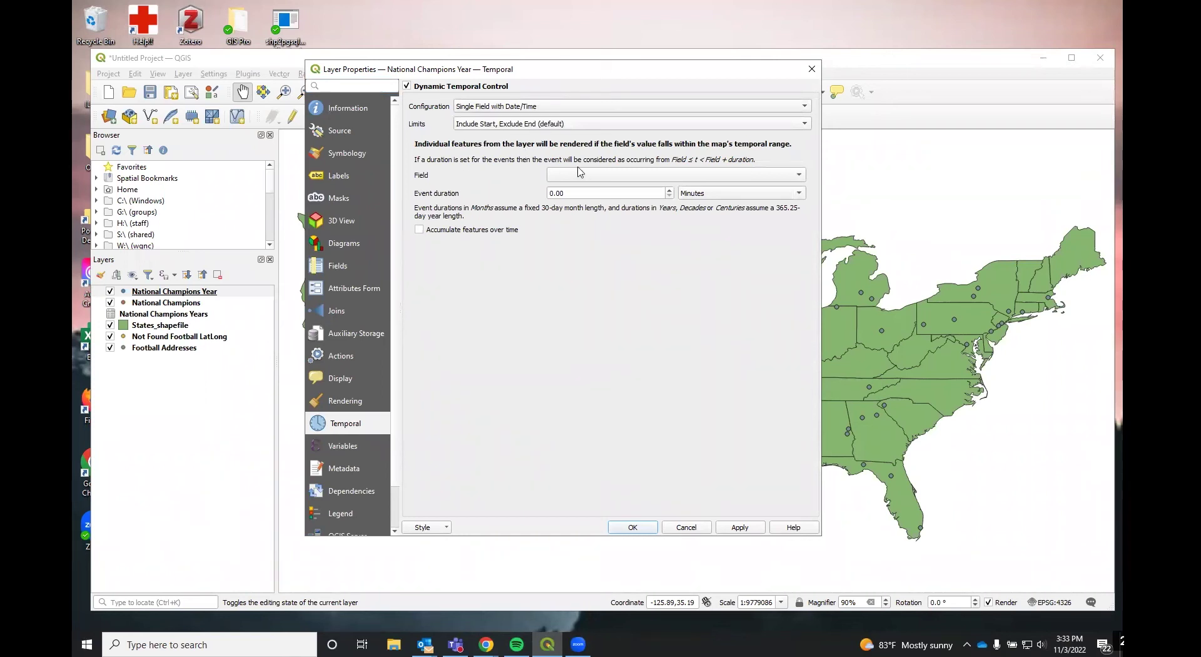
left_click(608, 177)
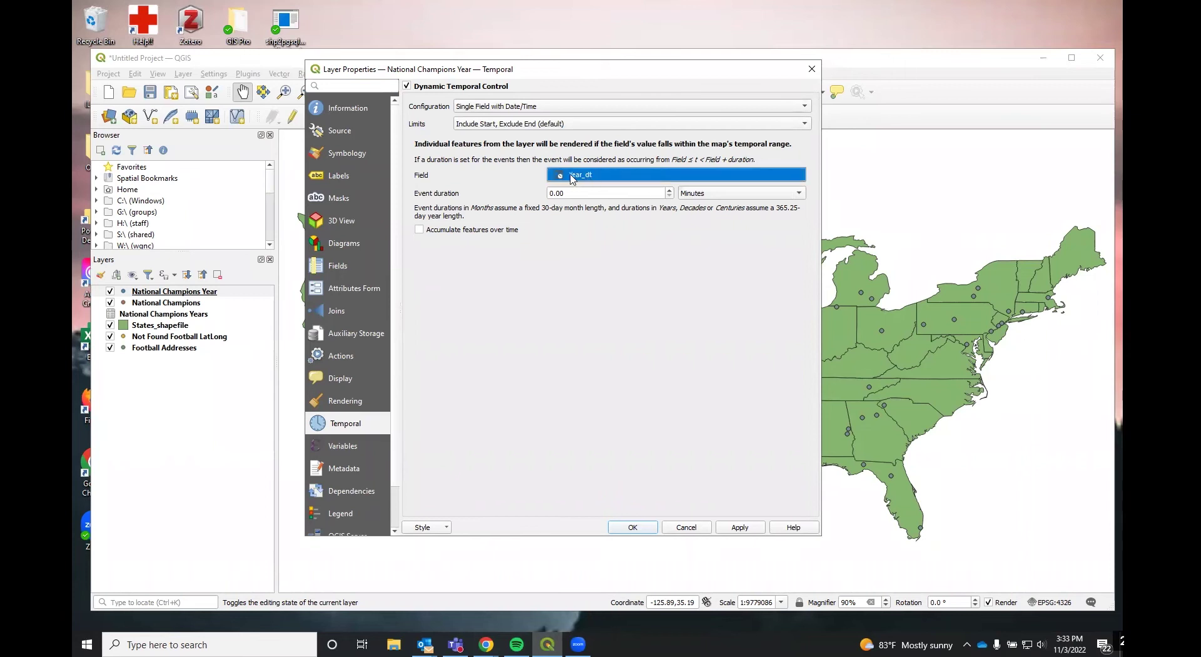
left_click(576, 178)
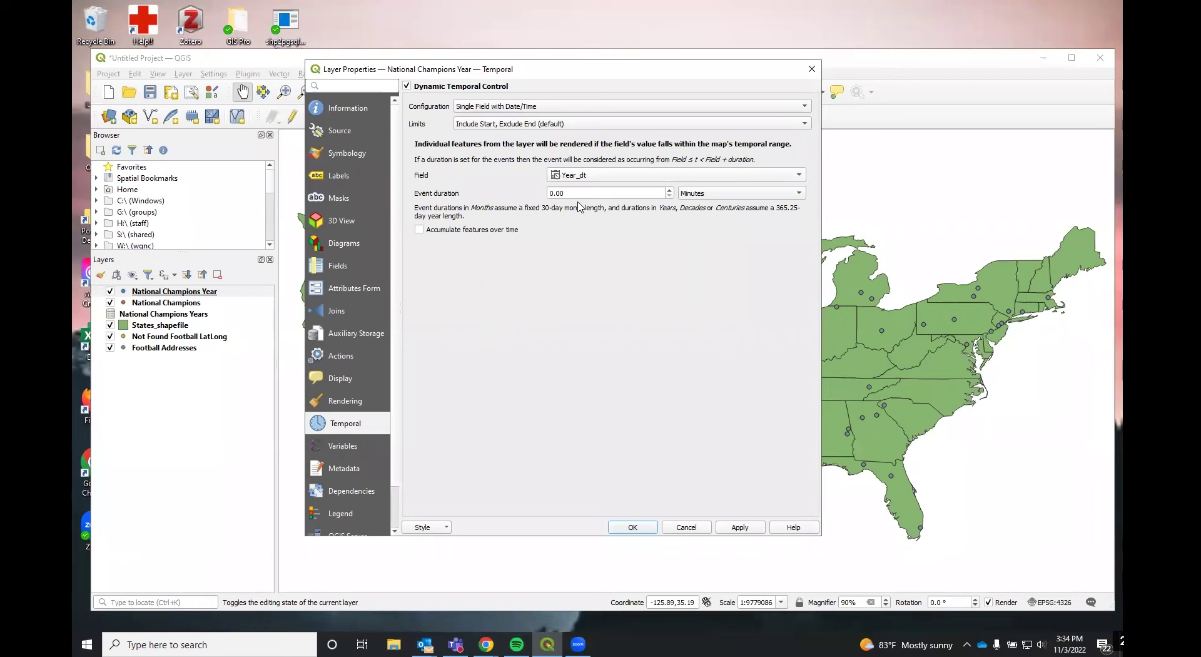
Set the event duration unit to Years and apply the layer's temporal settings
left_click(733, 194)
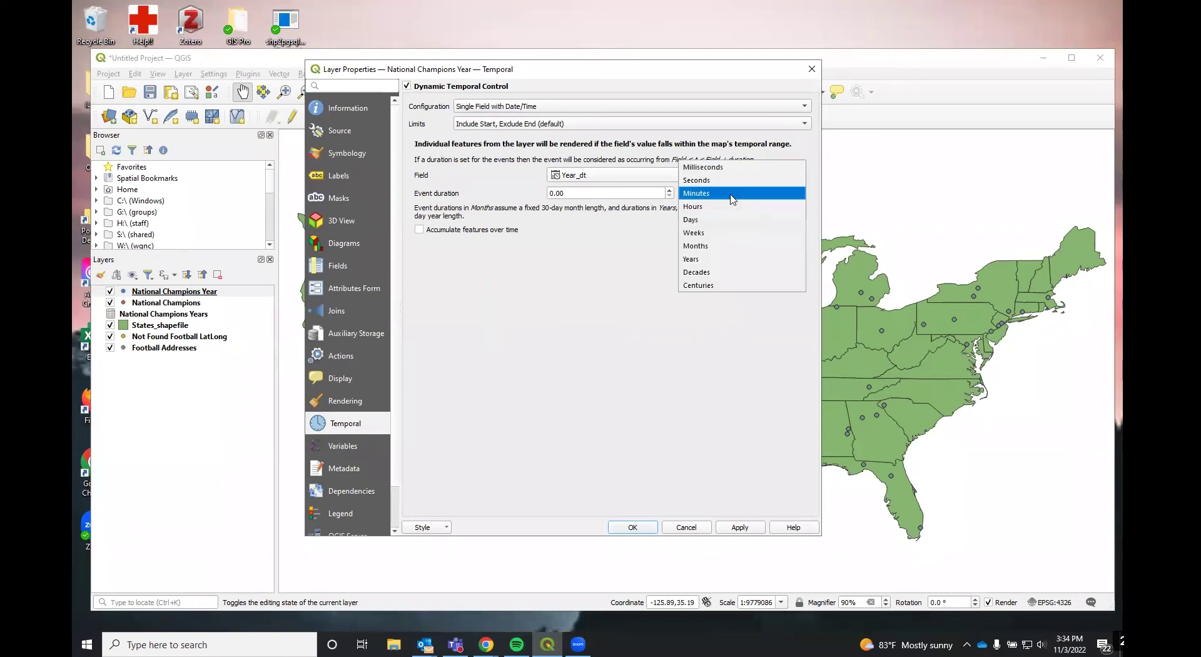
key("Escape")
left_click(691, 199)
left_click(694, 259)
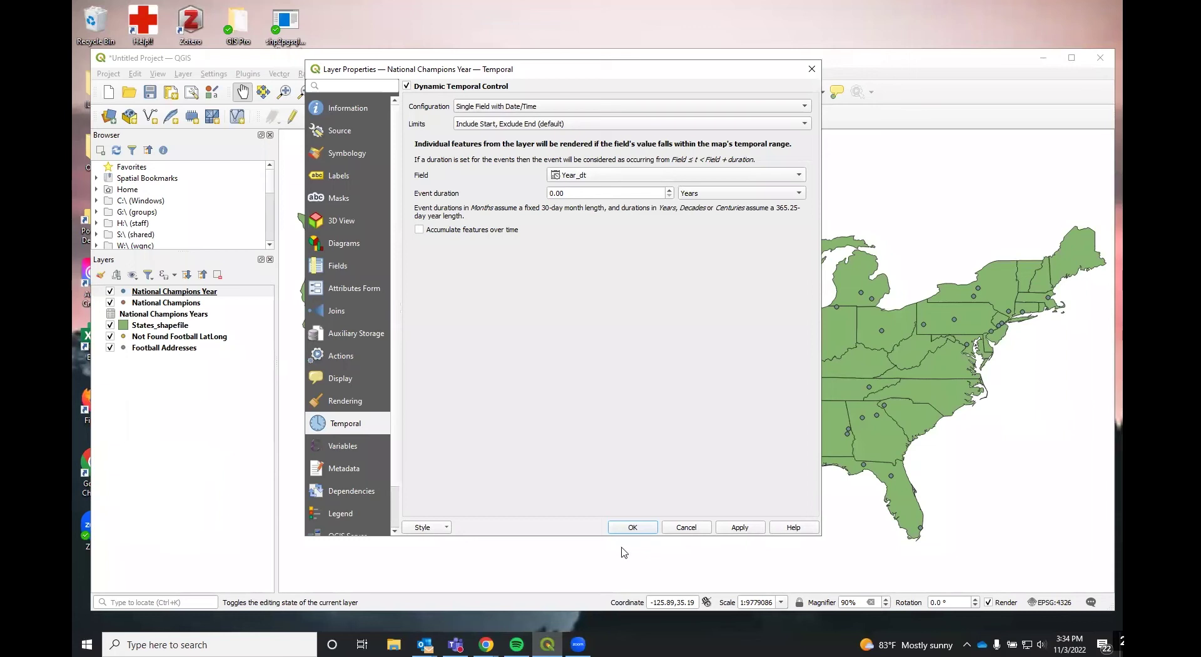
left_click(637, 527)
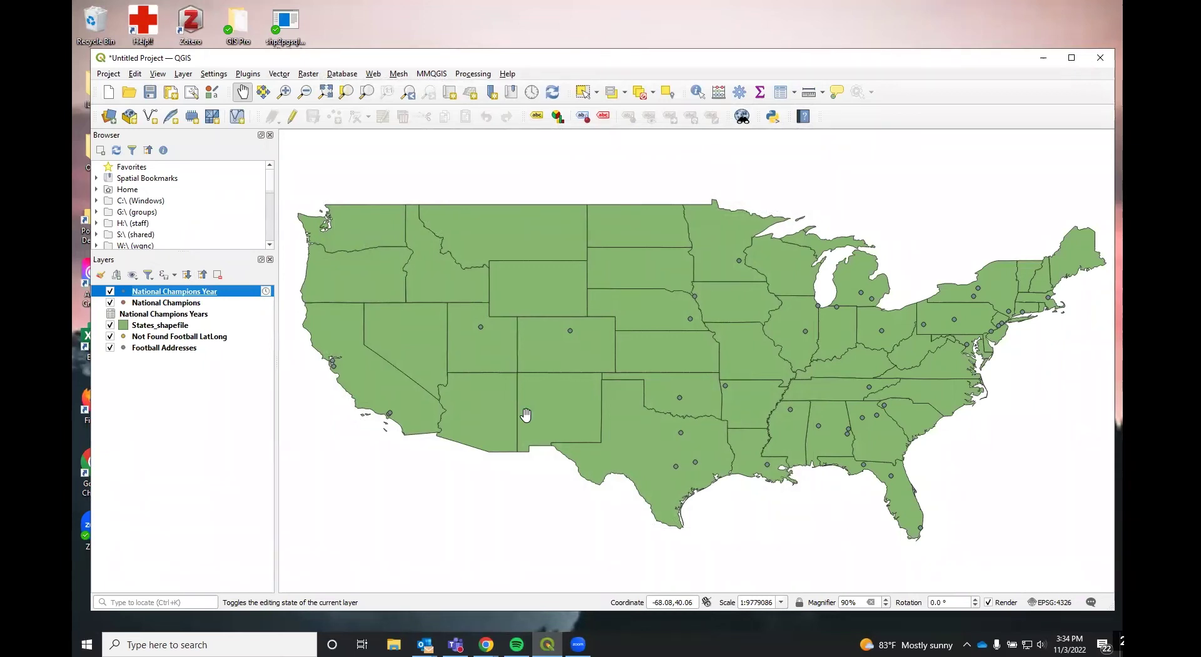
Review the saved temporal settings of the National Champions Year layer
left_click(265, 292)
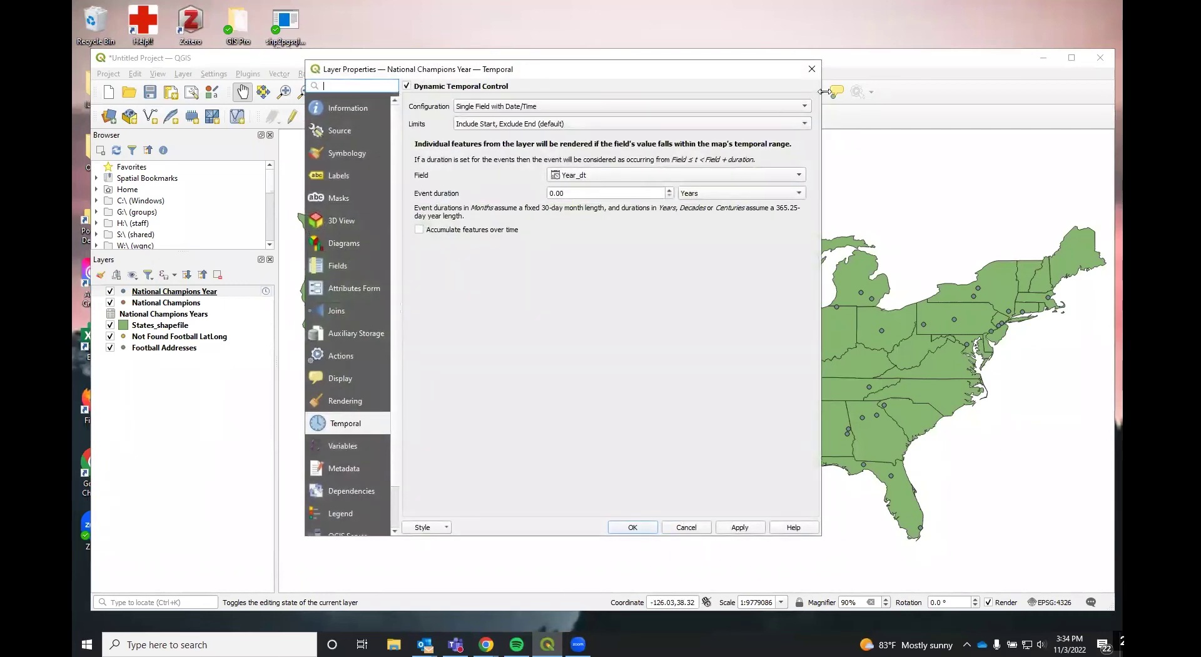
left_click(813, 72)
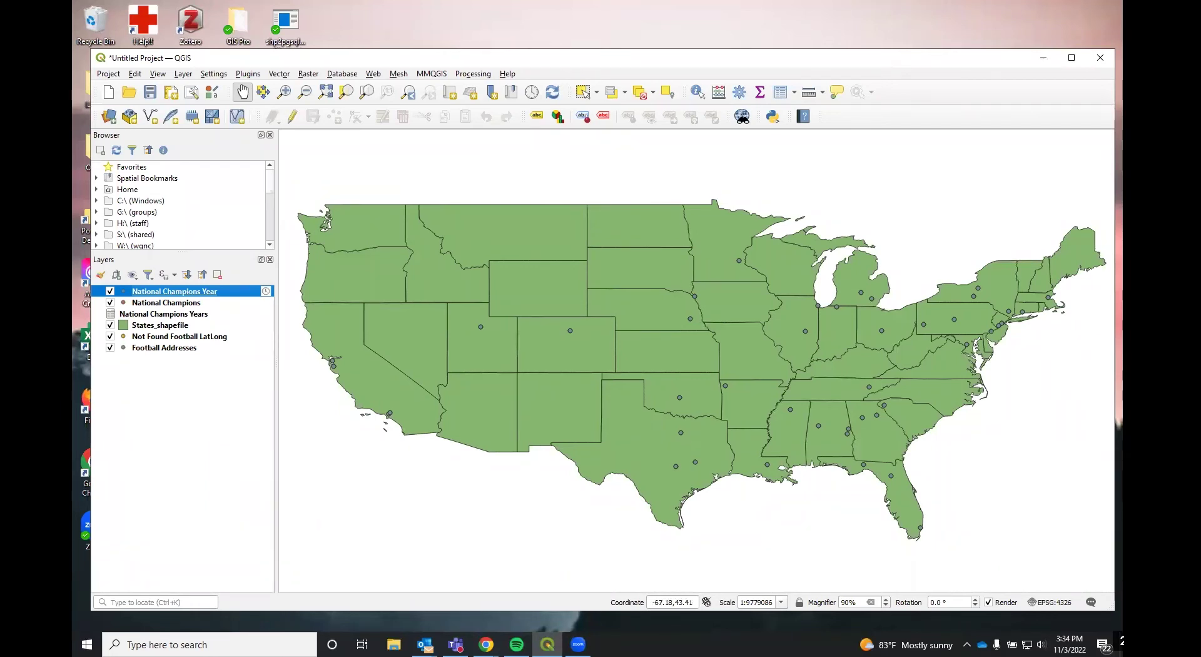
left_click(265, 292)
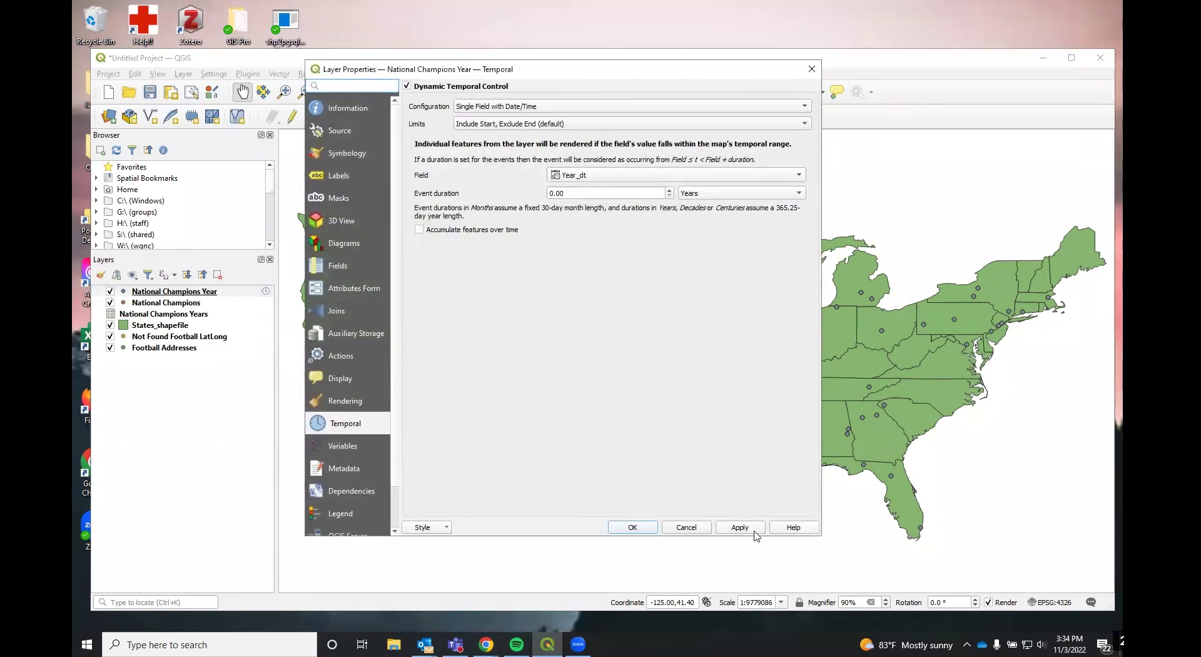
left_click(632, 527)
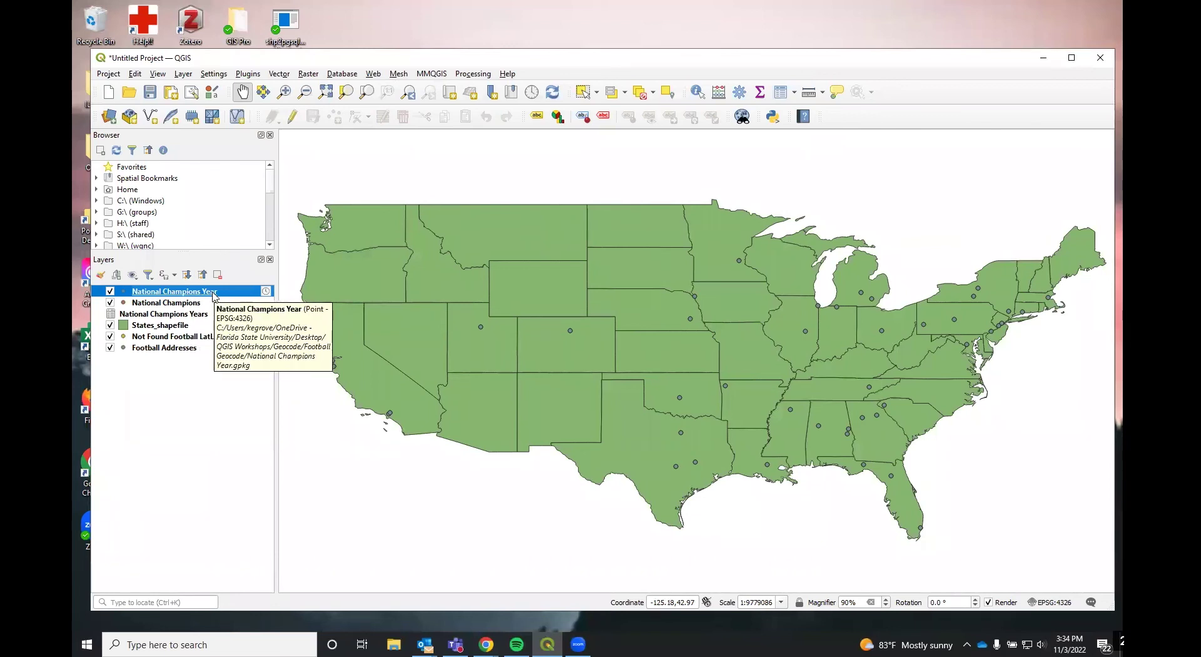
left_click(266, 291)
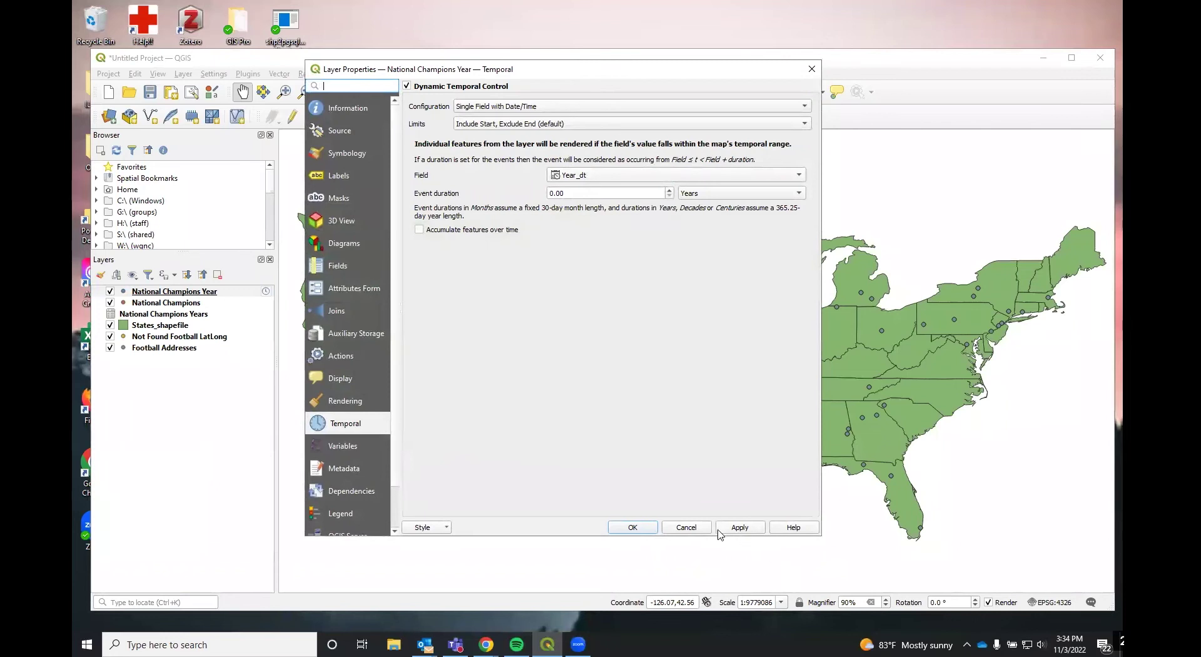
left_click(633, 527)
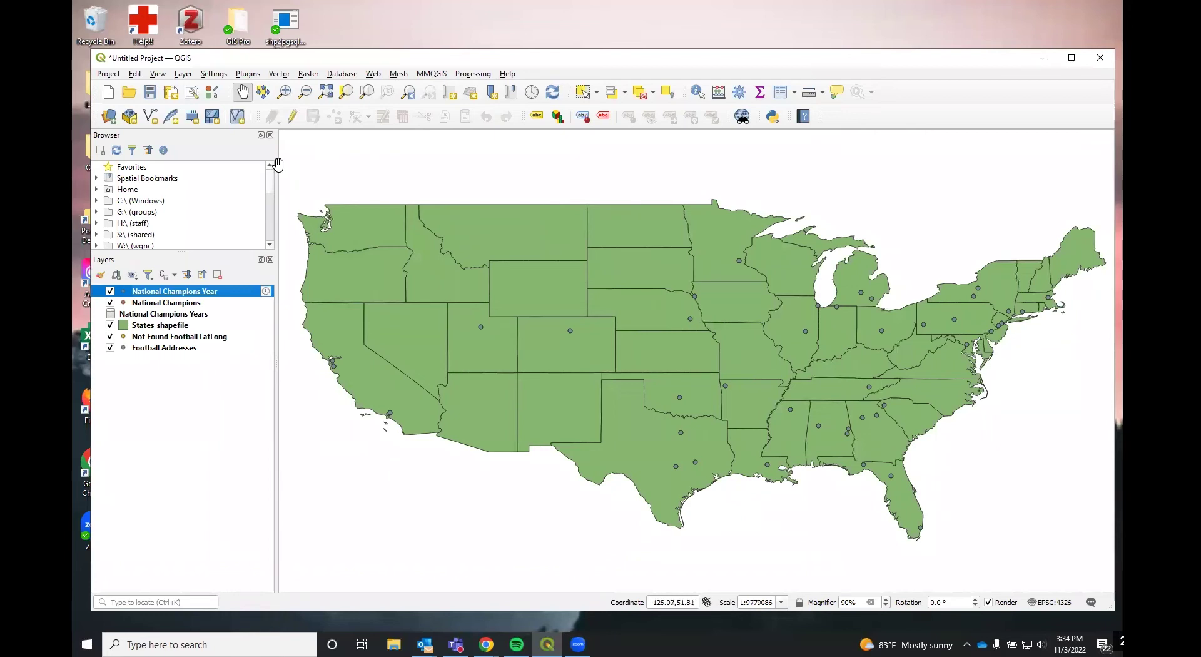
left_click(179, 76)
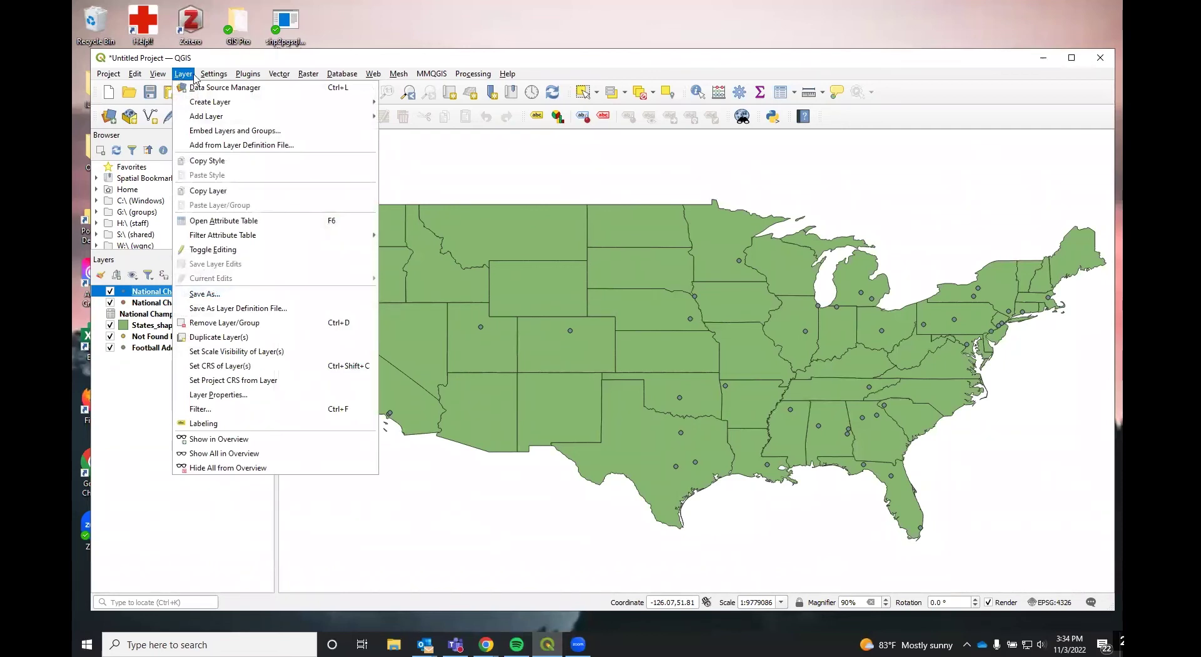
mouse_move(248, 76)
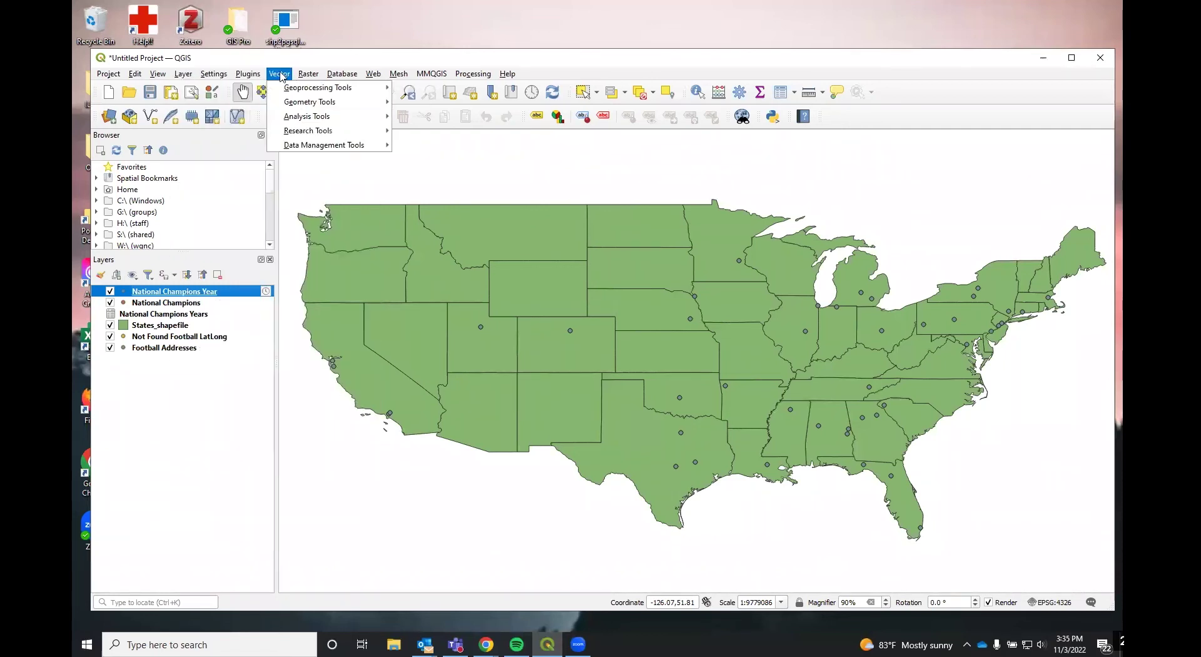
mouse_move(315, 76)
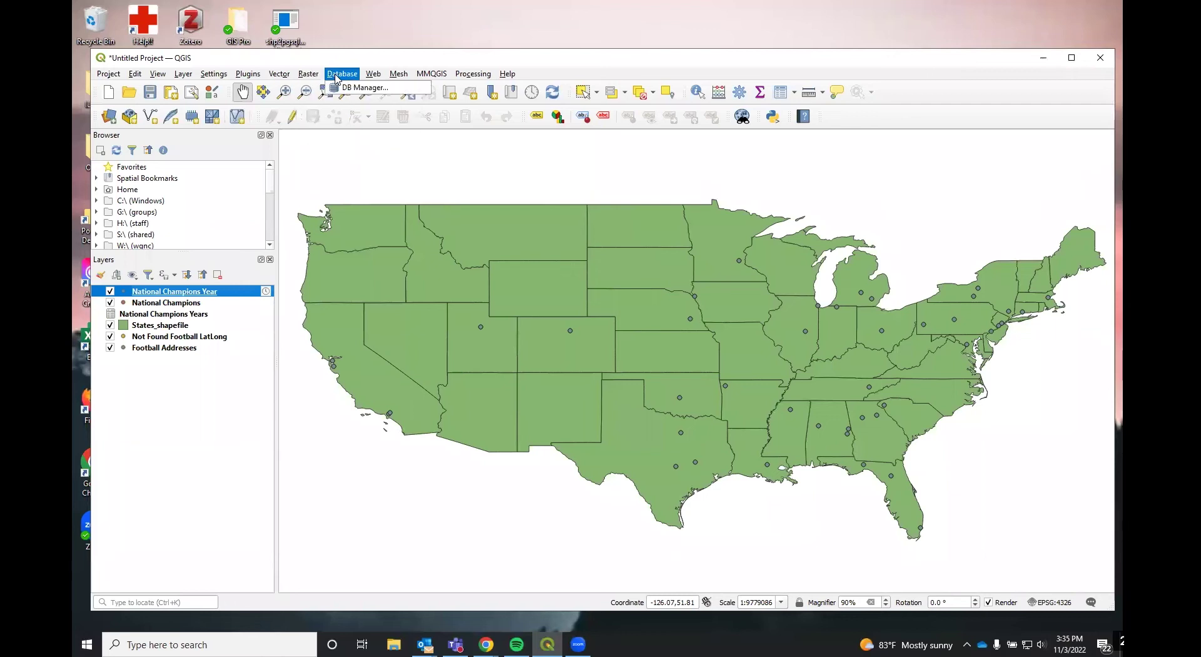
mouse_move(401, 76)
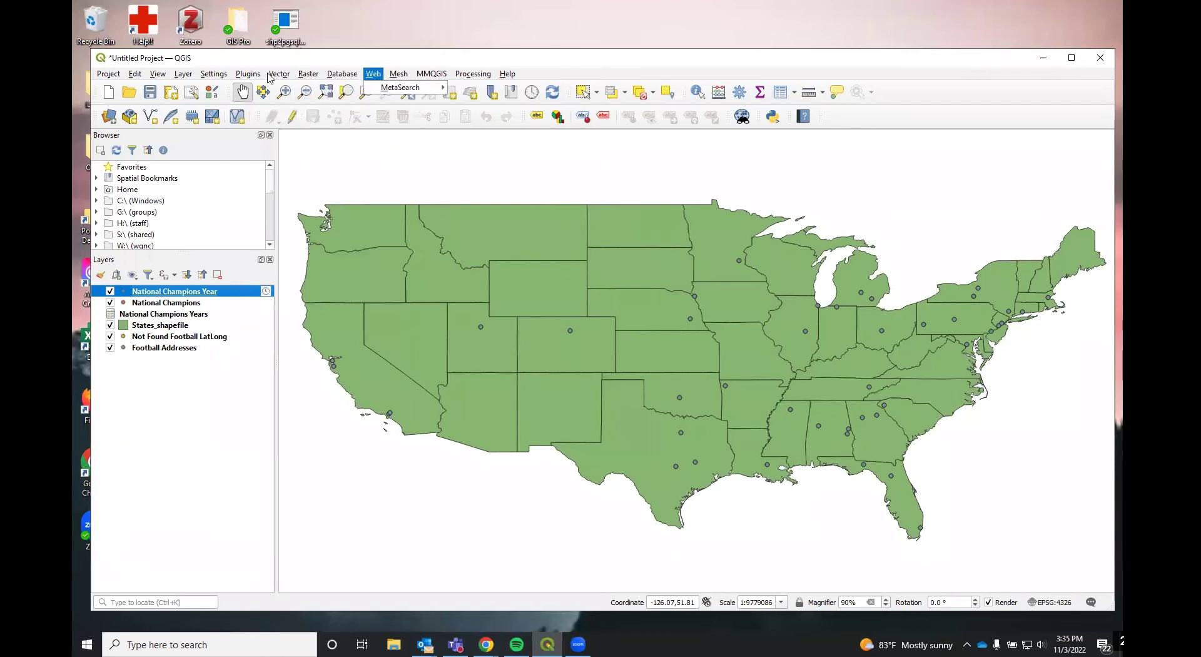
mouse_move(144, 76)
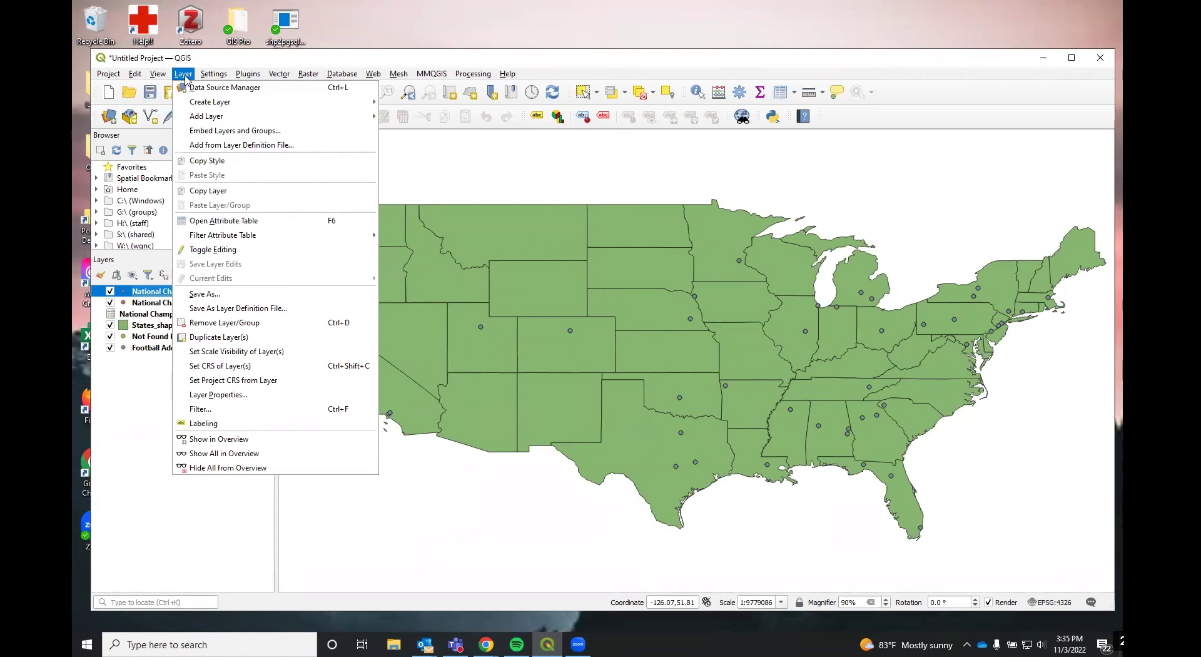
left_click(136, 444)
Turn off Dynamic Temporal Control for the National Champions Year layer
left_click(265, 292)
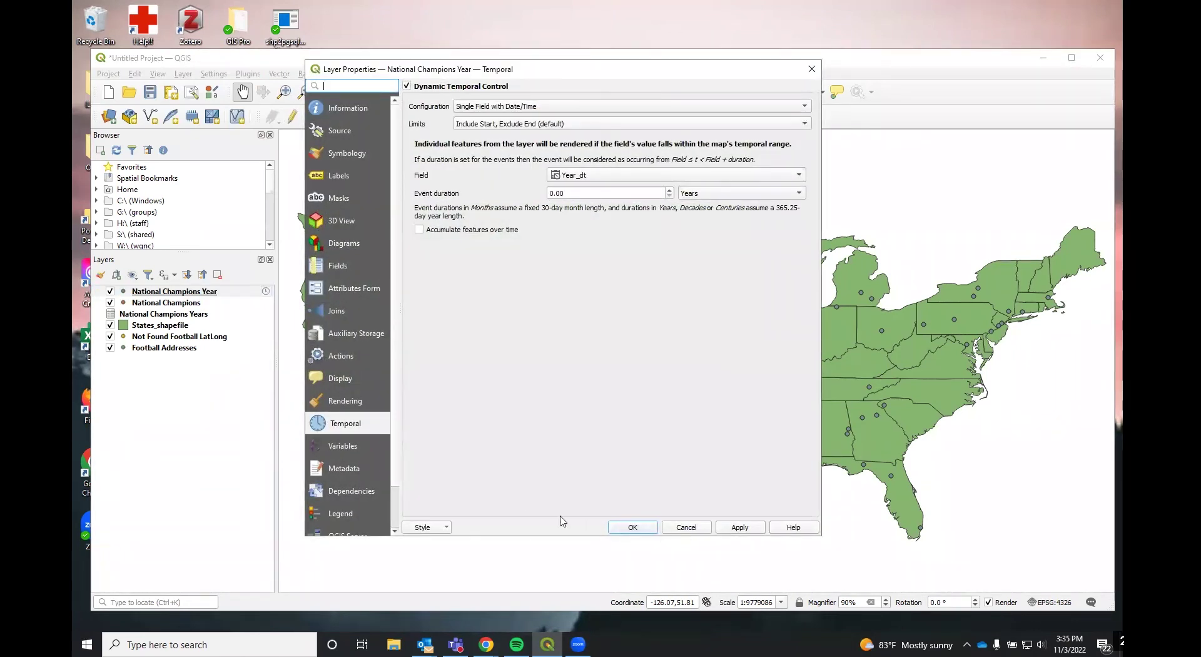
left_click(429, 529)
left_click(429, 529)
left_click(406, 85)
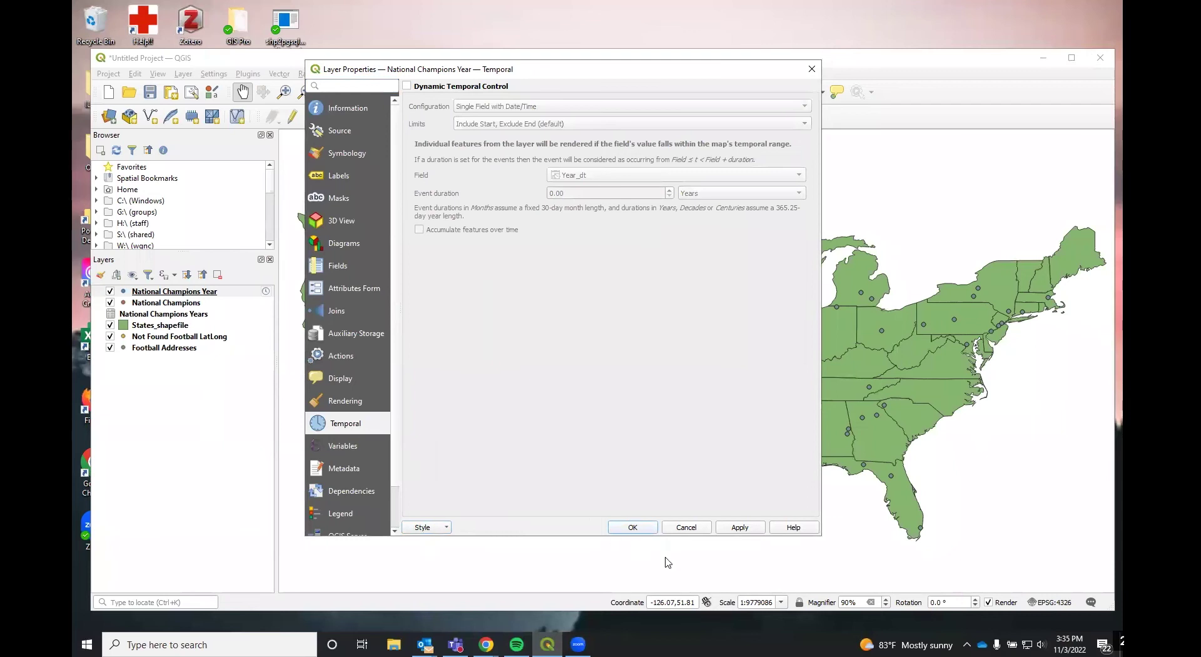
left_click(632, 527)
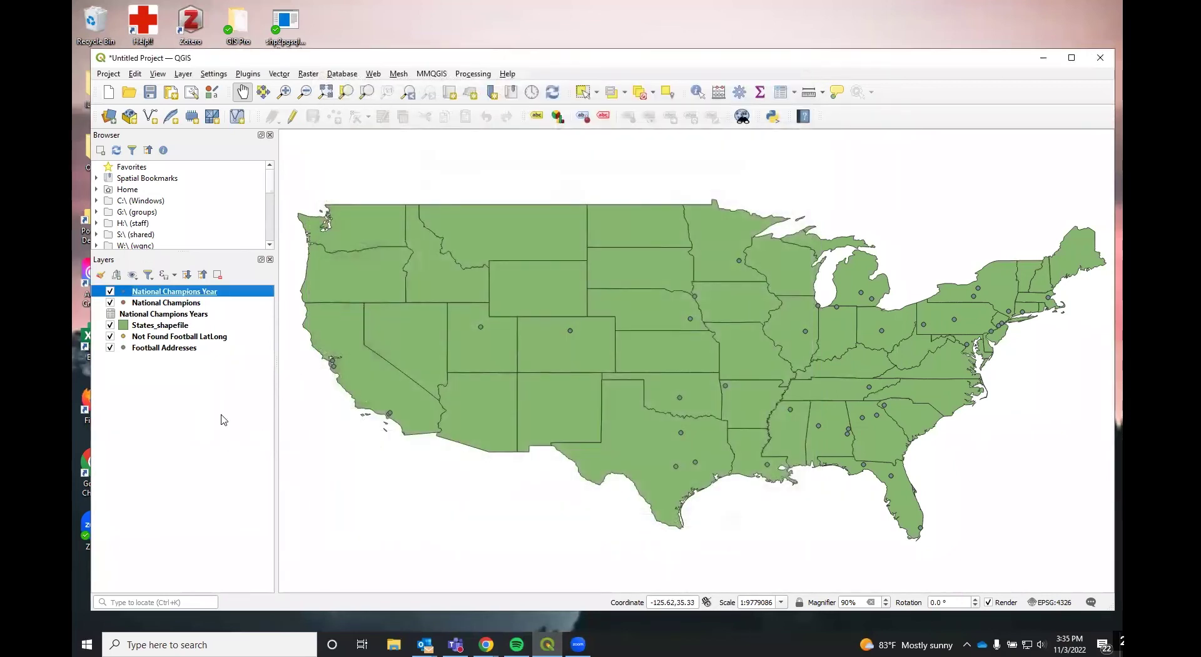
Re-enable Dynamic Temporal Control for the National Champions Year layer and check its temporal settings
right_click(212, 294)
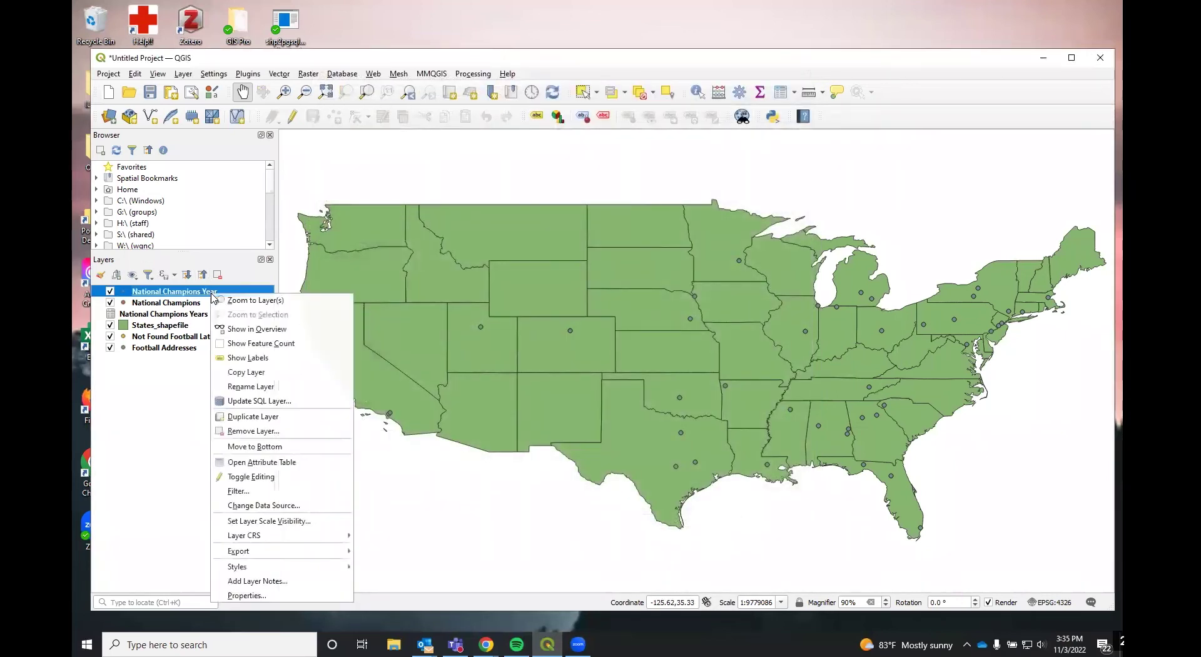
left_click(245, 595)
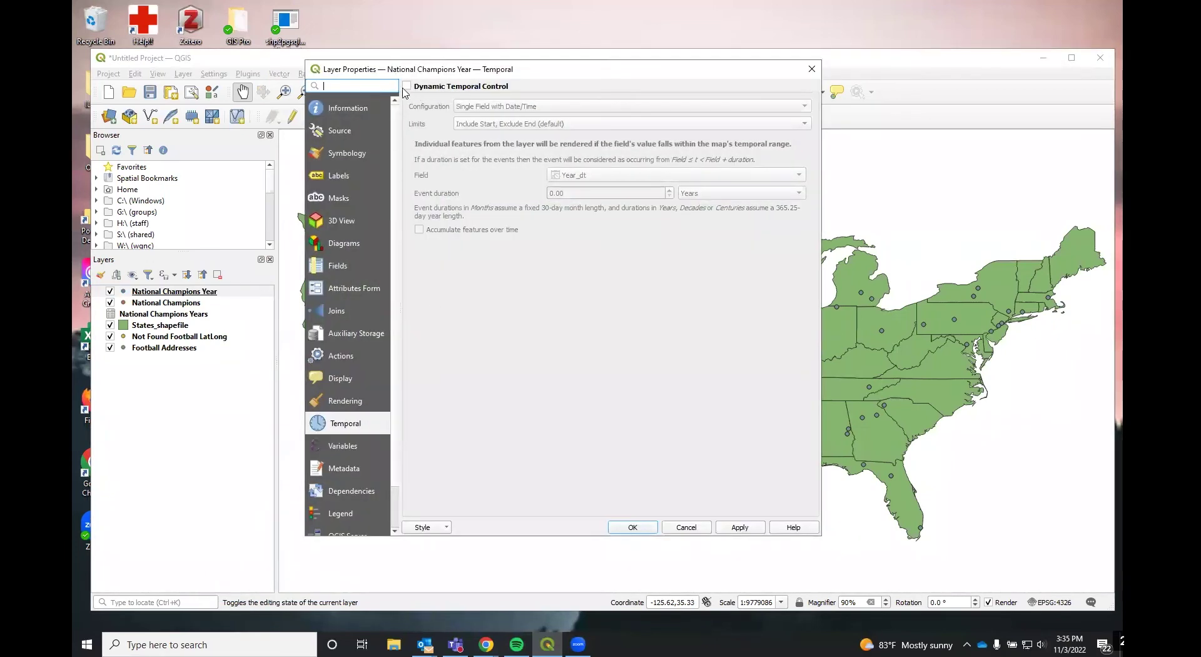
left_click(407, 86)
left_click(648, 531)
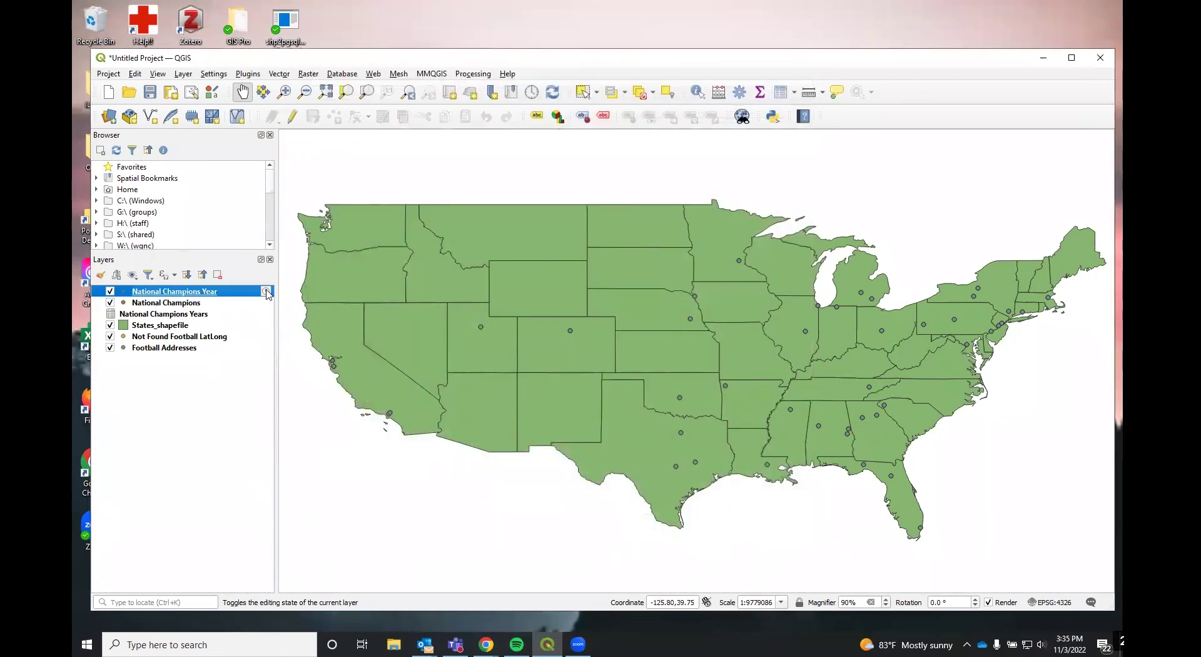
left_click(265, 292)
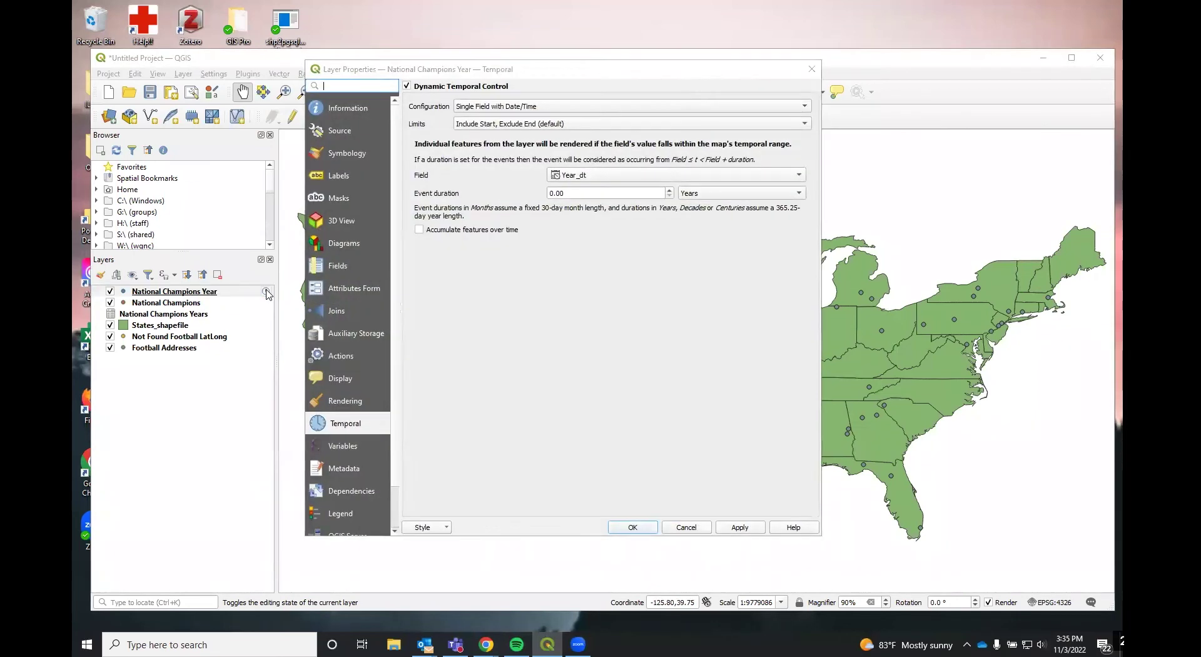
left_click(803, 72)
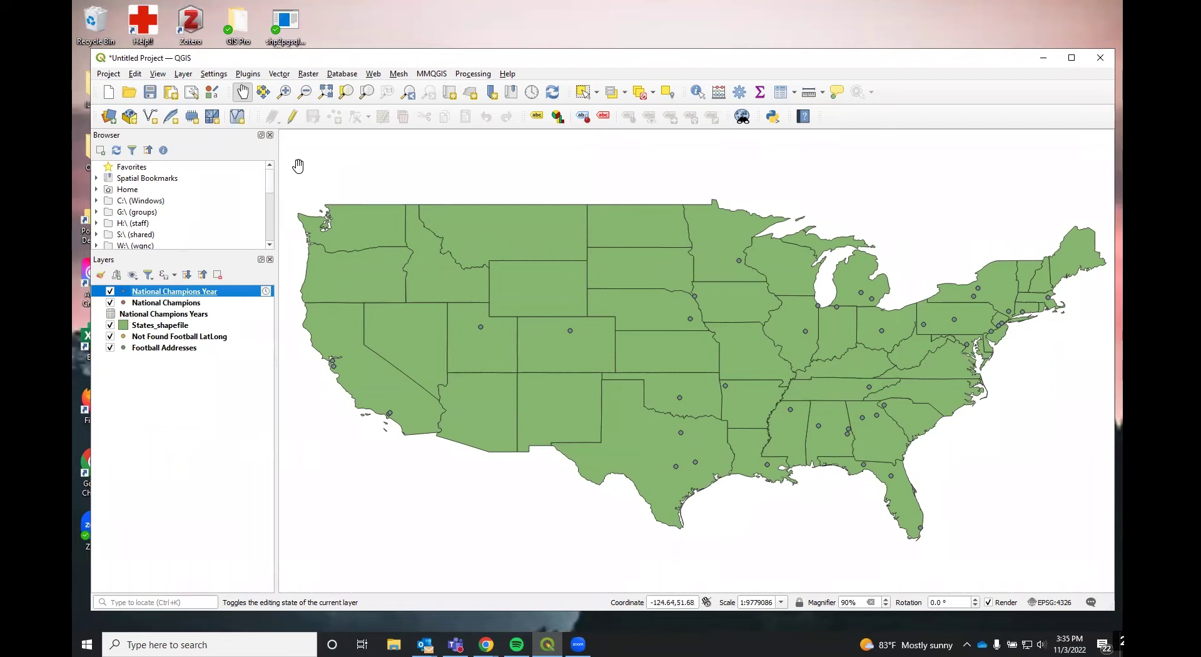
Save the project as a QGZ file named Football animated in the Geocode folder of QGIS Workshops
left_click(108, 75)
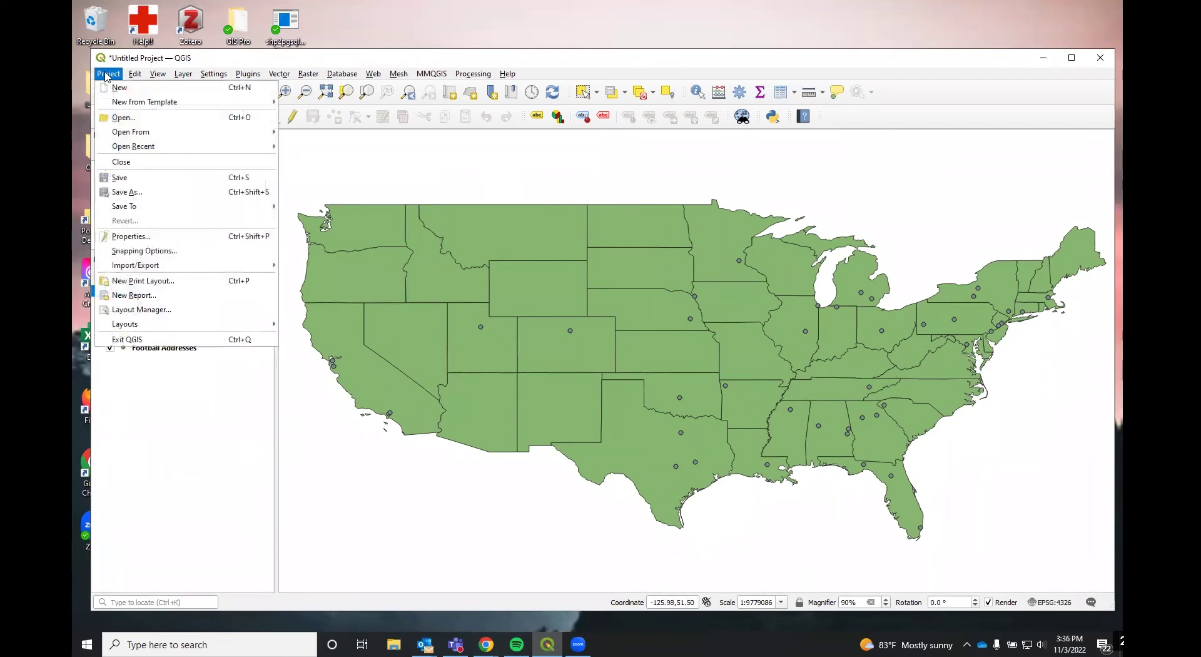
left_click(123, 192)
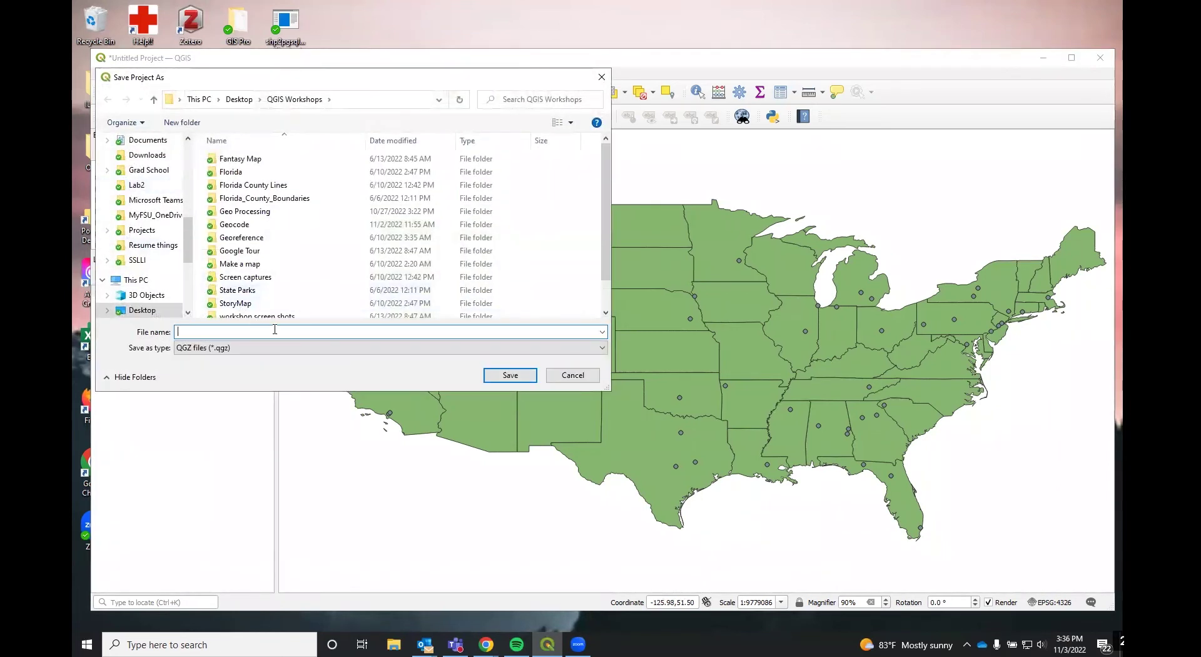
double_click(241, 224)
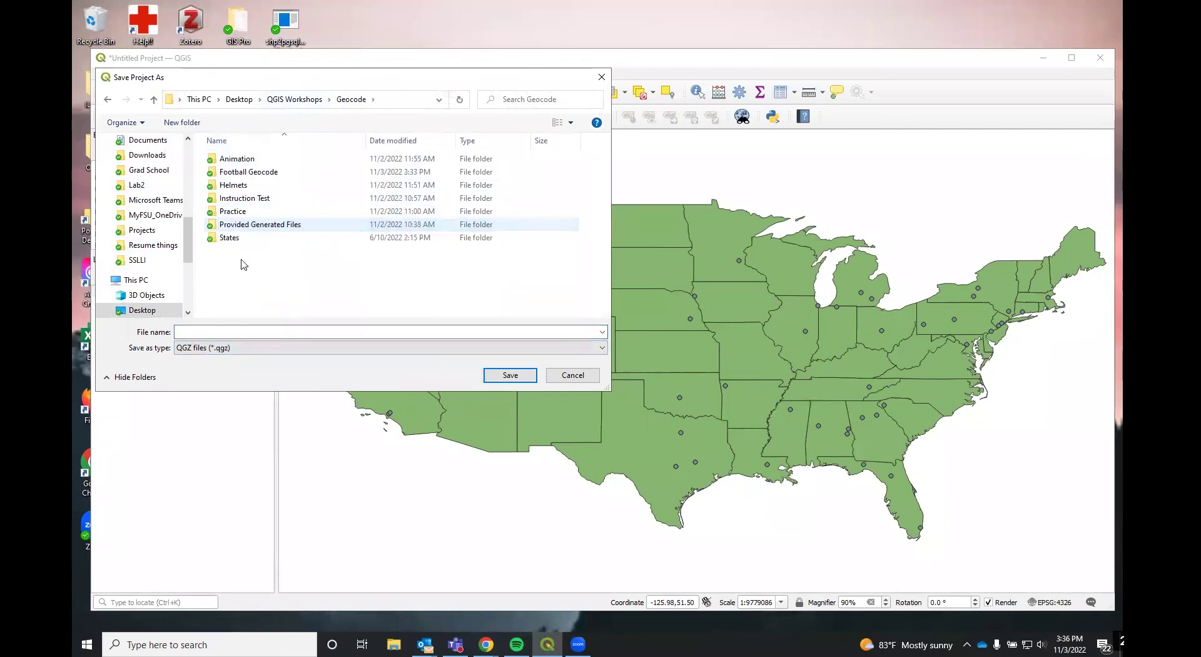
left_click(234, 331)
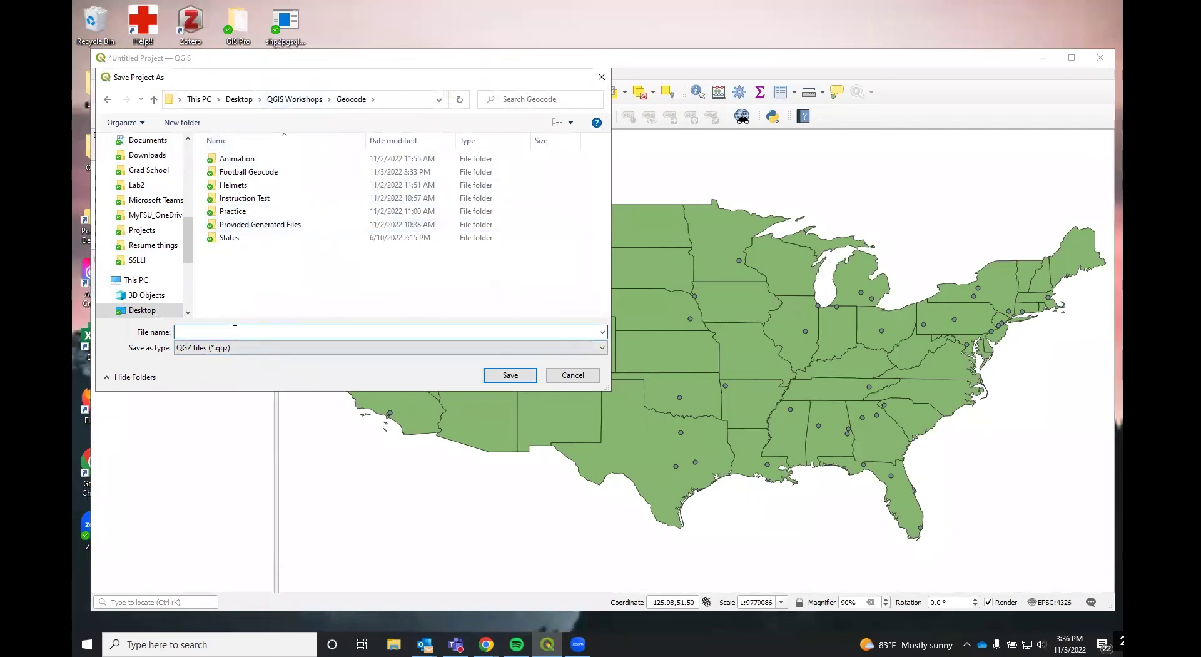
type("Works")
type("F")
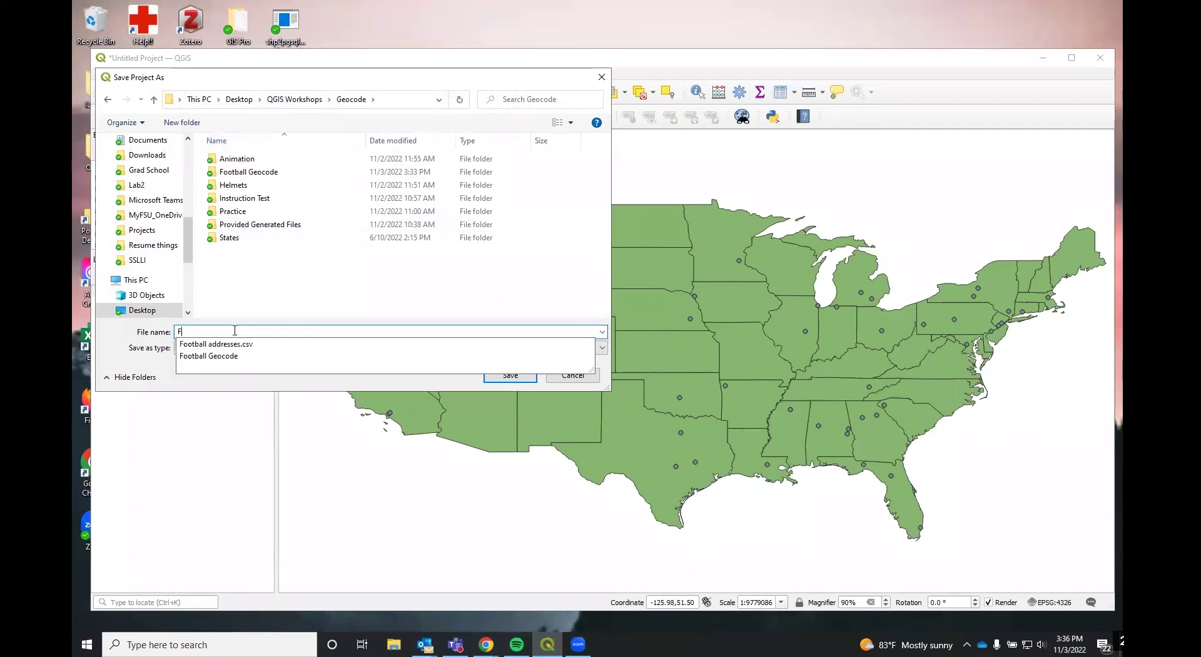
type("ootball animated")
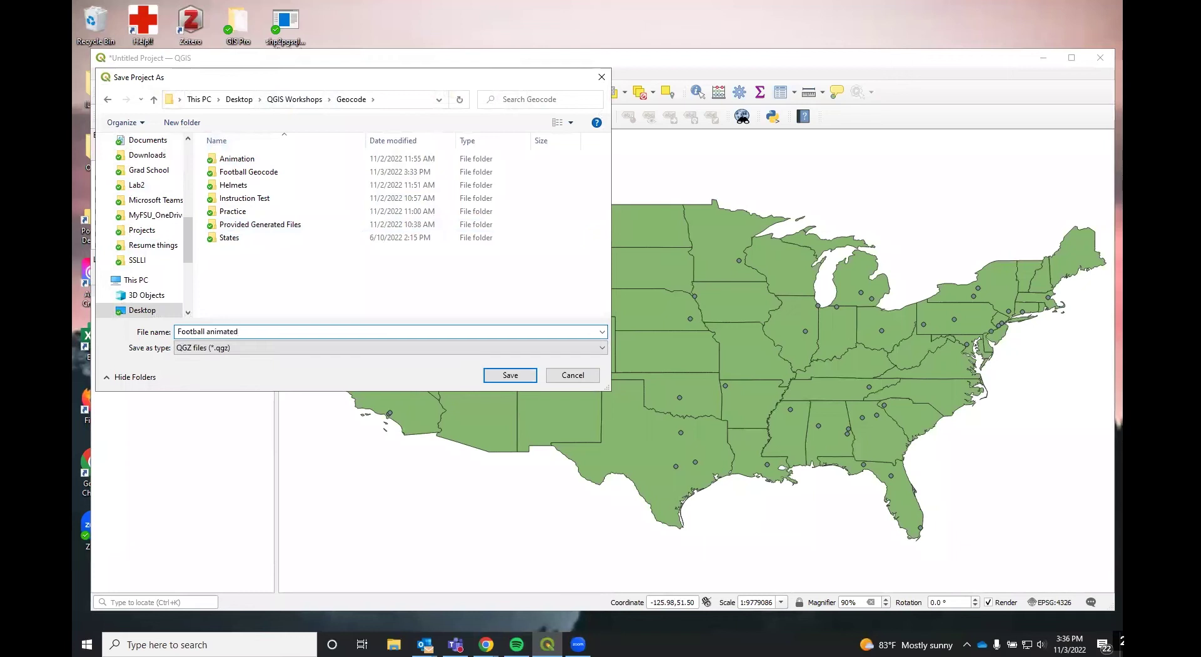
left_click(508, 376)
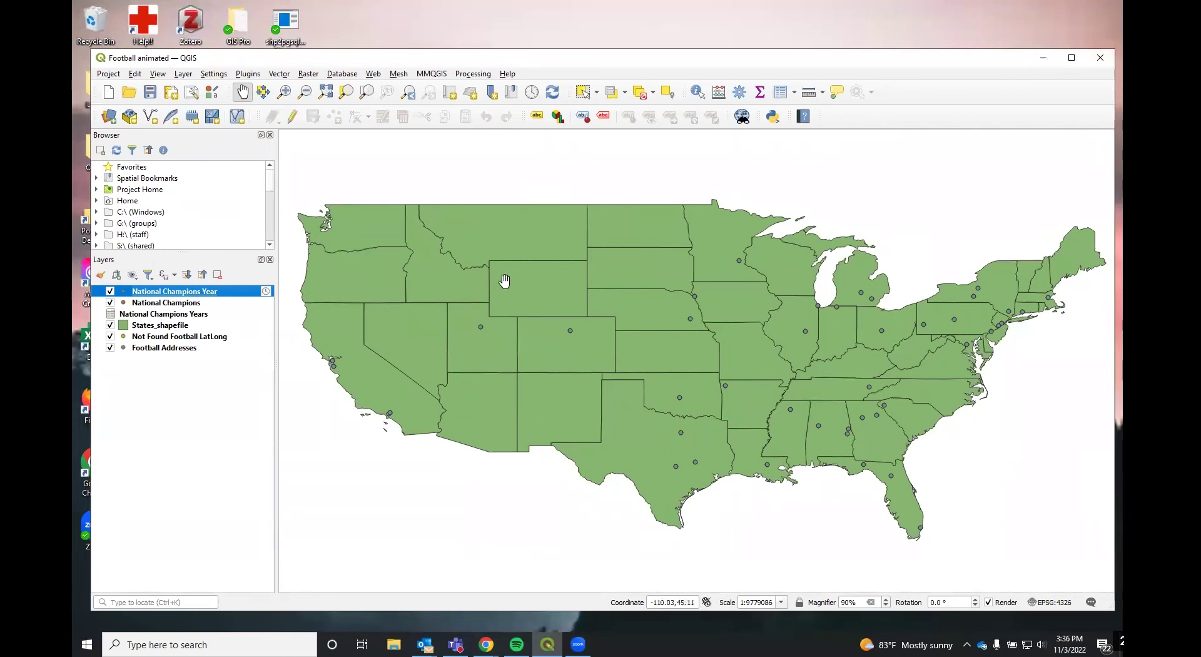
Close QGIS, restart it from the desktop's QGIS folder and reopen the recent project Football animated
left_click(1101, 58)
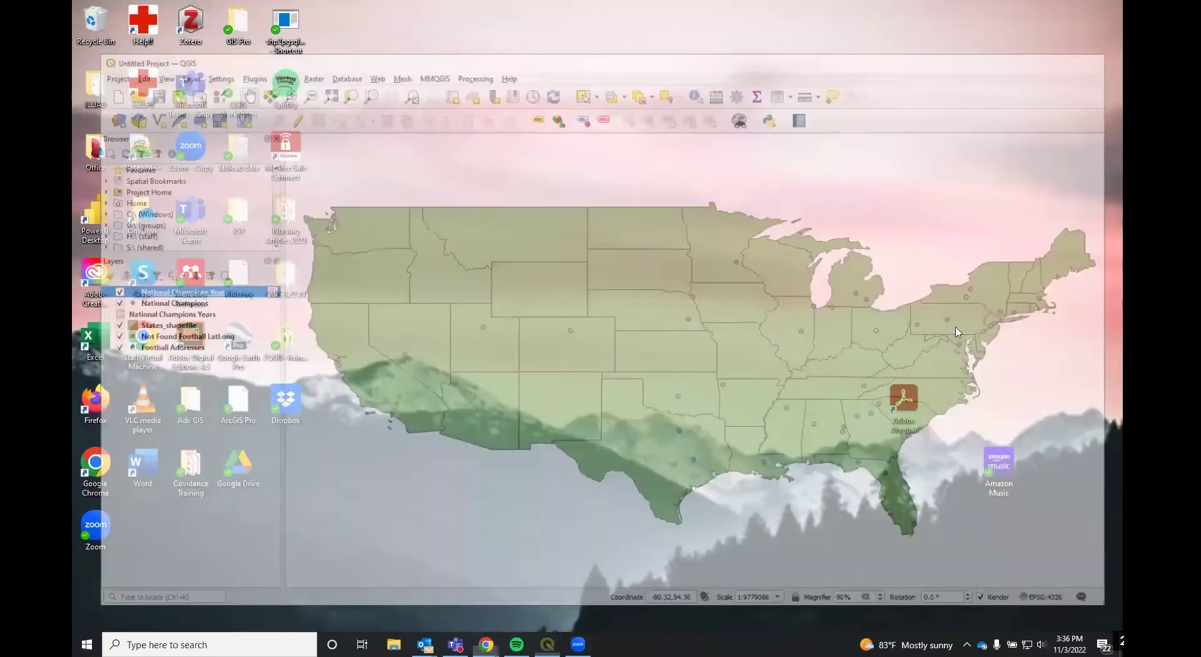
double_click(278, 284)
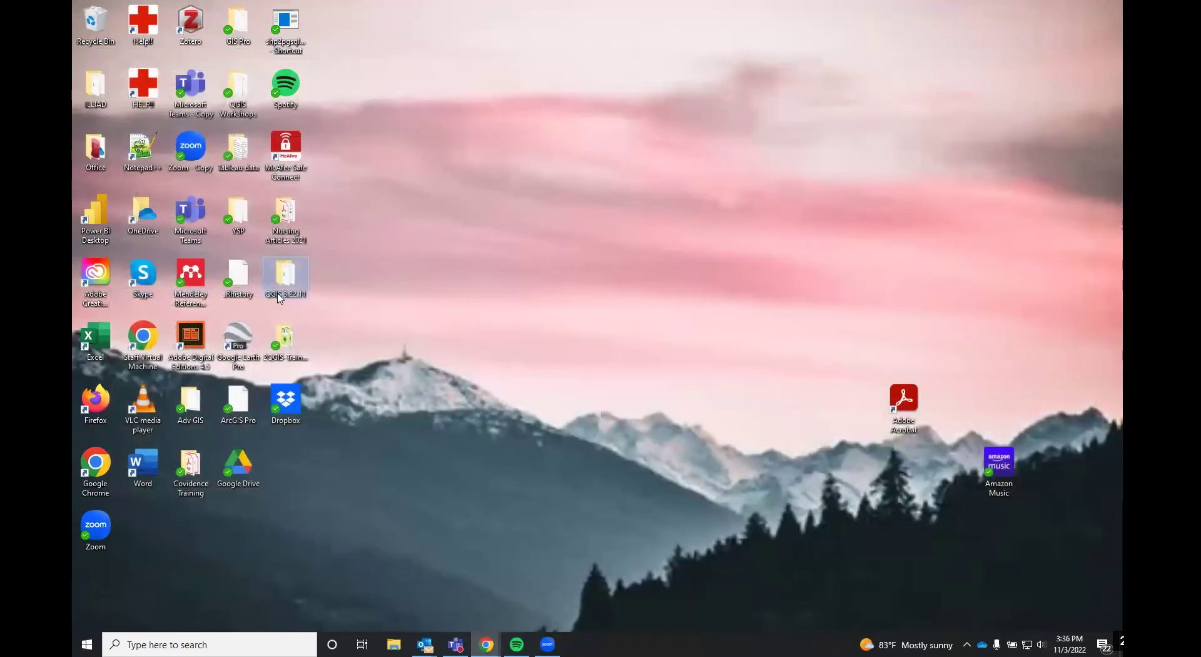
double_click(490, 241)
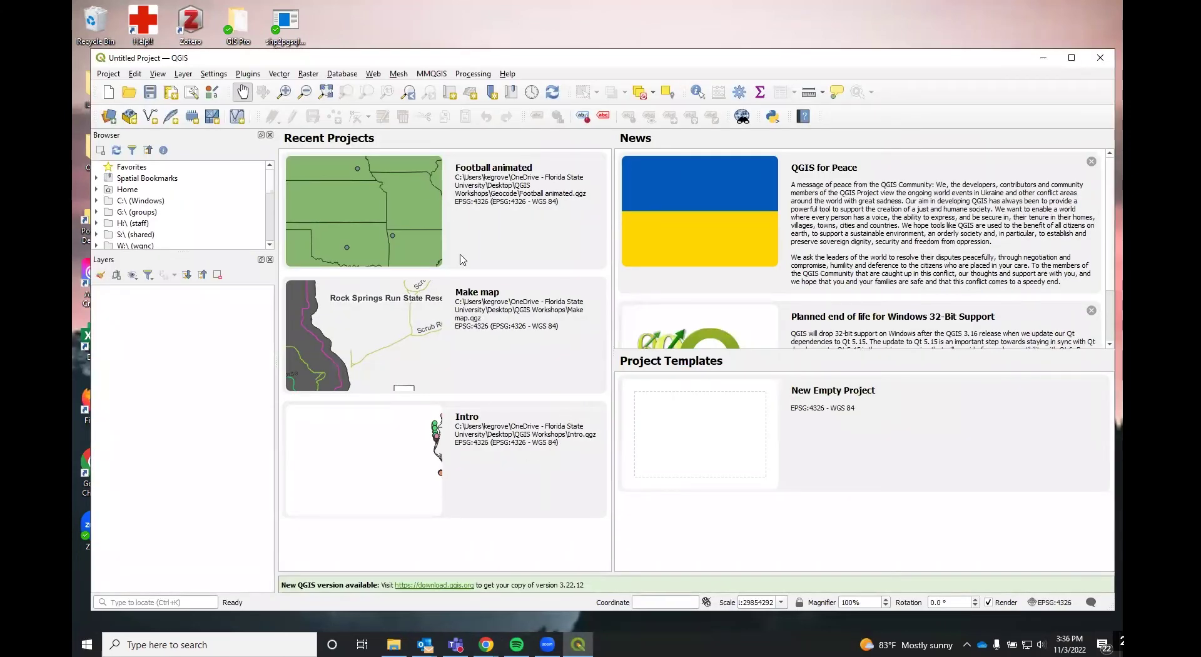
double_click(437, 185)
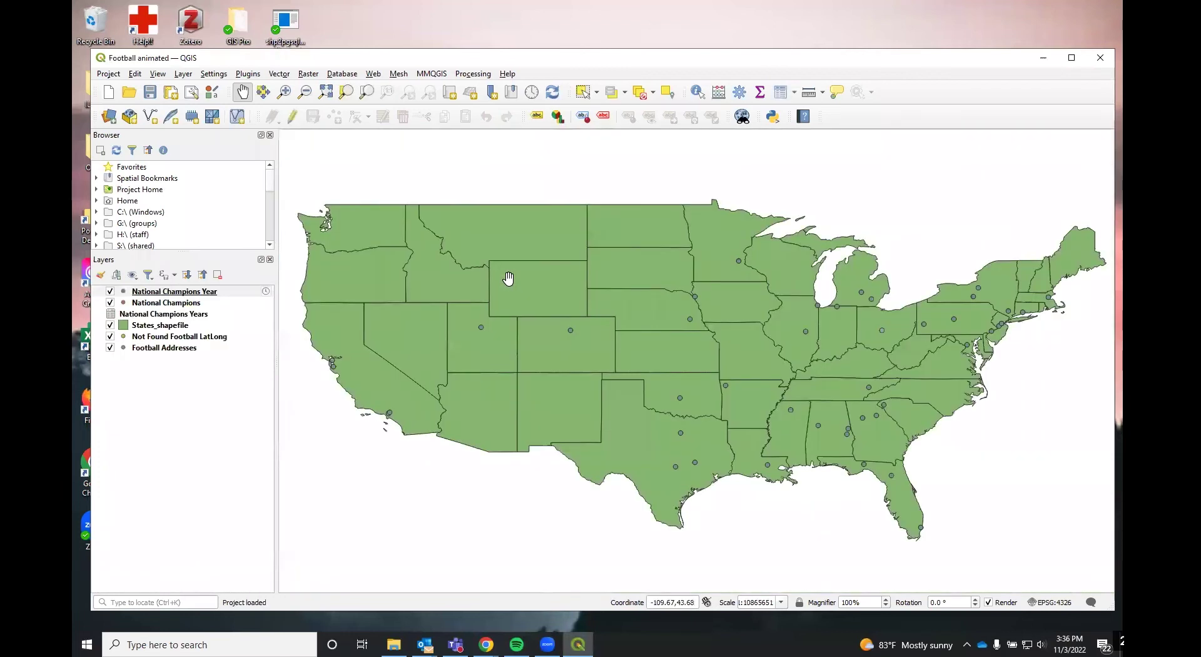
Review the temporal settings of the National Champions Year layer in the reopened project
left_click(266, 291)
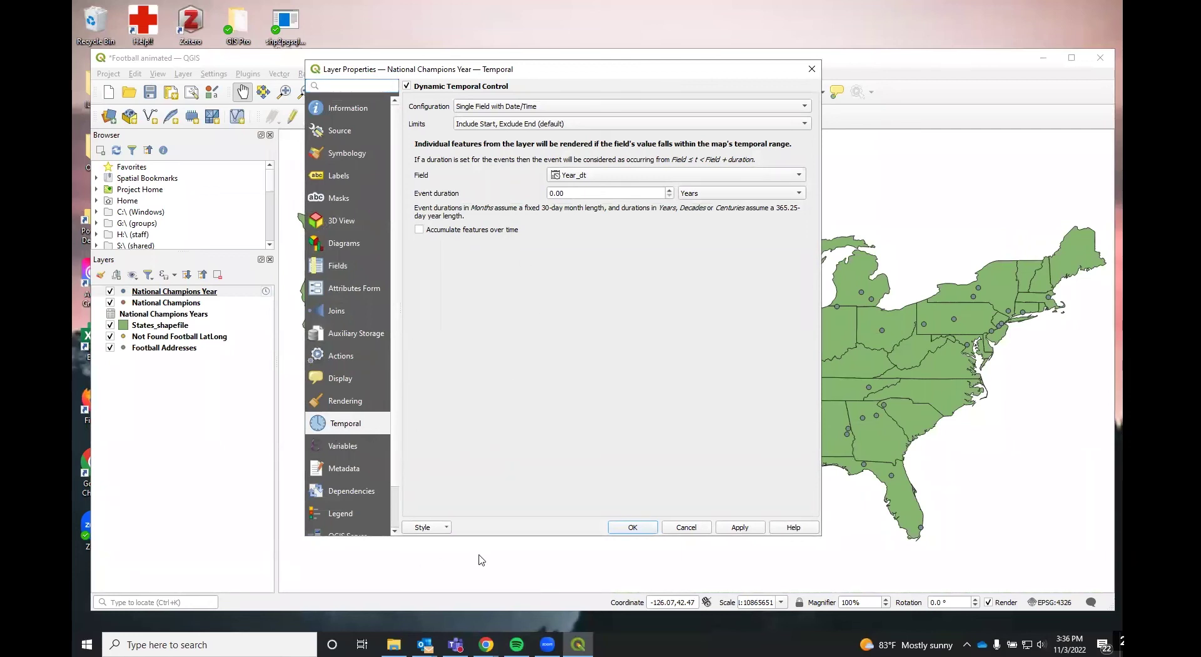
left_click(725, 529)
left_click(680, 529)
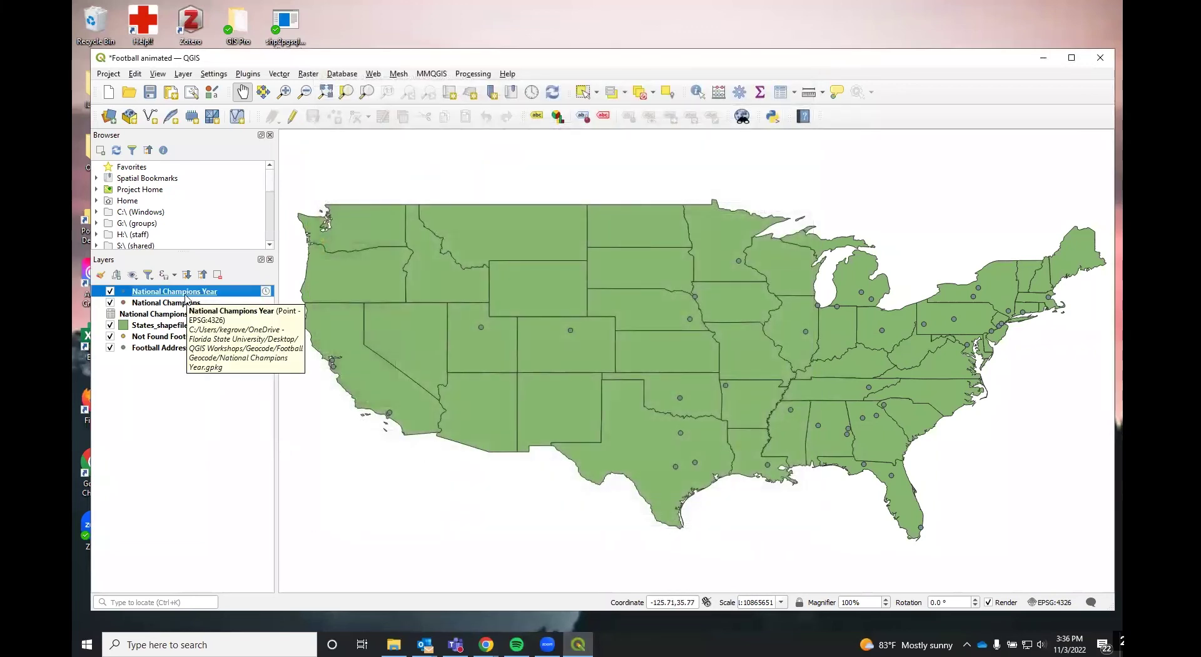
scroll(299, 166, "down", 1)
scroll(299, 166, "up", 1)
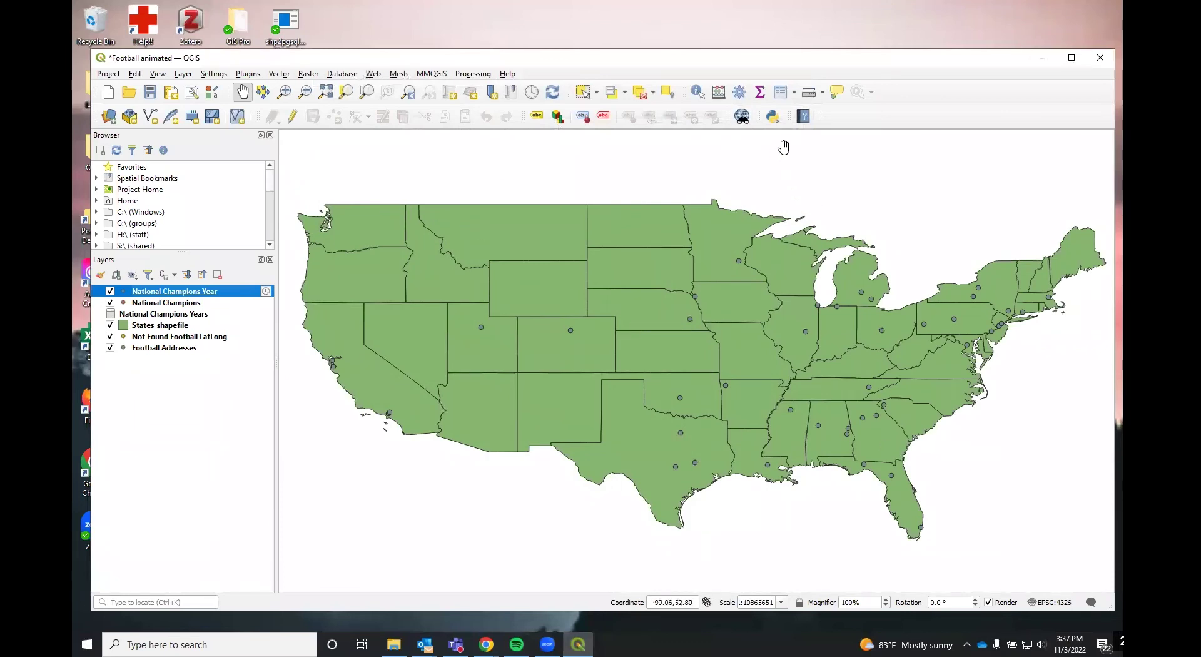
Open the Temporal Controller, switch on animated temporal navigation and set the animation step to 1 year
left_click(533, 94)
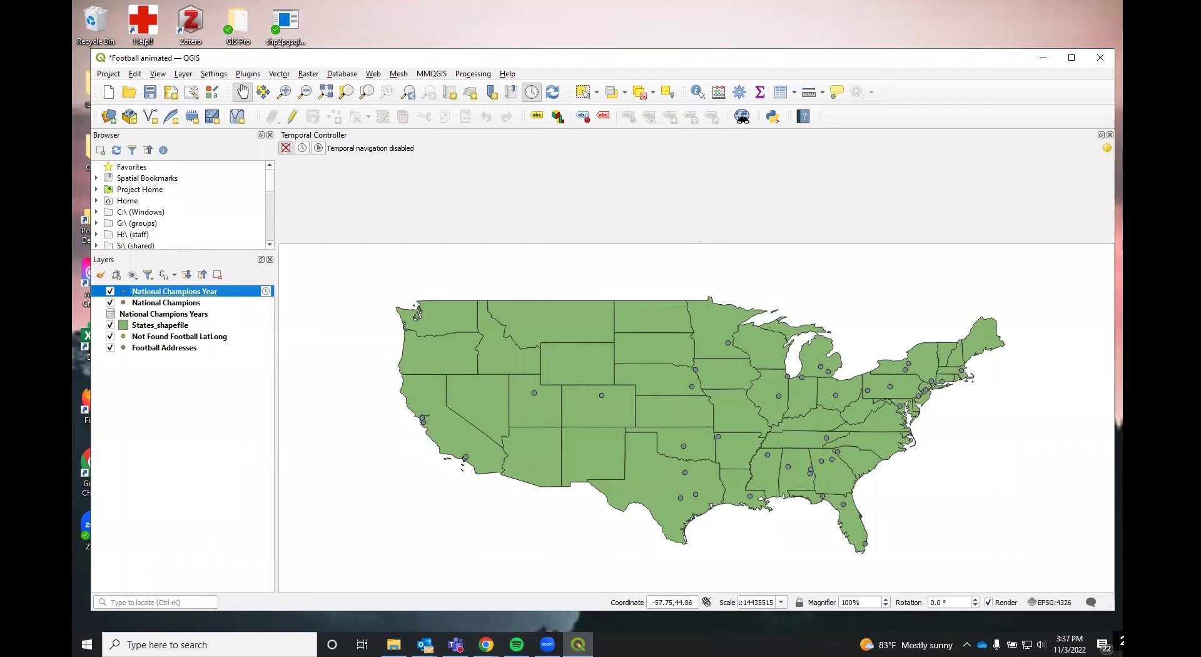
left_click(319, 149)
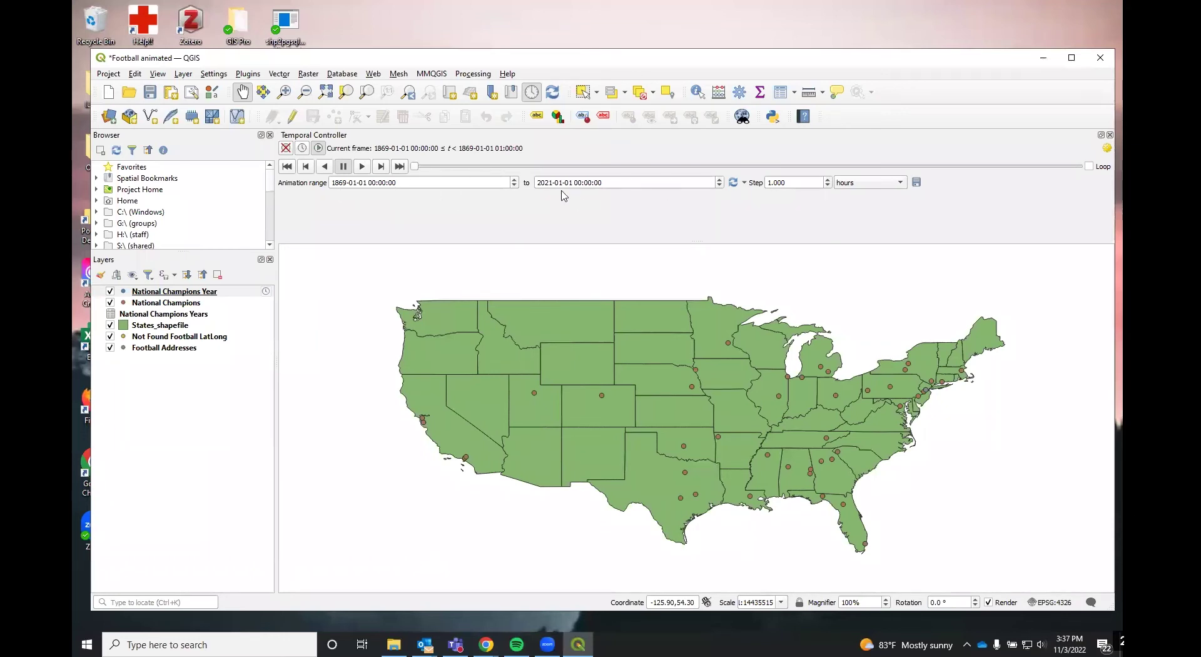
left_click(734, 183)
left_click(900, 183)
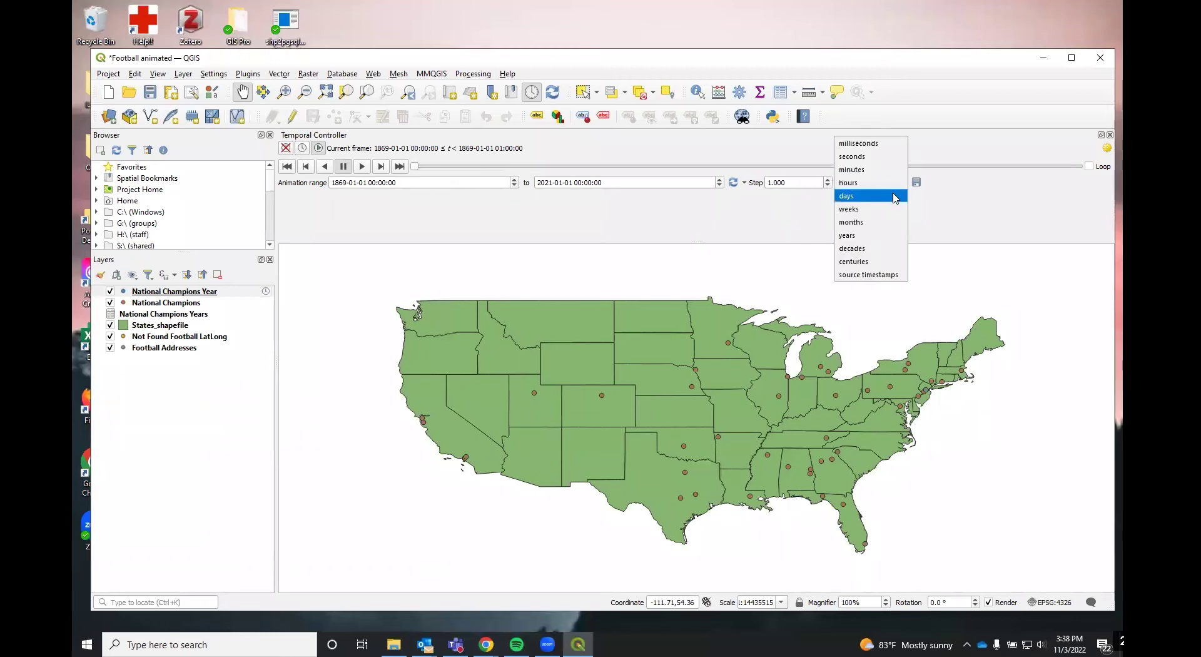
left_click(880, 236)
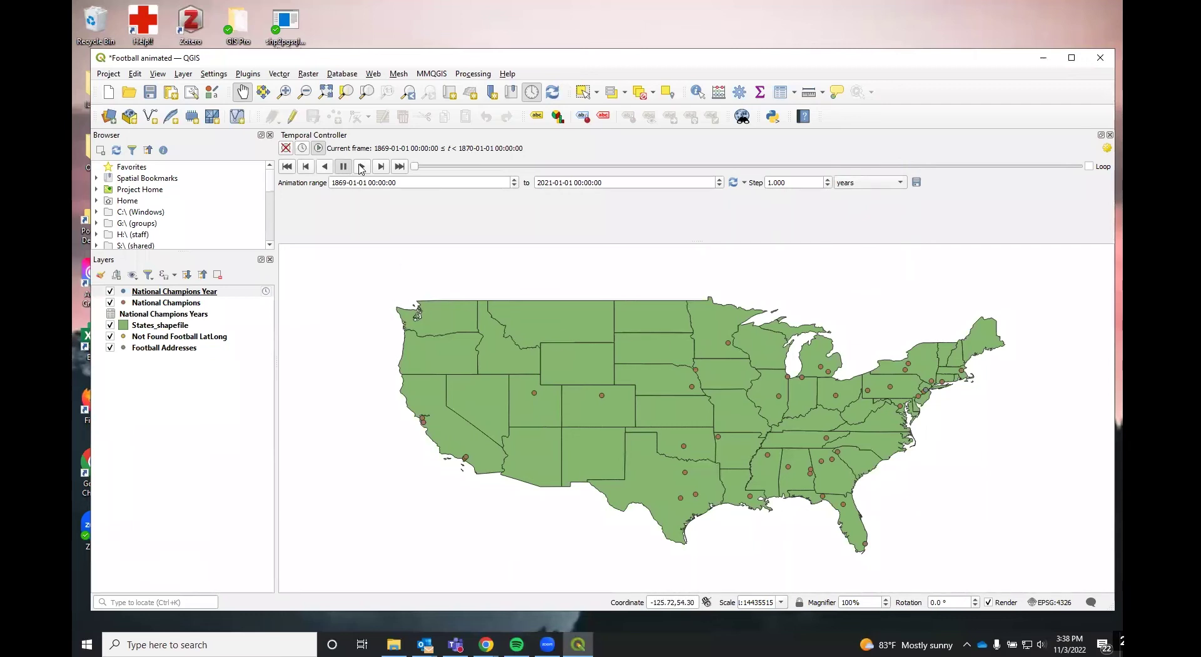
Play the animation briefly and hide the National Champions, Not Found Football LatLong and Football Addresses layers
left_click(362, 166)
left_click(362, 166)
left_click(109, 302)
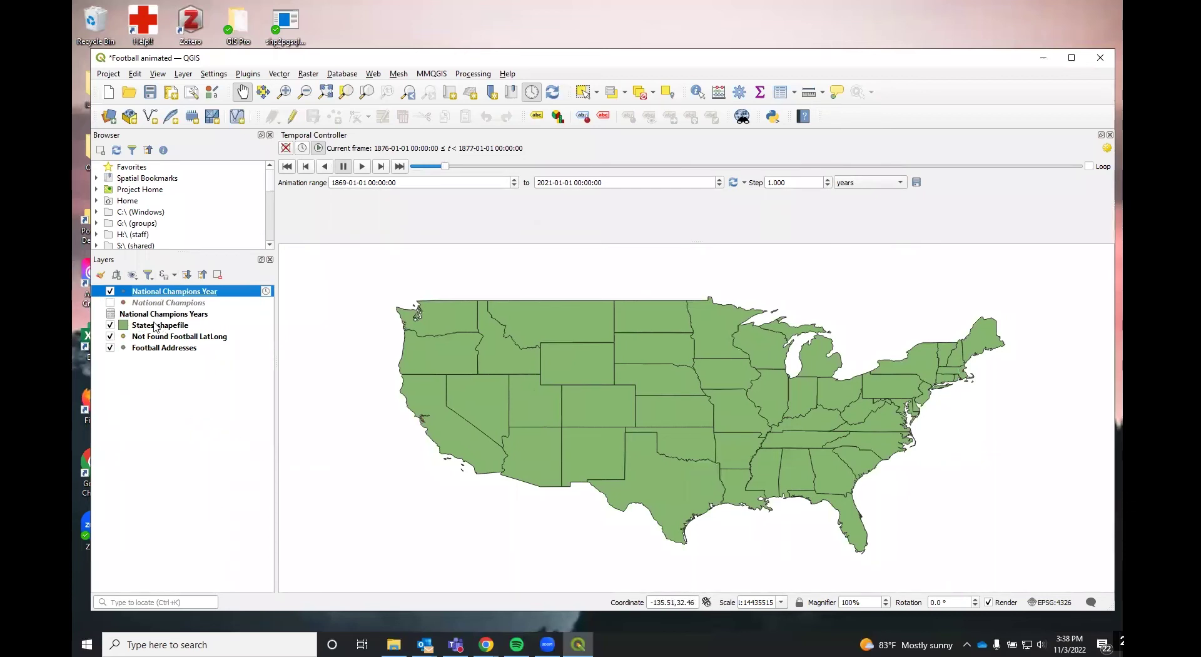
left_click(111, 337)
left_click(109, 348)
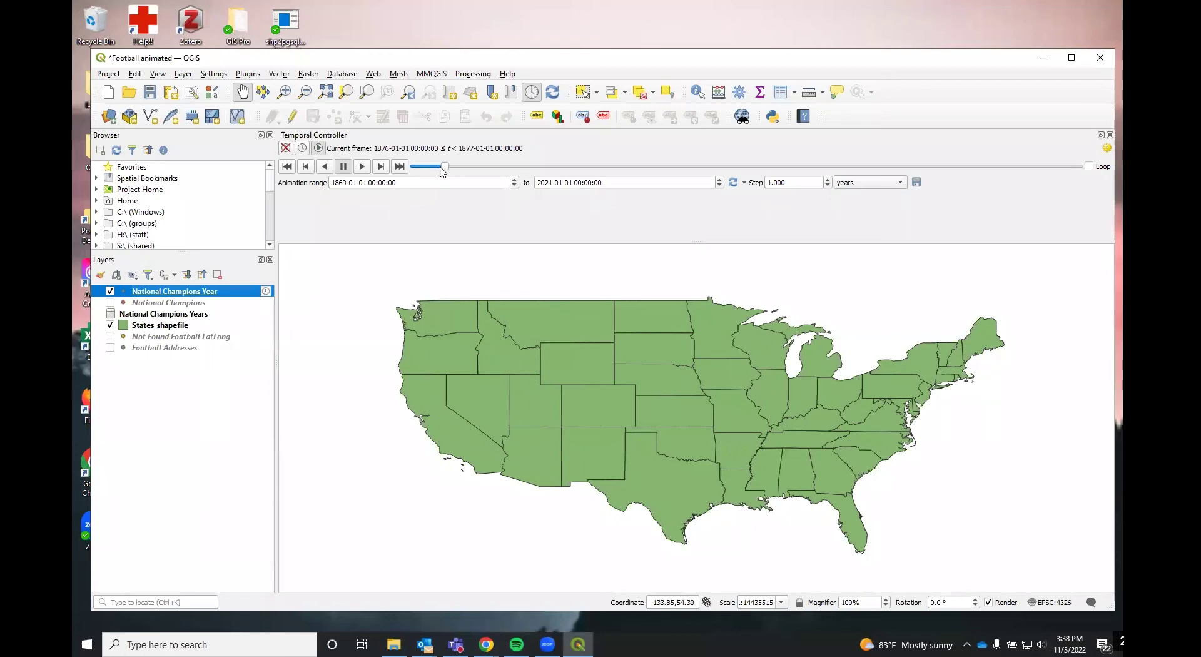
Rewind the temporal animation to its first frame, replay it and pause
left_click_drag(444, 167, 410, 167)
left_click(364, 170)
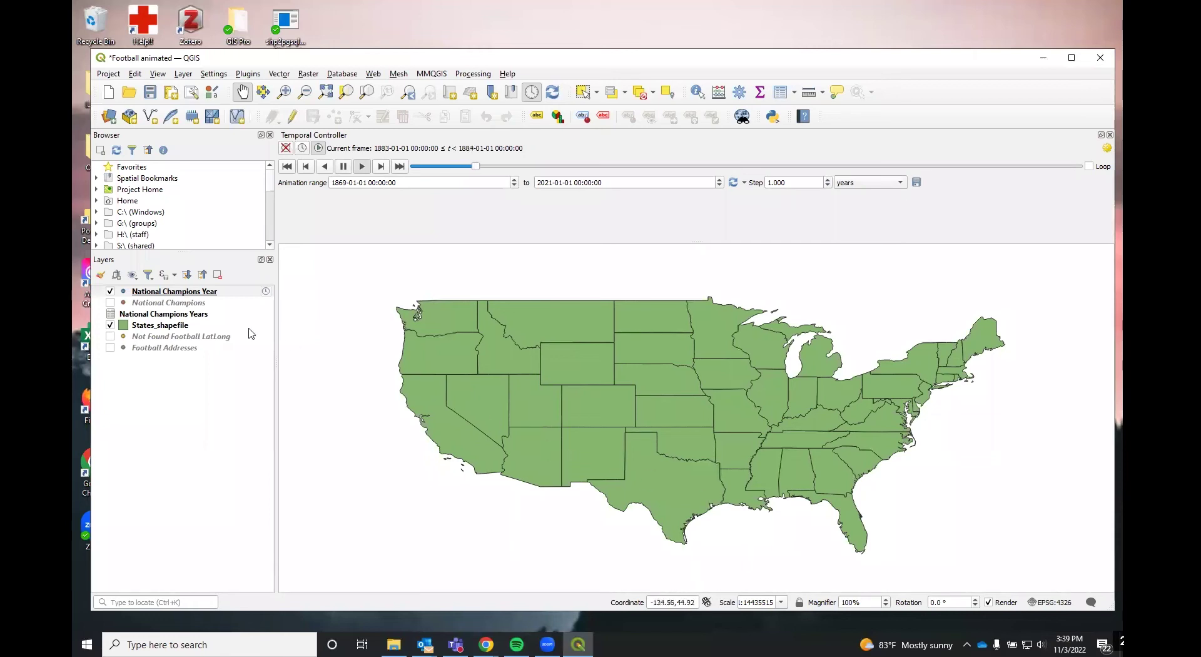
left_click(345, 167)
Examine the attribute table of the National Champions Year layer for its features
right_click(182, 291)
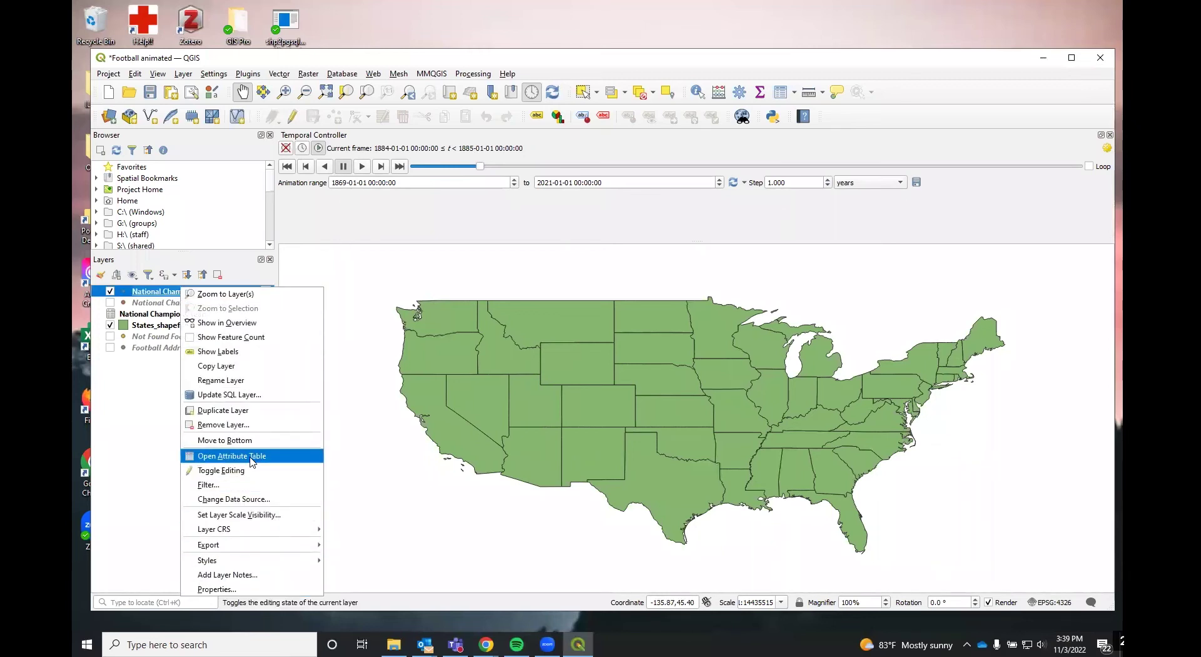
left_click(275, 456)
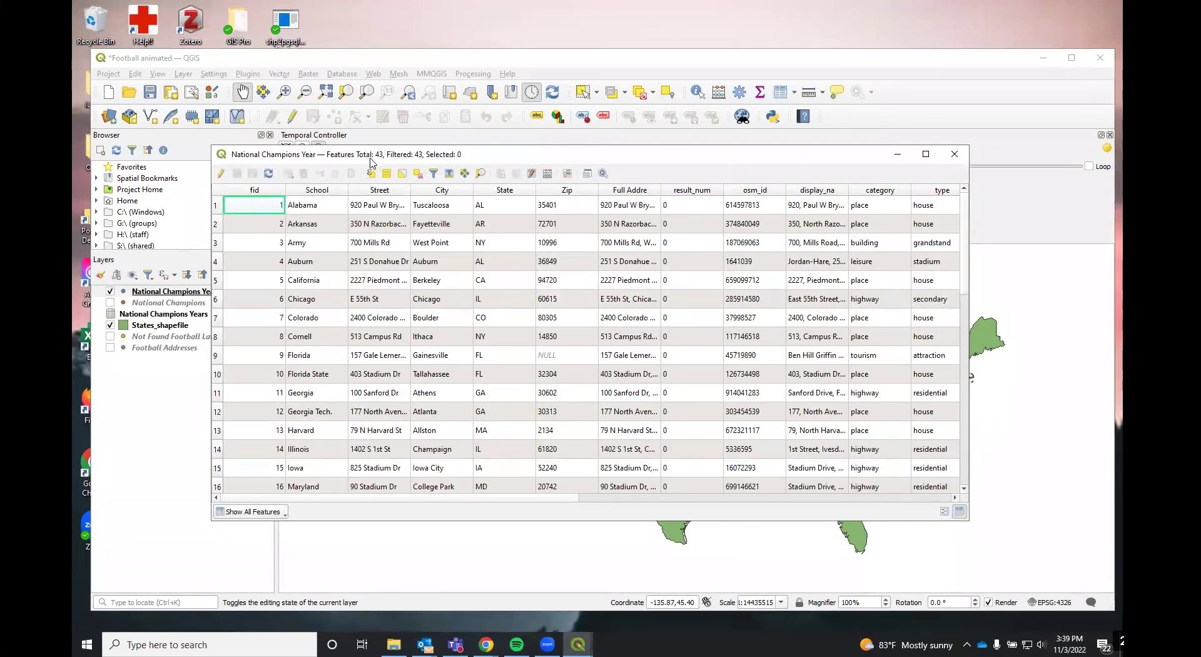
left_click(953, 154)
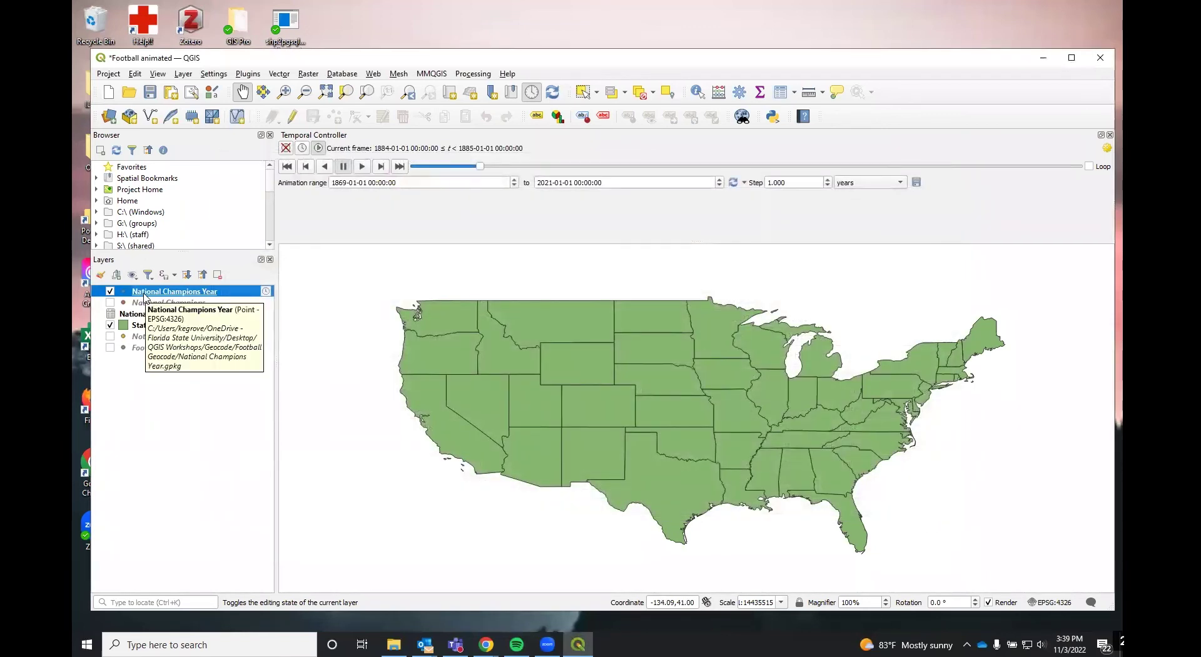
Remove the National Champions Year layer from the project and show the National Champions layer
right_click(145, 295)
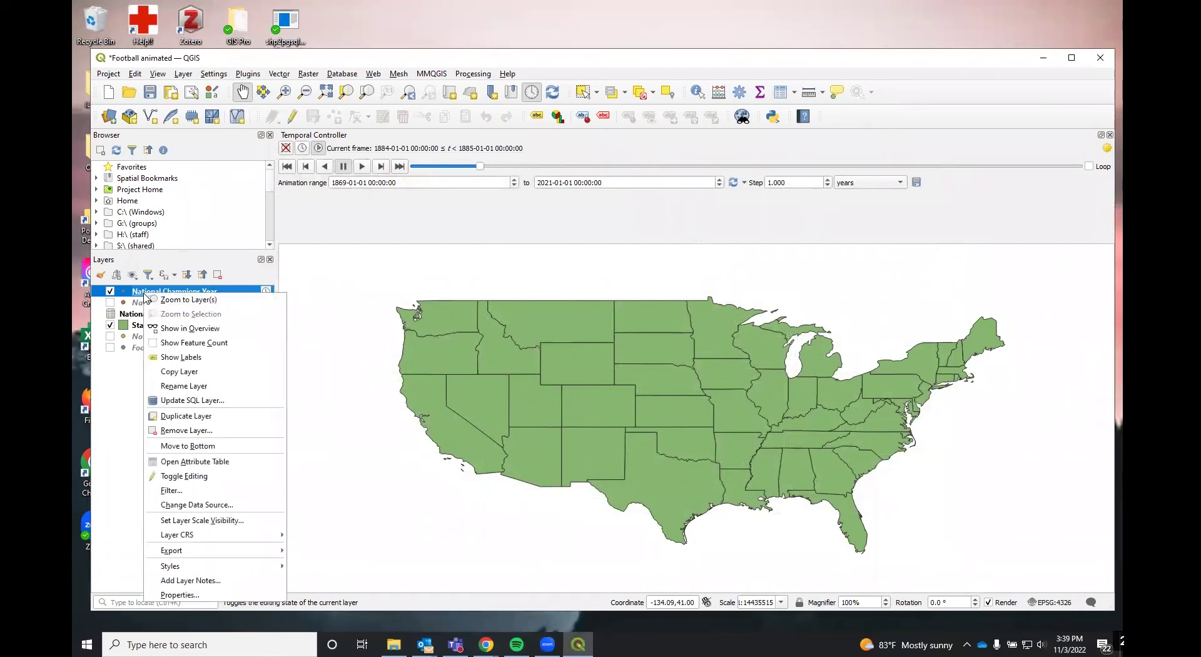
left_click(182, 436)
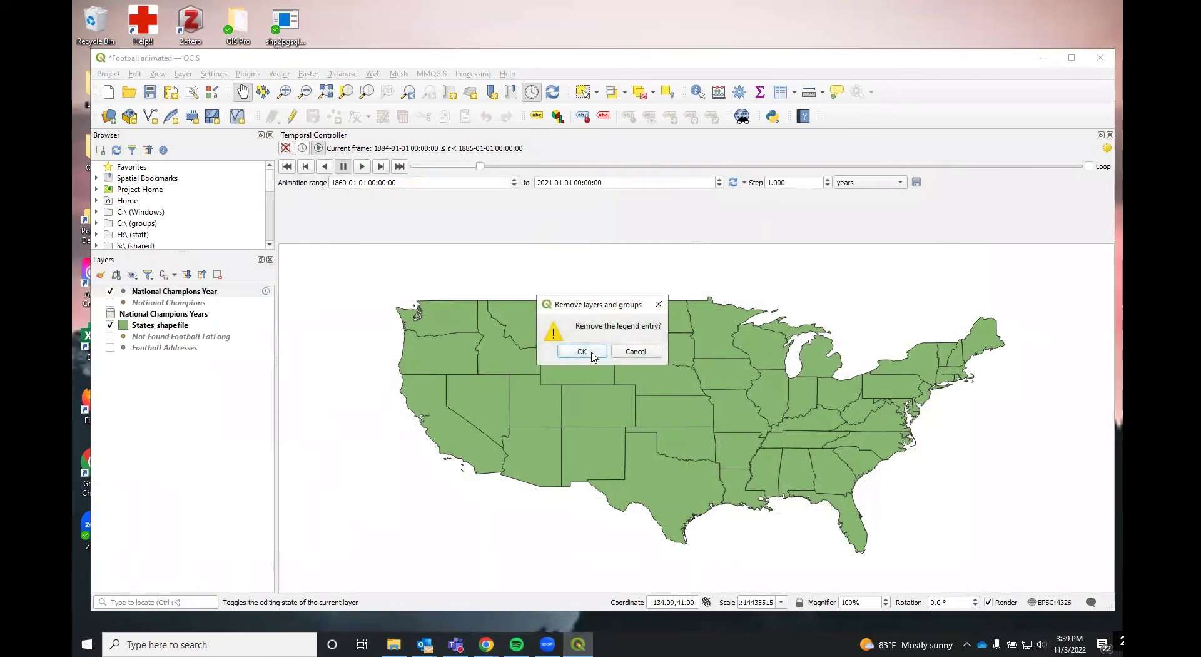
left_click(581, 351)
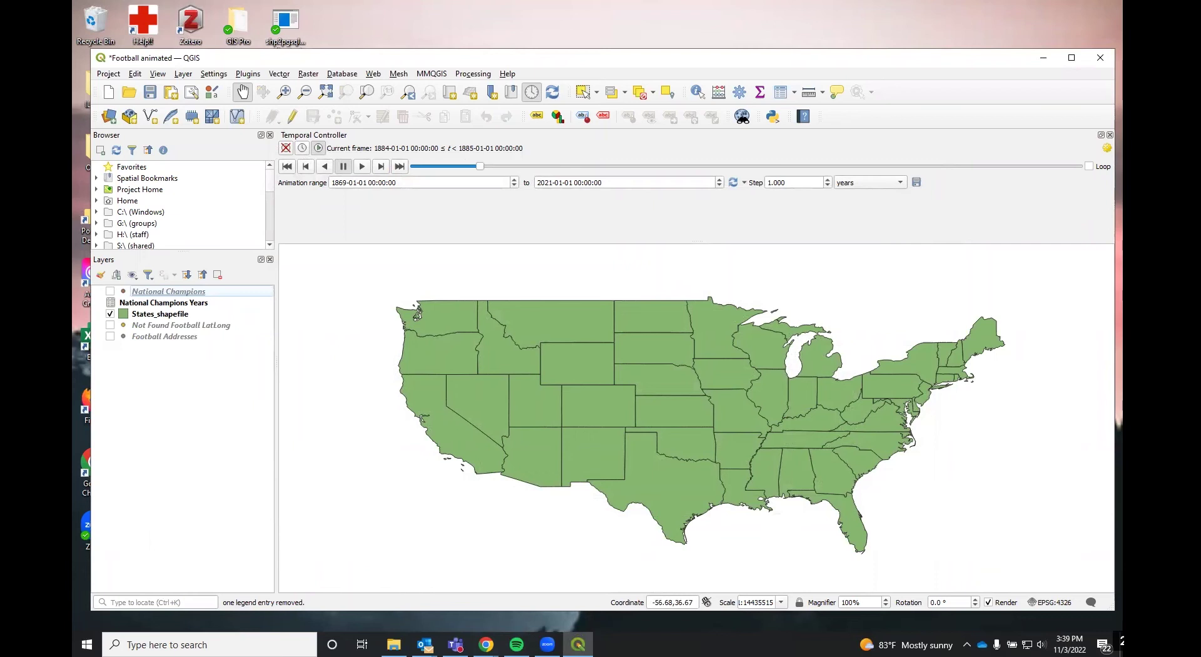
left_click(110, 291)
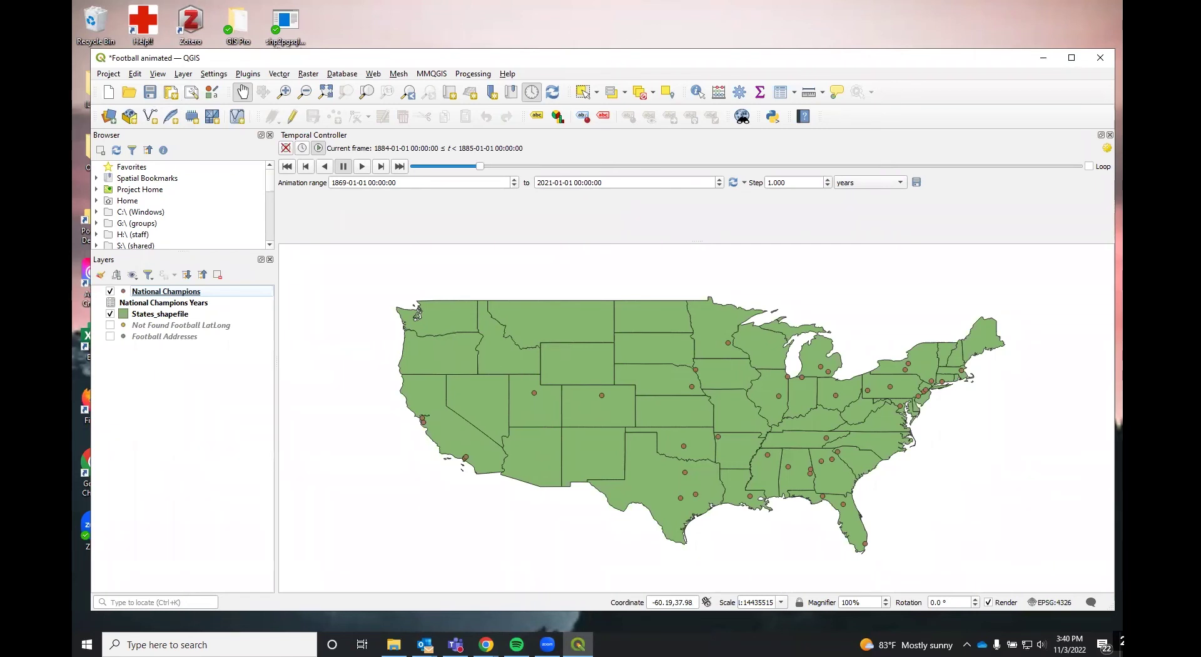
left_click(286, 77)
mouse_move(319, 146)
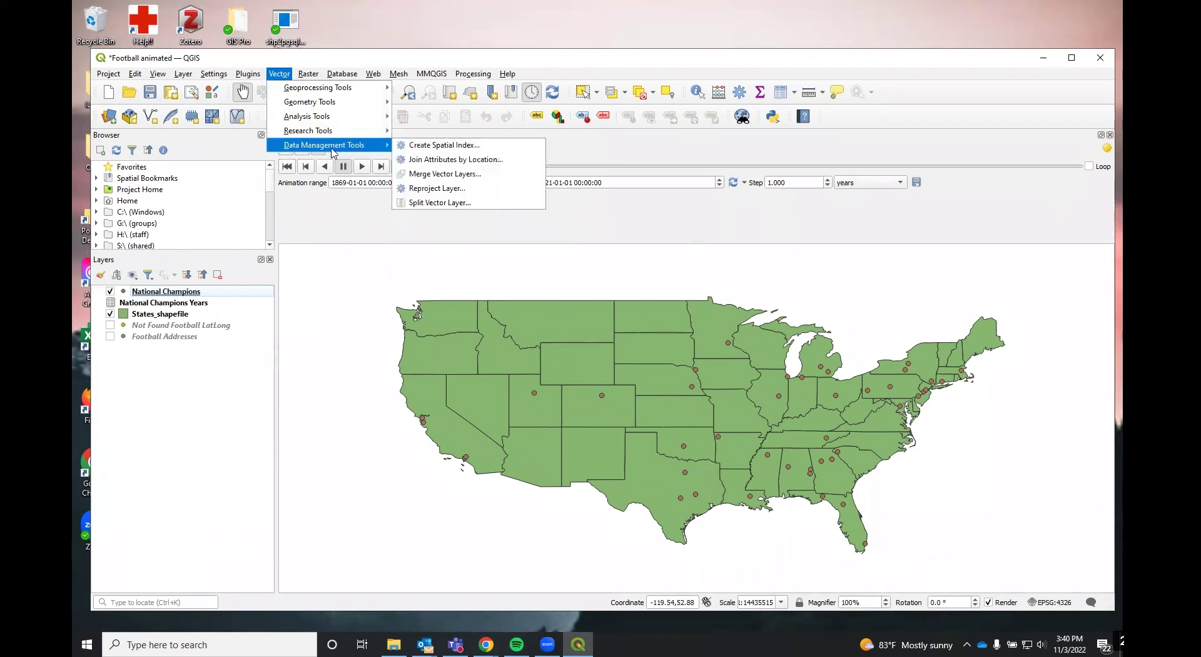
left_click(432, 178)
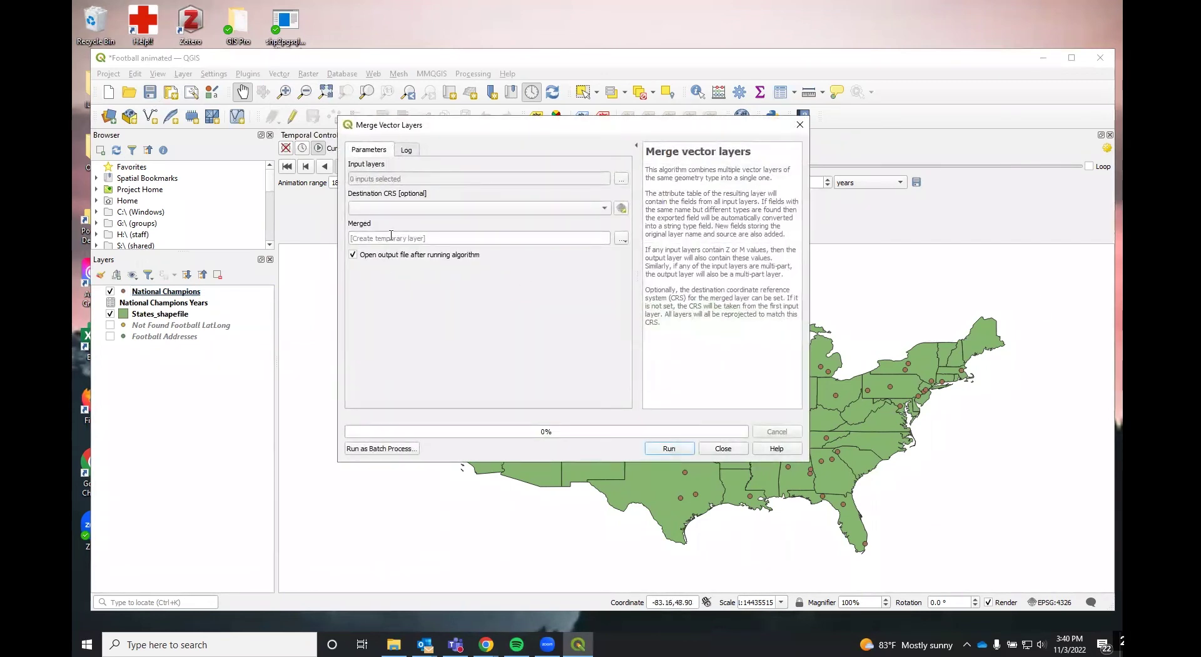
left_click(620, 179)
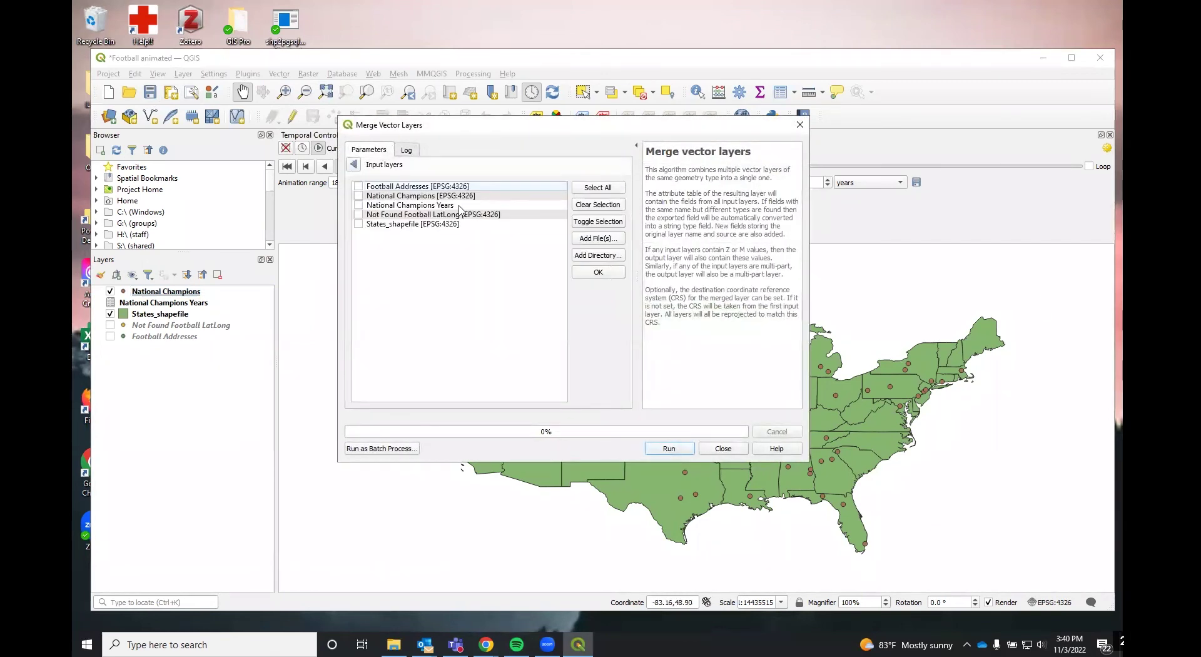
left_click(358, 206)
left_click(358, 196)
left_click(358, 205)
left_click(588, 272)
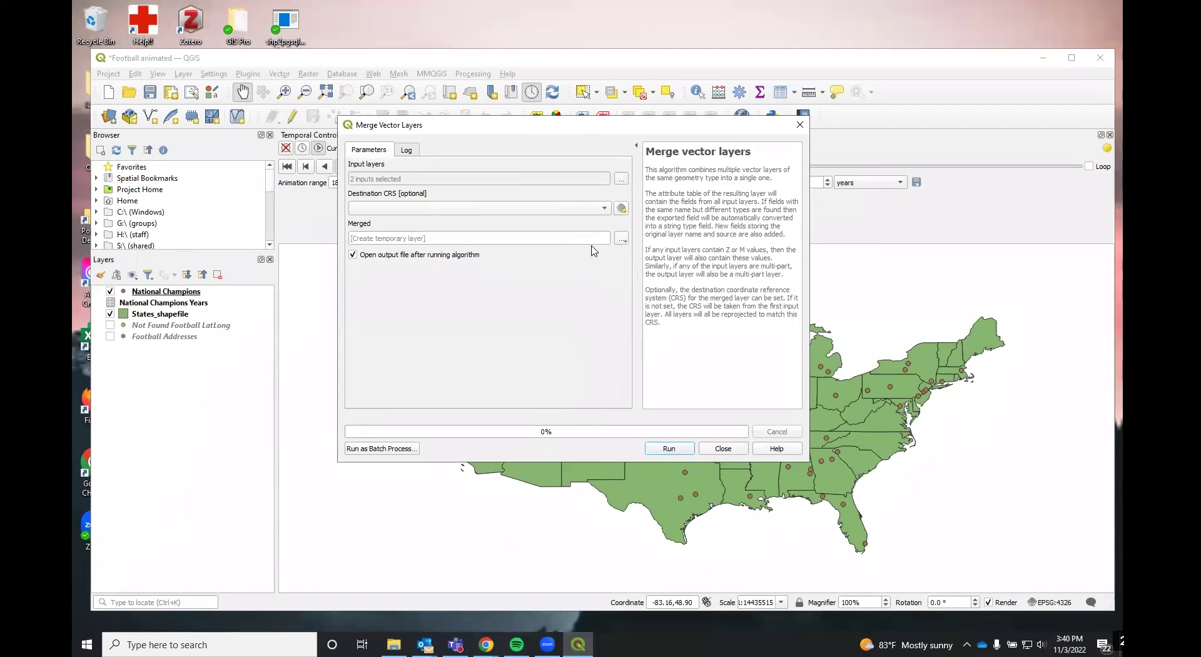
left_click(621, 238)
left_click(653, 266)
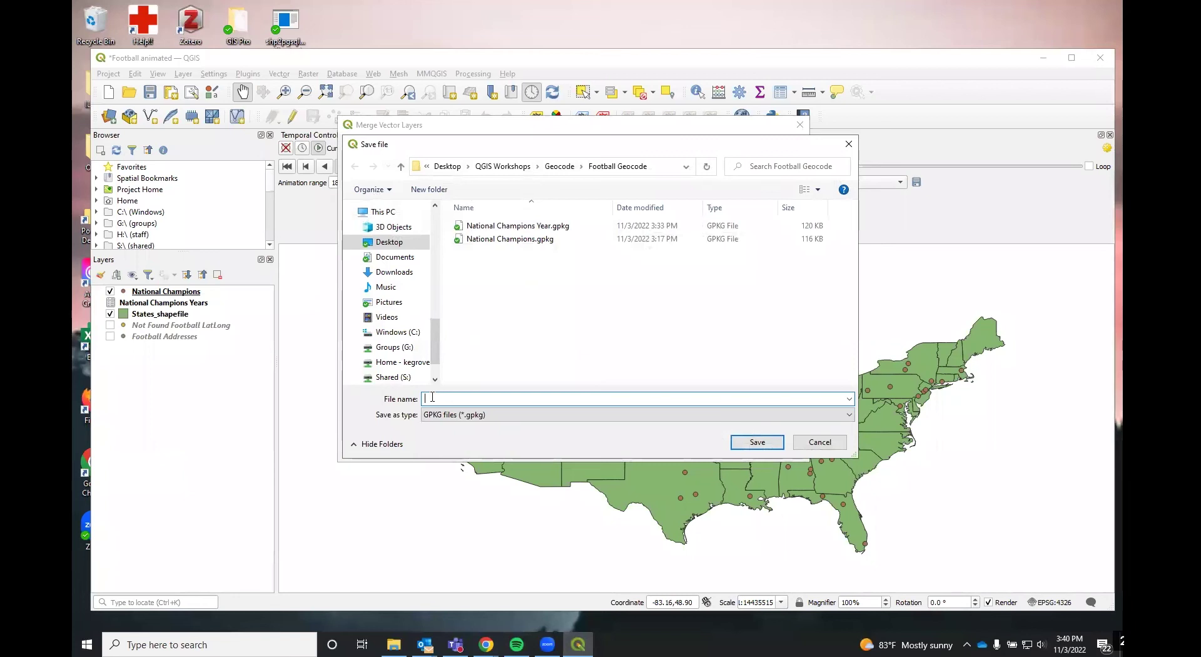
type("Na")
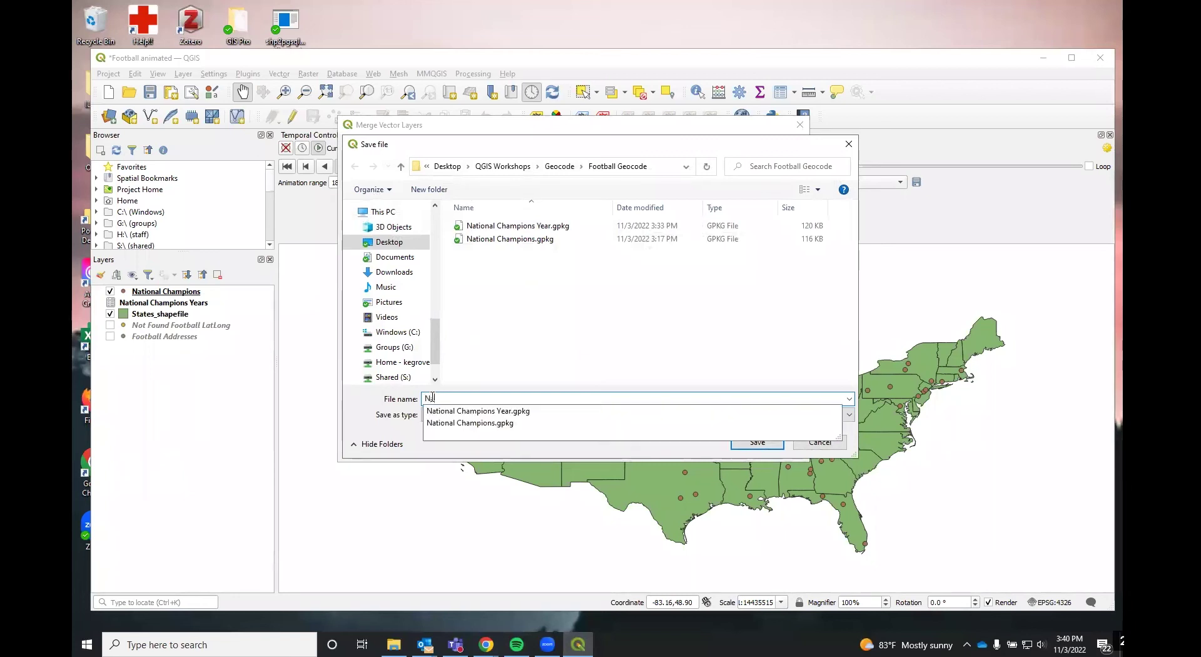
type("tional Champions Years2")
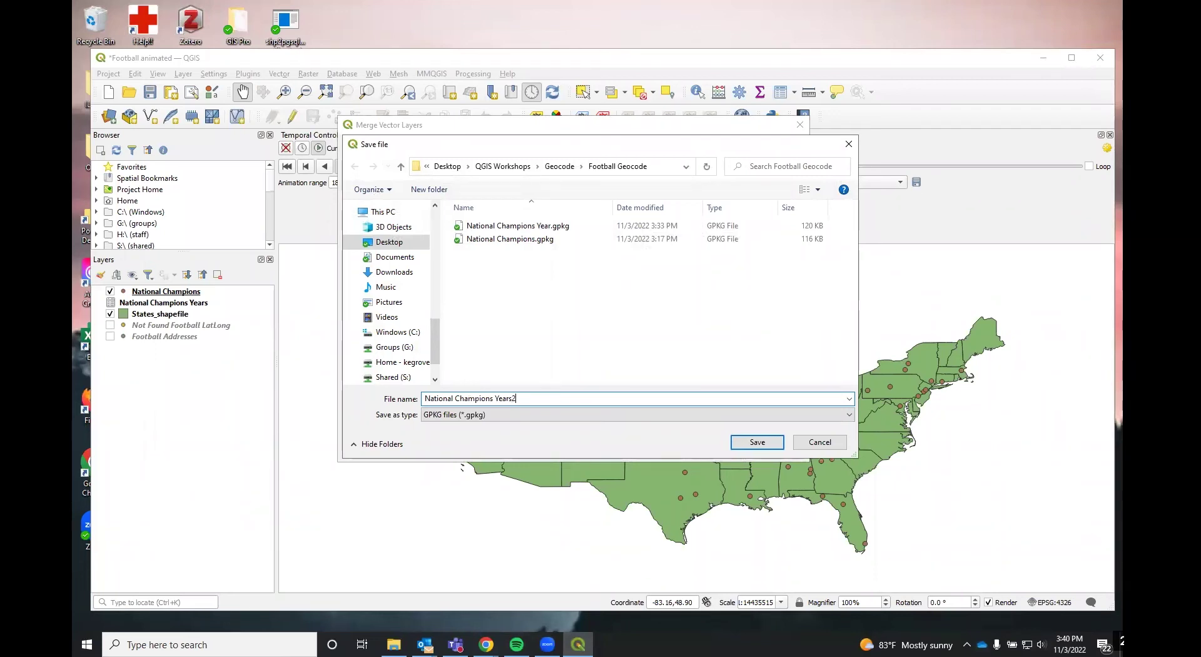
left_click(813, 443)
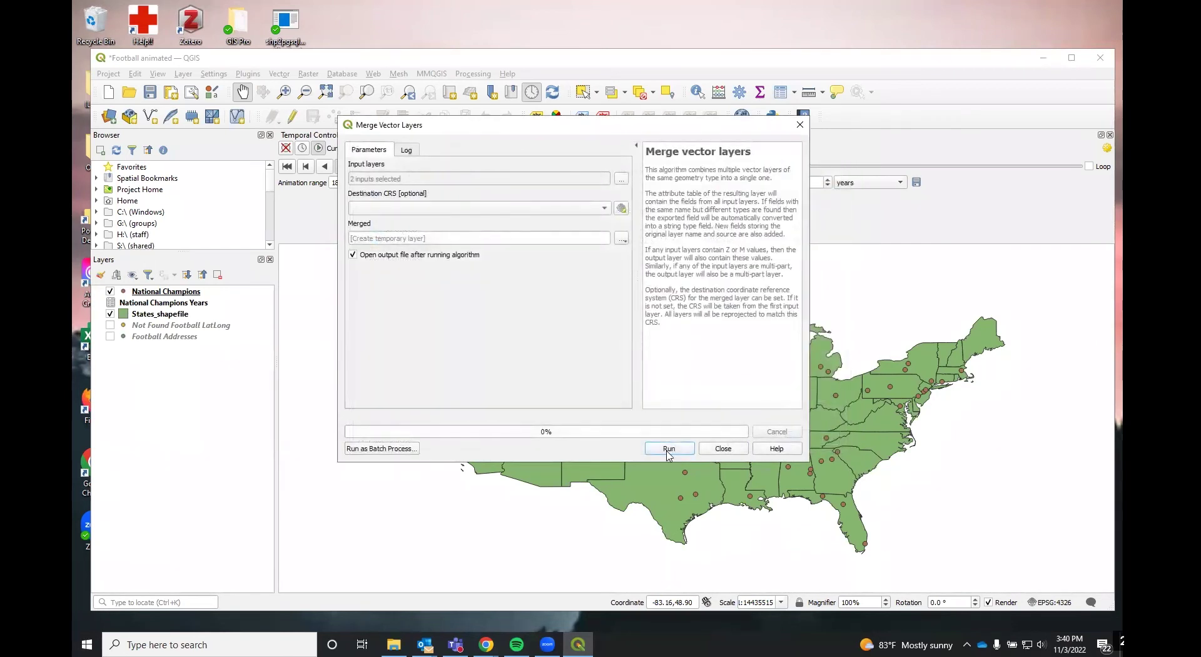
left_click(723, 448)
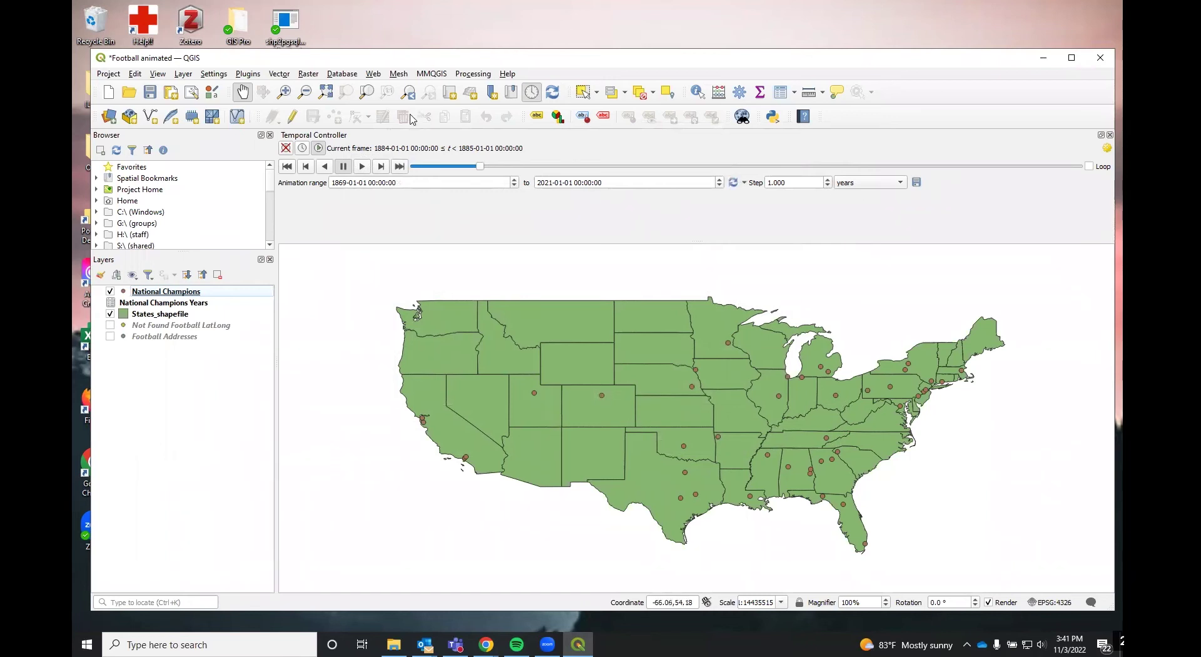
Start Join Attributes by Field Value with National Champions as the input layer and School as its table field
left_click(472, 74)
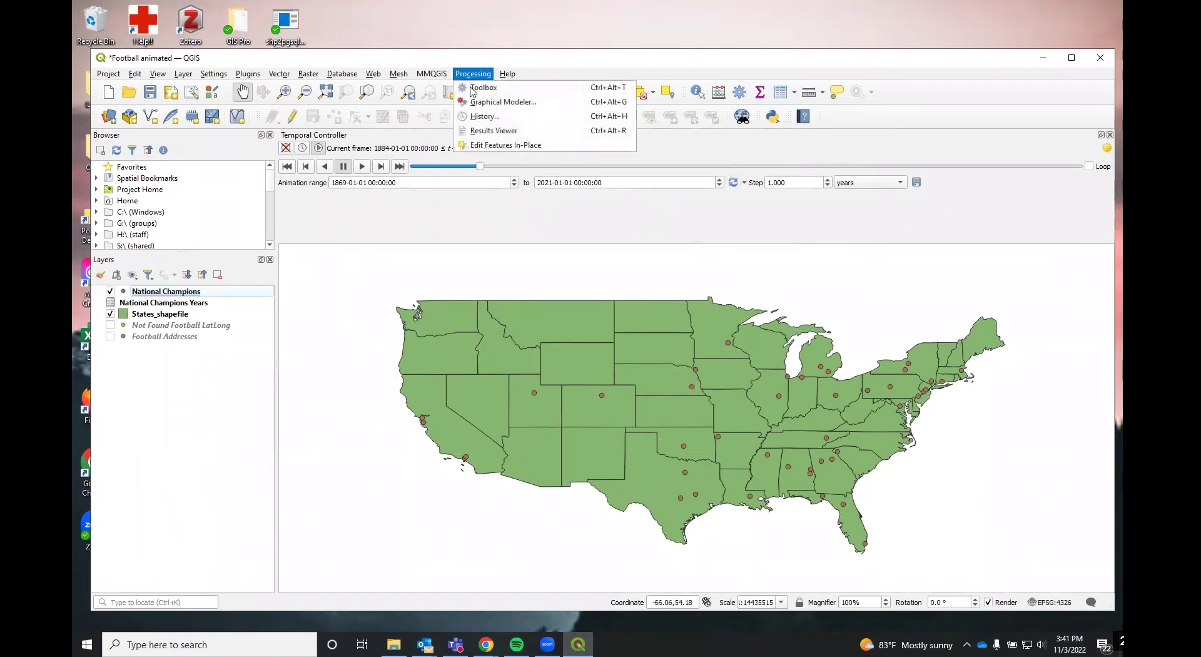
left_click(472, 88)
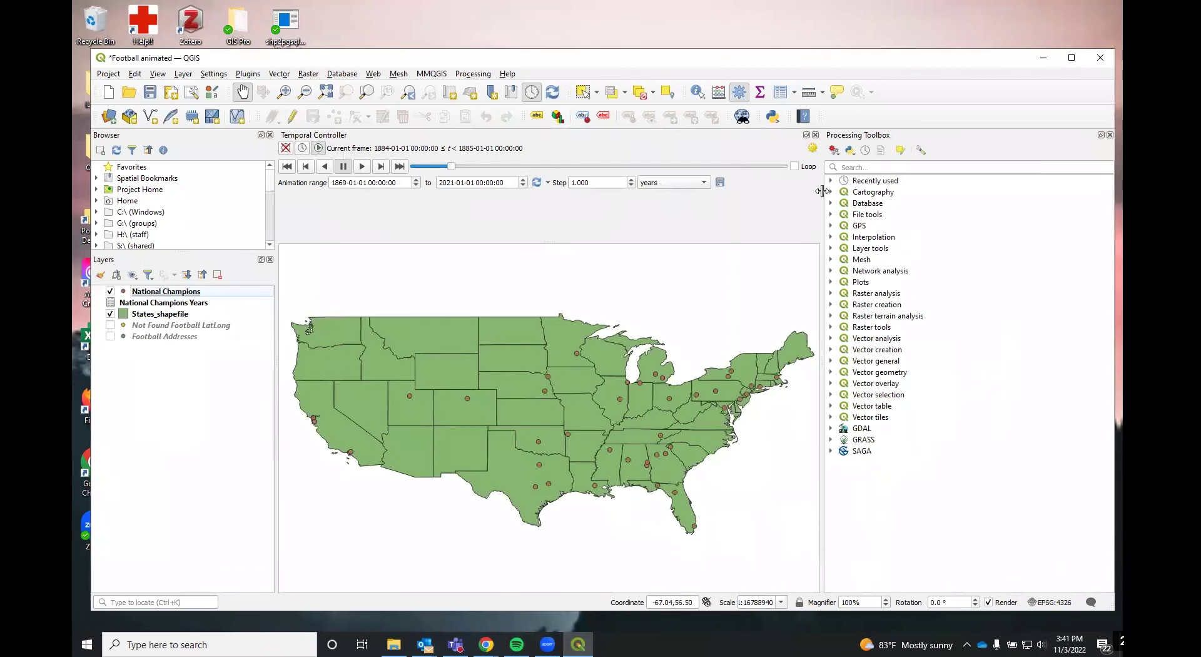
left_click(830, 181)
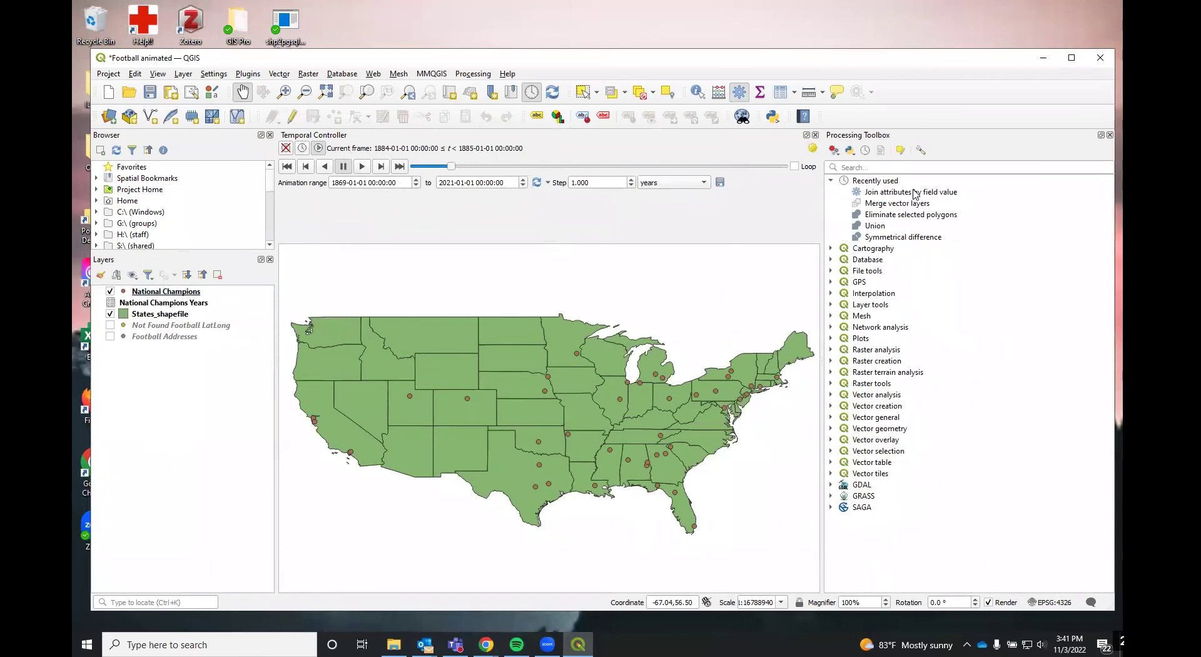
left_click(906, 196)
double_click(906, 196)
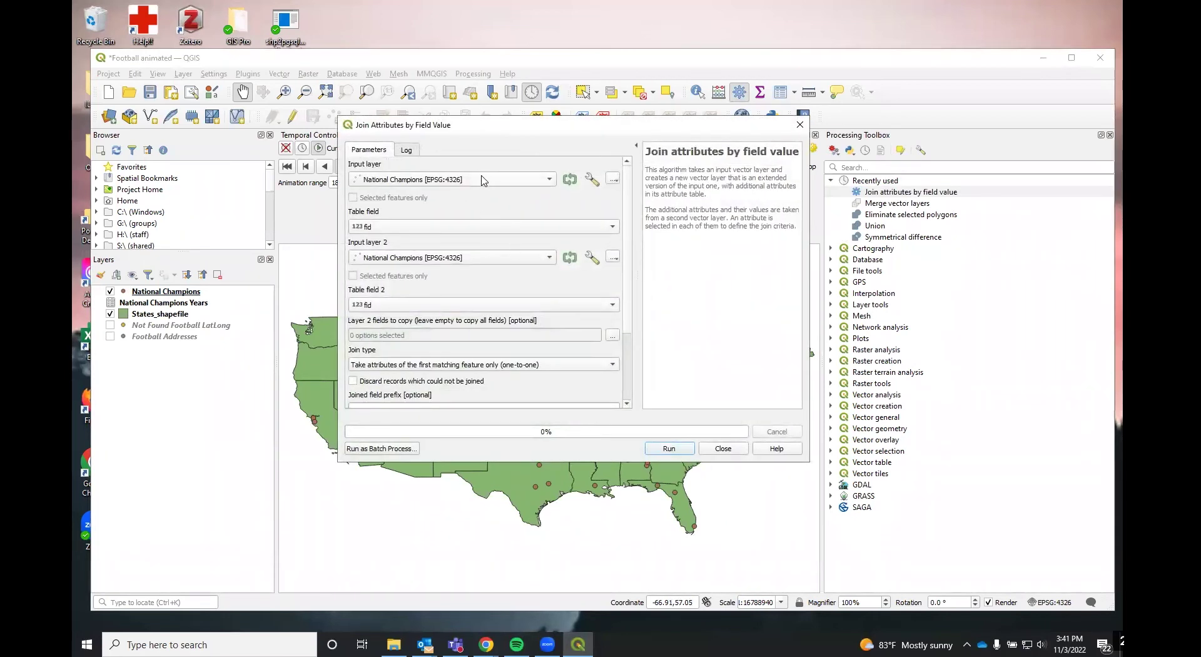
left_click(548, 178)
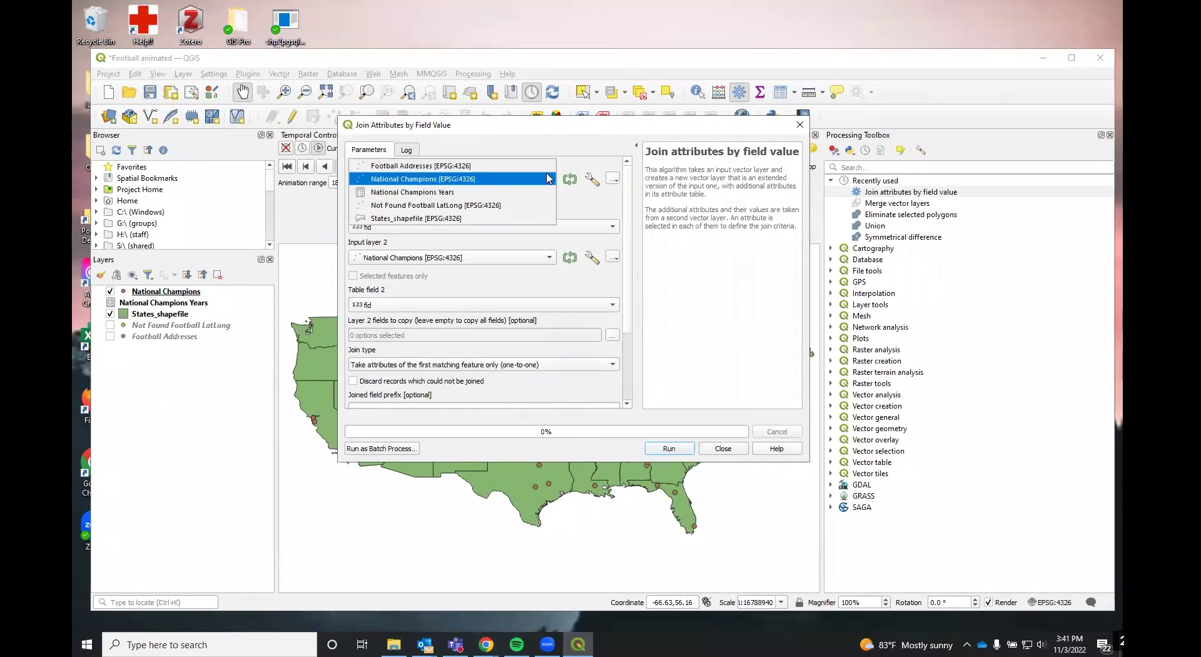
left_click(422, 181)
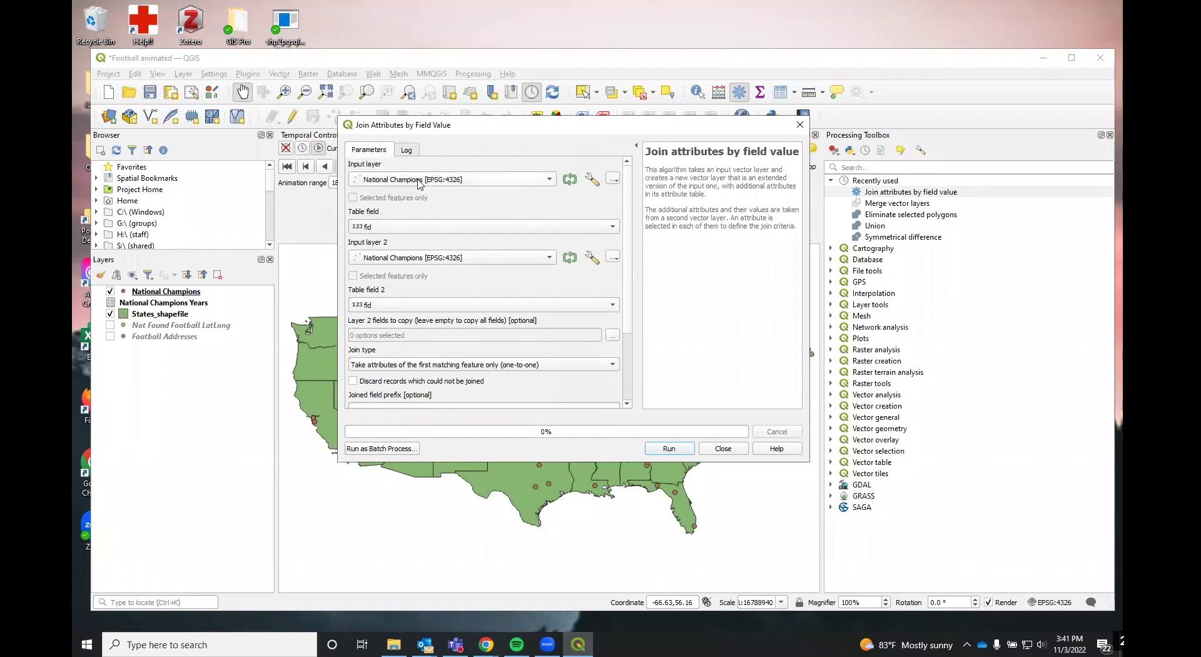
left_click(496, 229)
left_click(471, 245)
Join to the National Champions Years table on Winning School, creating a separate feature for each matching feature (one-to-many)
left_click(469, 258)
left_click(459, 273)
left_click(407, 305)
left_click(403, 318)
scroll(496, 388, "down", 2)
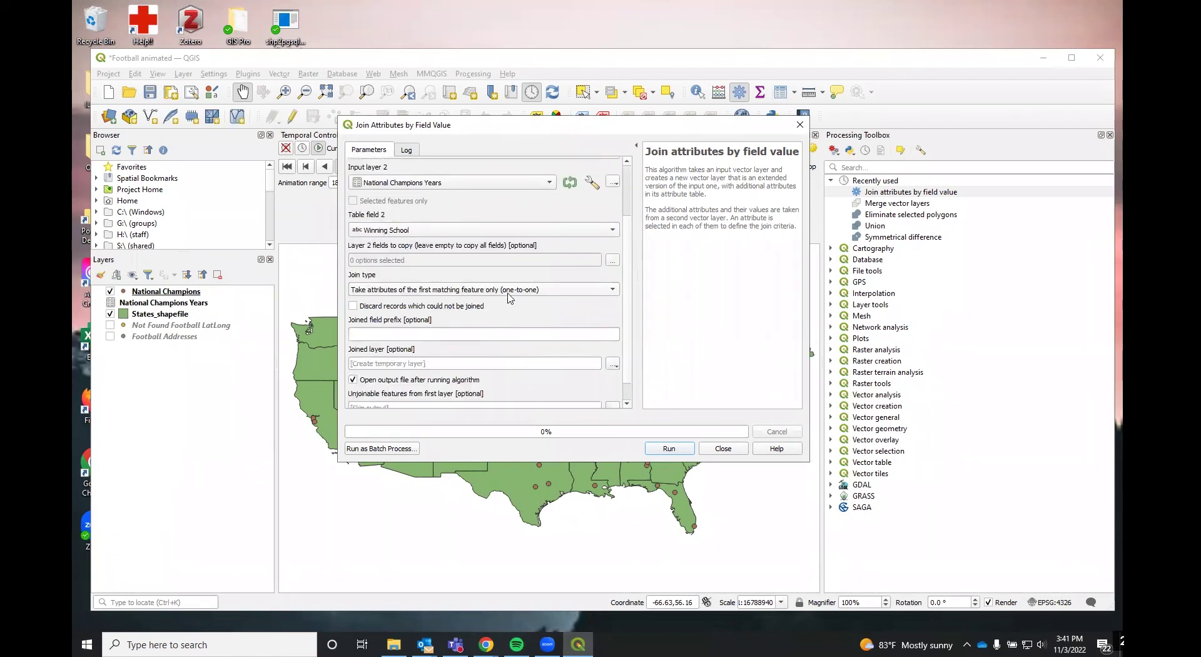
left_click(510, 298)
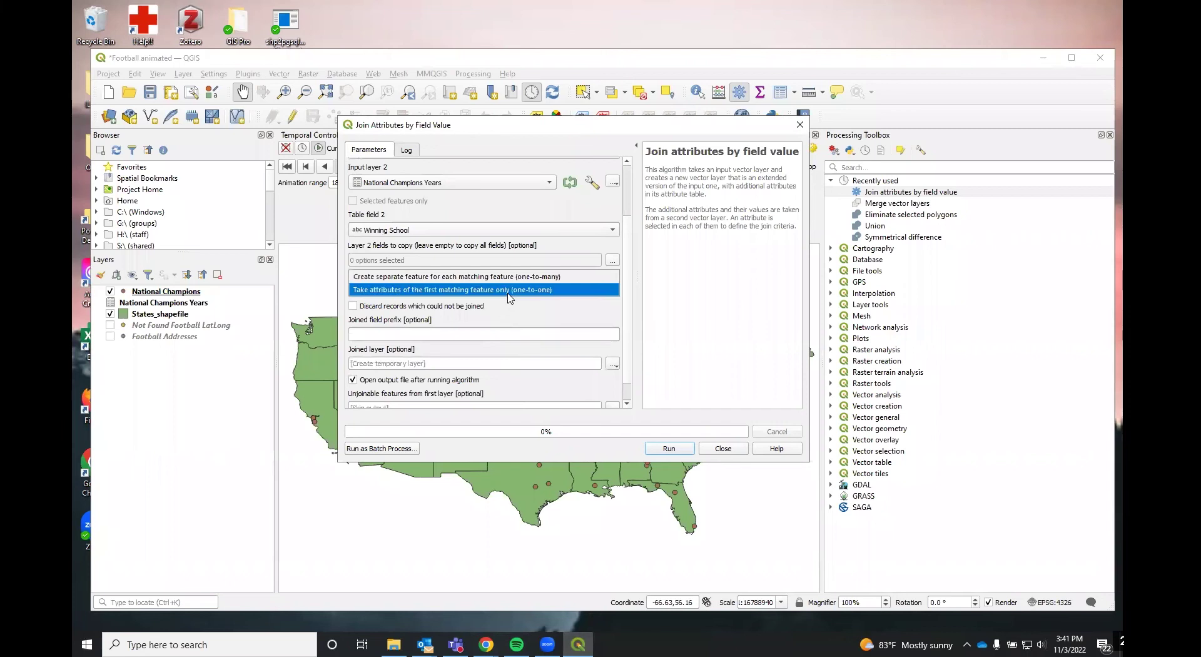
left_click(565, 278)
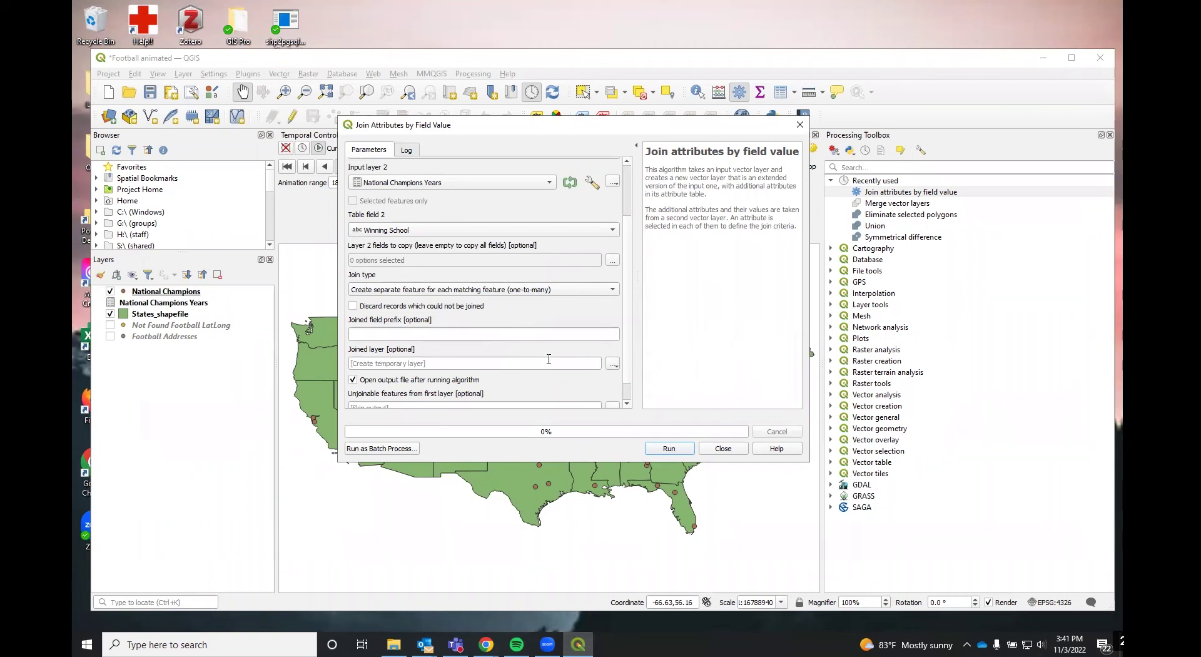
Run the join with its output saved as the GeoPackage Nataional Champions Years2 in the Football Geocode folder
left_click(613, 364)
left_click(615, 409)
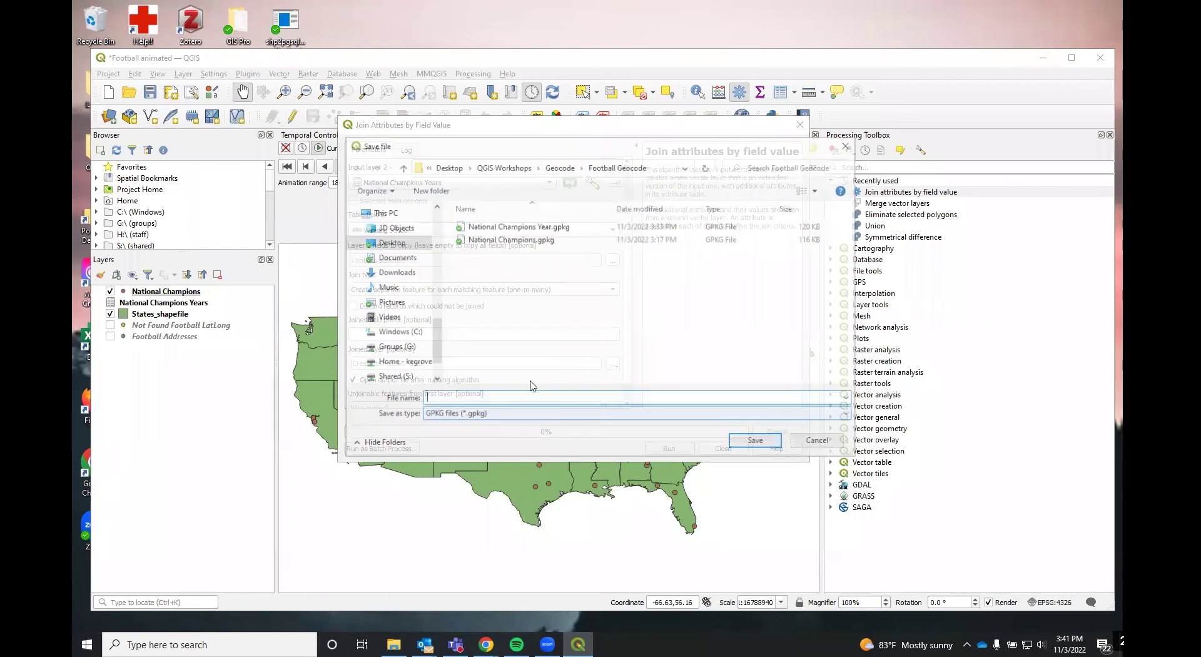
type("Nata")
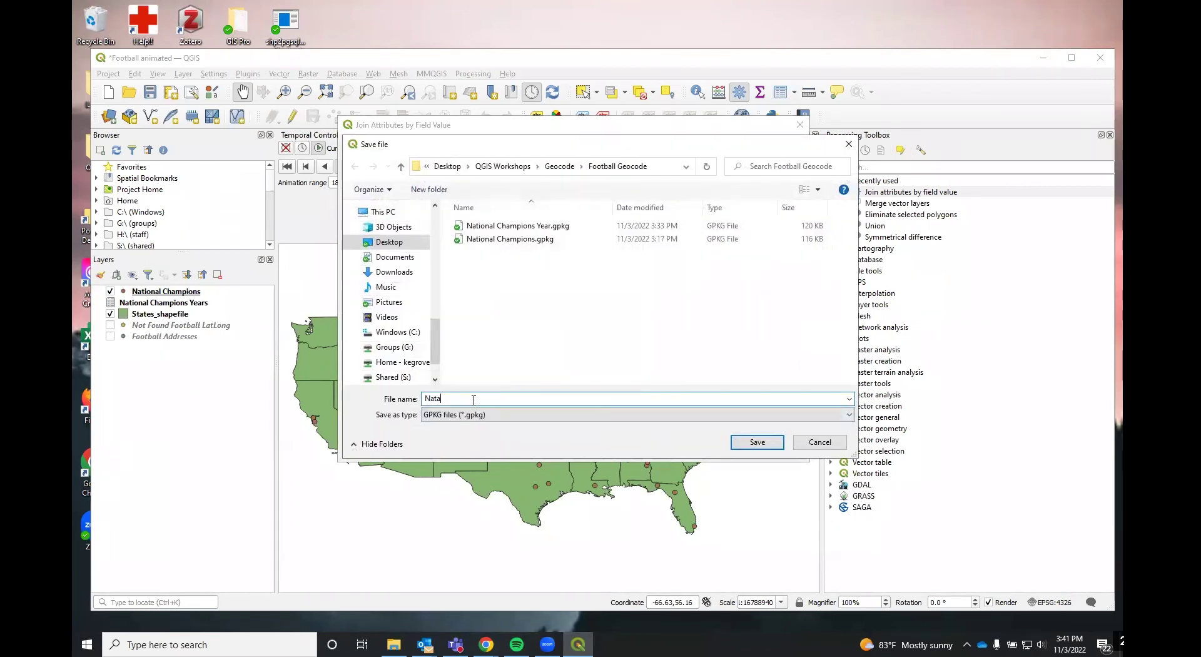
type("ional Champions Years2")
left_click(743, 441)
left_click(668, 449)
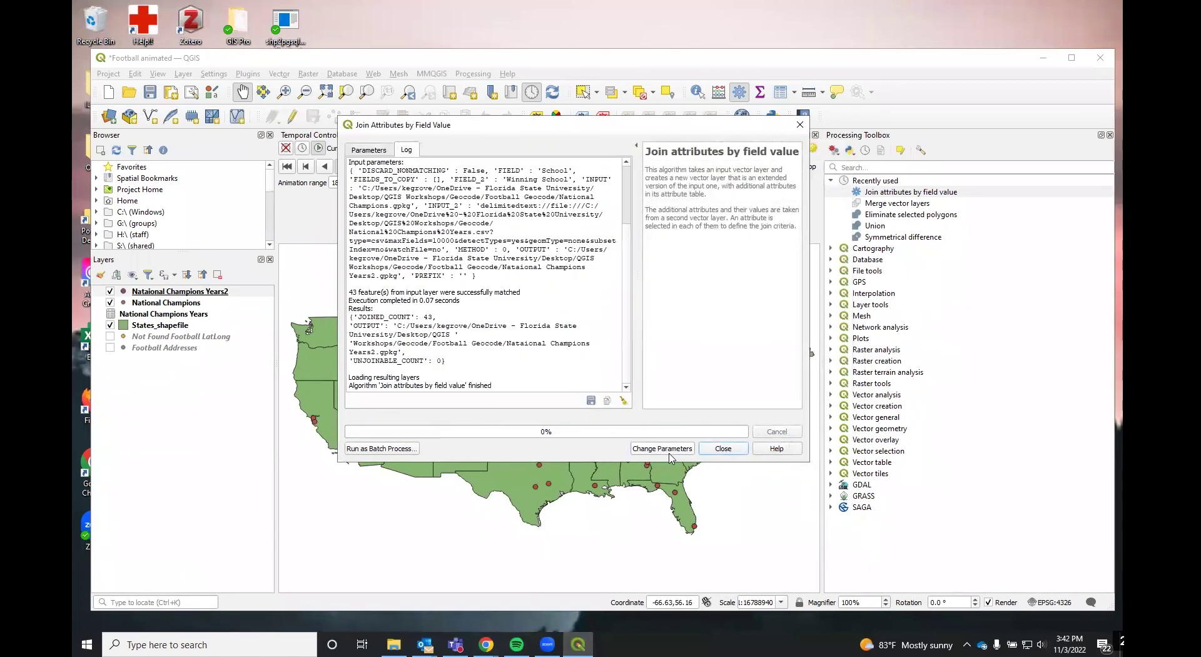
left_click(723, 448)
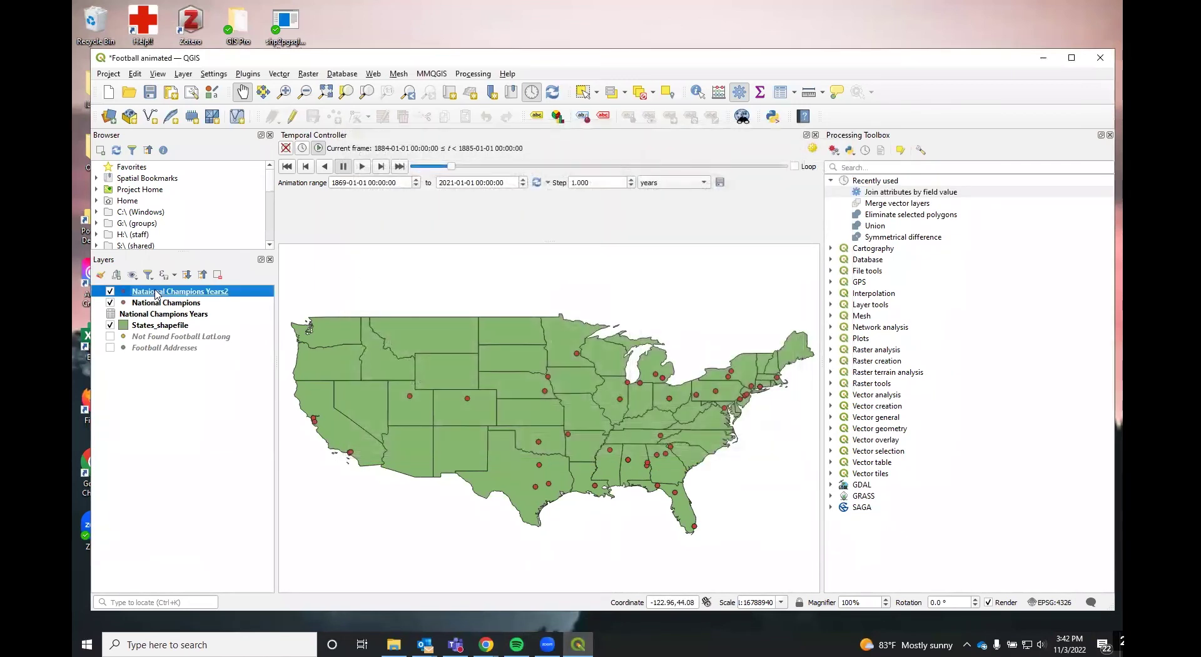
Examine the attribute table of the Nataional Champions Years2 layer and close the Processing Toolbox
right_click(157, 292)
left_click(201, 458)
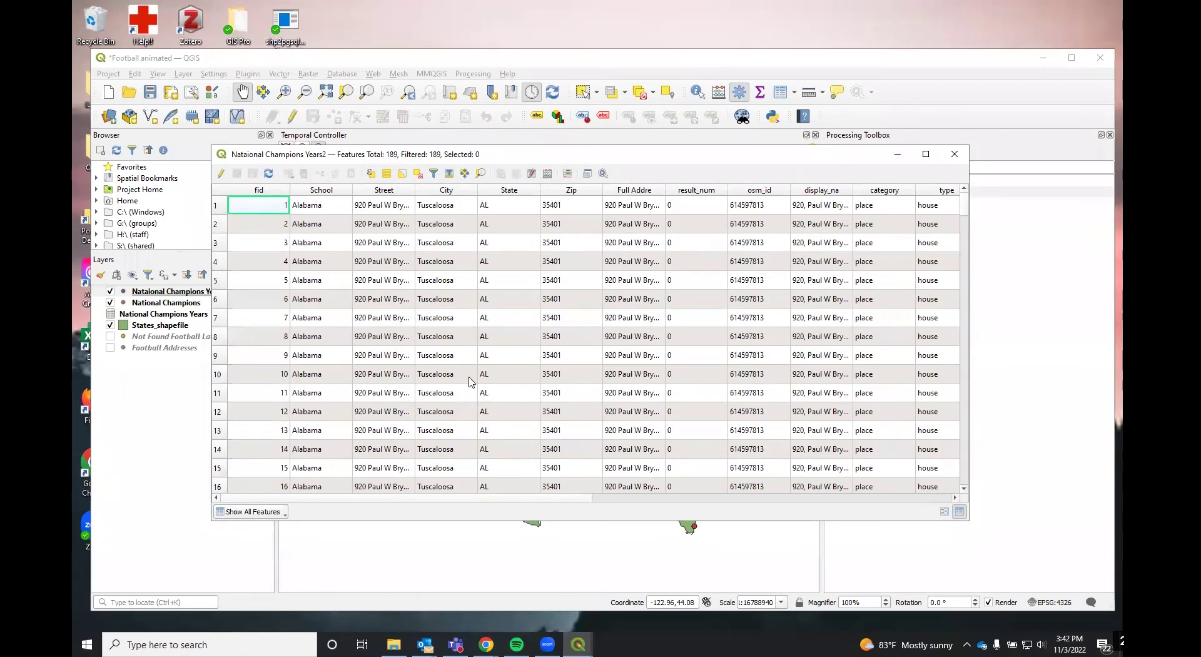
left_click(954, 154)
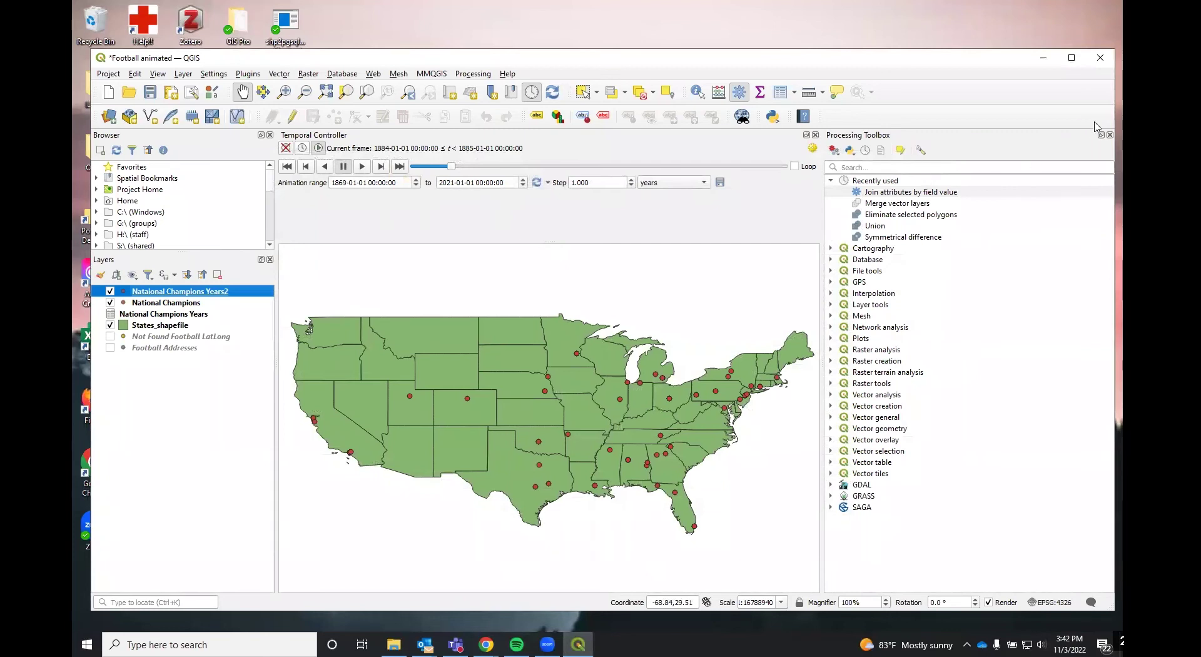
left_click(1109, 135)
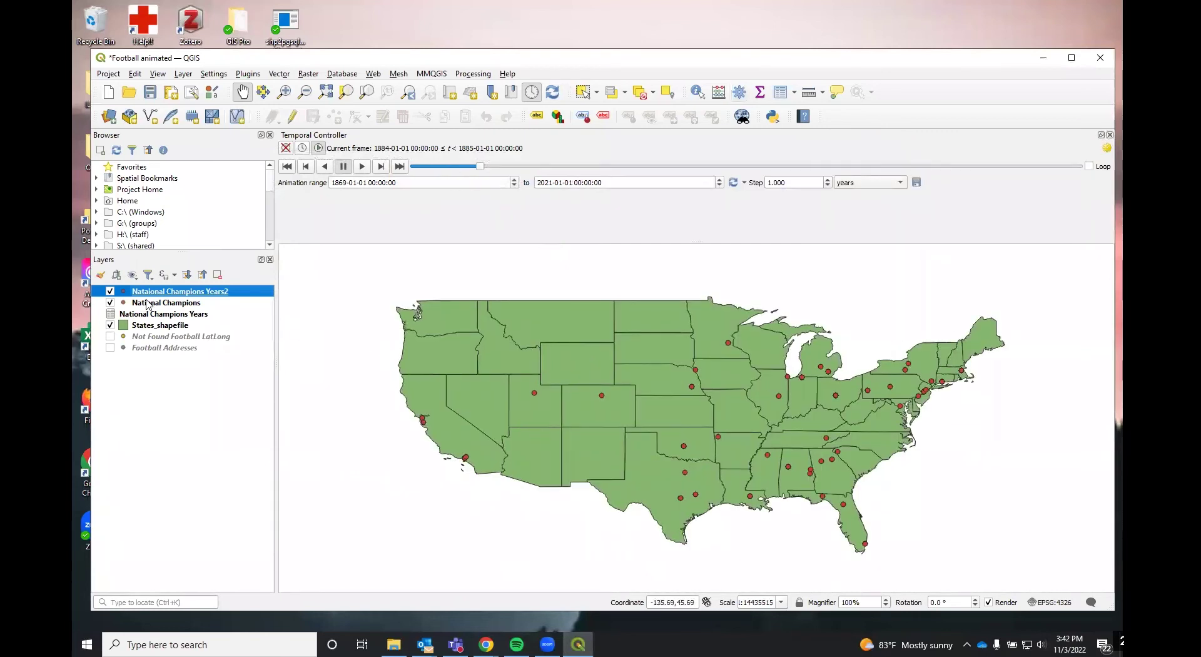
Start a field calculation on the Nataional Champions Years2 layer with a new output field named Year_dt
right_click(180, 295)
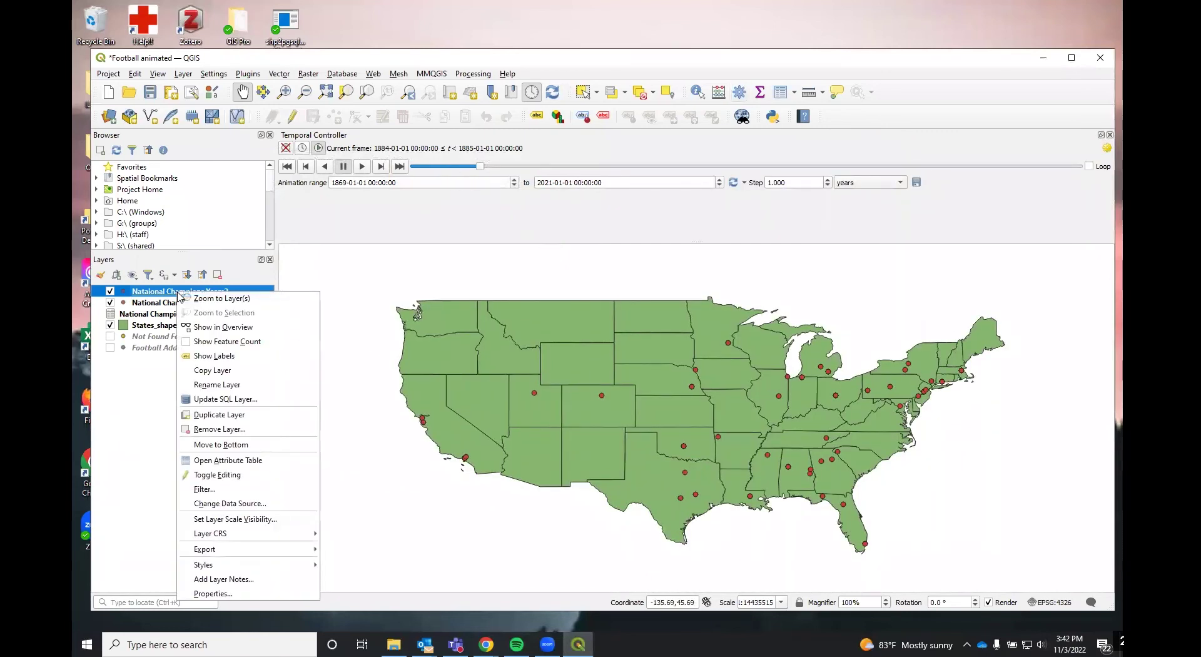
left_click(250, 463)
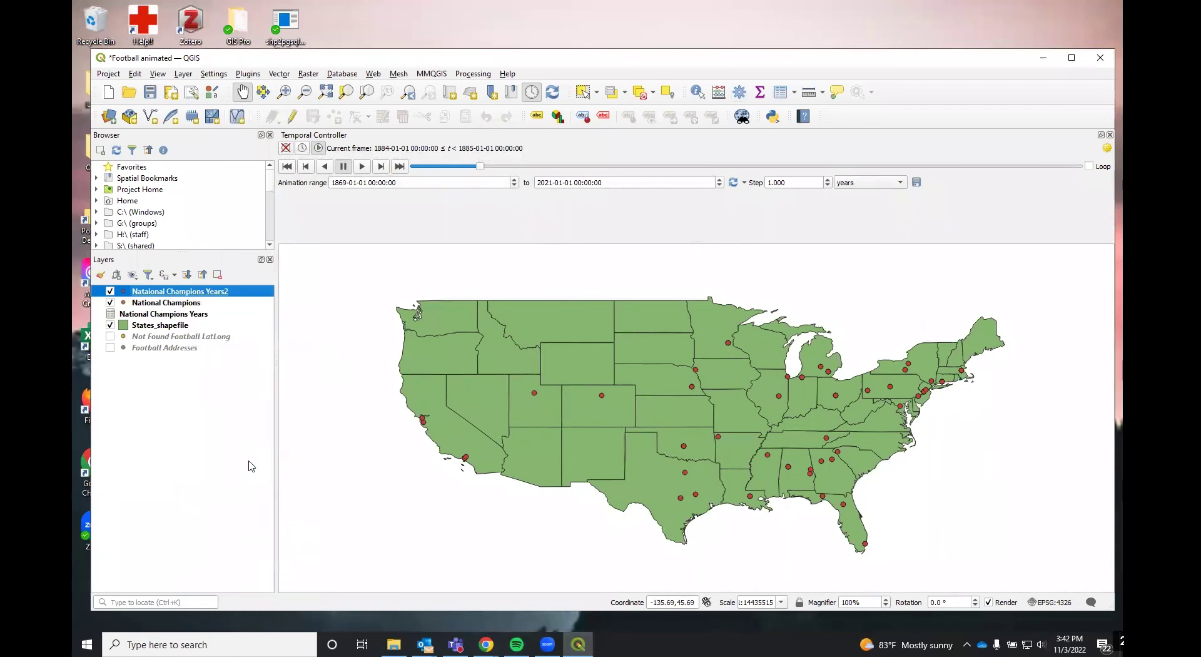
left_click(547, 174)
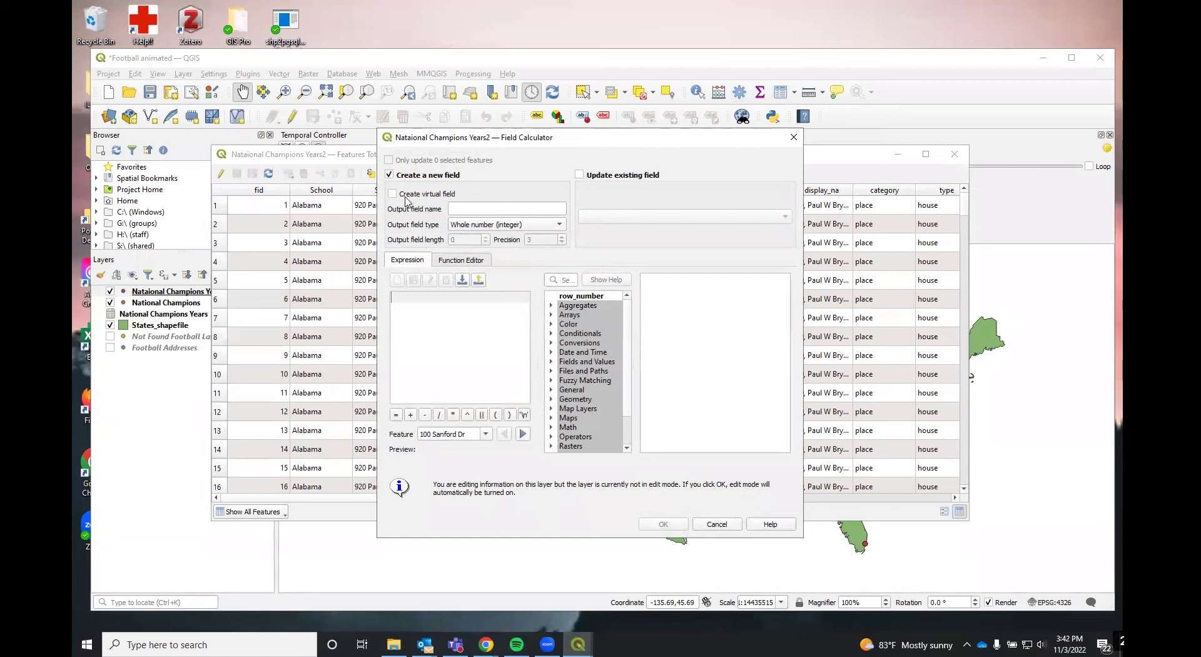
left_click(461, 209)
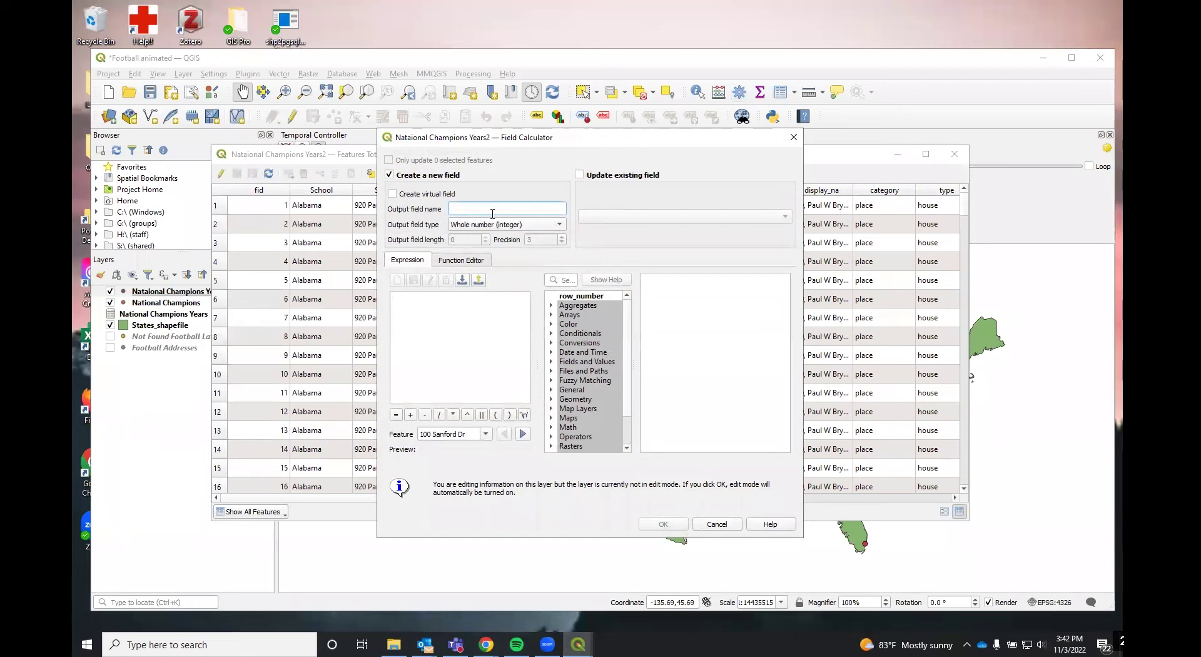
type("Year_dt")
Create the Year_dt field as a whole number (integer) using the expression to_datetime(to_string(year),'yyyy')
left_click(552, 344)
left_click(587, 410)
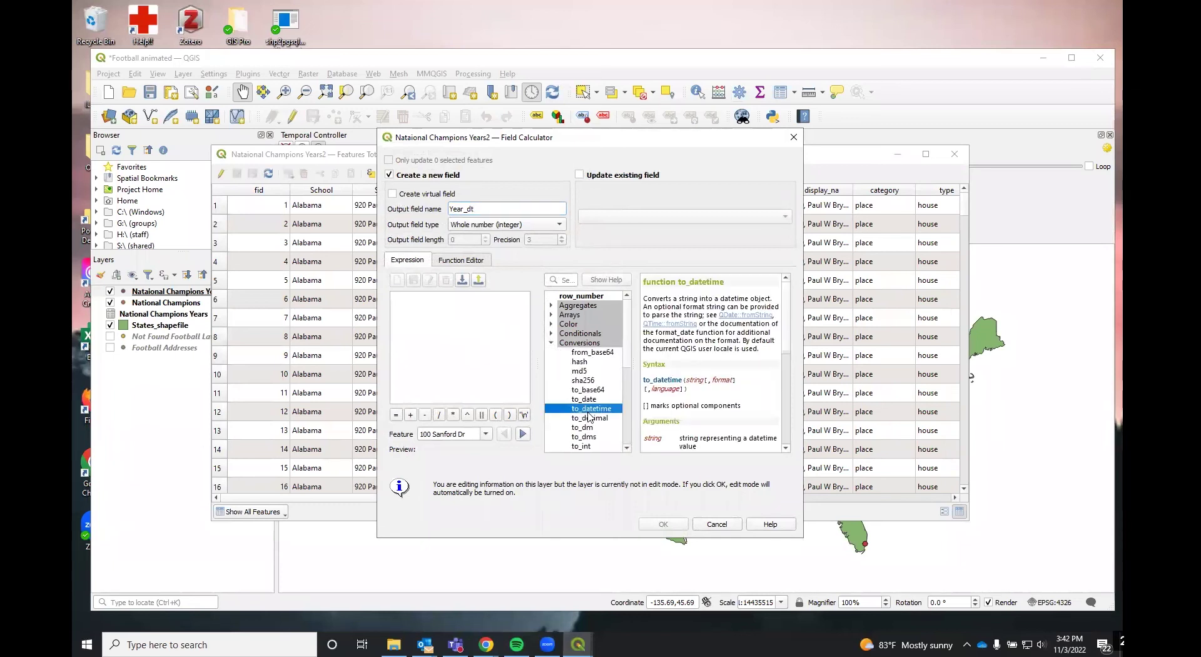
double_click(589, 410)
scroll(597, 433, "down", 1)
double_click(597, 446)
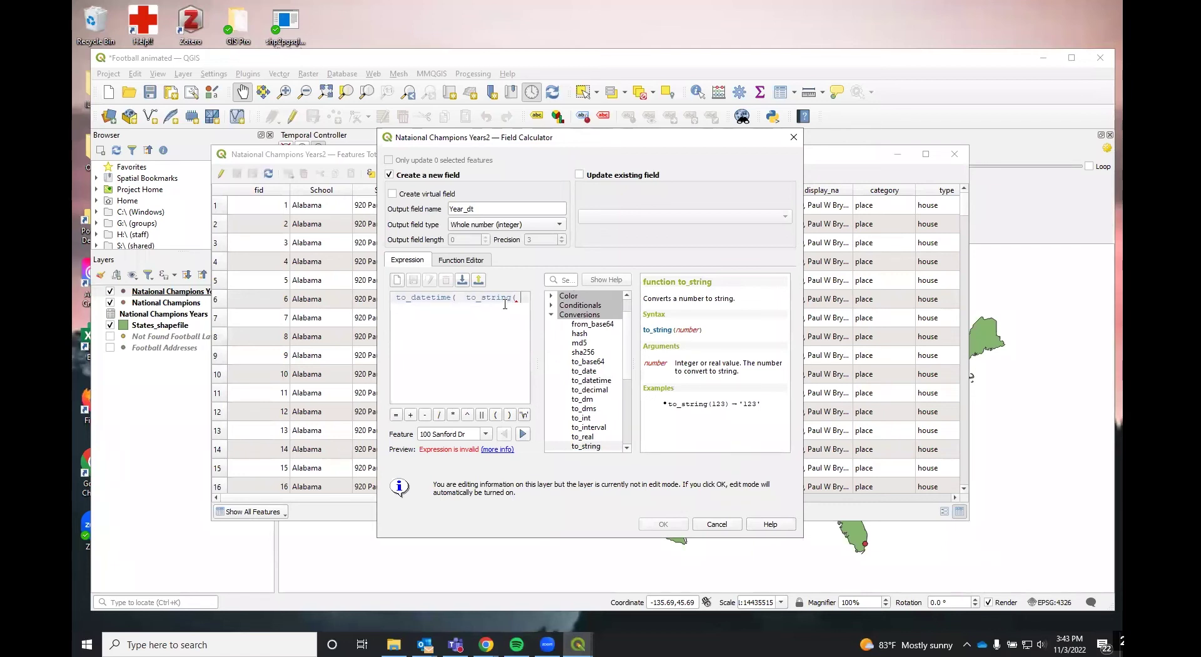
type("year)")
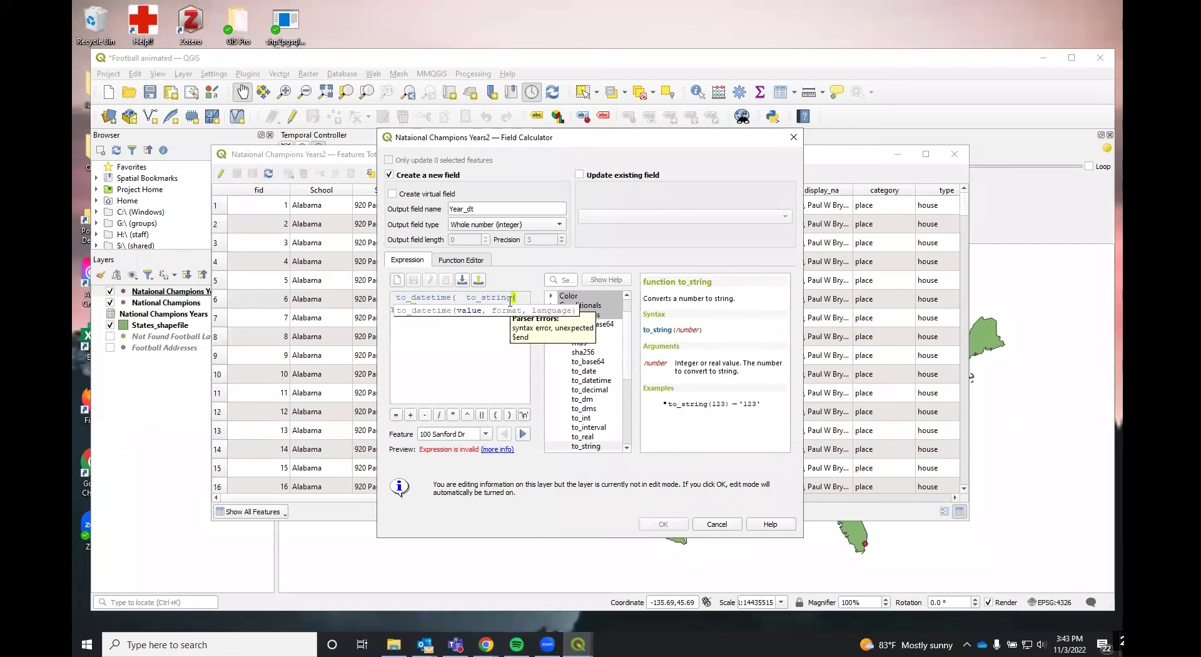
type(",'yyyy'")
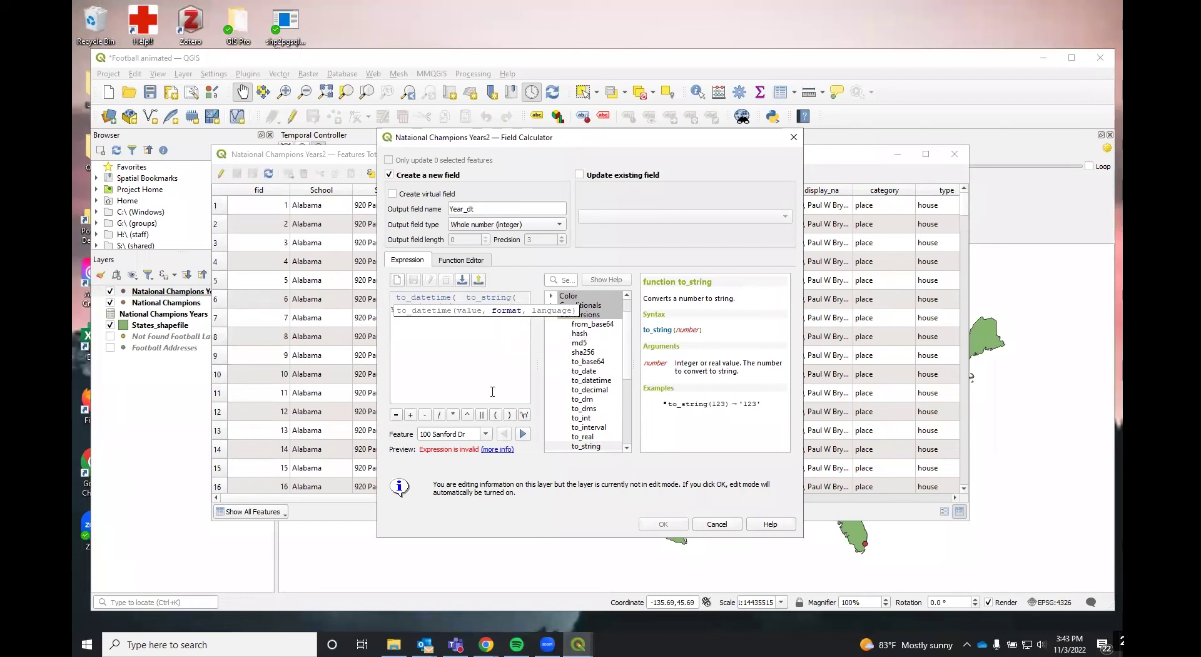
type(")")
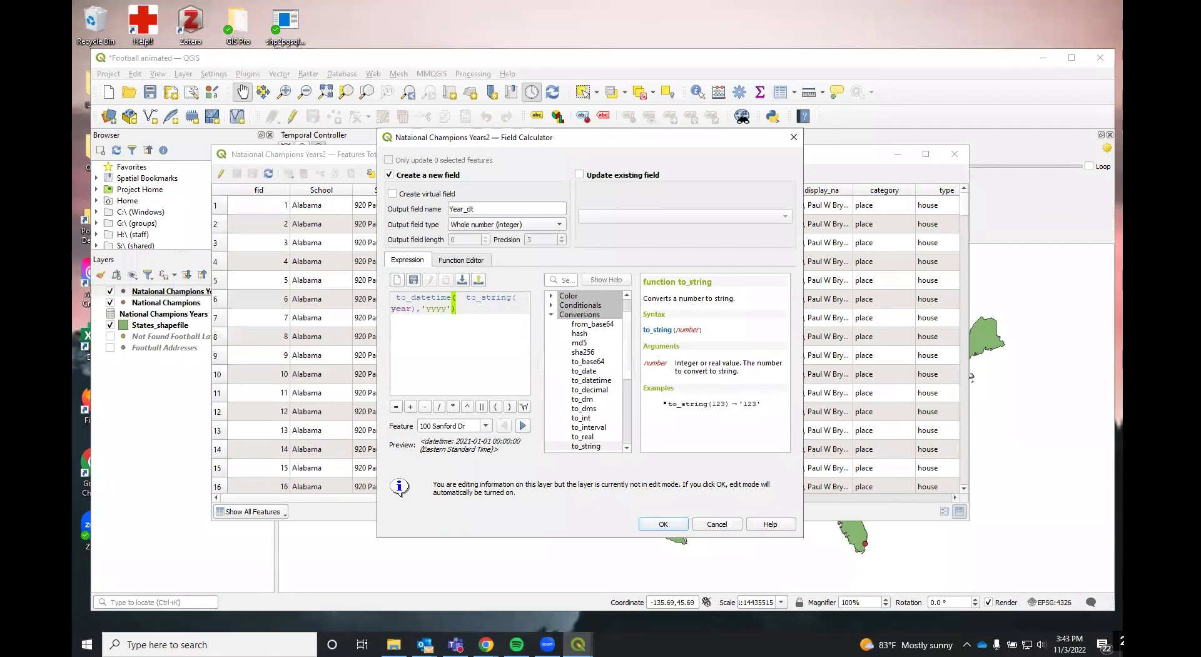
left_click(666, 523)
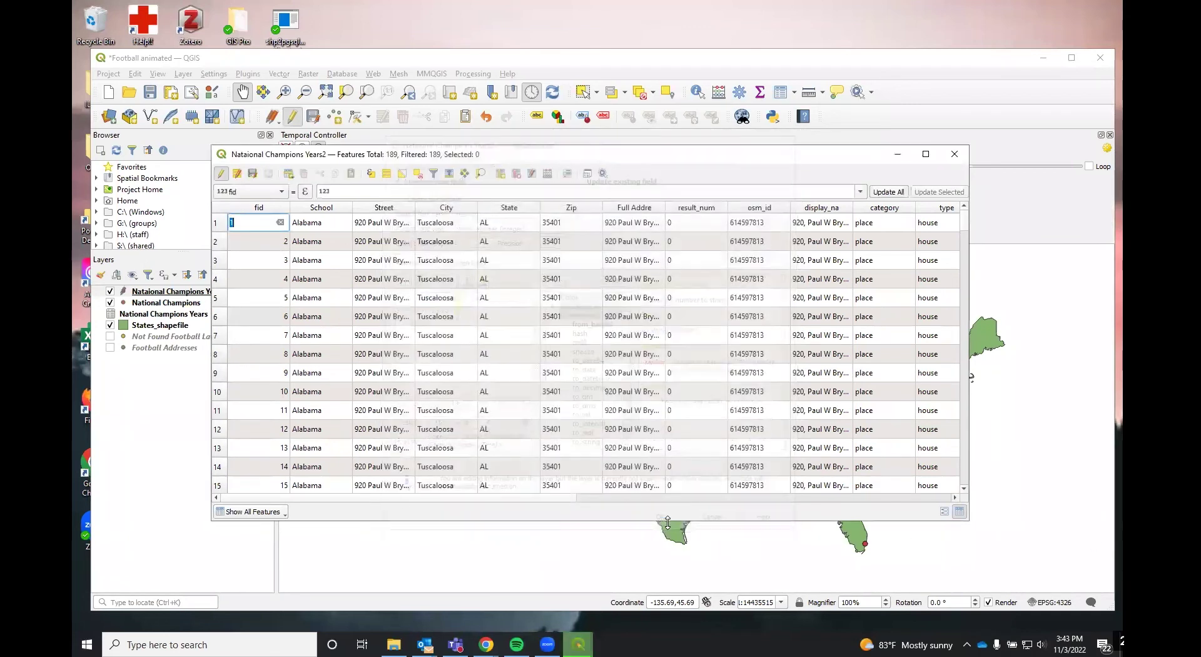
Inspect the Year_dt values across the attribute table's rows and sort the table by that field
left_click_drag(269, 498, 876, 498)
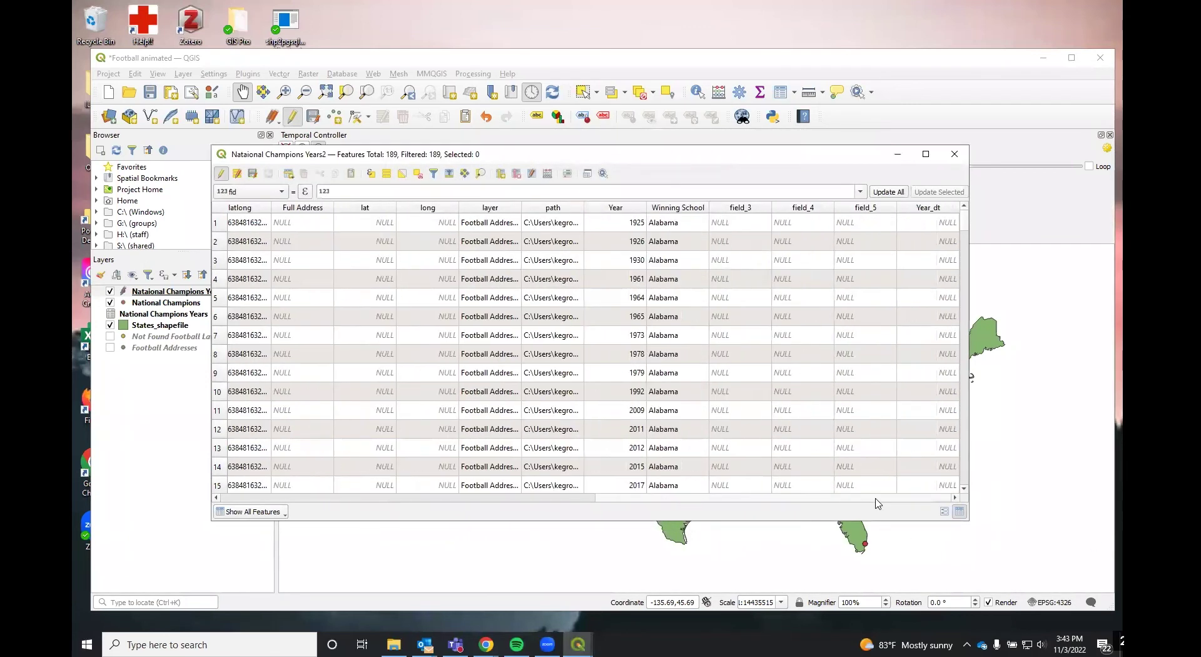
scroll(933, 284, "down", 4)
scroll(933, 285, "up", 4)
left_click(926, 208)
Start a new field calculation for a Date & Time output field named Year_dt2
left_click(546, 173)
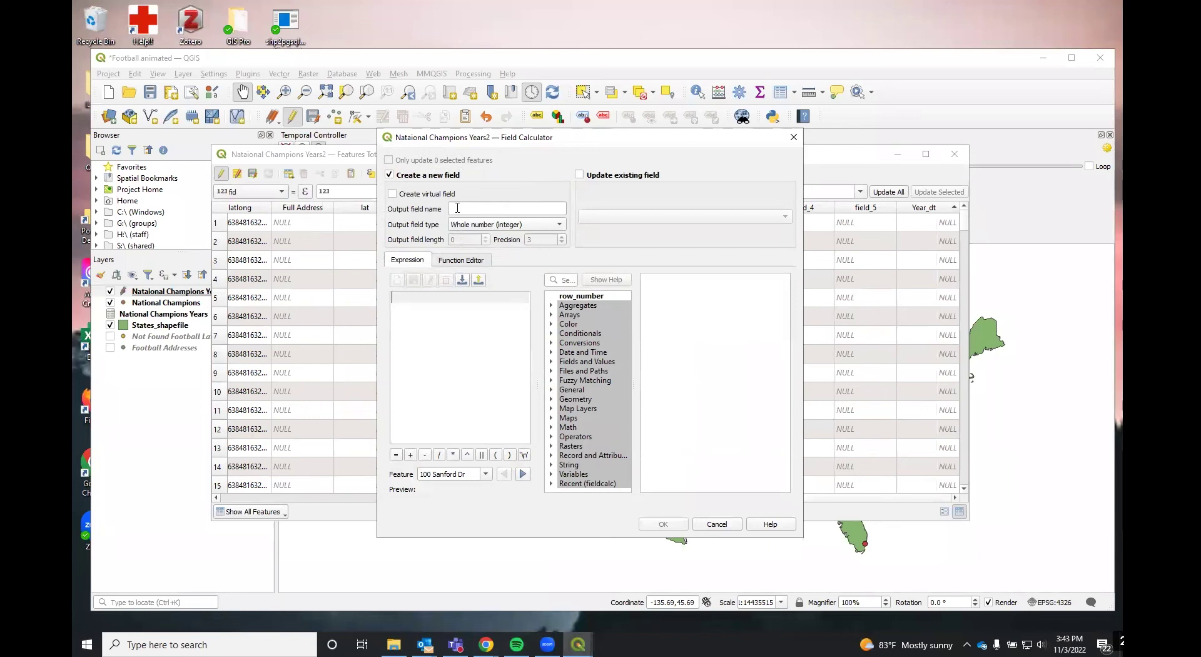
left_click(497, 228)
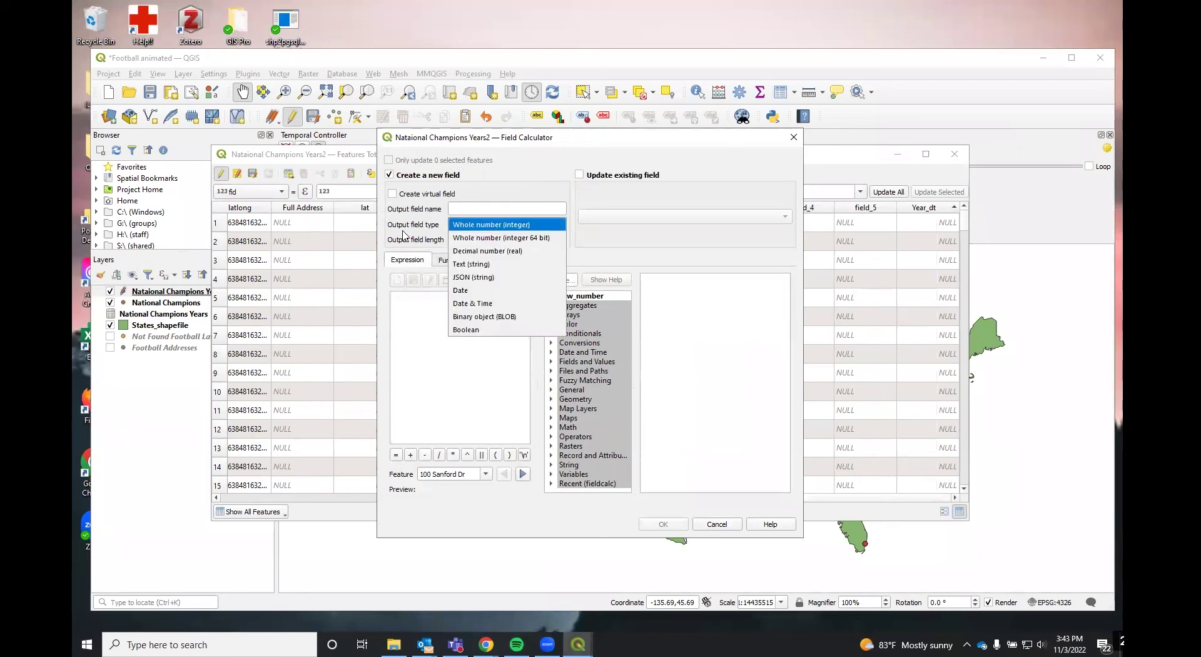
left_click(486, 303)
left_click(457, 210)
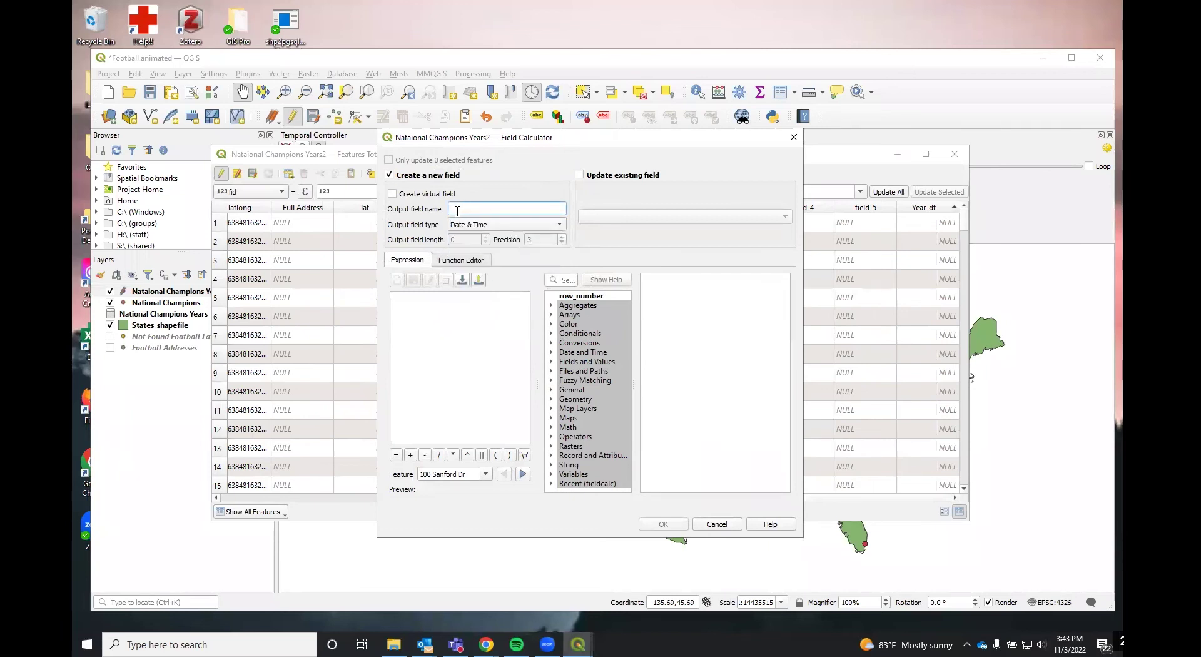
type("Year_dt2")
Build the first part of the Year_dt2 expression from the conversion functions as to_datetime( to_string( year)
left_click(553, 342)
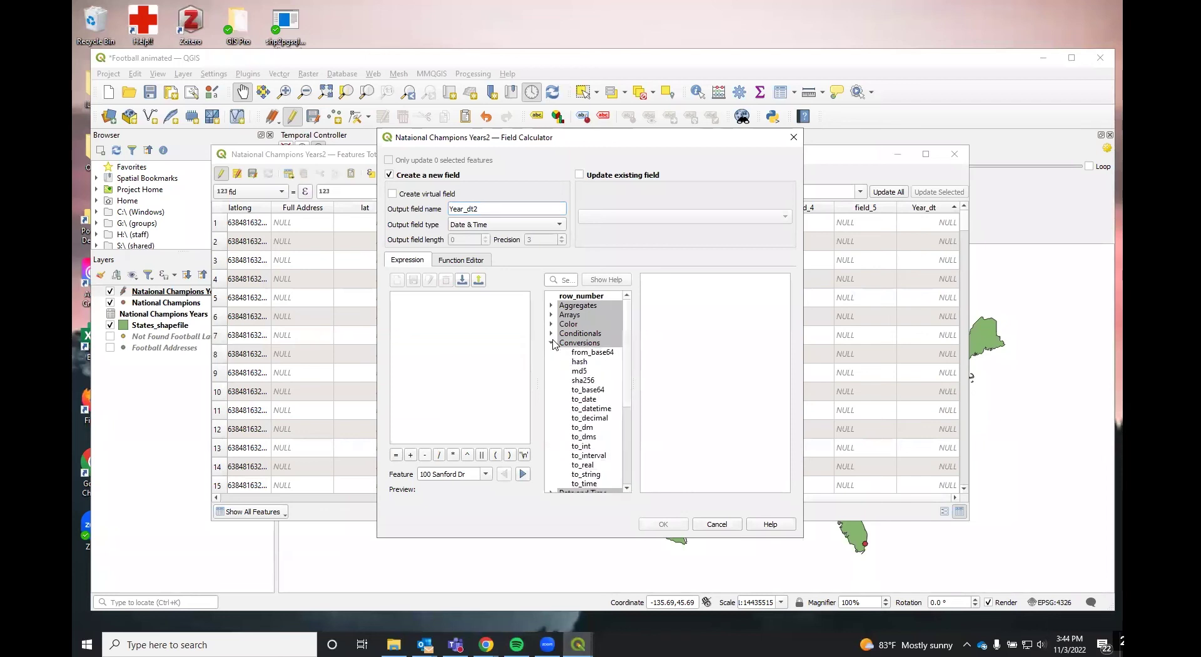
double_click(575, 408)
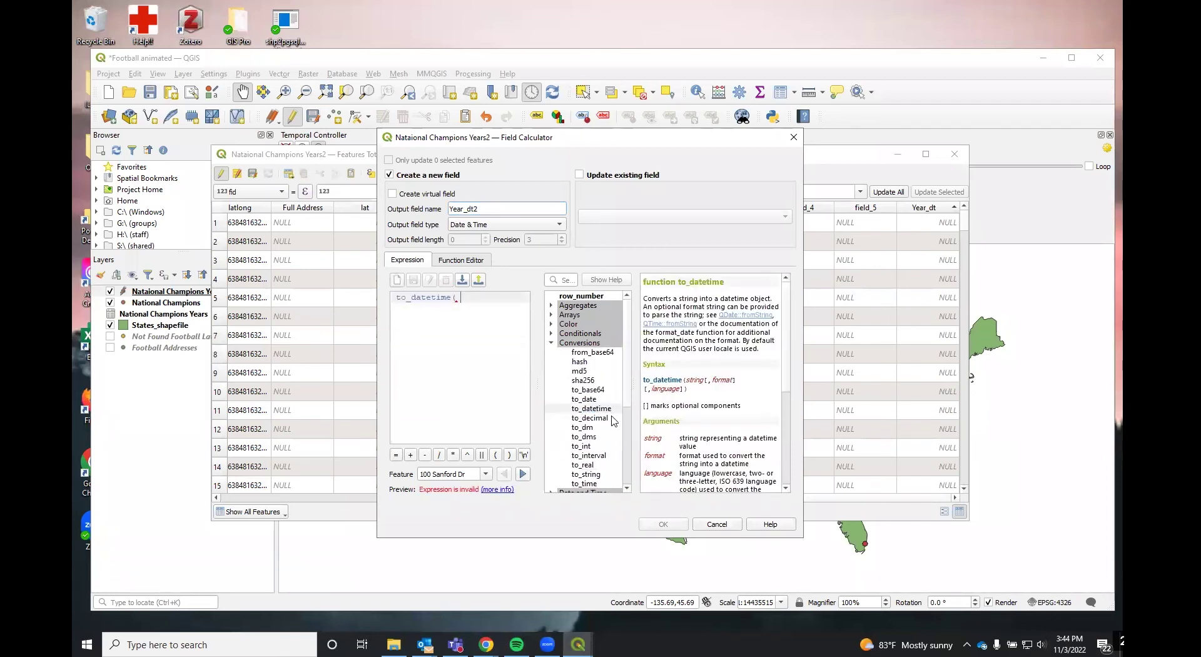
double_click(592, 476)
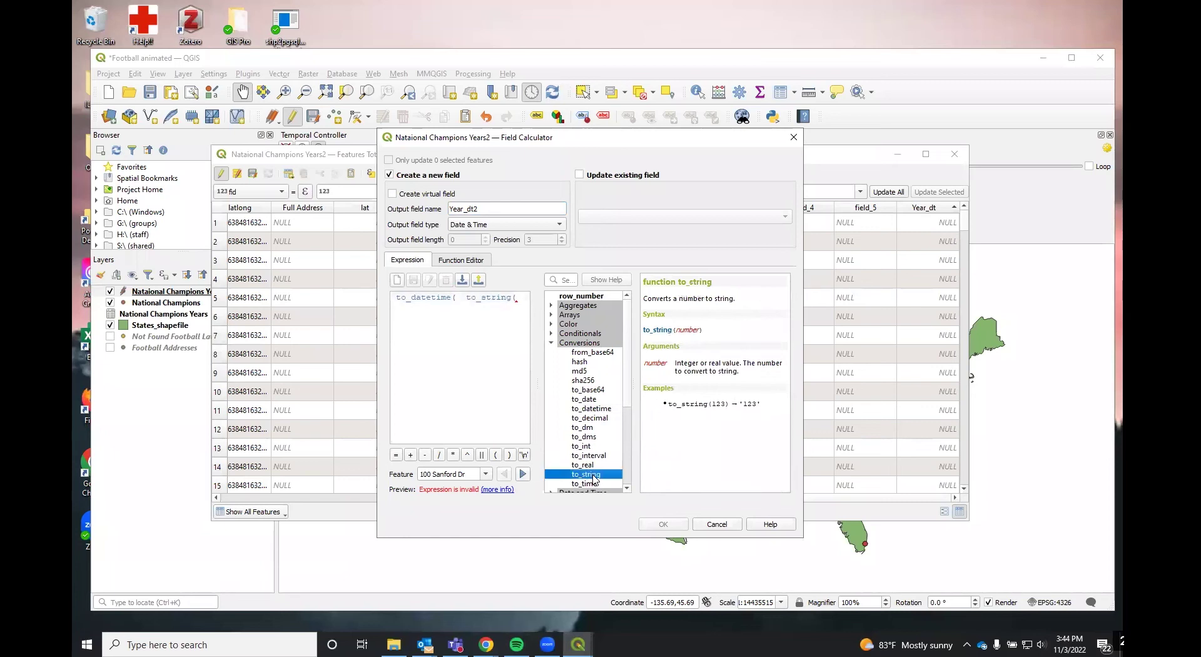
left_click(519, 297)
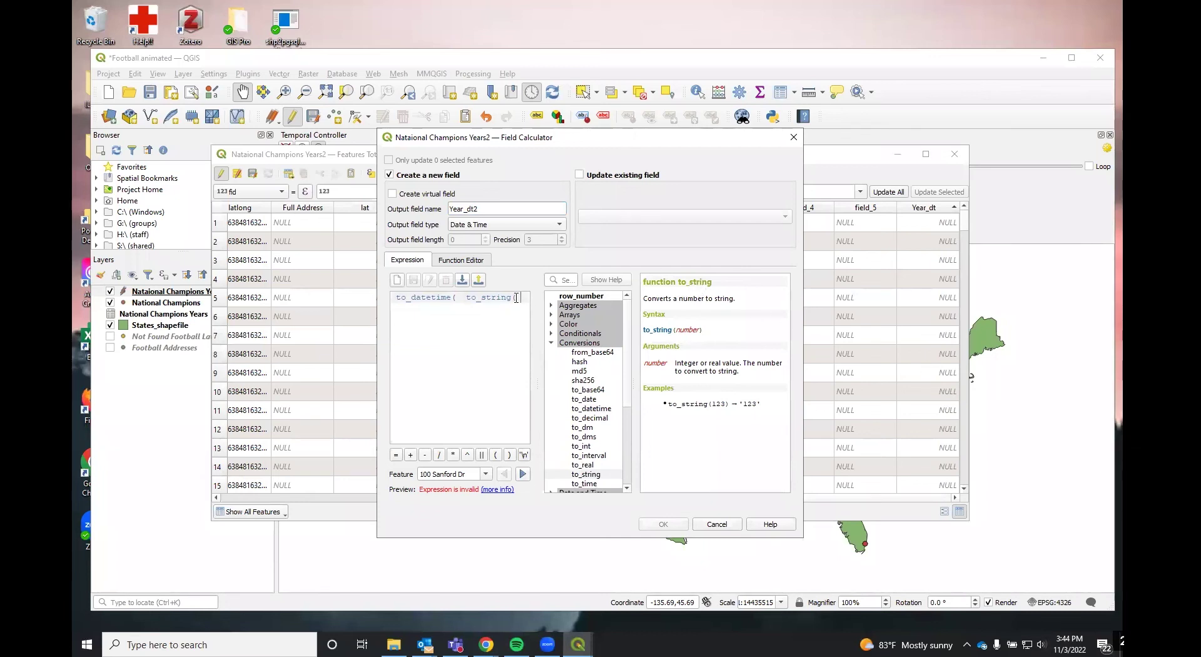
type("ye")
key("BackSpace")
key("BackSpace")
key("BackSpace")
key("BackSpace")
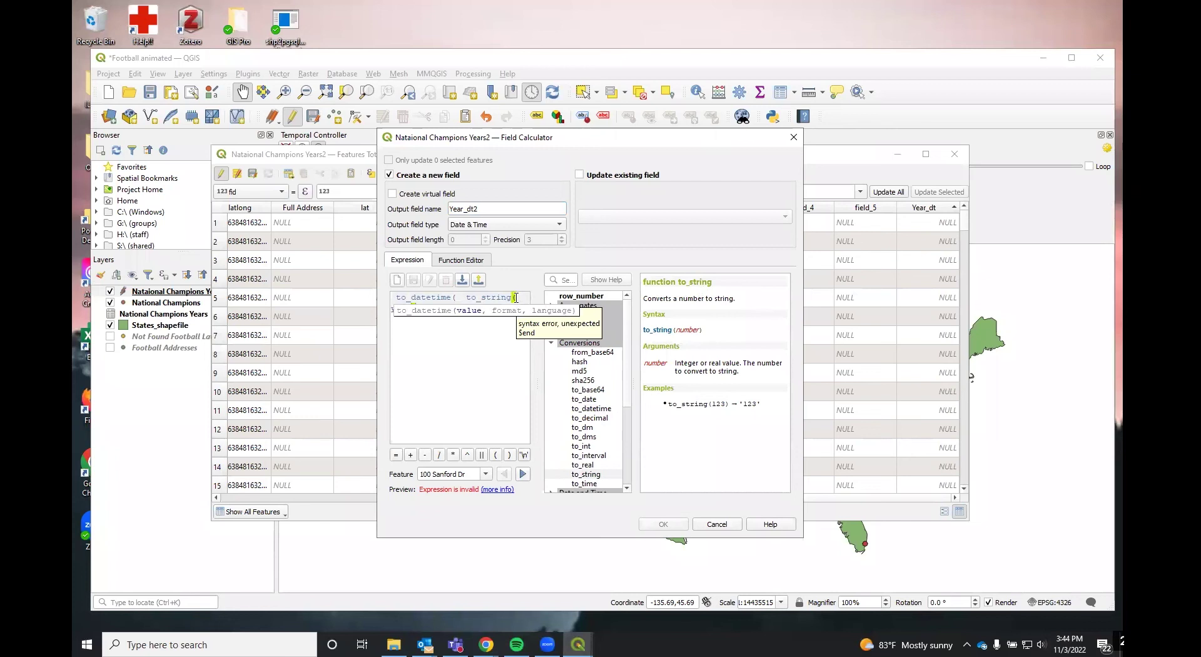
type("year)")
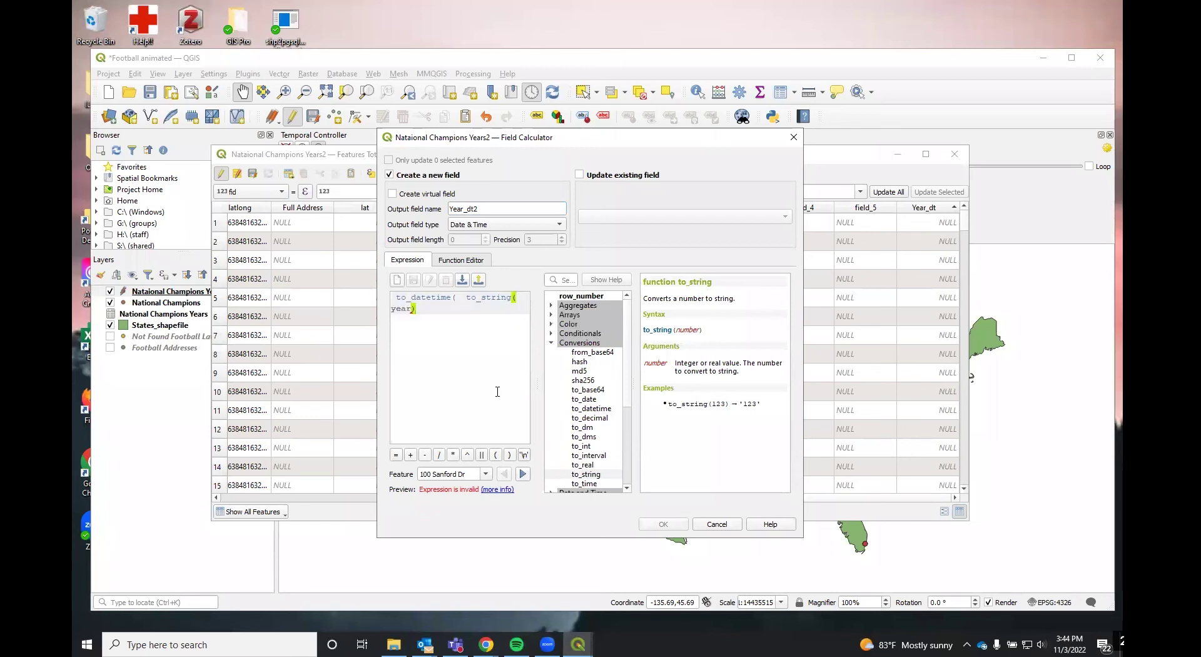
Complete the expression with the format argument 'yyyy' and create the Year_dt2 field
type(",")
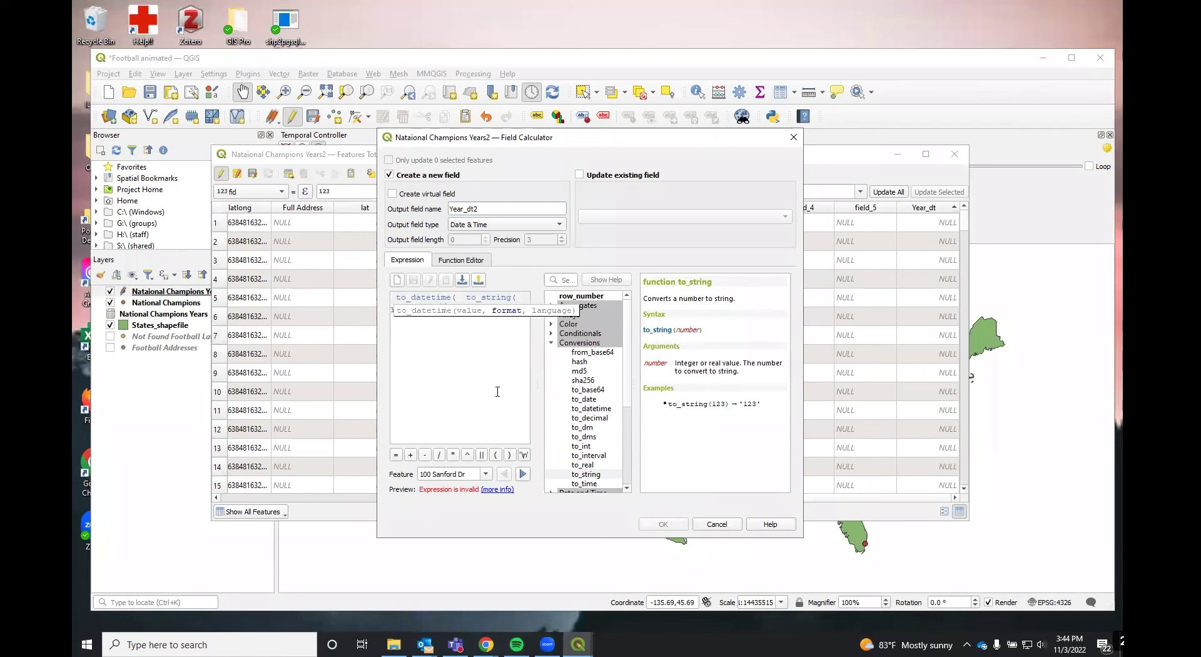
type("'yyy')")
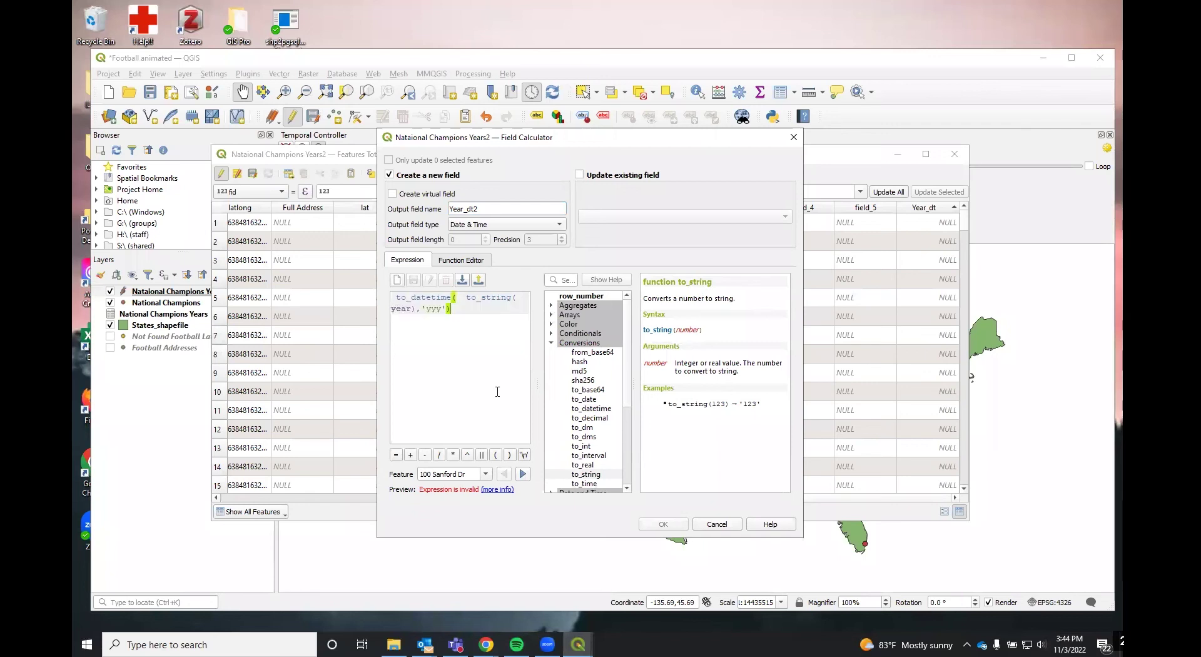
left_click(441, 306)
type("yy")
key("End")
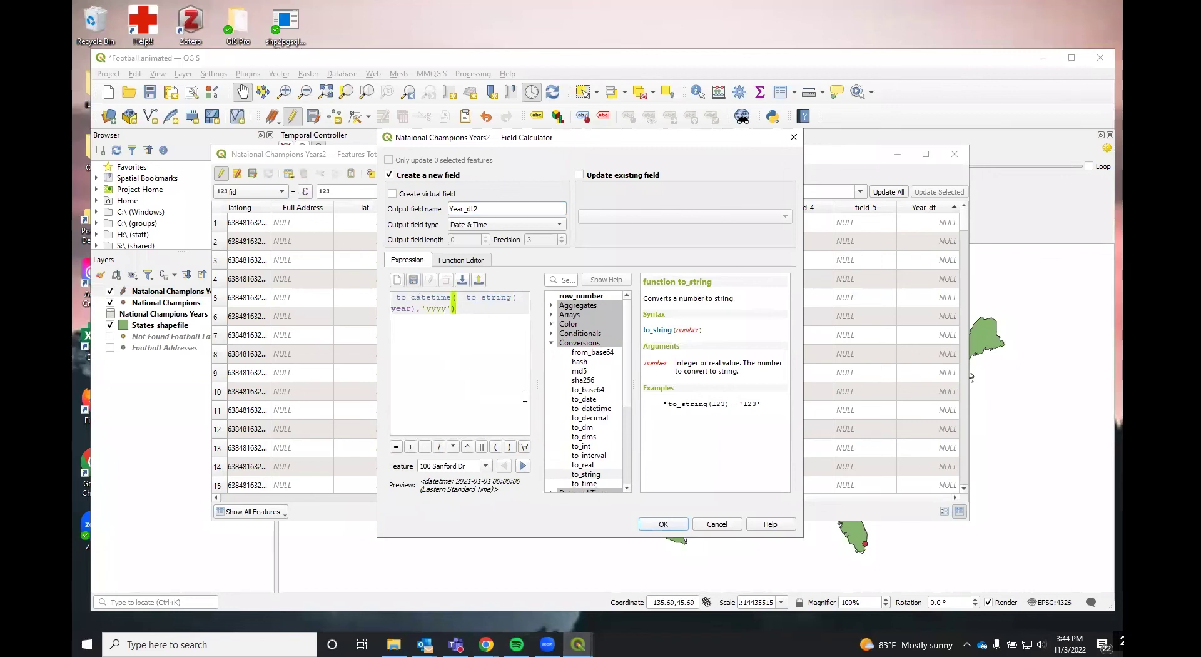
left_click(666, 526)
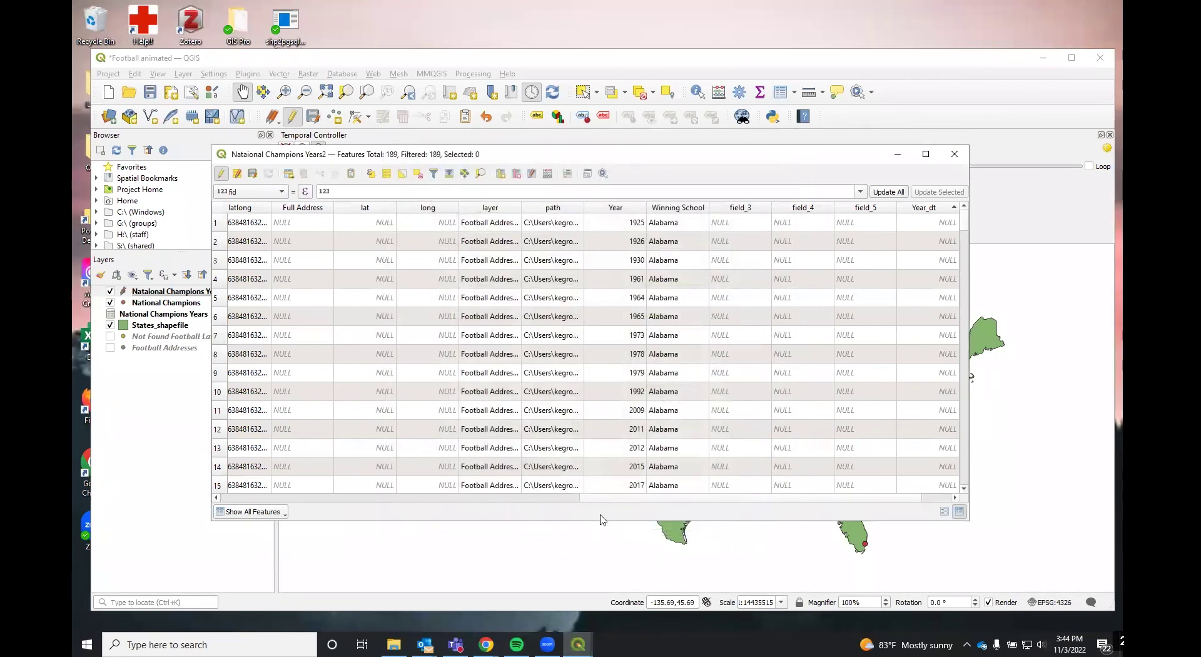
Check the Year_dt2 values in the attribute table and close the table
scroll(604, 498, "right", 1)
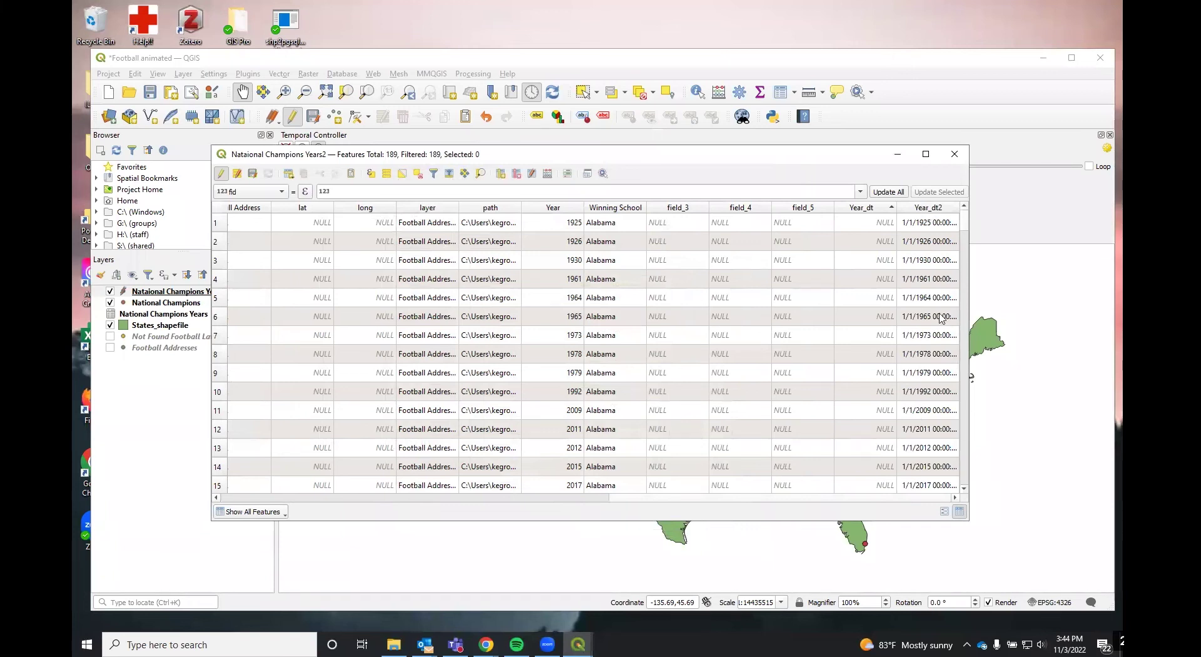
left_click_drag(964, 228, 964, 205)
left_click(954, 153)
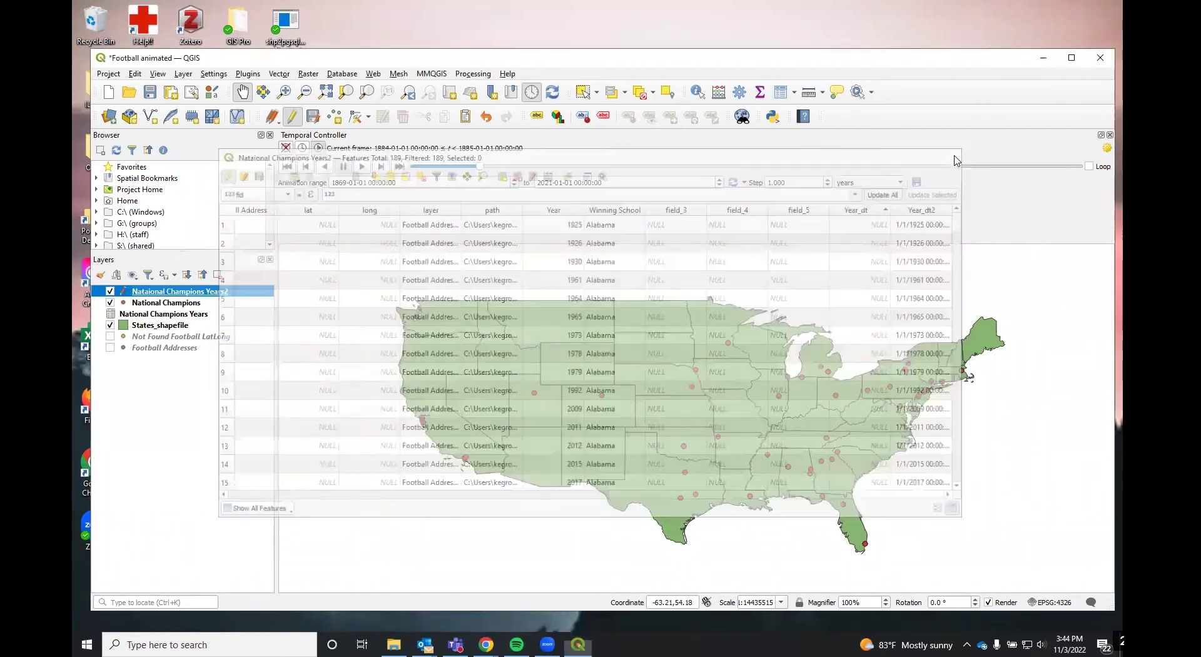
Stop editing the Nataional Champions Years2 layer and save its changes
right_click(122, 292)
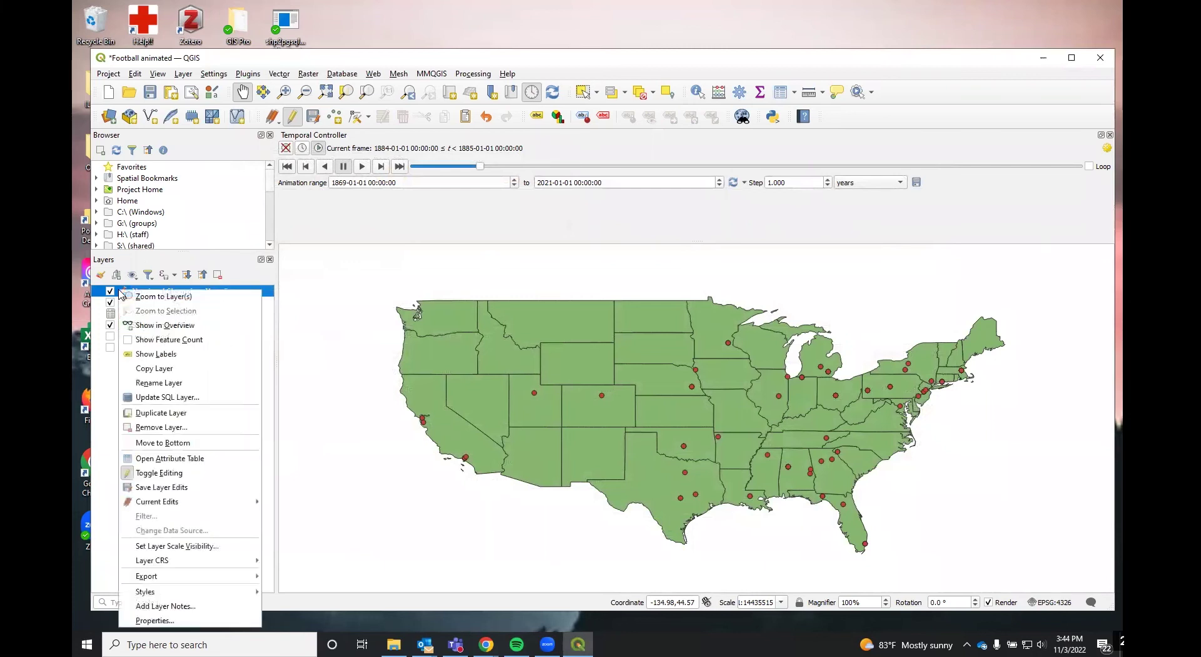
left_click(132, 474)
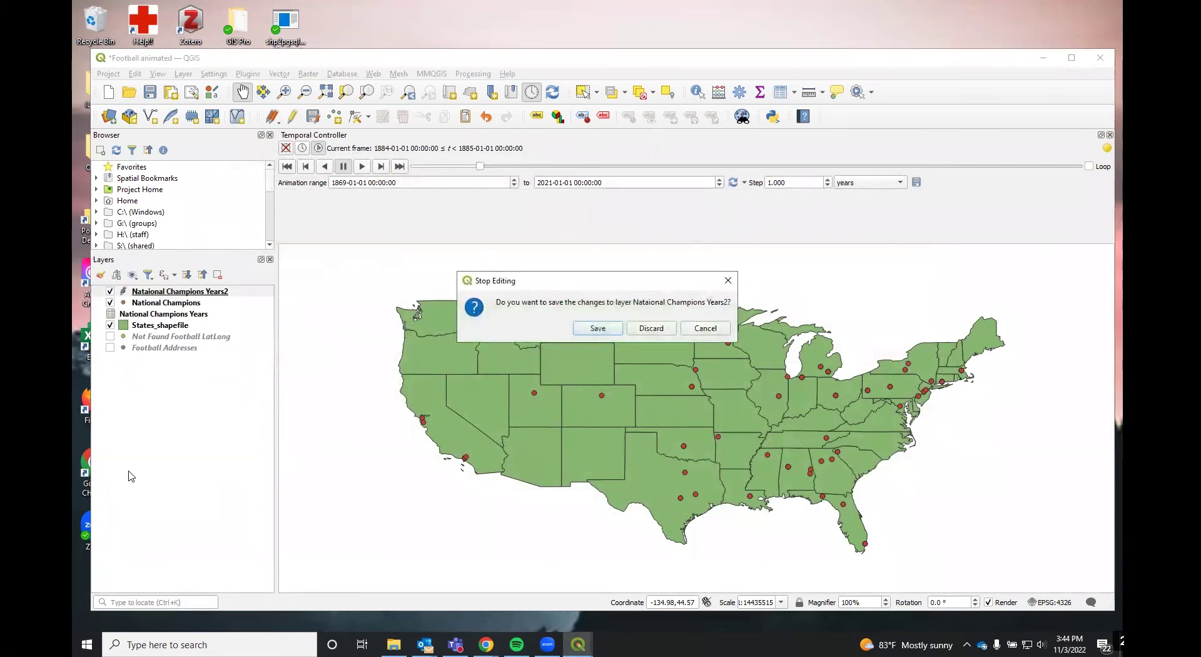
left_click(598, 328)
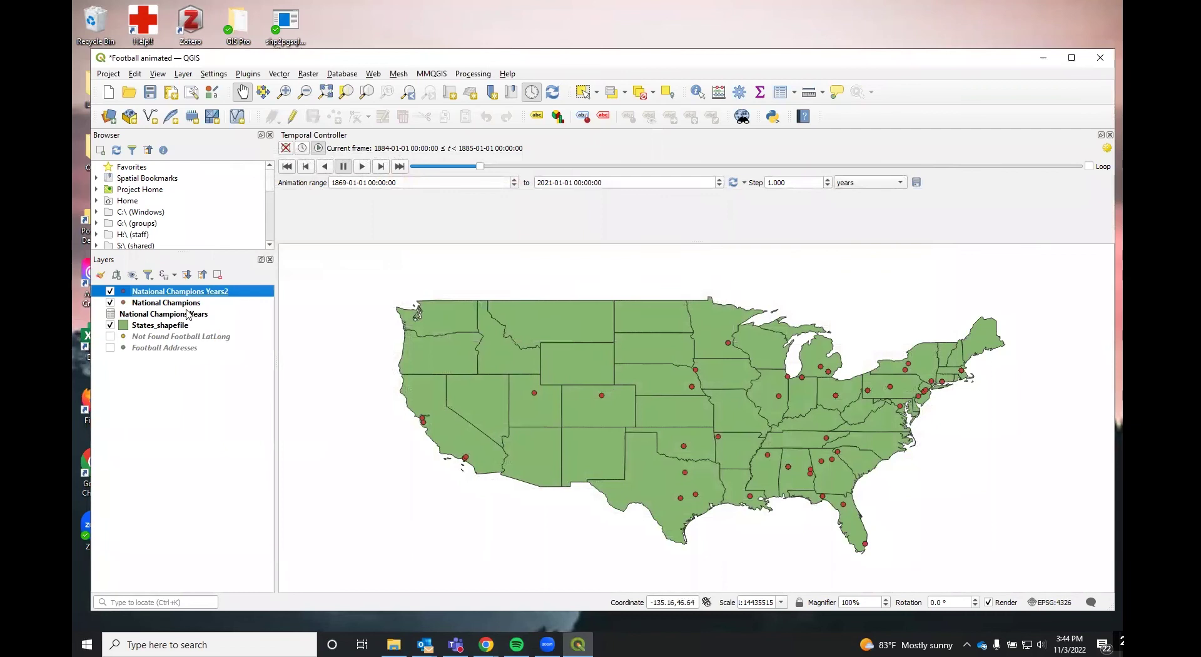
Enable dynamic temporal control for the Nataional Champions Years2 layer using the Single Field with Date/Time configuration
right_click(145, 291)
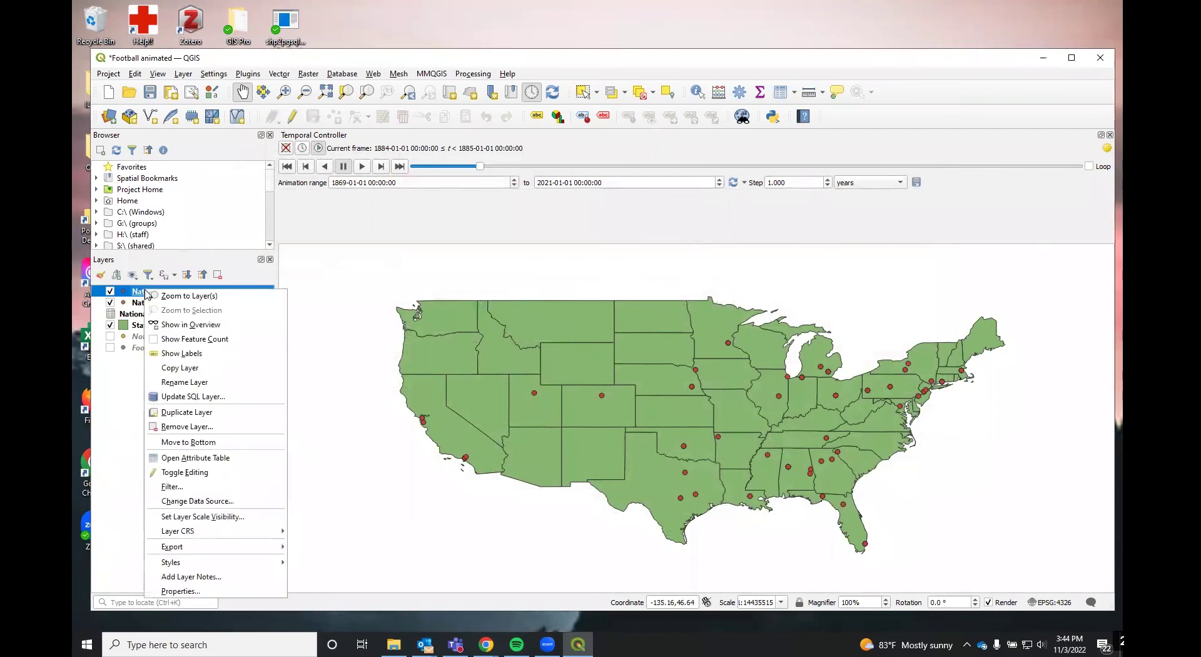
left_click(182, 591)
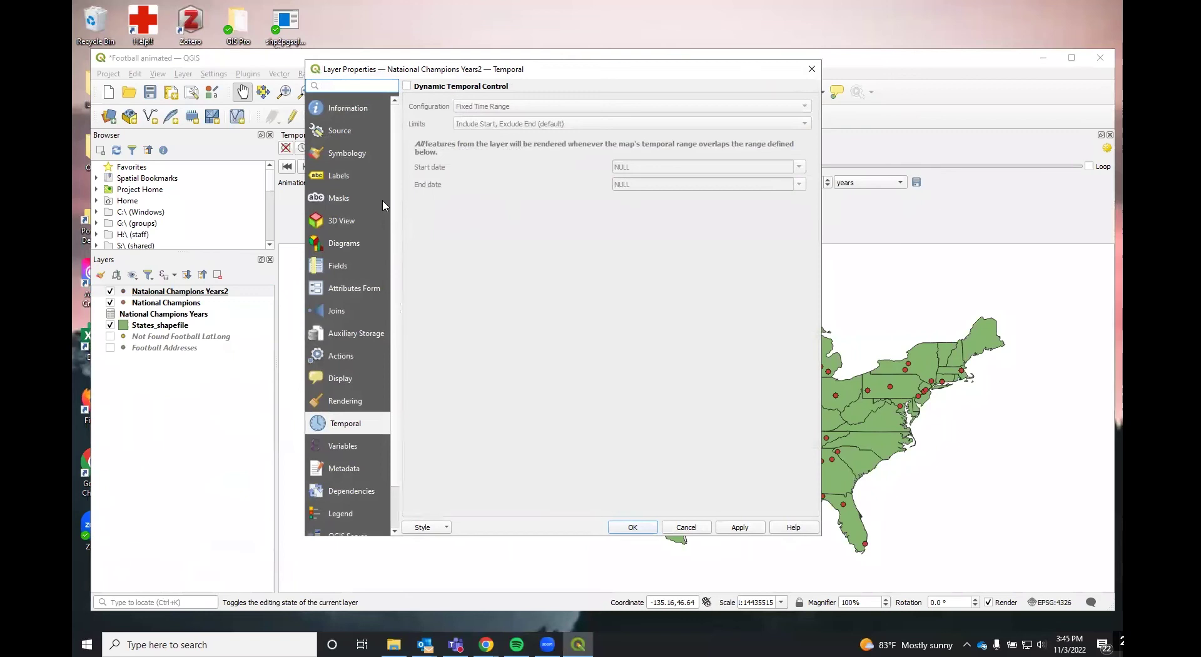
left_click(413, 88)
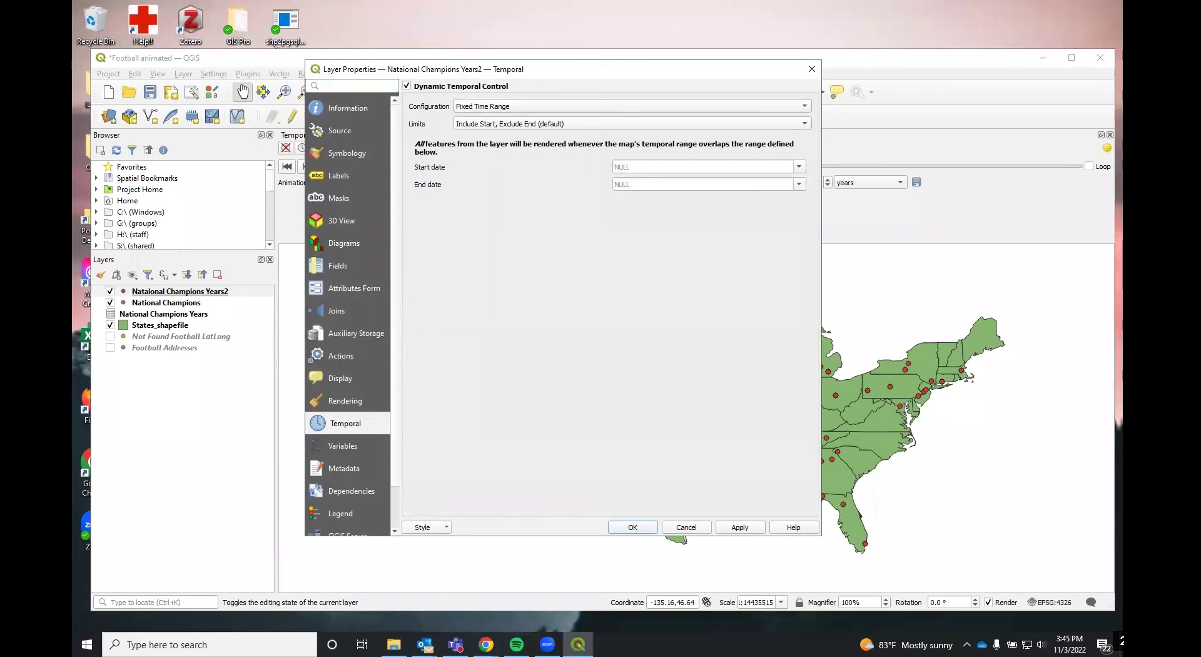
left_click(612, 106)
left_click(605, 120)
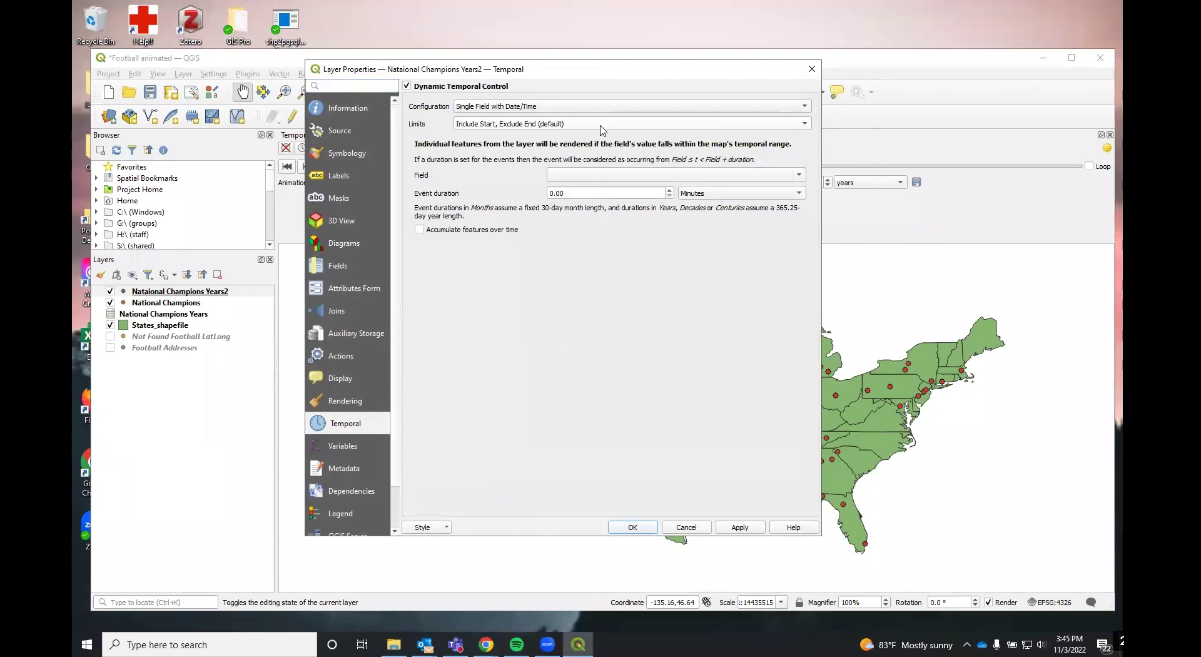
Set the temporal field to Year_dt2 with event duration in years and accept the layer properties
scroll(599, 180, "down", 1)
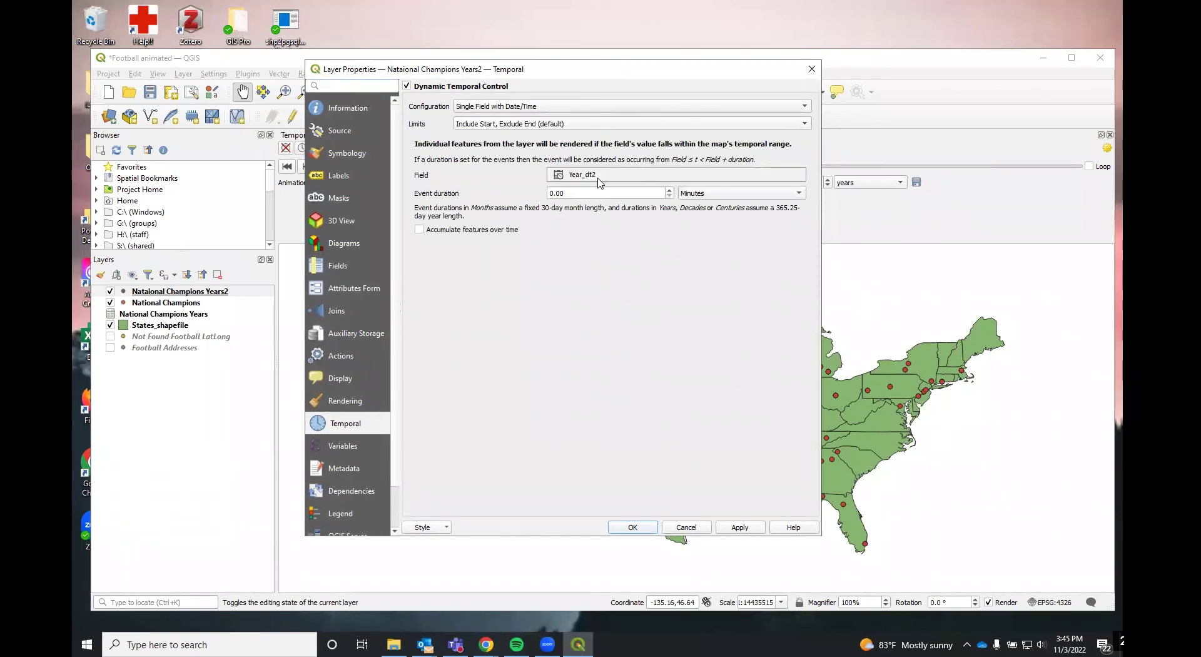
left_click(588, 178)
left_click(583, 177)
left_click(759, 194)
left_click(720, 257)
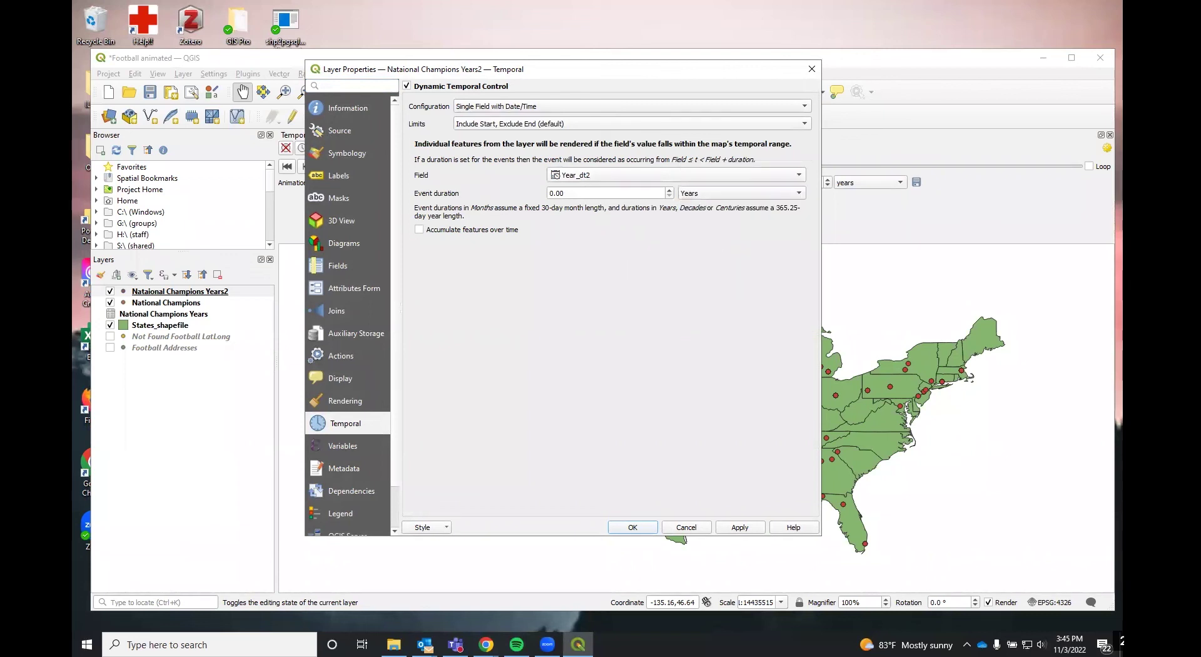
left_click(640, 529)
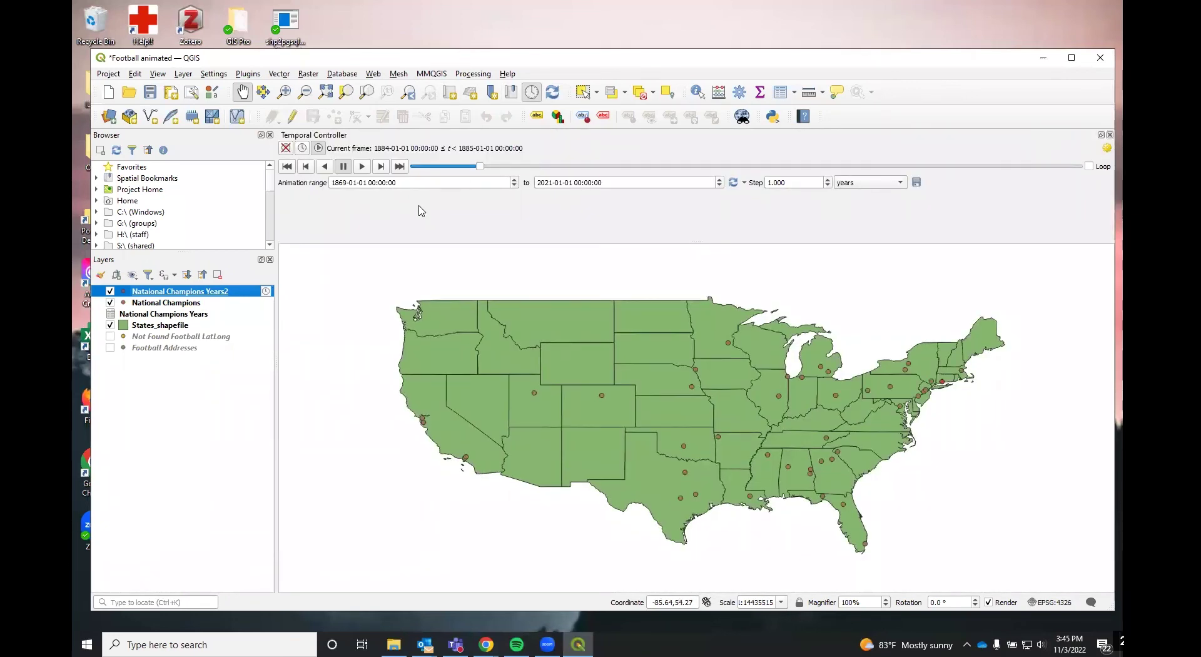
Play the animation over the layers' full time range with the National Champions layer hidden
left_click(734, 183)
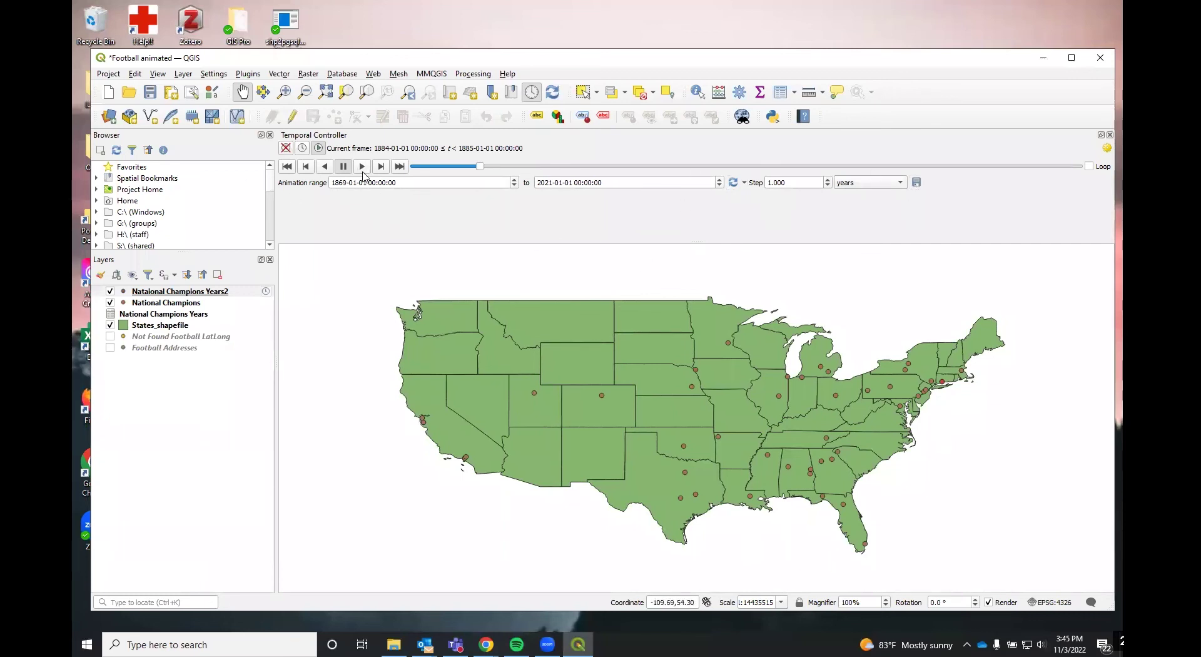
left_click(110, 303)
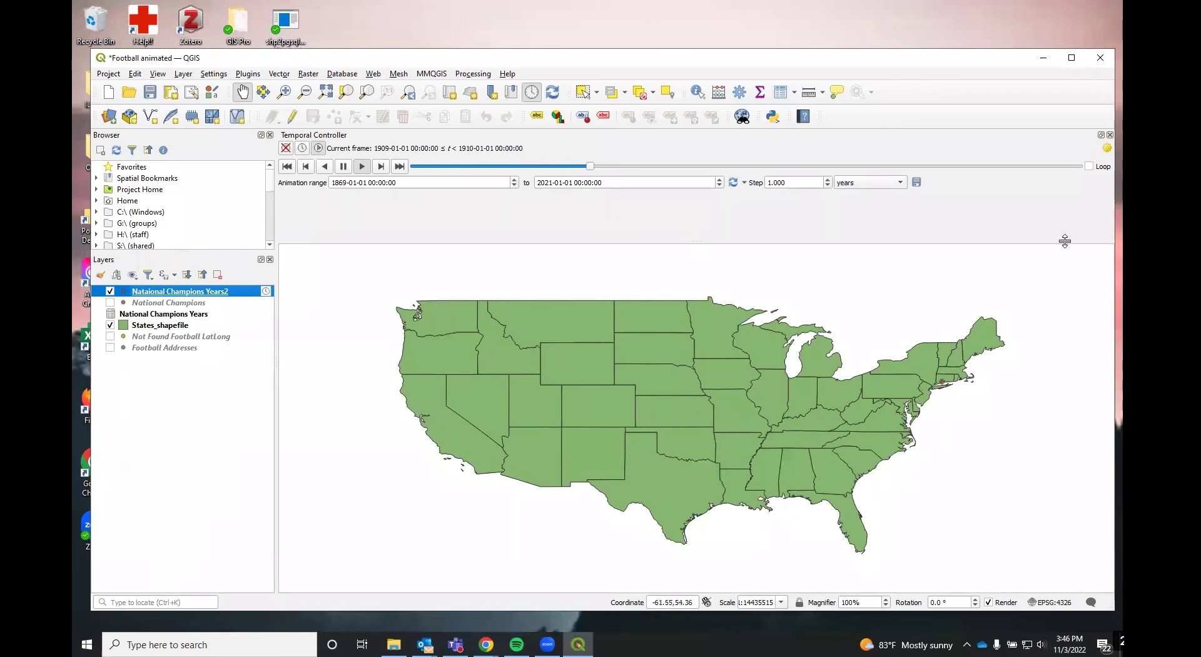
Change the animation's frame rate in the temporal settings and return to the animation controls
left_click(1105, 149)
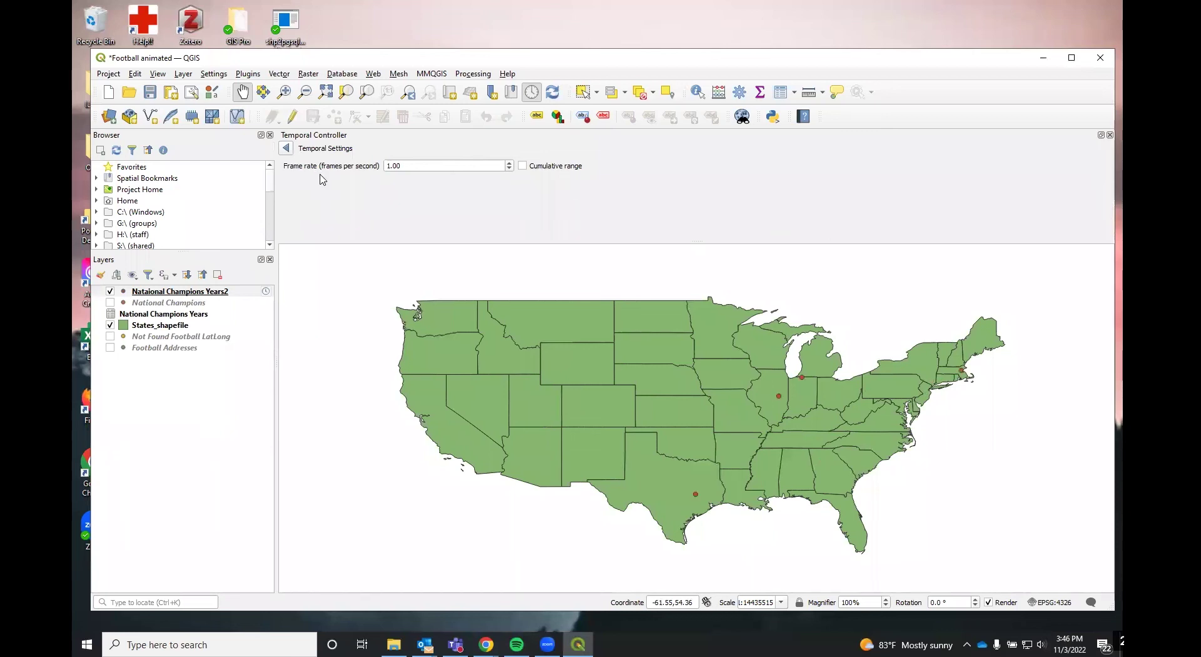
left_click(391, 164)
key("BackSpace")
left_click(419, 210)
left_click(287, 152)
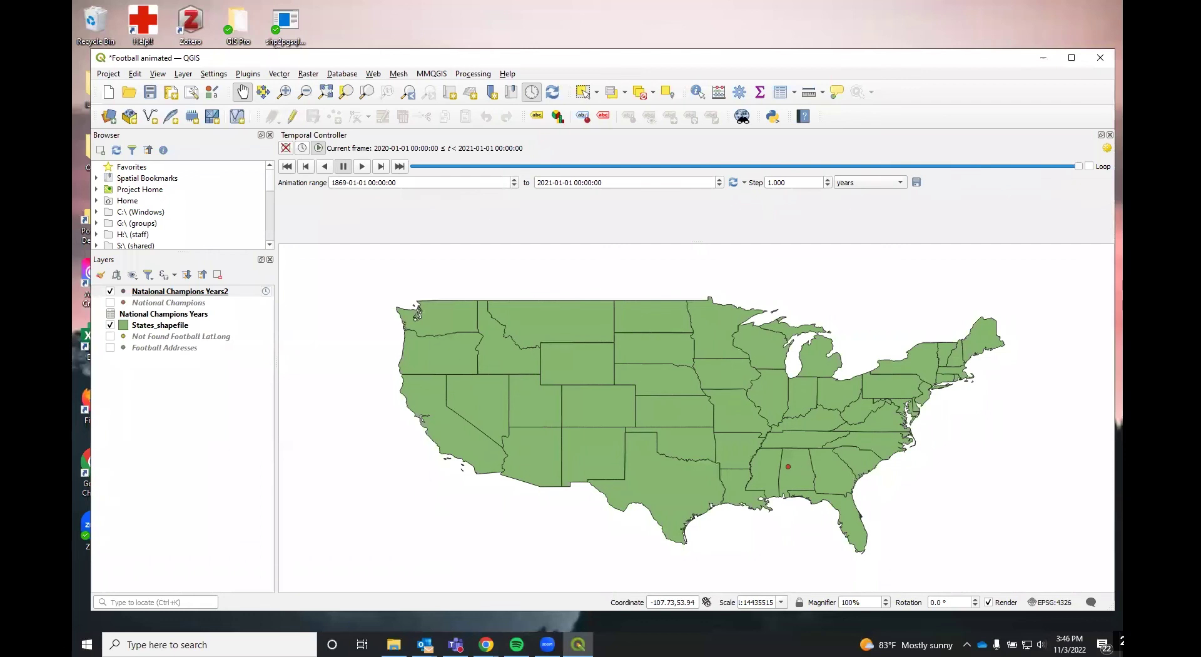
Open the Title Label decoration settings and enable the title label for the map
left_click(176, 75)
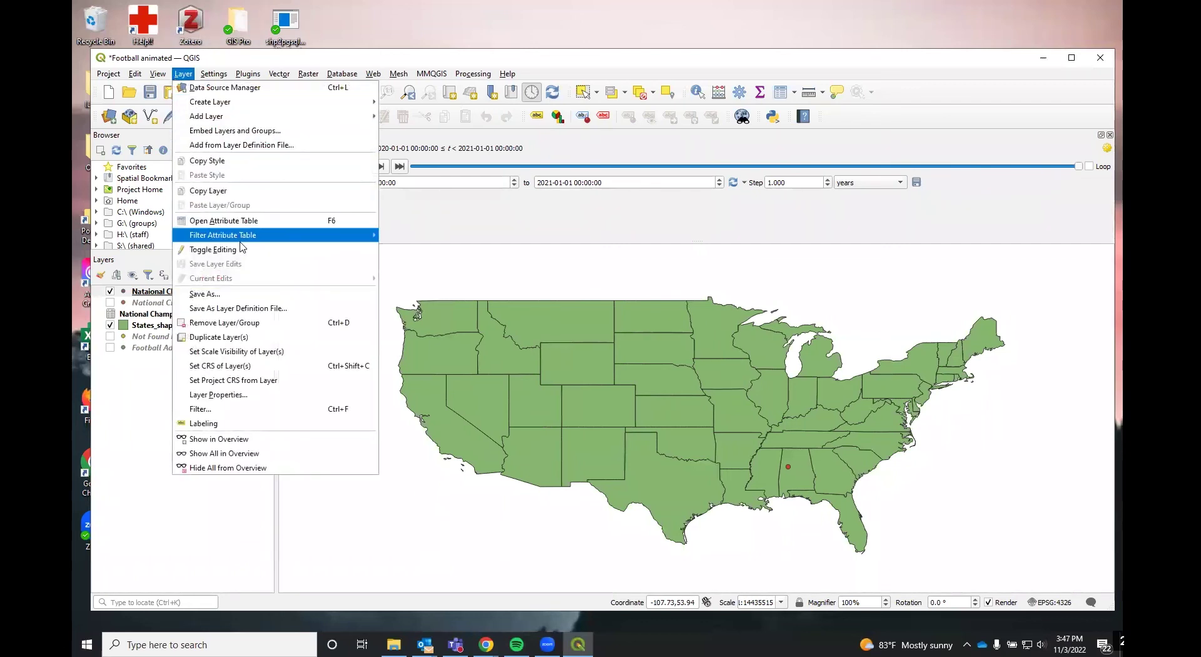
mouse_move(235, 236)
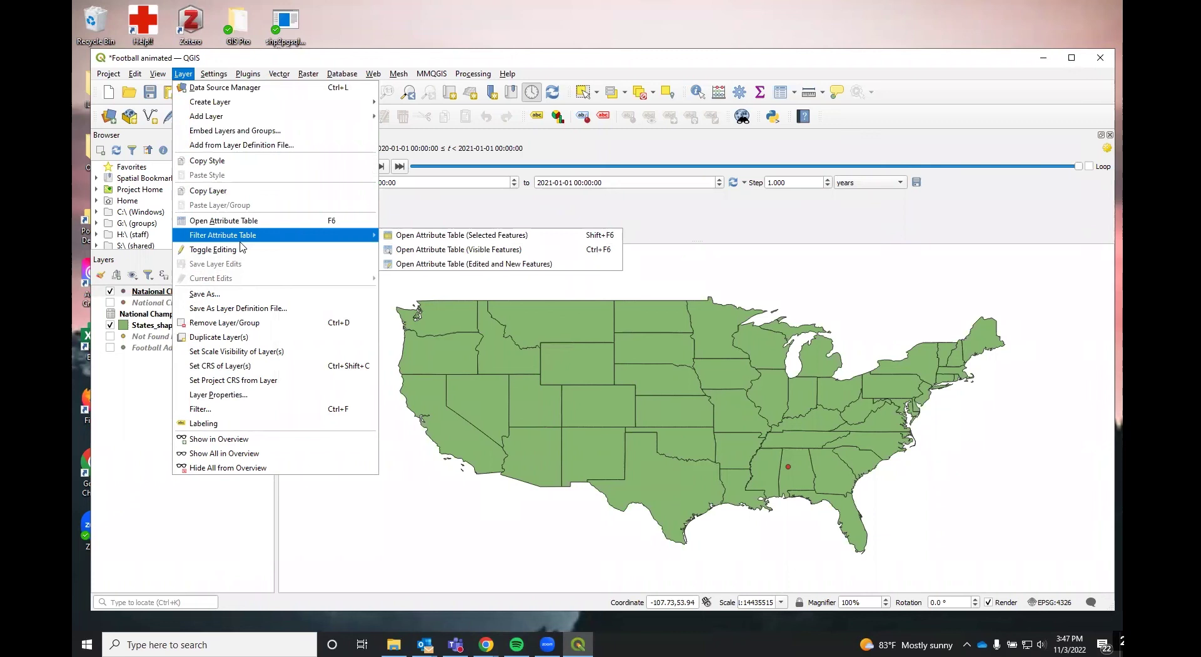
mouse_move(158, 74)
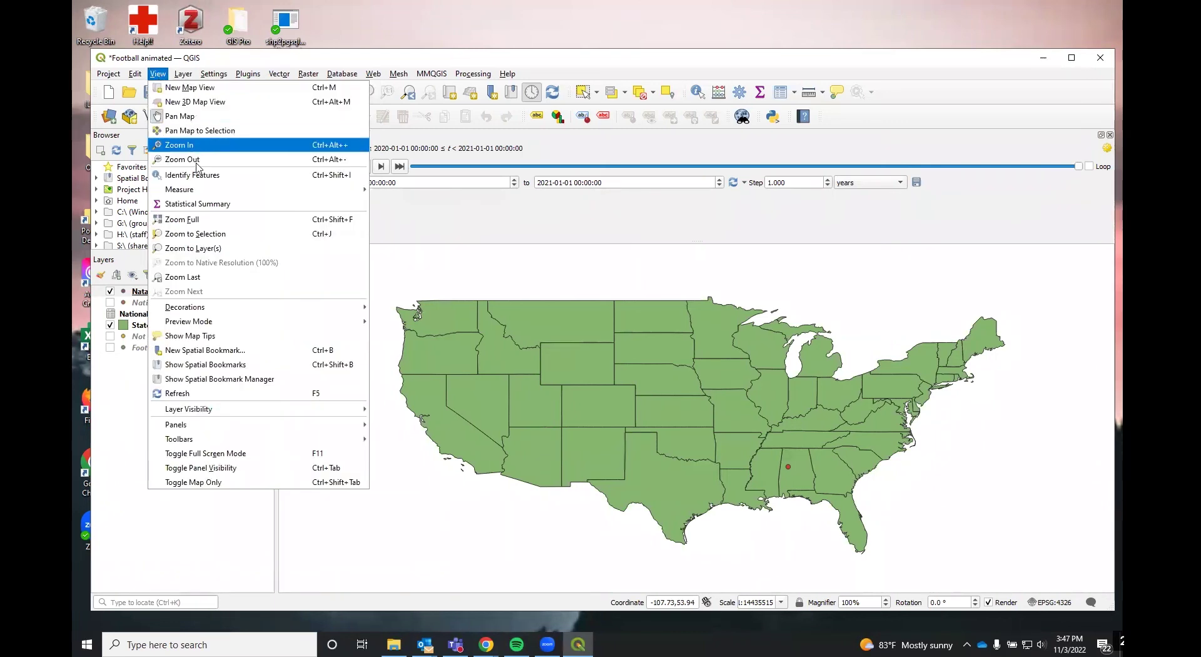
mouse_move(246, 308)
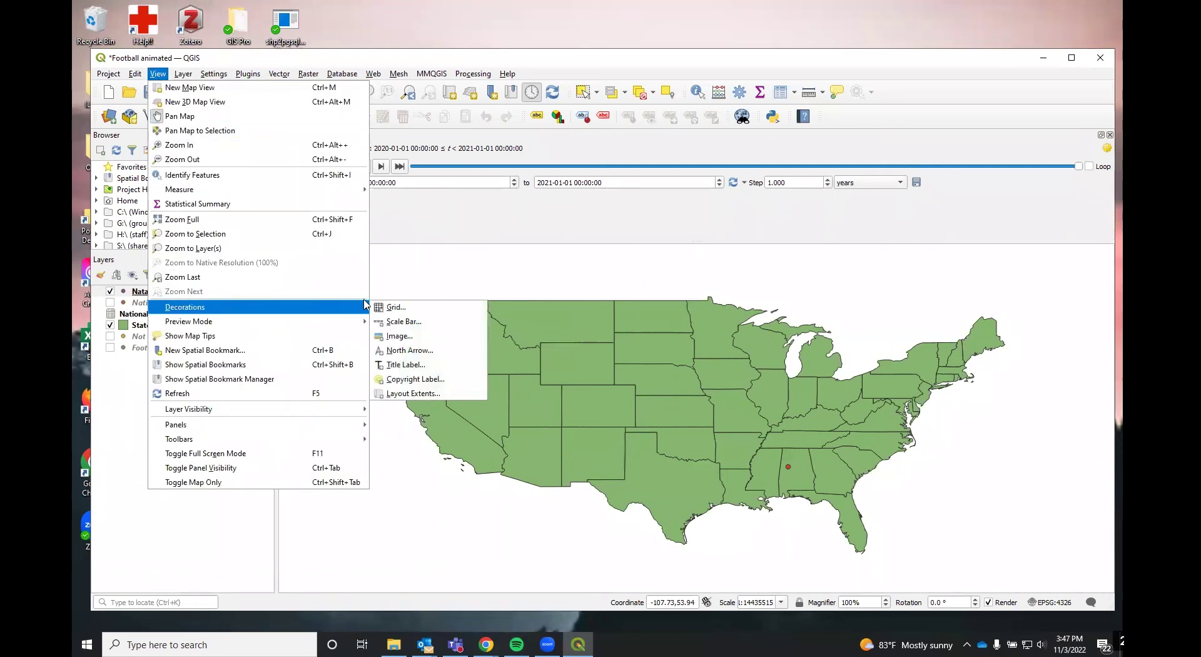
left_click(413, 367)
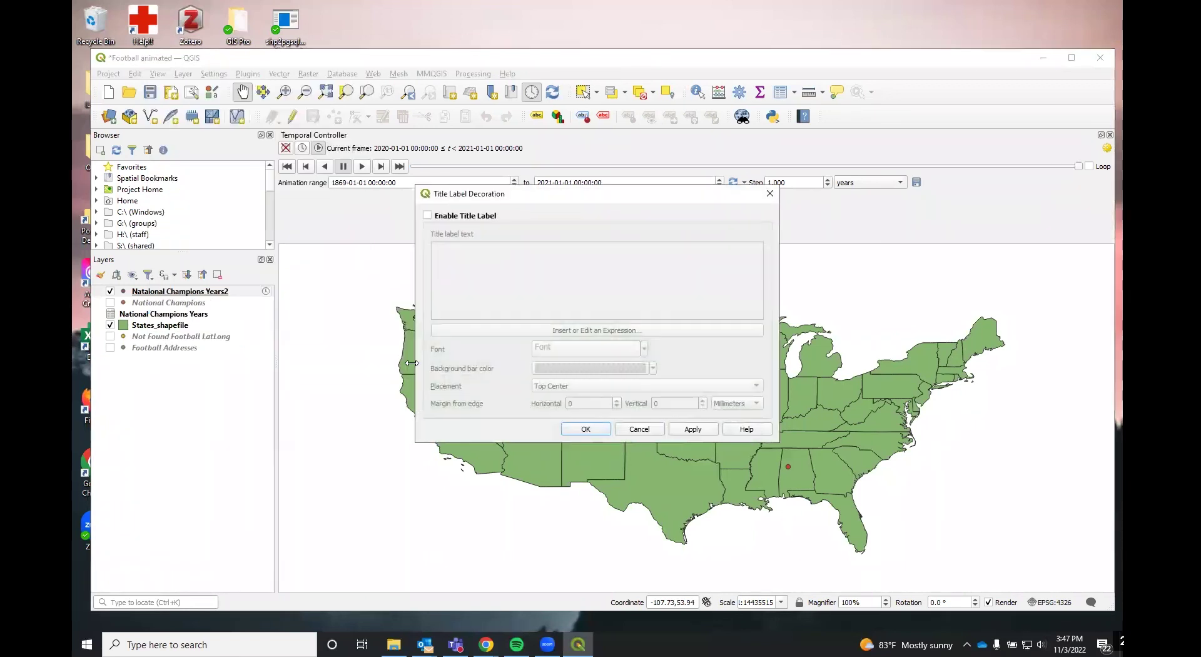
left_click(428, 215)
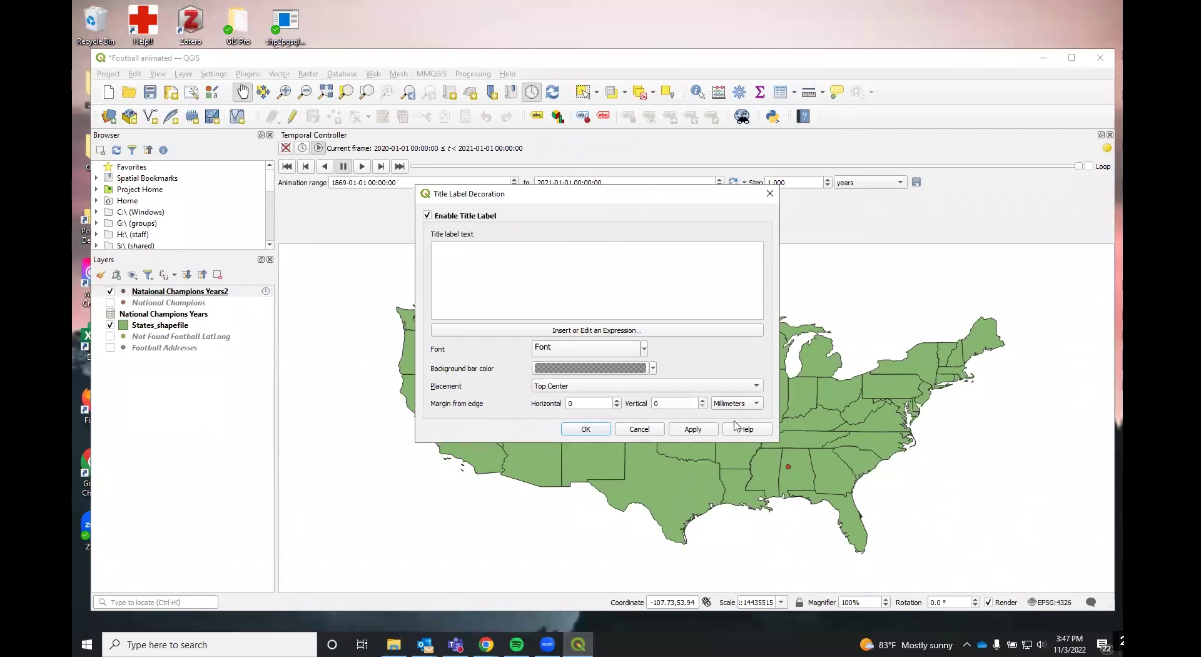
left_click(546, 332)
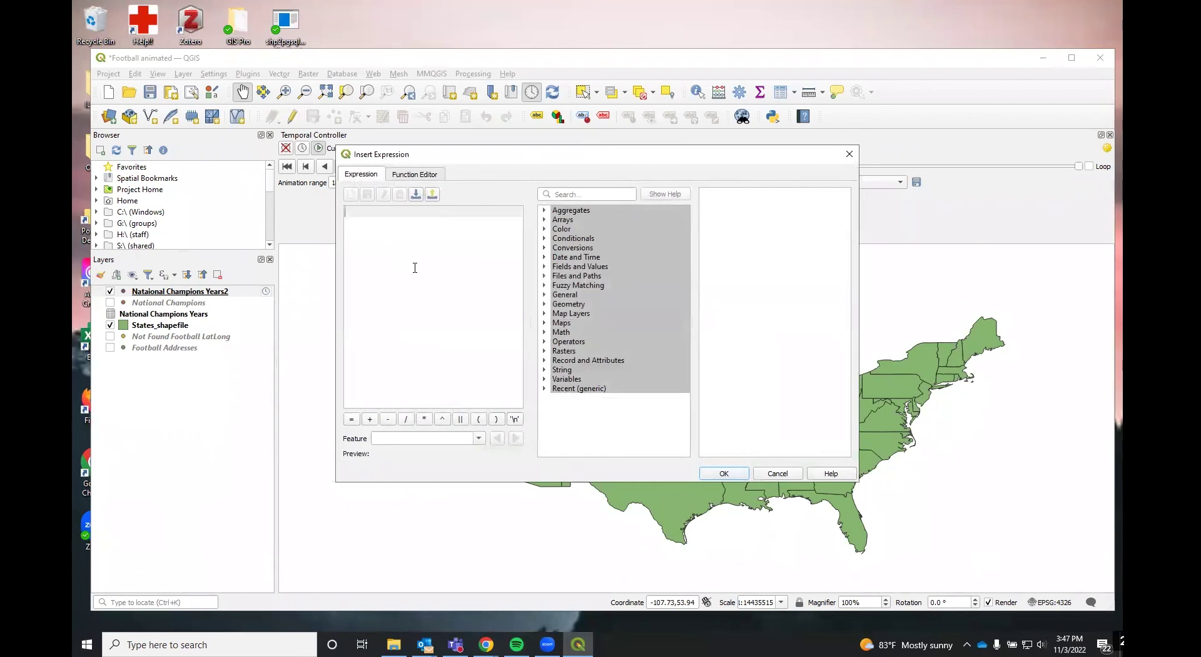
left_click(543, 258)
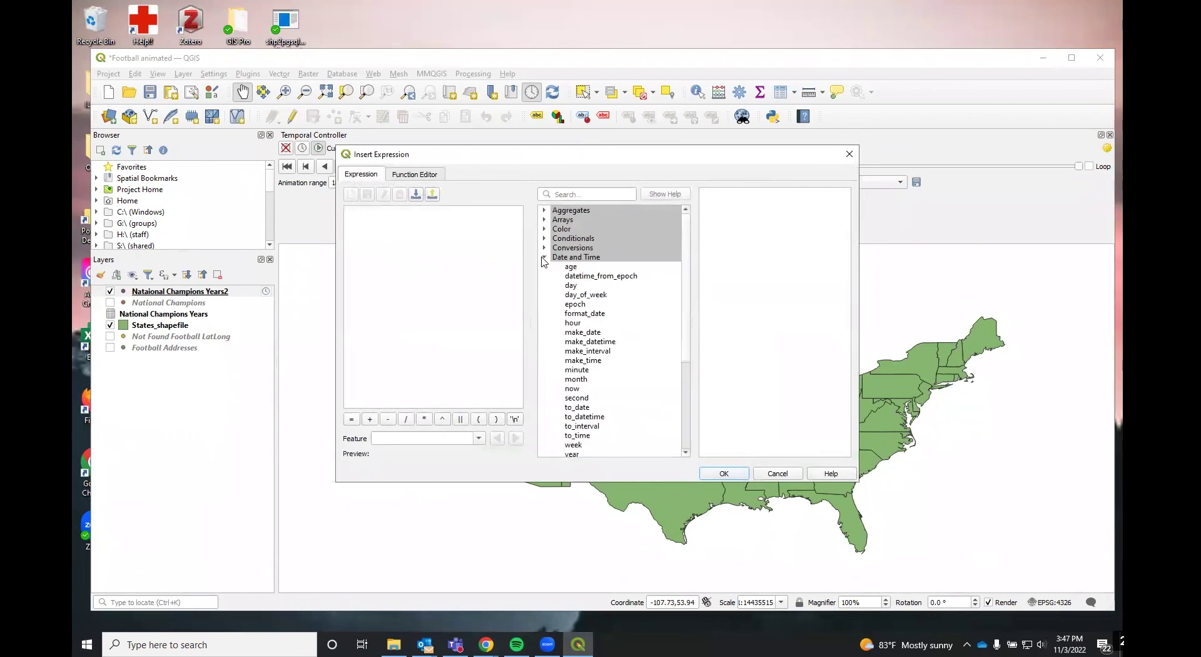
double_click(576, 314)
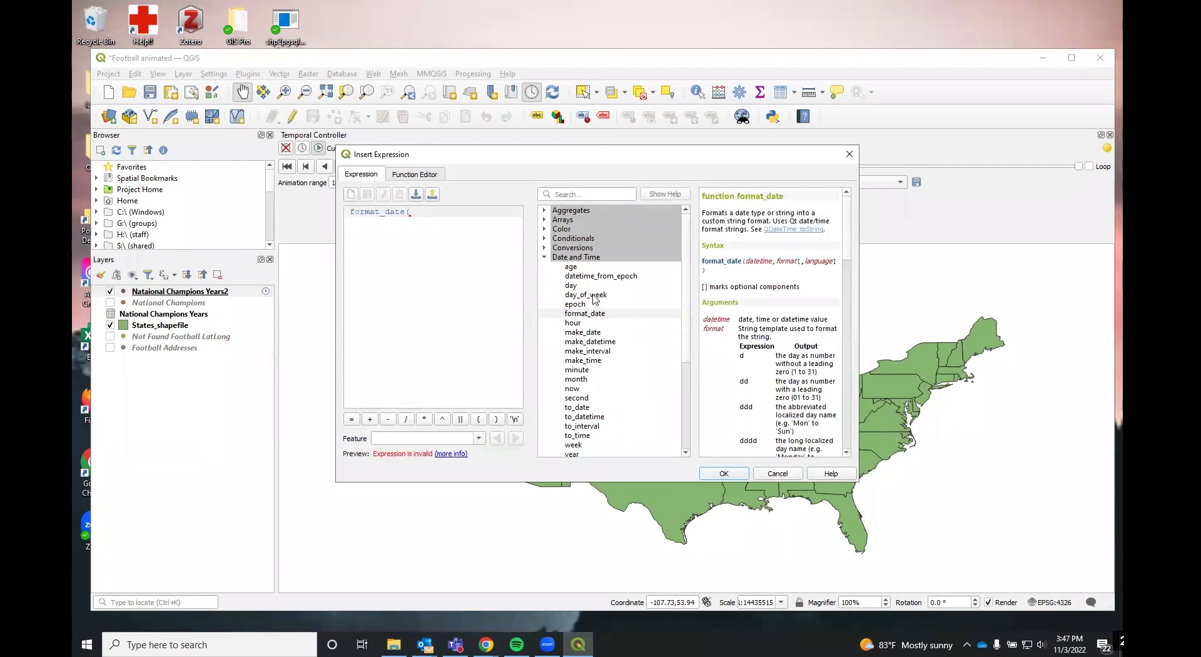
type("@map")
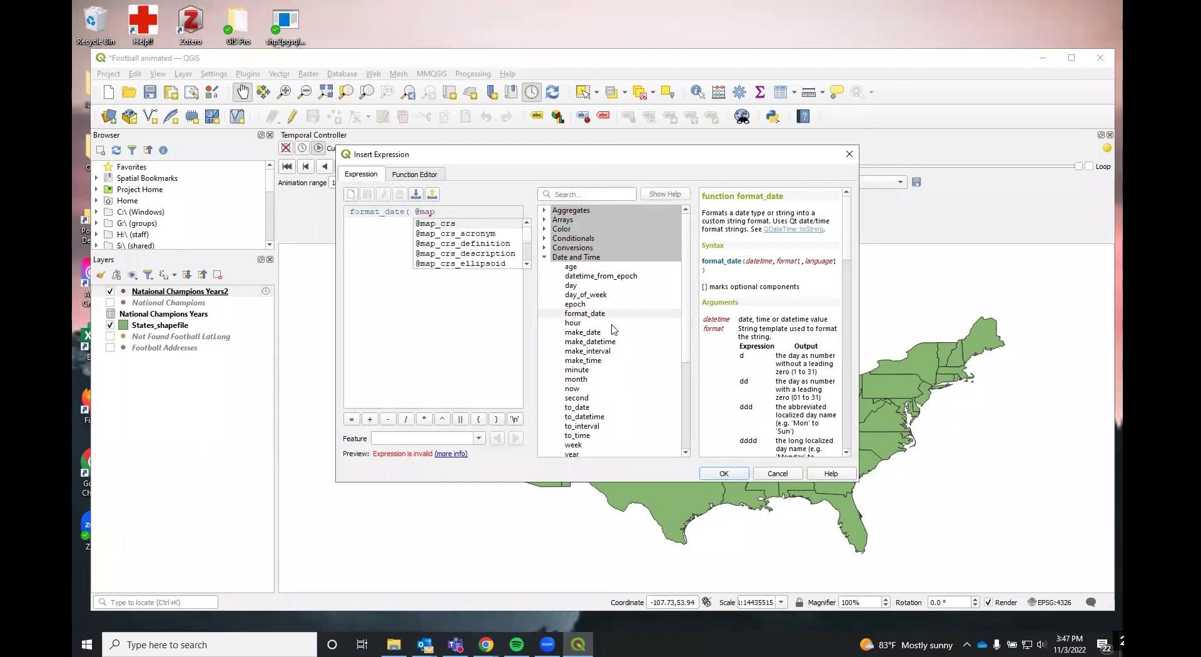
type("_start_ti")
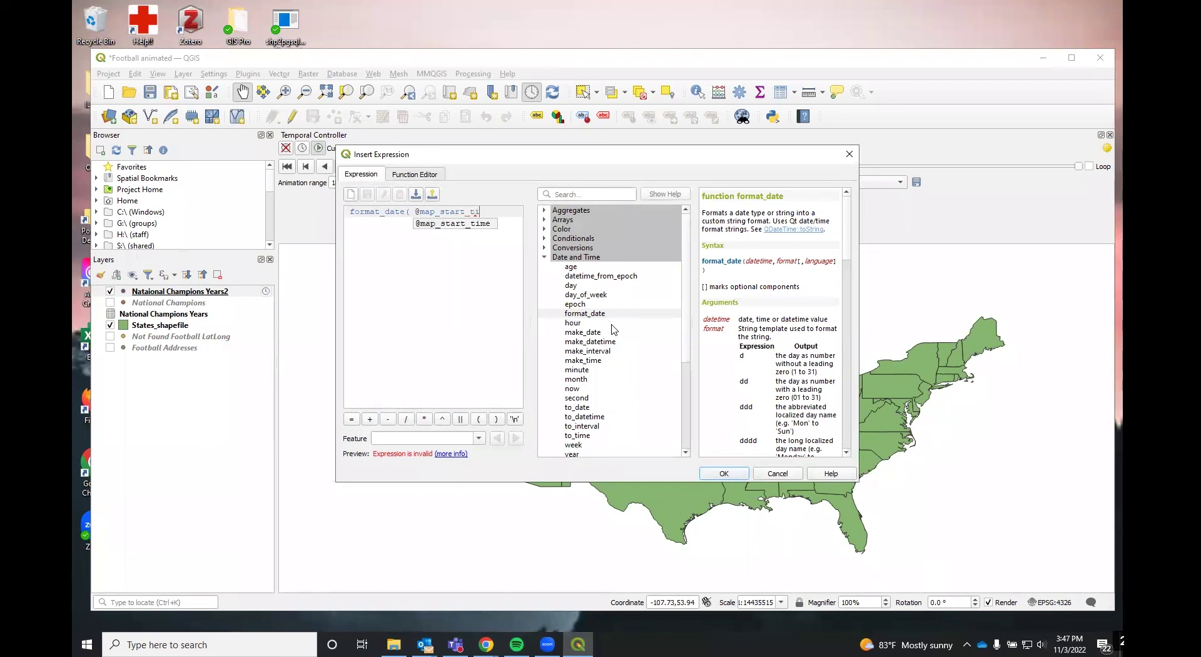
type("me,")
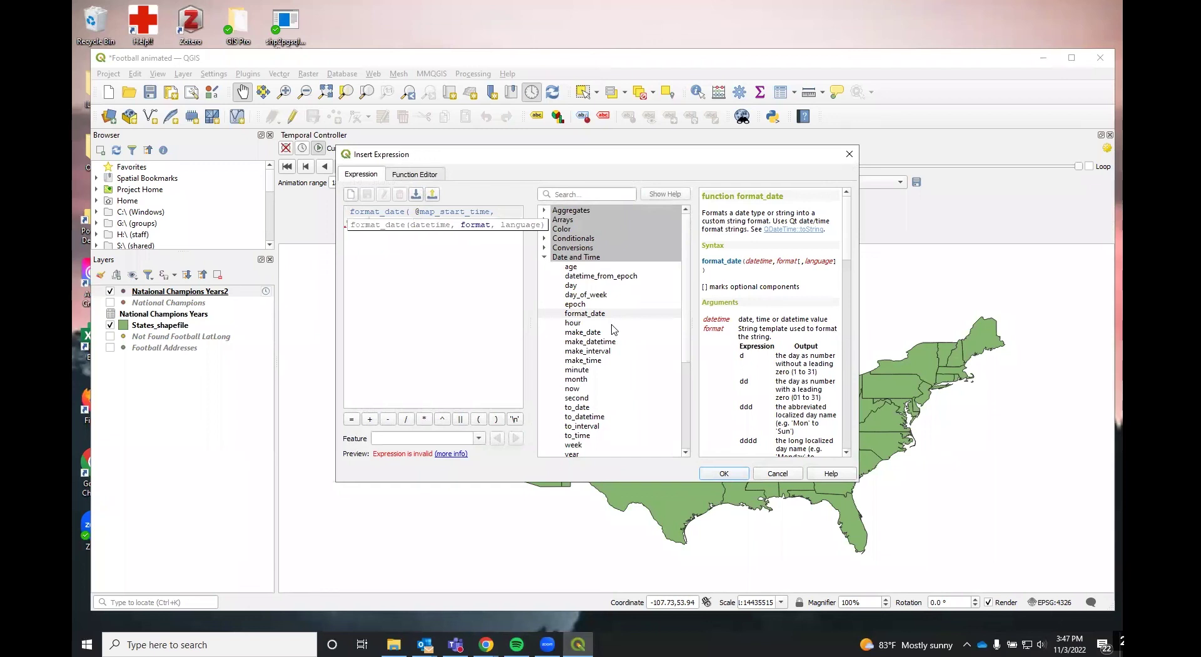
type("'yyyy')")
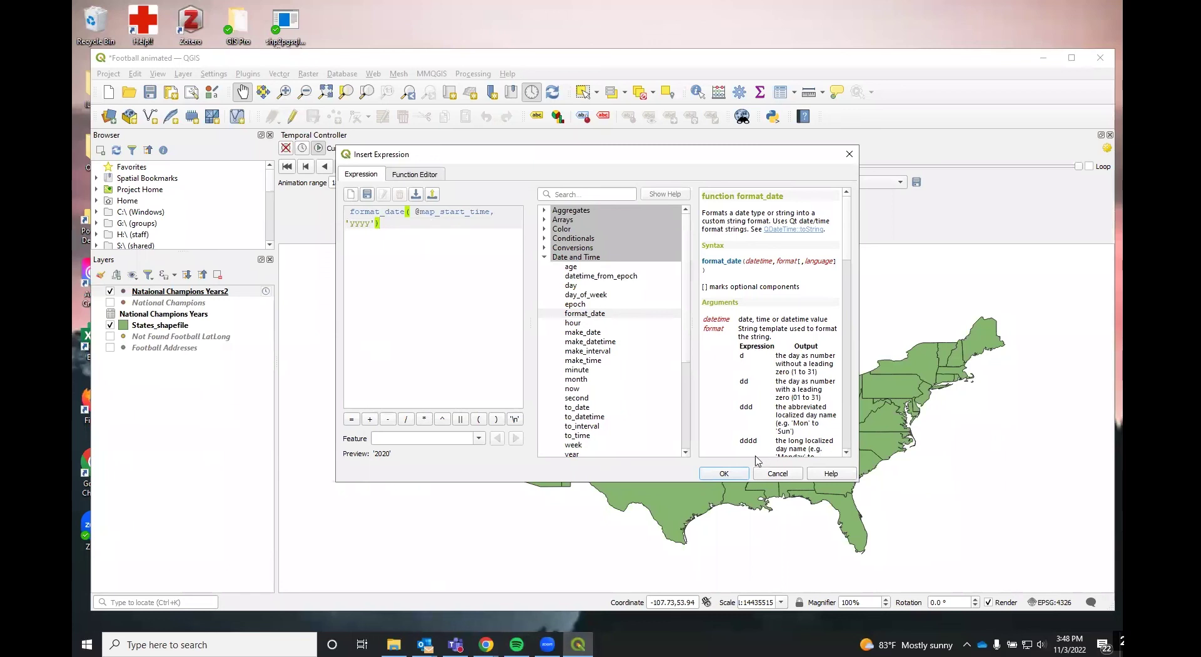
left_click(724, 474)
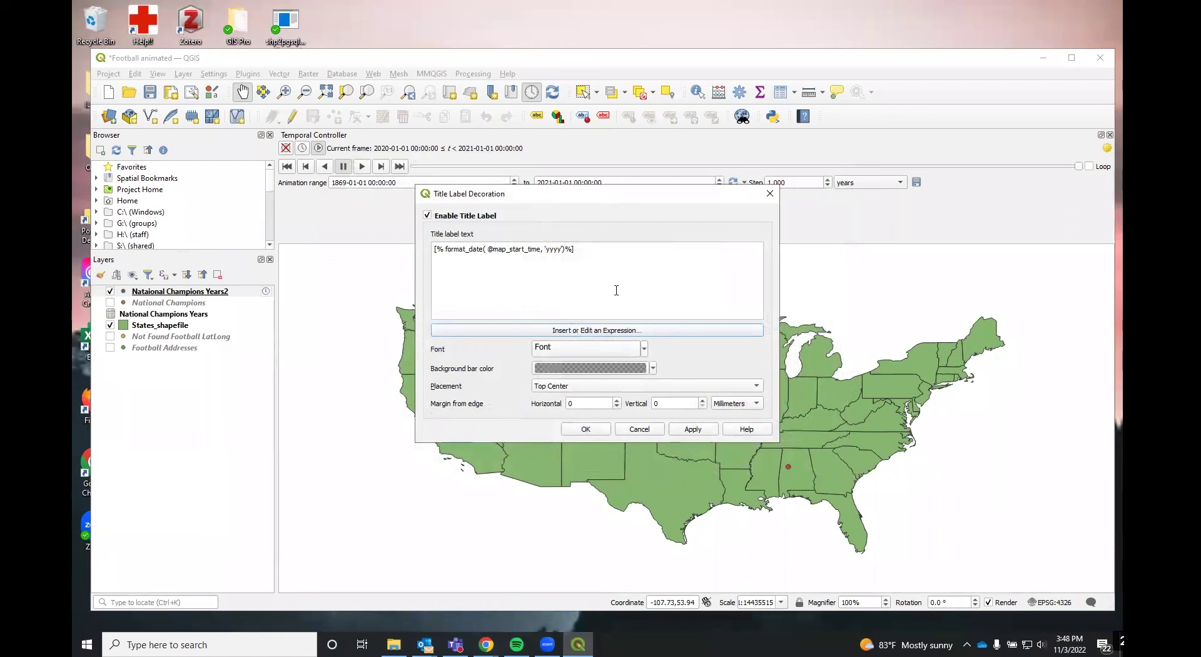
Set the title label's font size to 25 points
left_click(623, 348)
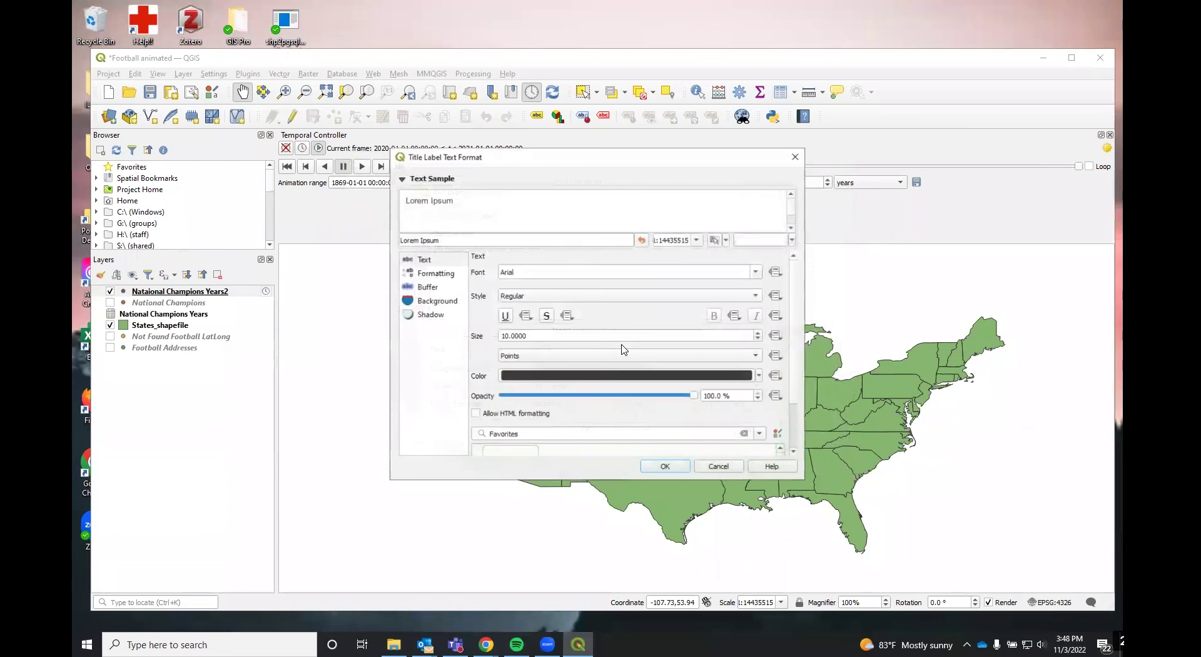
left_click_drag(508, 336, 499, 340)
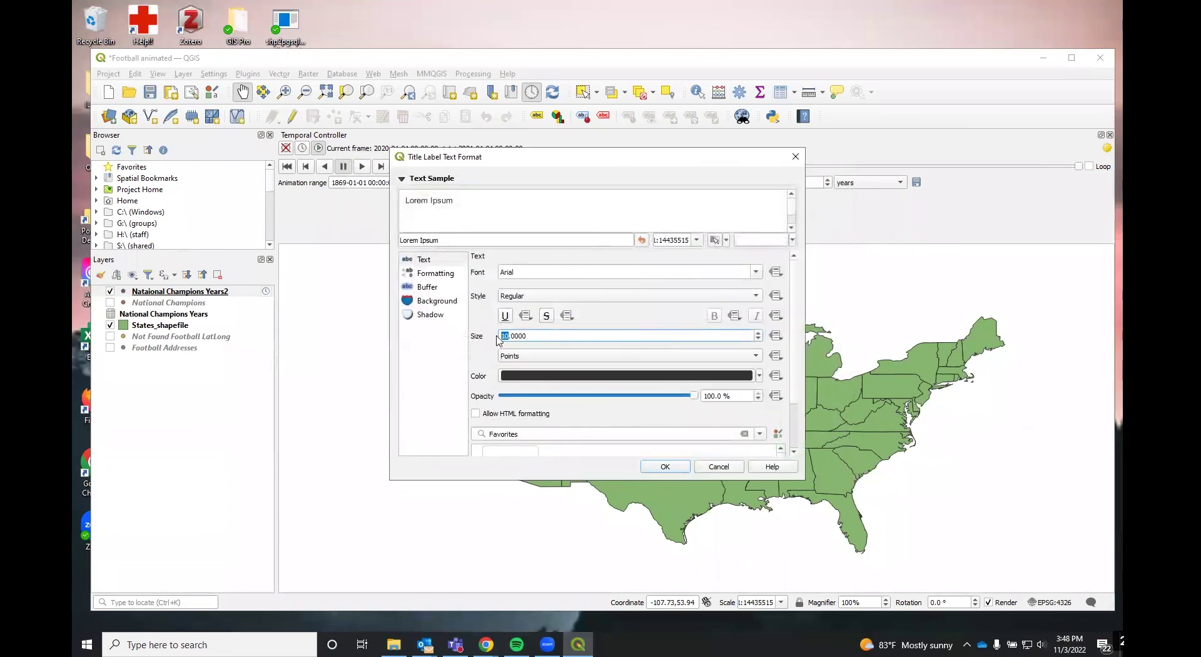
type("25")
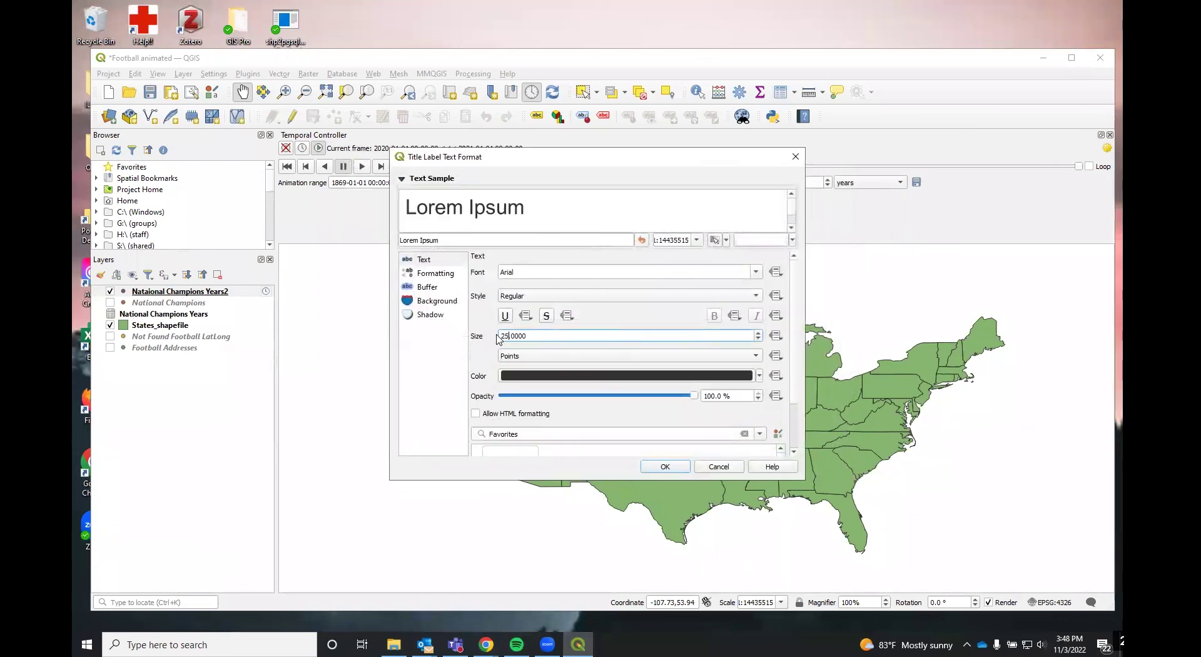
left_click(678, 466)
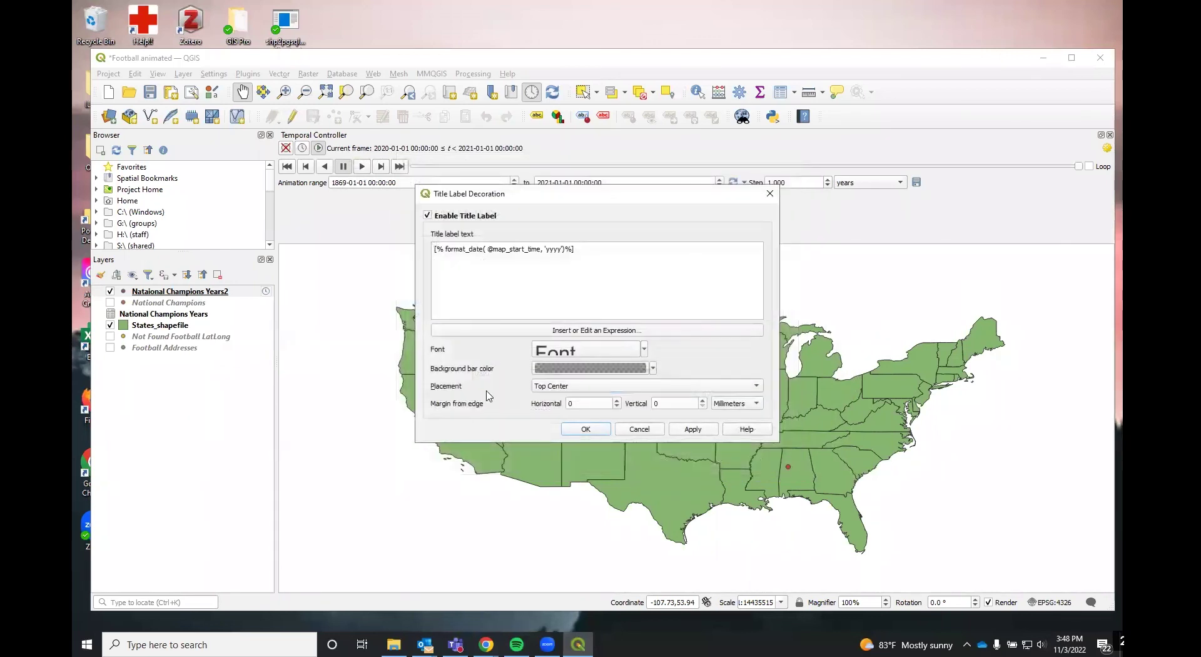
left_click(645, 369)
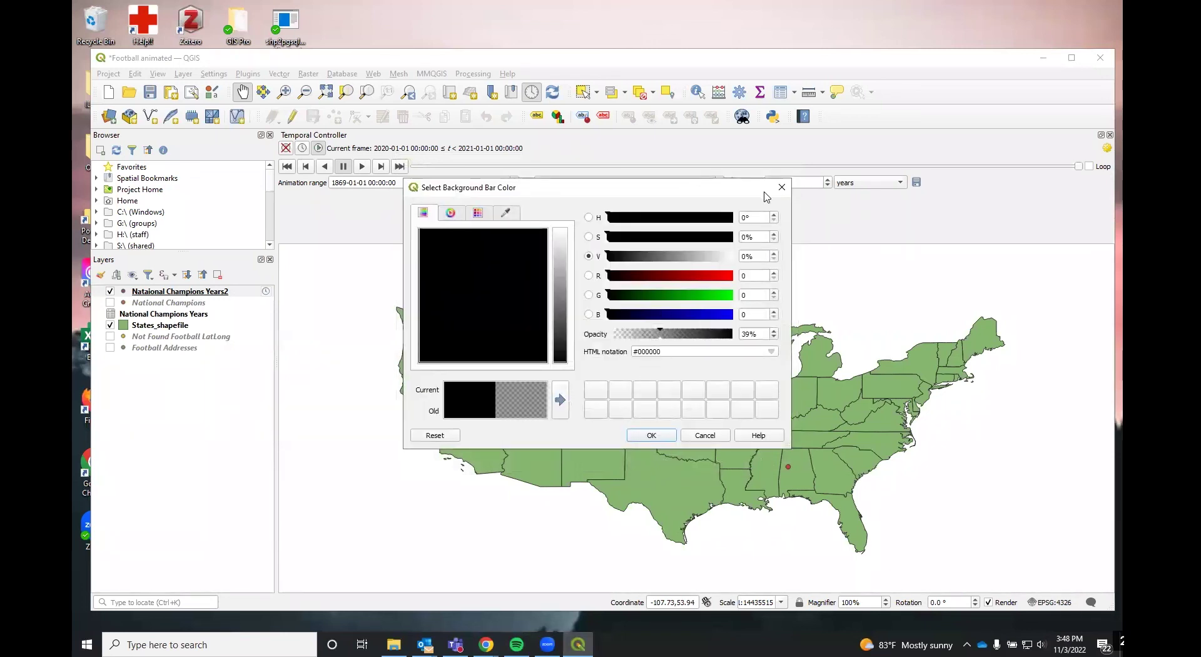
left_click(777, 191)
left_click(653, 369)
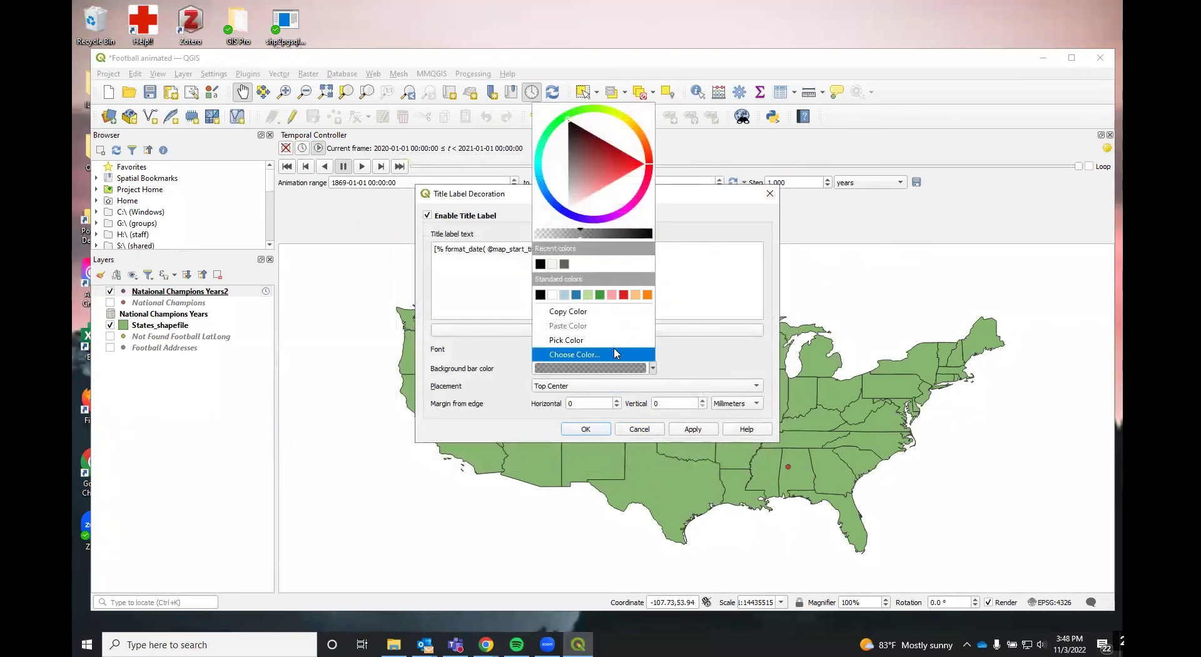
left_click(710, 352)
Adjust the opacity of the title label's background bar color and accept the color
left_click(623, 370)
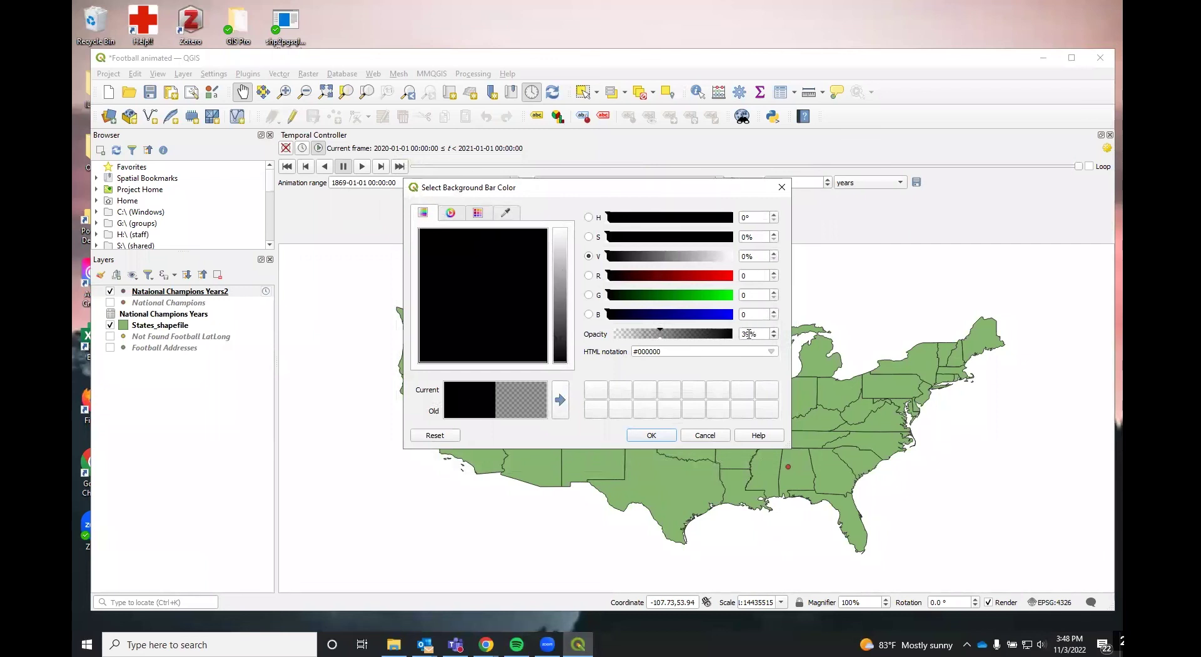
left_click(773, 331)
left_click(648, 436)
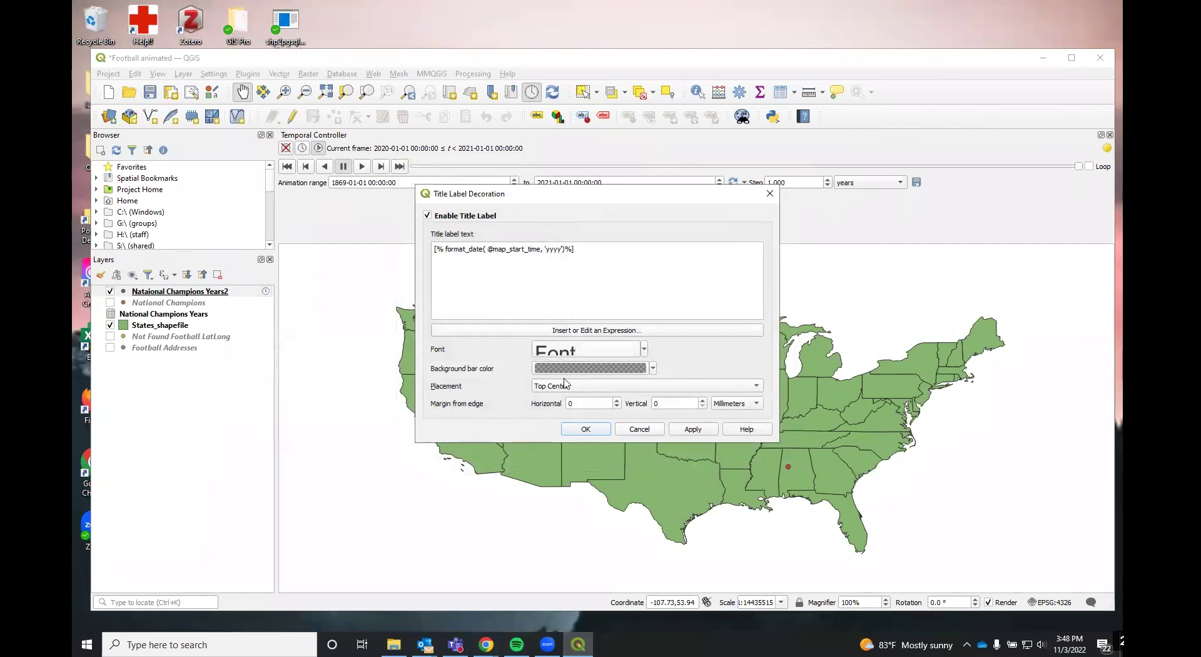
Set the title label's placement to Bottom Right, then apply and accept the decoration settings
left_click(757, 387)
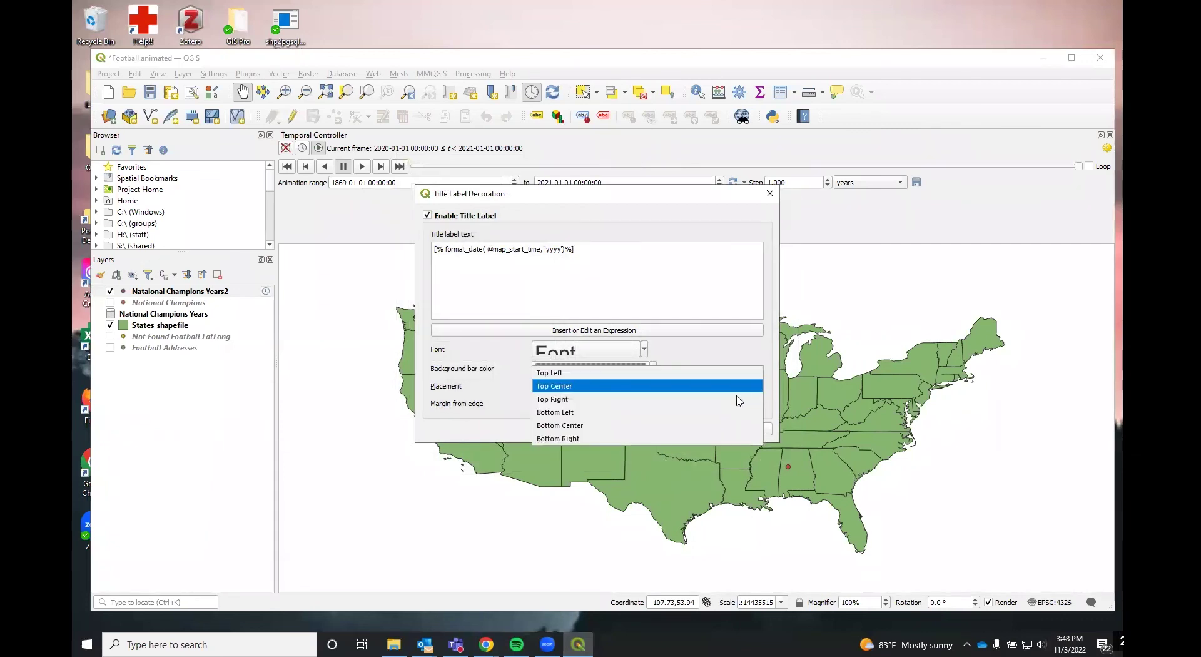
left_click(698, 439)
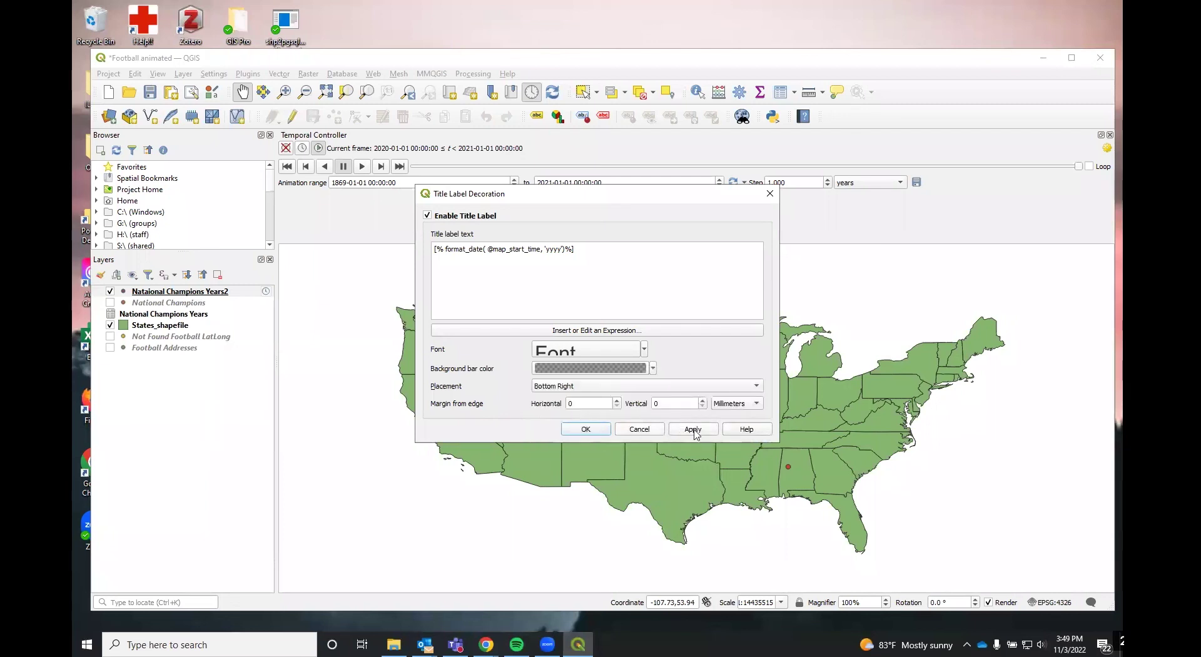
left_click(693, 429)
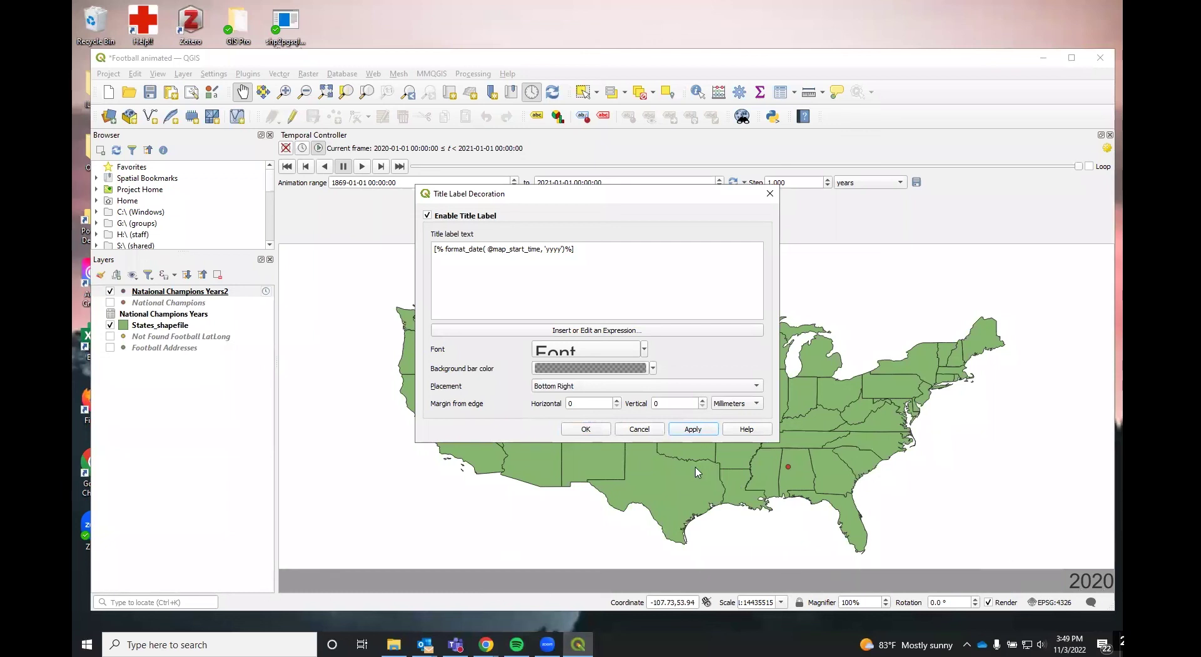
left_click(584, 429)
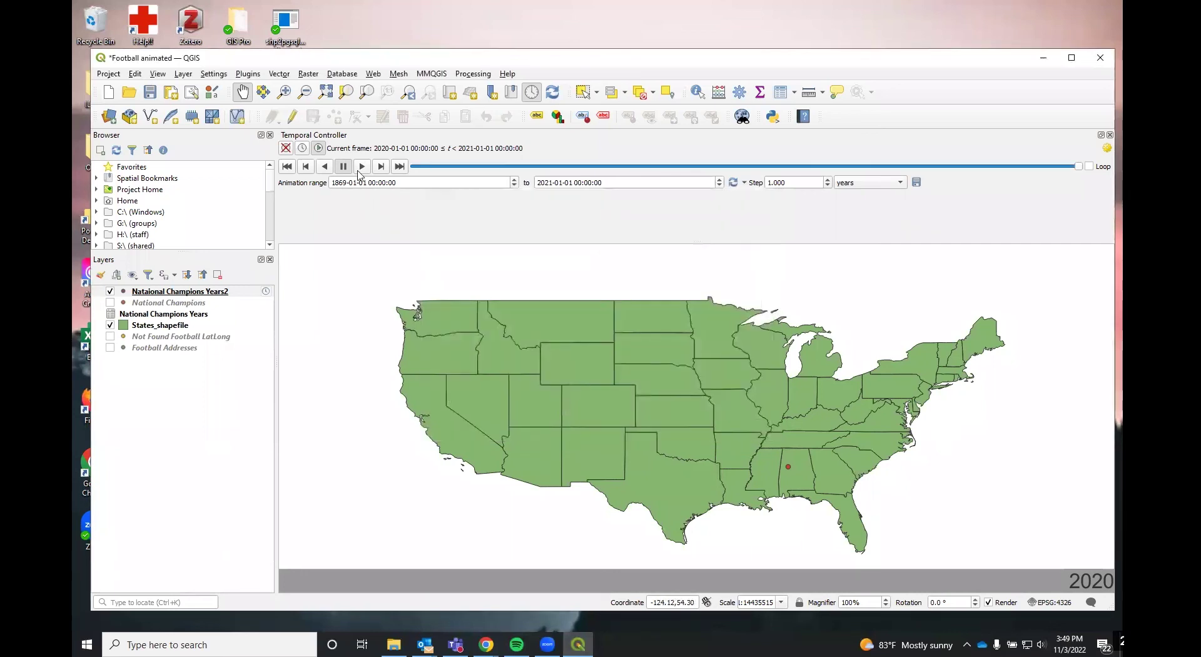
Rewind the animation to its start, play it to check the year label, and pause it
left_click_drag(1078, 165, 318, 173)
left_click(361, 166)
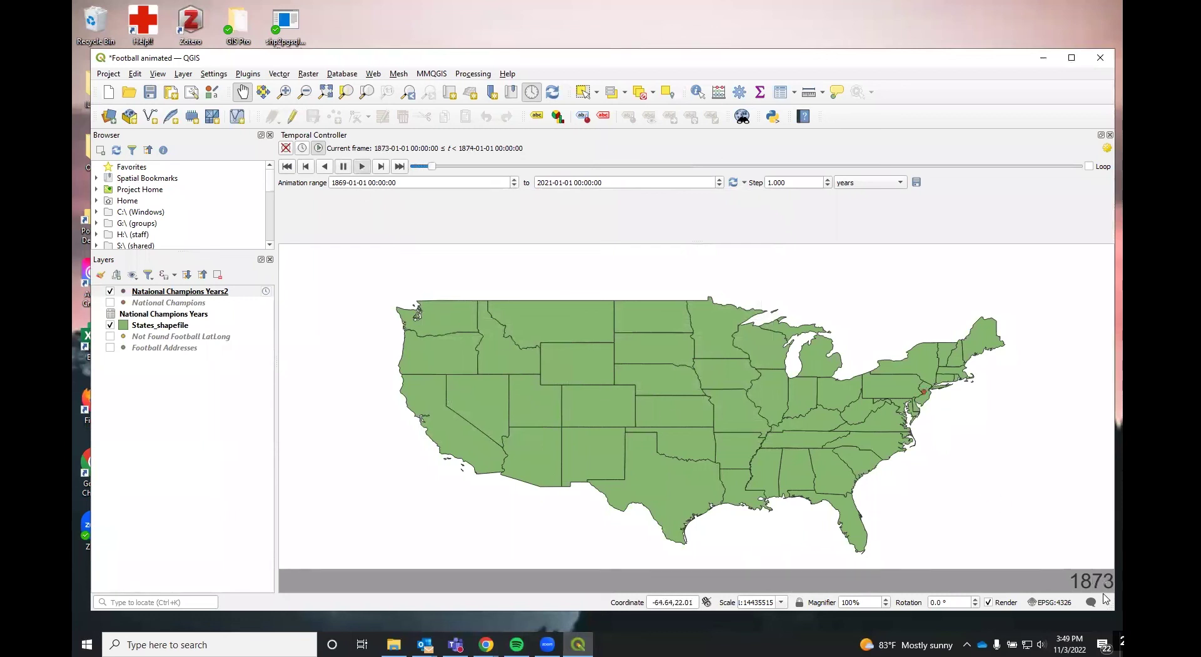
left_click(343, 166)
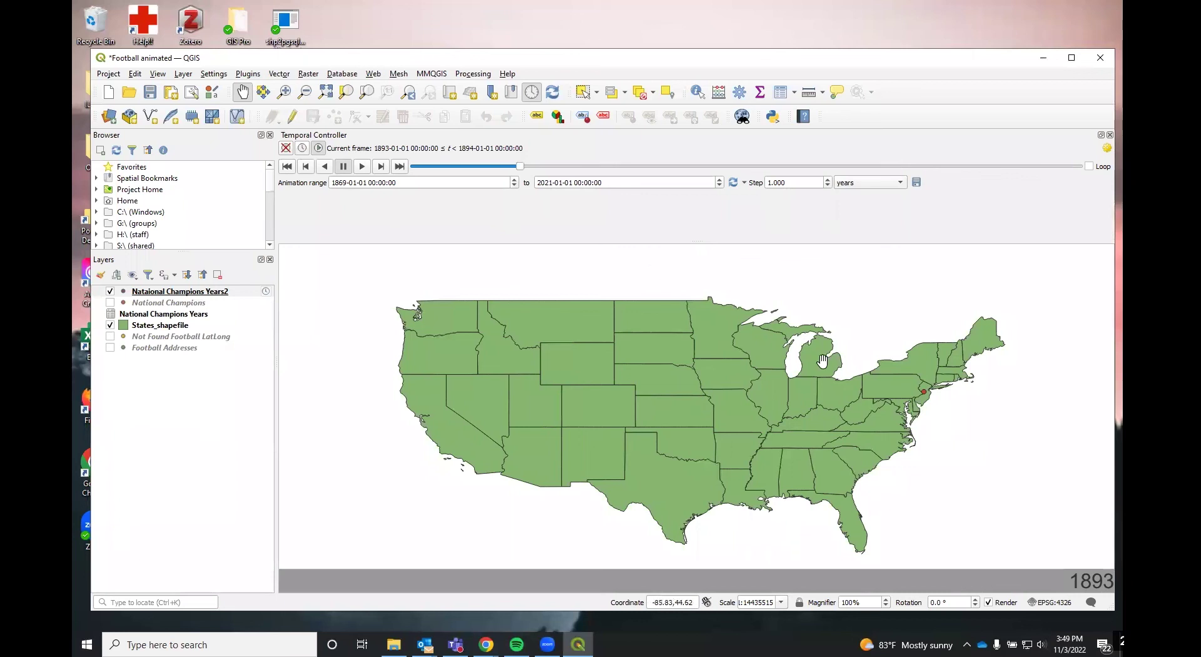
Symbolize the Nataional Champions Years2 layer as Categorized by the School field and classify all values
right_click(139, 293)
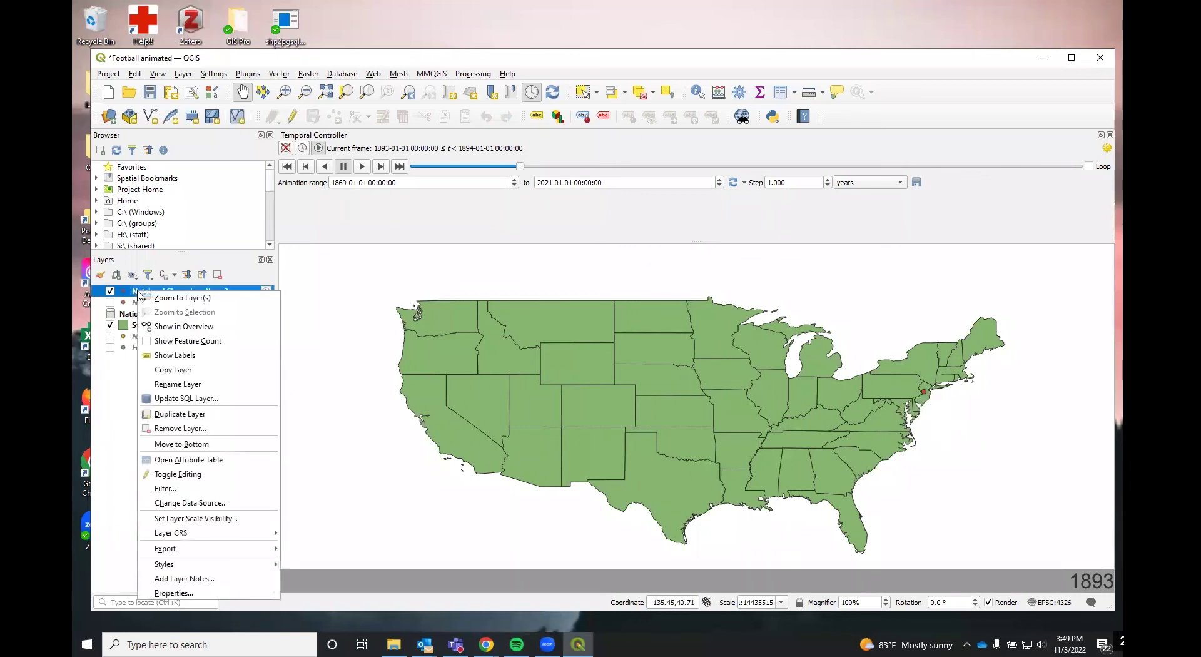
left_click(187, 593)
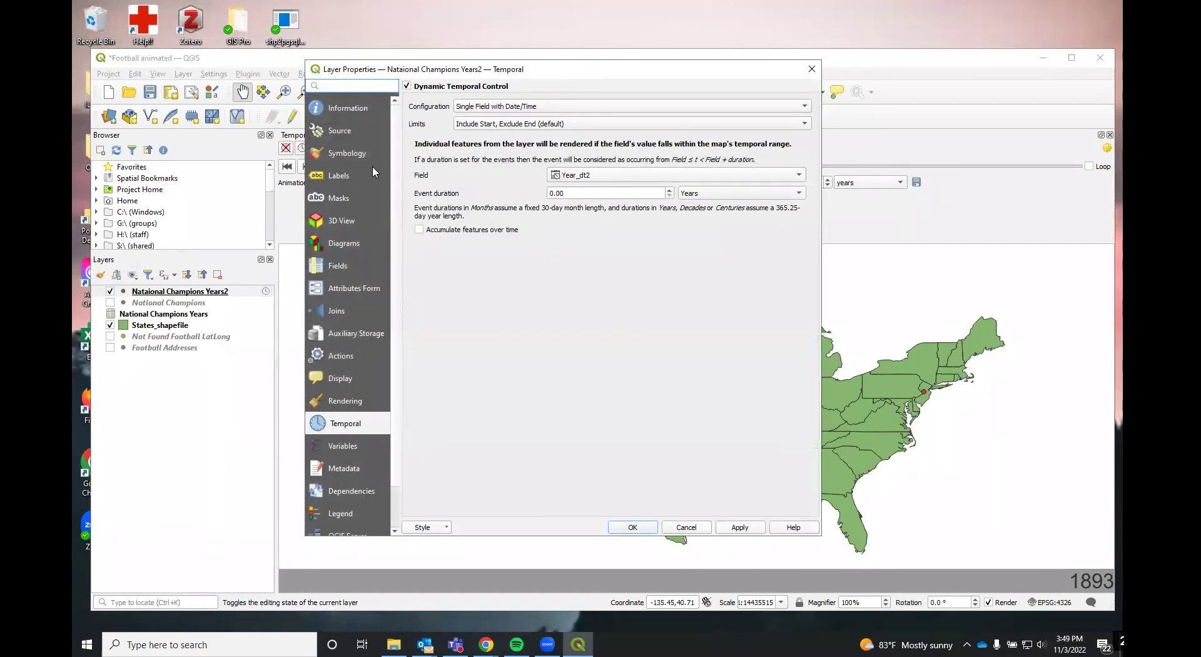
left_click(359, 155)
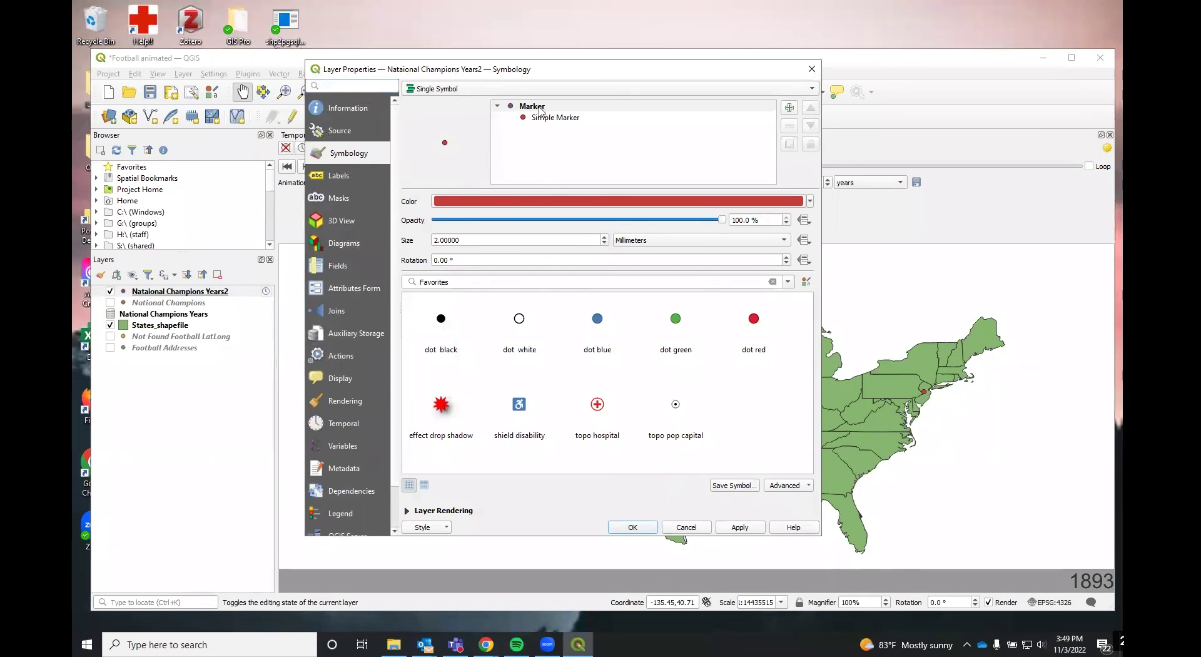
left_click(524, 93)
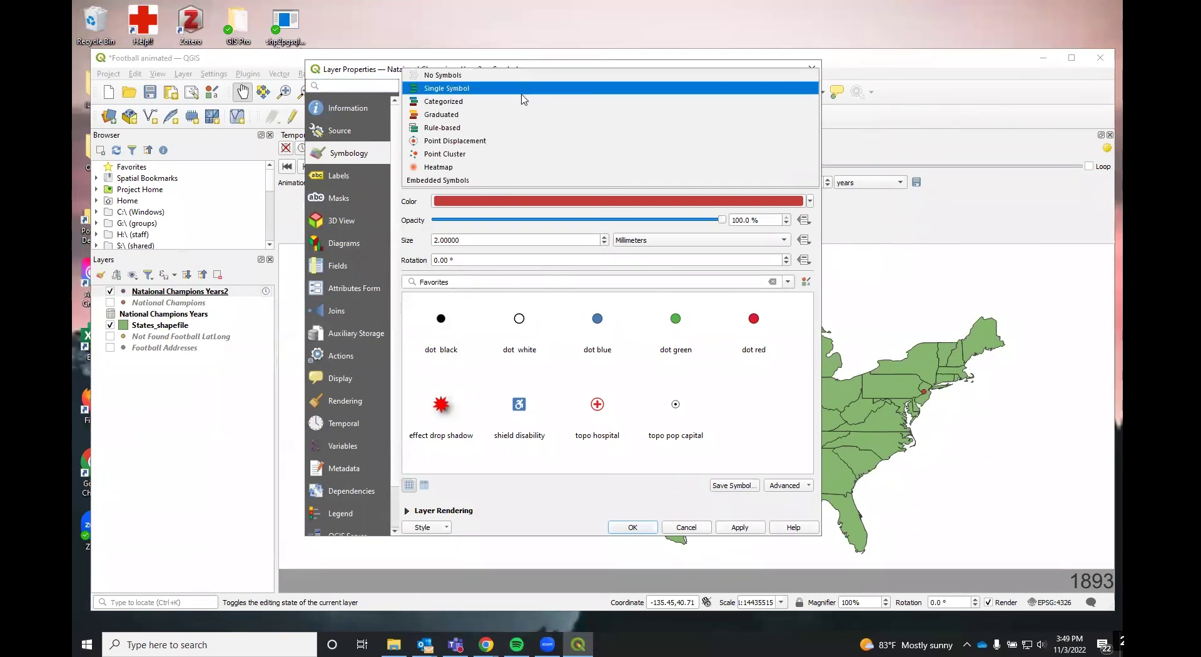
left_click(519, 102)
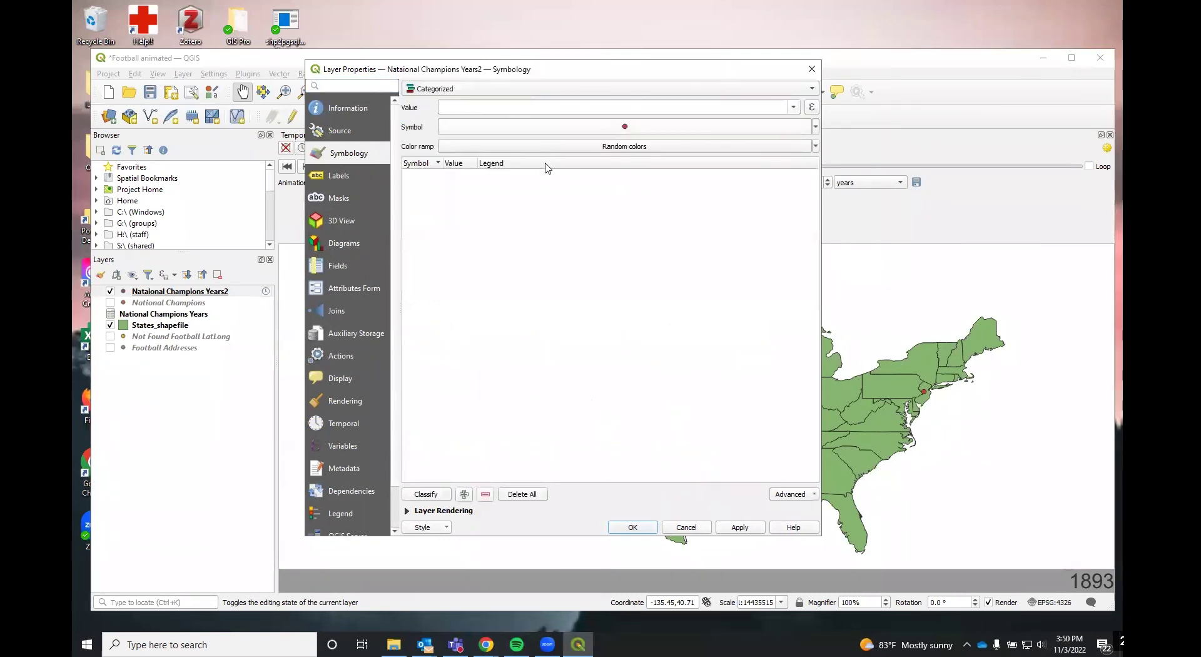
left_click(793, 107)
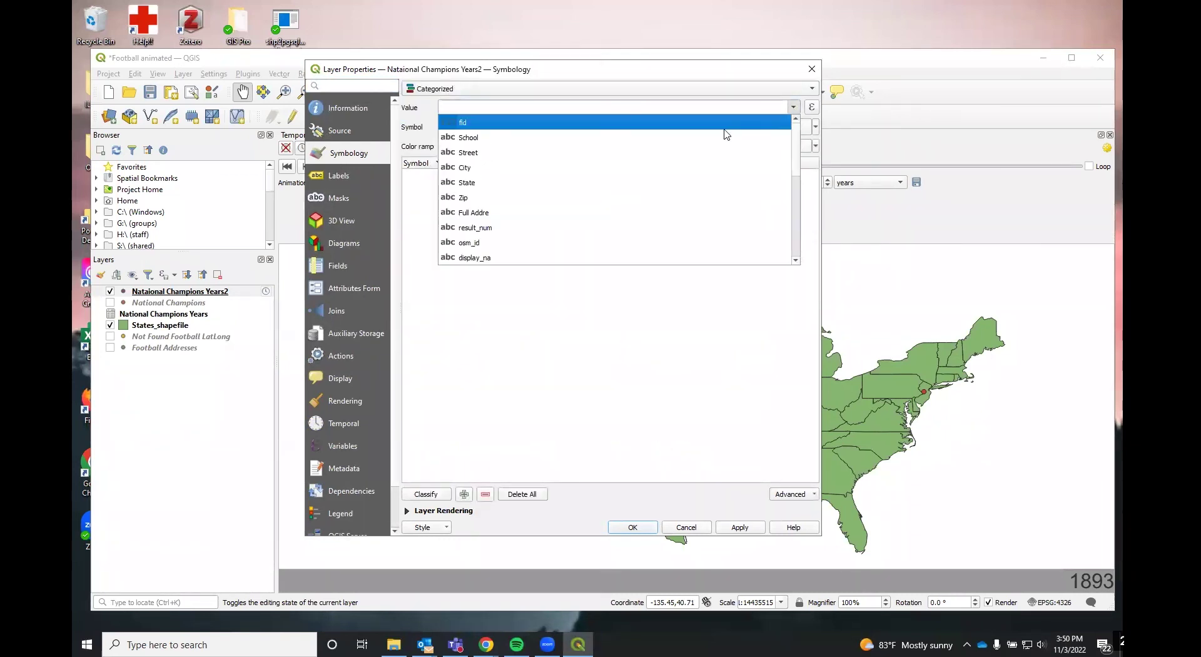
left_click(696, 148)
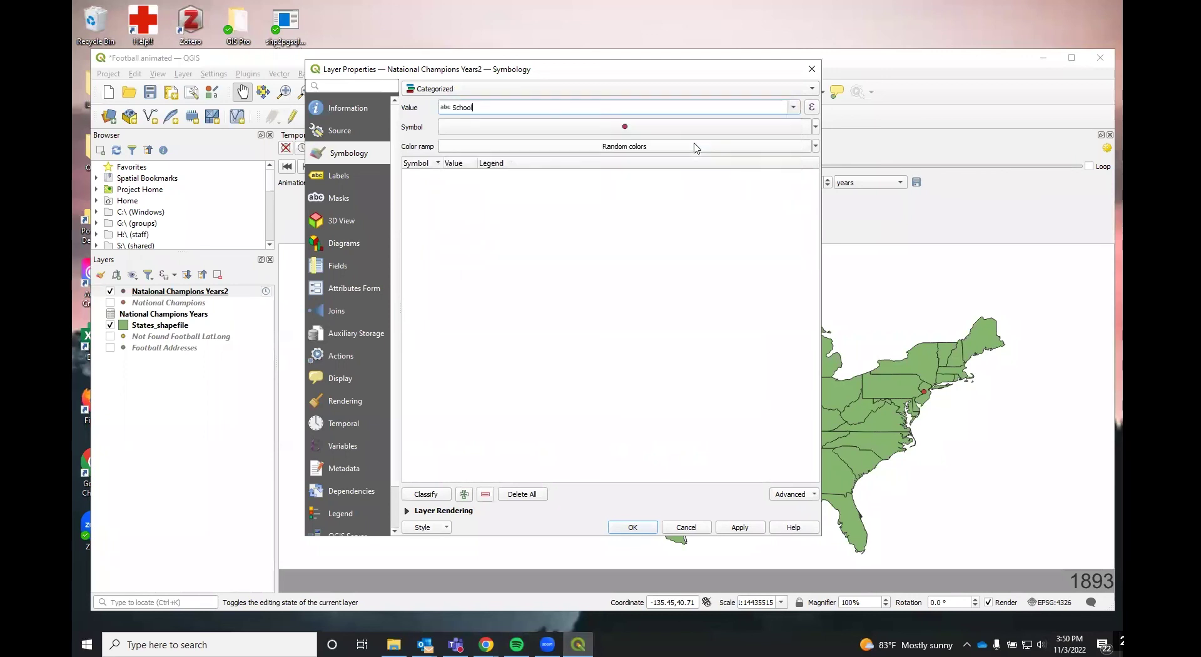
left_click(447, 496)
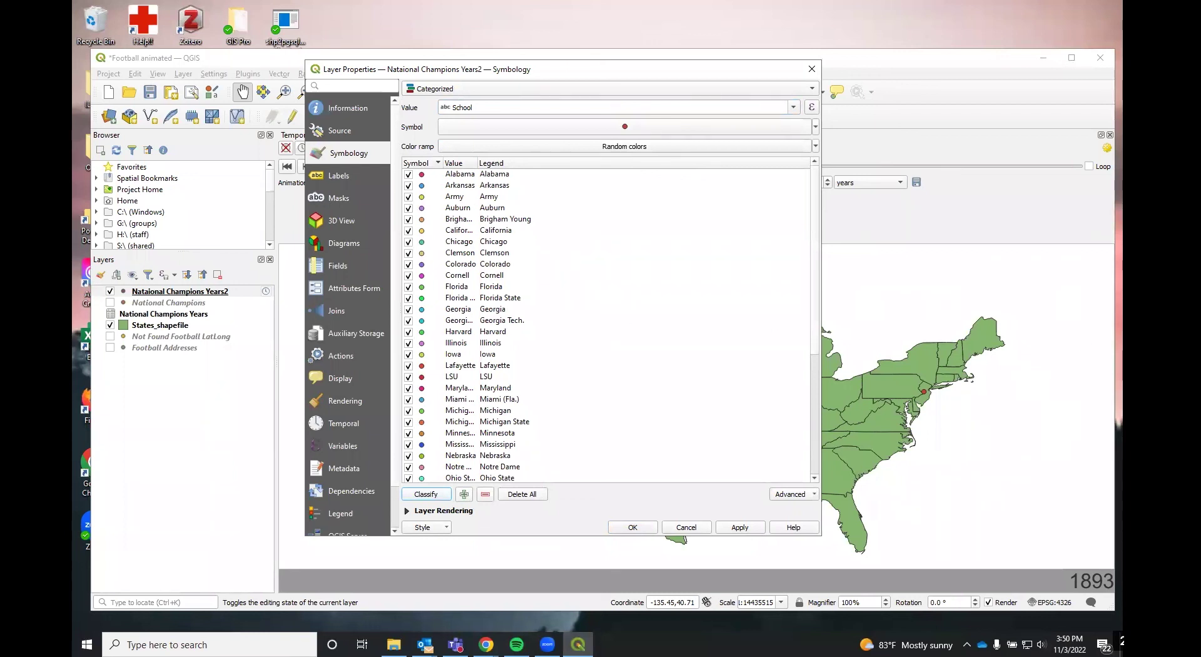
Change the Florida State category's symbol to a Raster Image Marker using the fsu image from the Helmets folder
double_click(423, 304)
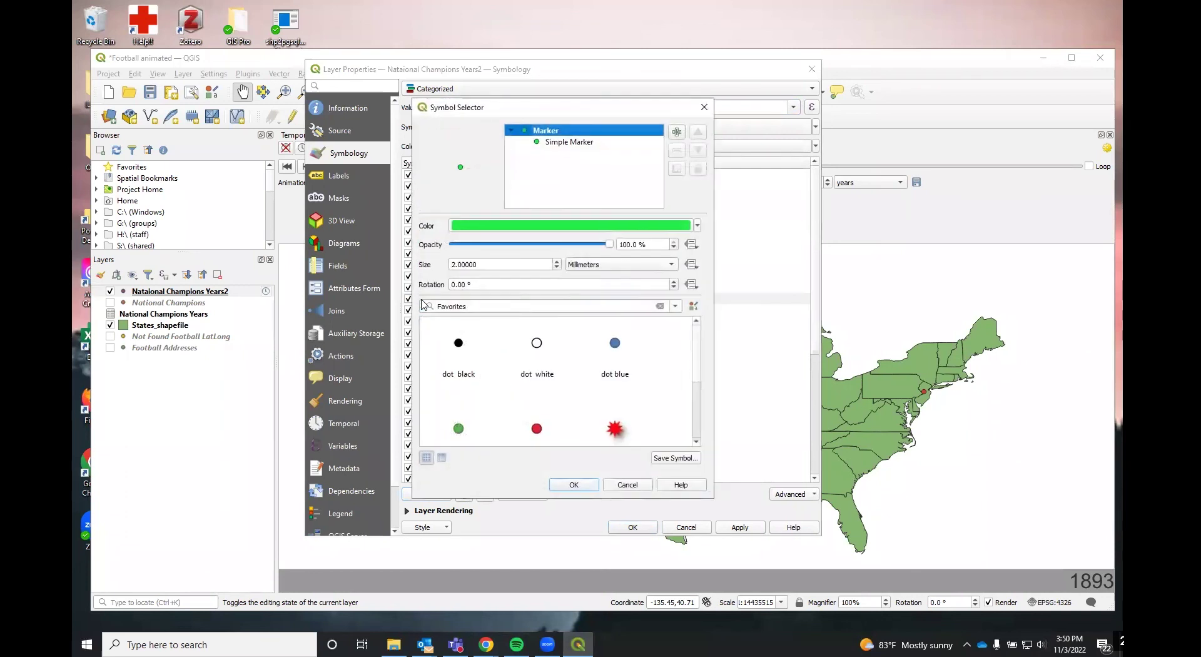
left_click(560, 142)
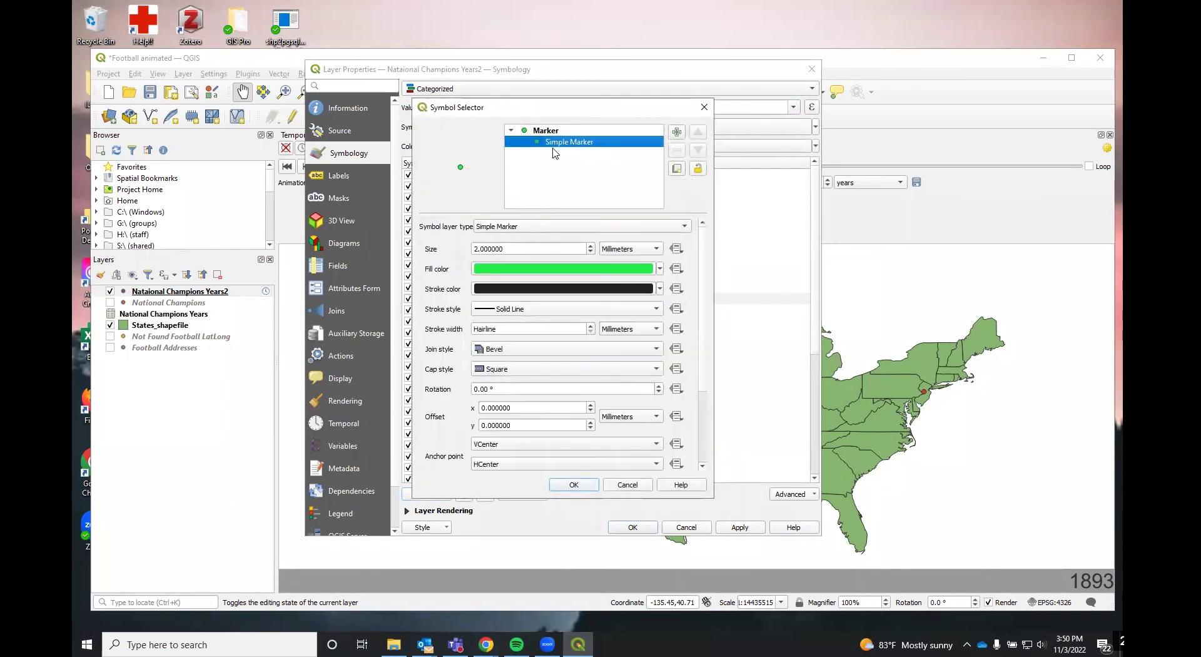
left_click(528, 226)
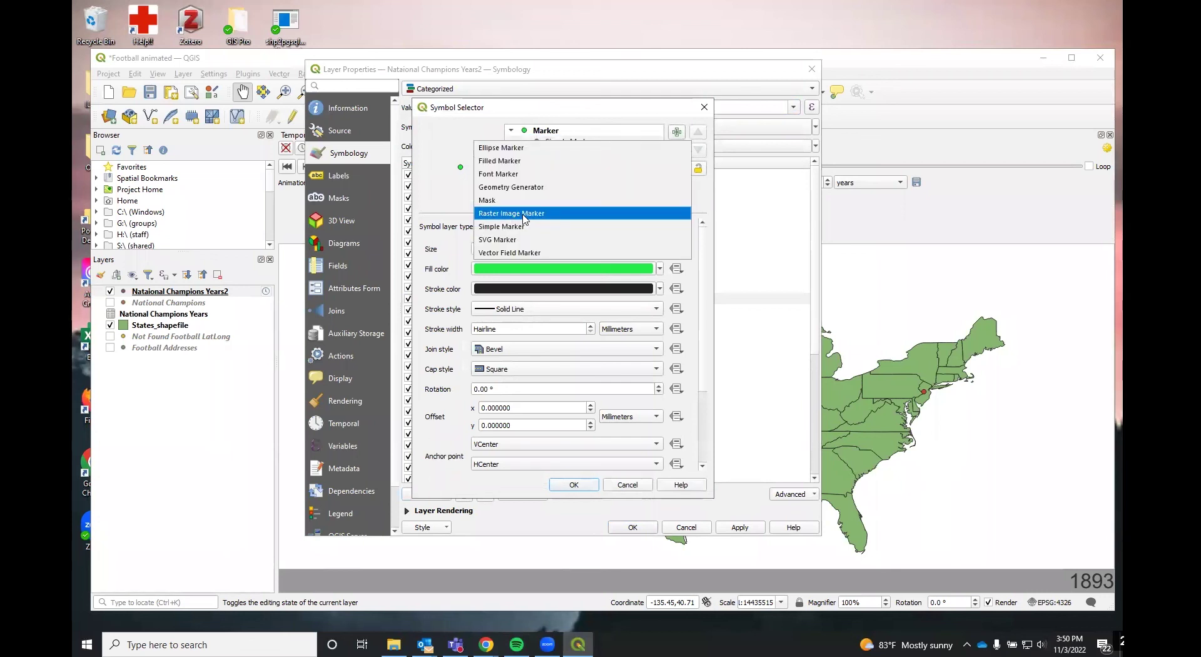
left_click(522, 213)
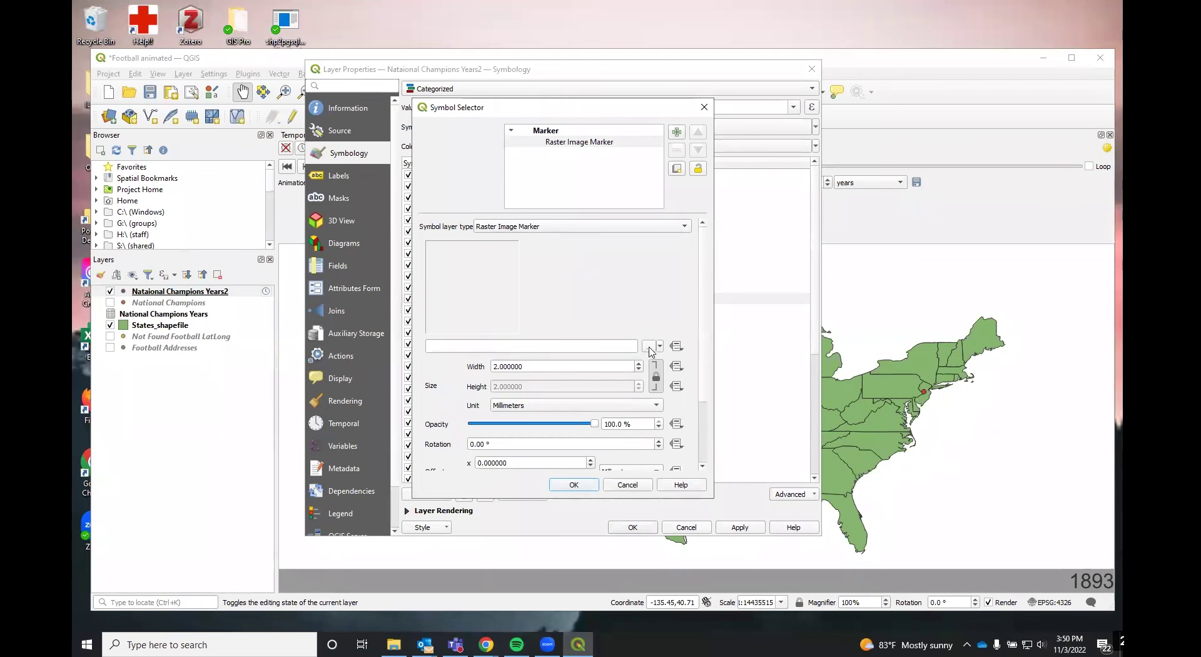
left_click(648, 347)
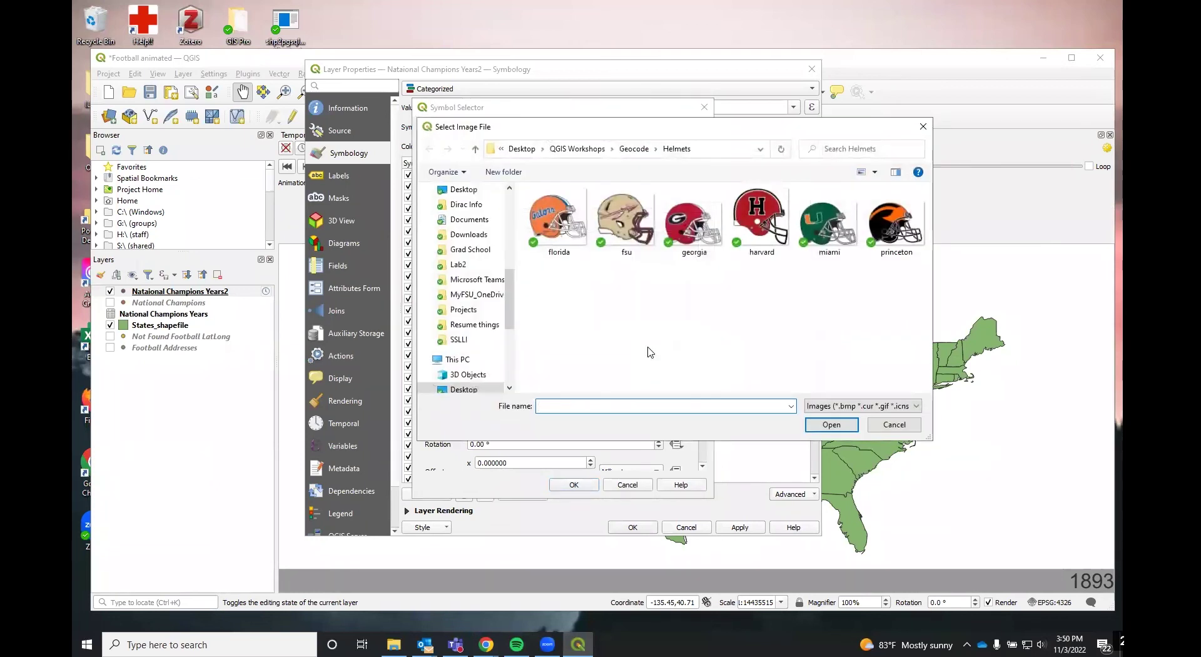
left_click(633, 149)
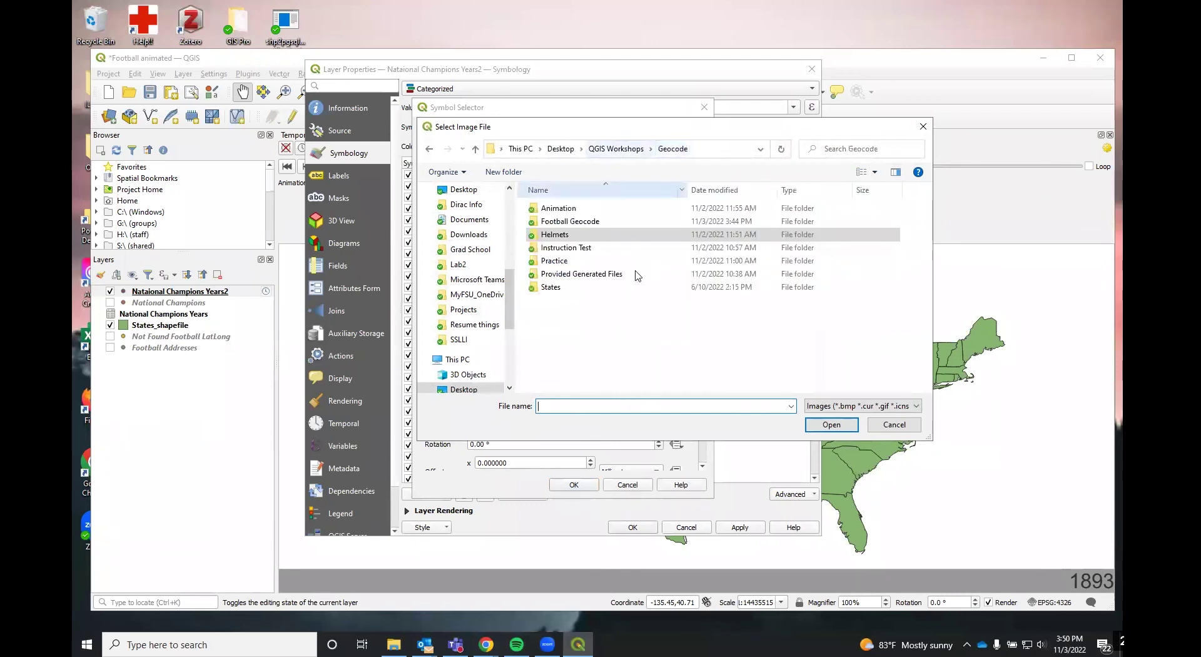
double_click(550, 240)
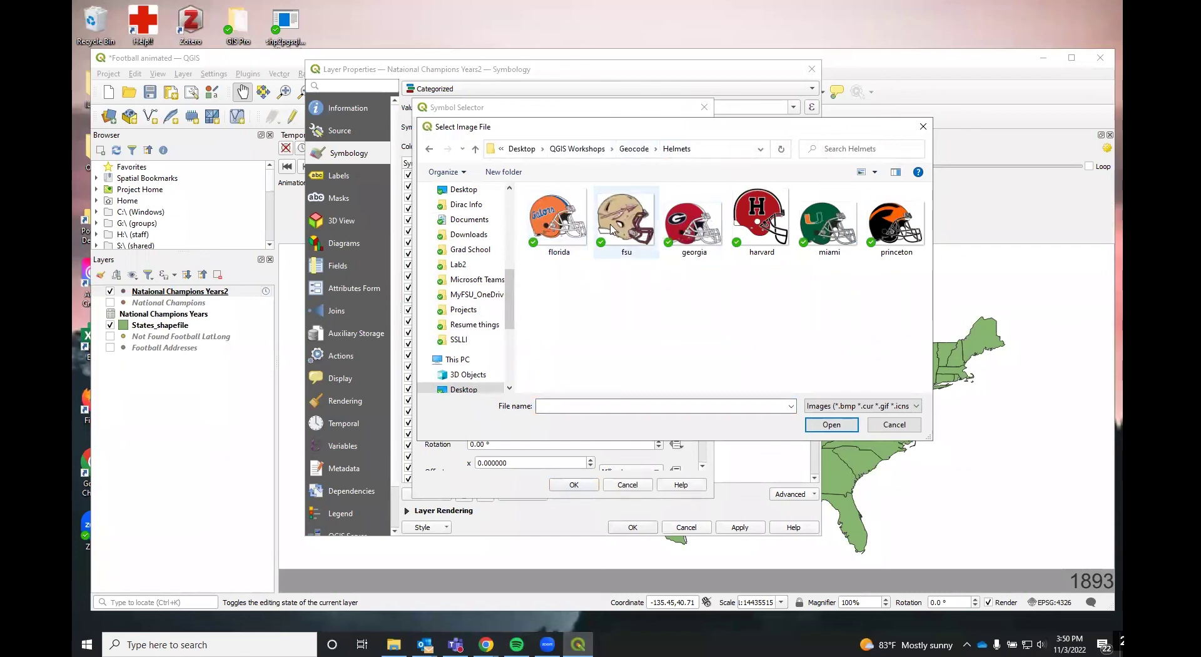
double_click(635, 227)
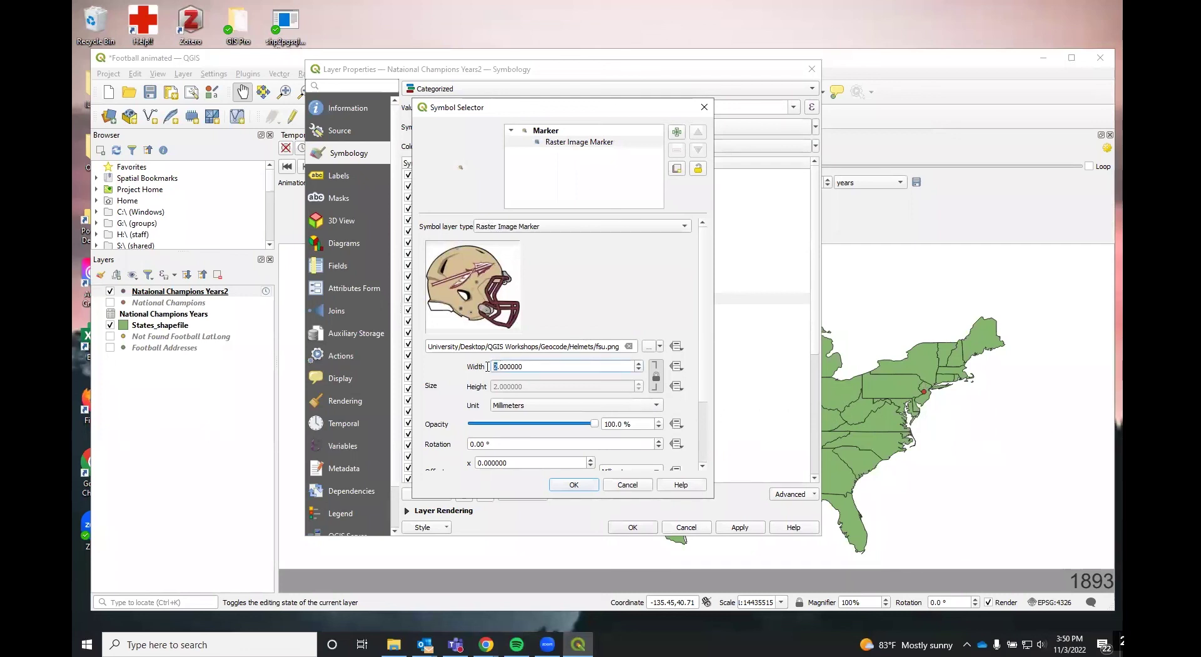
Set the Florida State helmet marker's width to 6 mm and opacity to 90%, then accept the symbol and layer properties
type("6")
left_click(613, 423)
key("BackSpace")
key("BackSpace")
type("9")
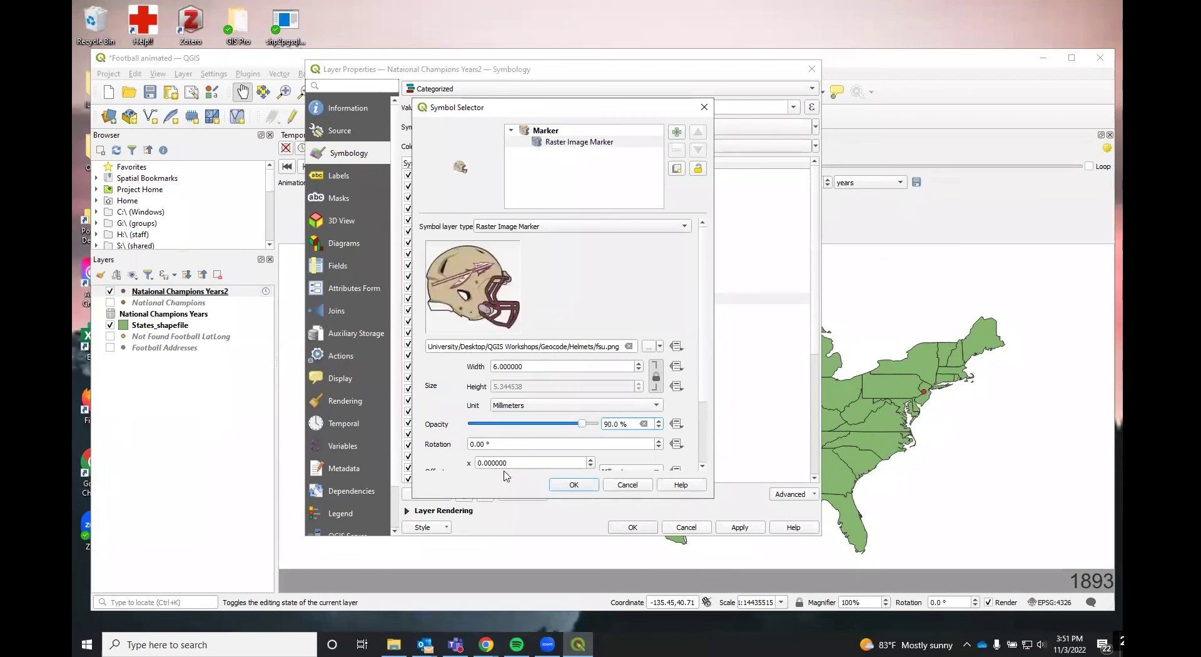
scroll(468, 406, "down", 2)
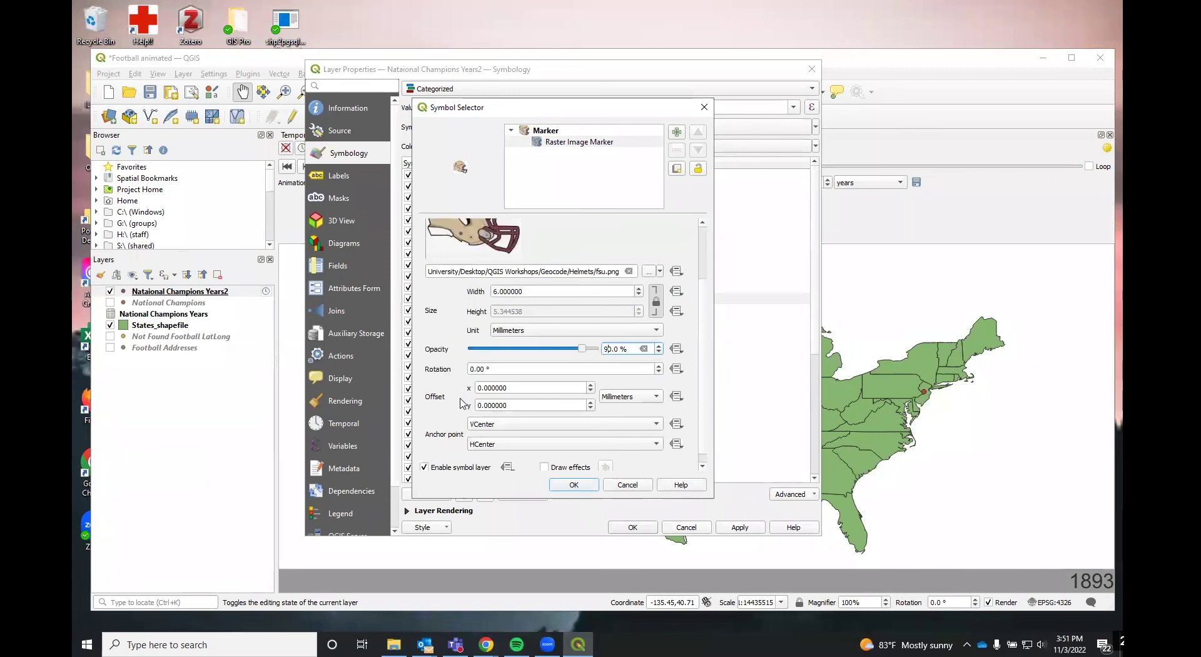
scroll(463, 403, "up", 2)
left_click(576, 485)
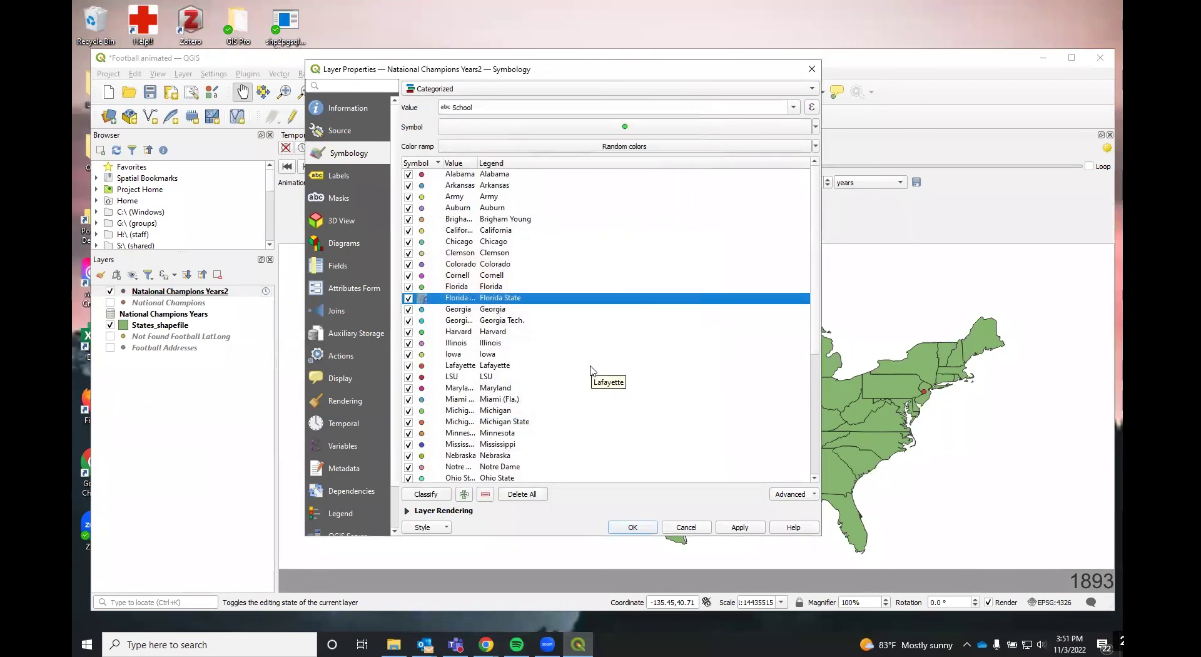
left_click(631, 528)
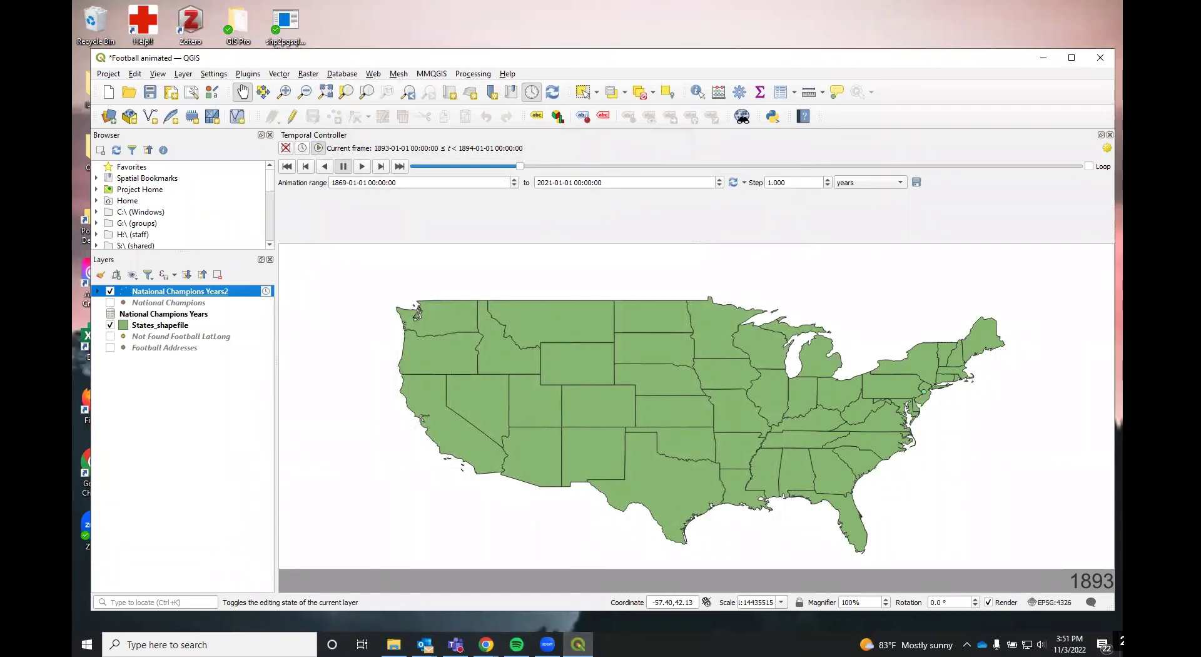
Export the map animation frames to the Animation folder inside Geocode, keeping the default file name template, extent and yearly step
key("alt+Tab")
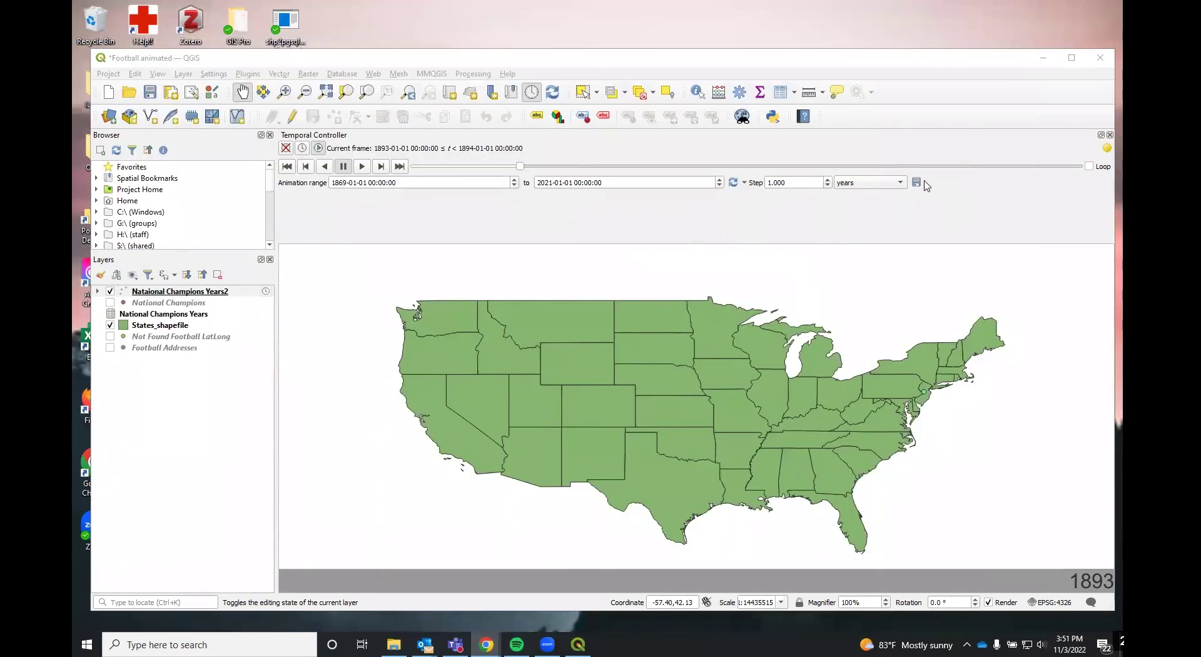
left_click(916, 182)
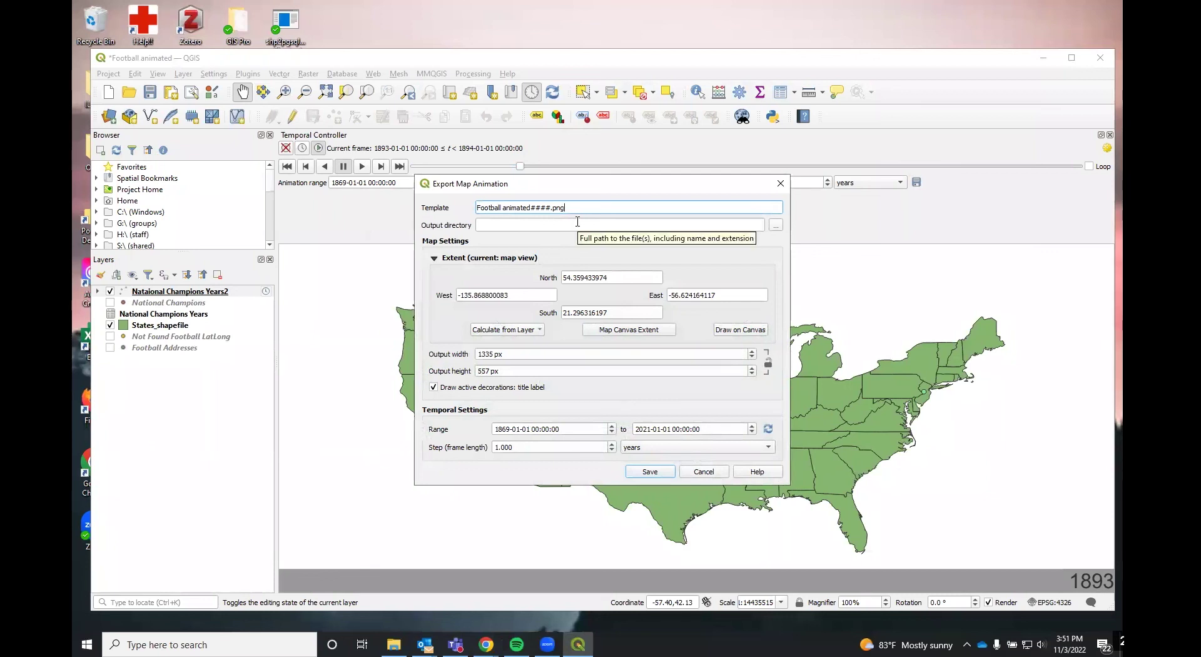
left_click(776, 227)
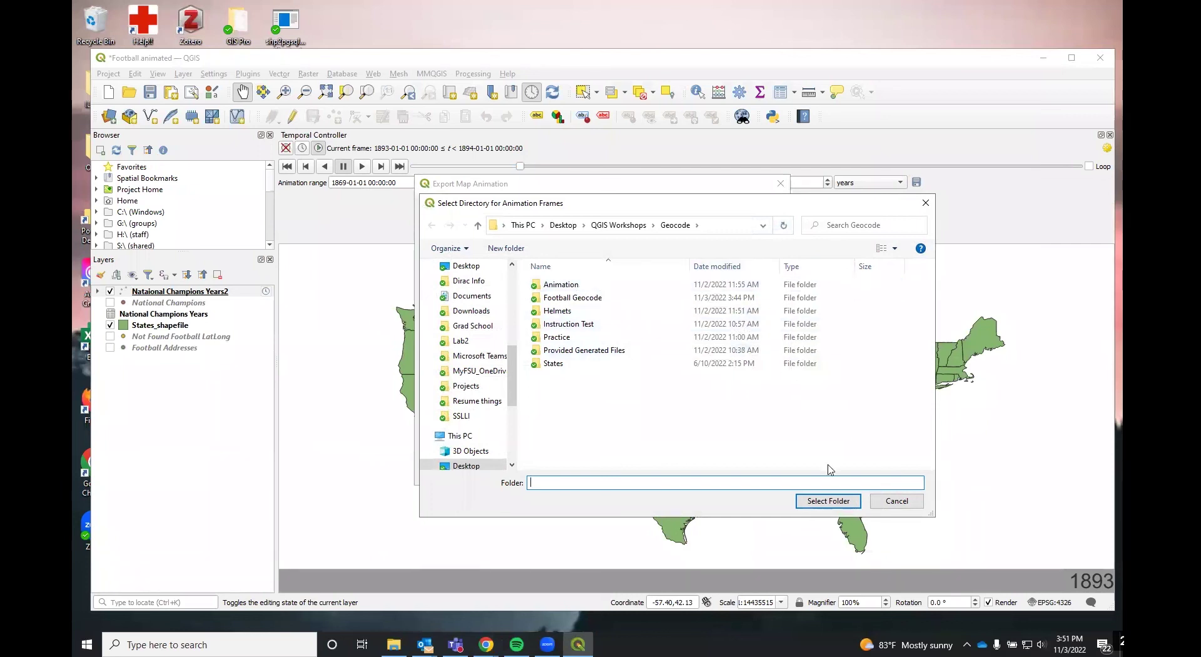
double_click(589, 289)
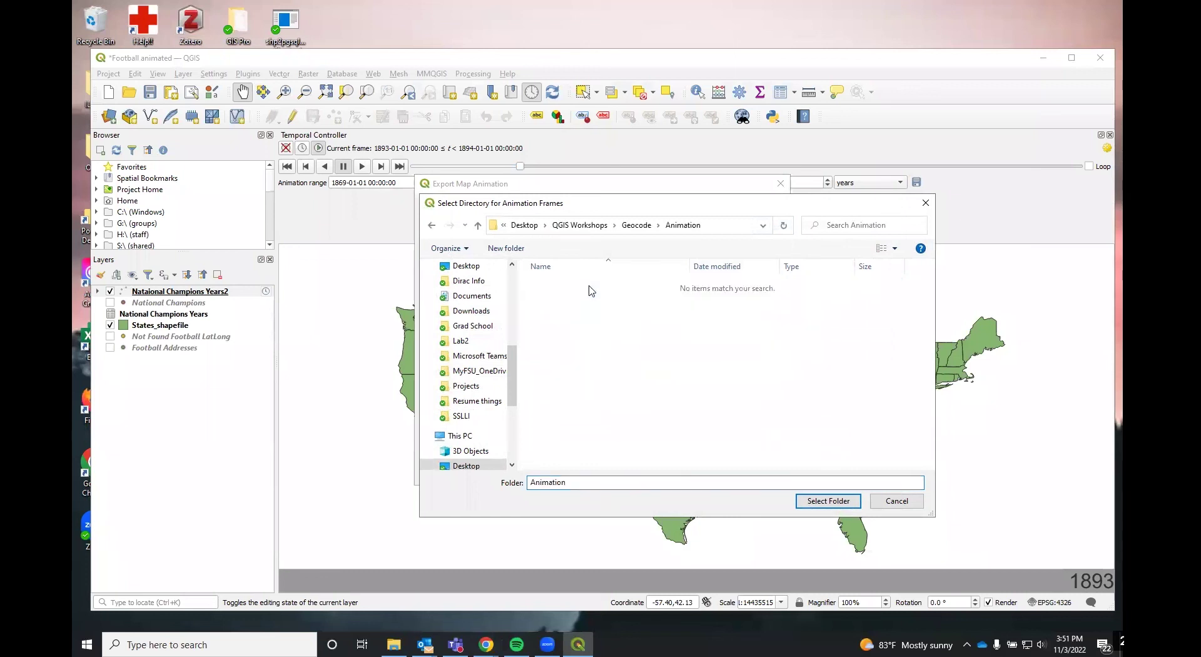
left_click(828, 501)
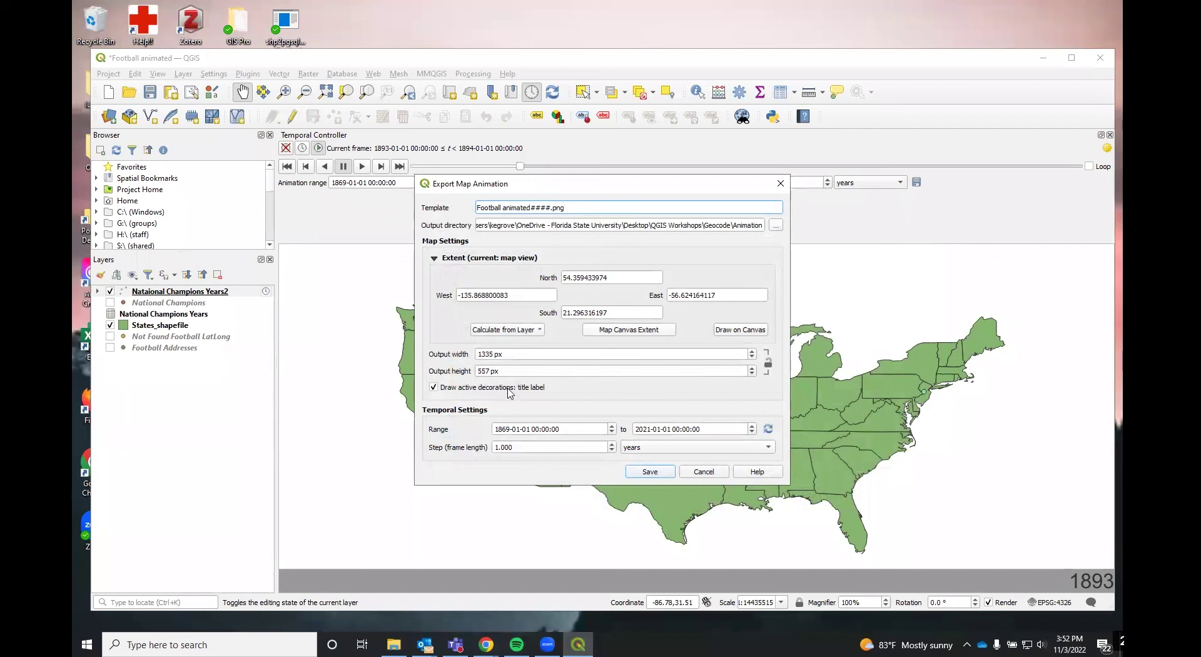
left_click(649, 472)
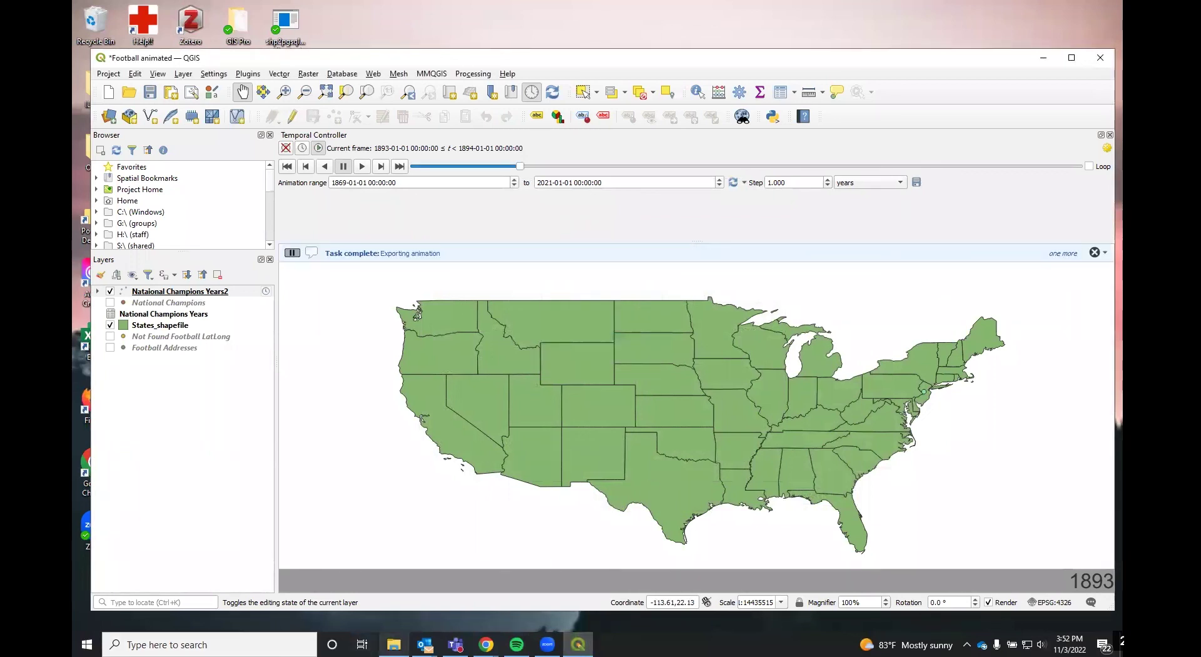
Switch to File Explorer, check the exported frames in Desktop > QGIS Workshops > Geocode > Animation, and close the window
key("alt+Tab")
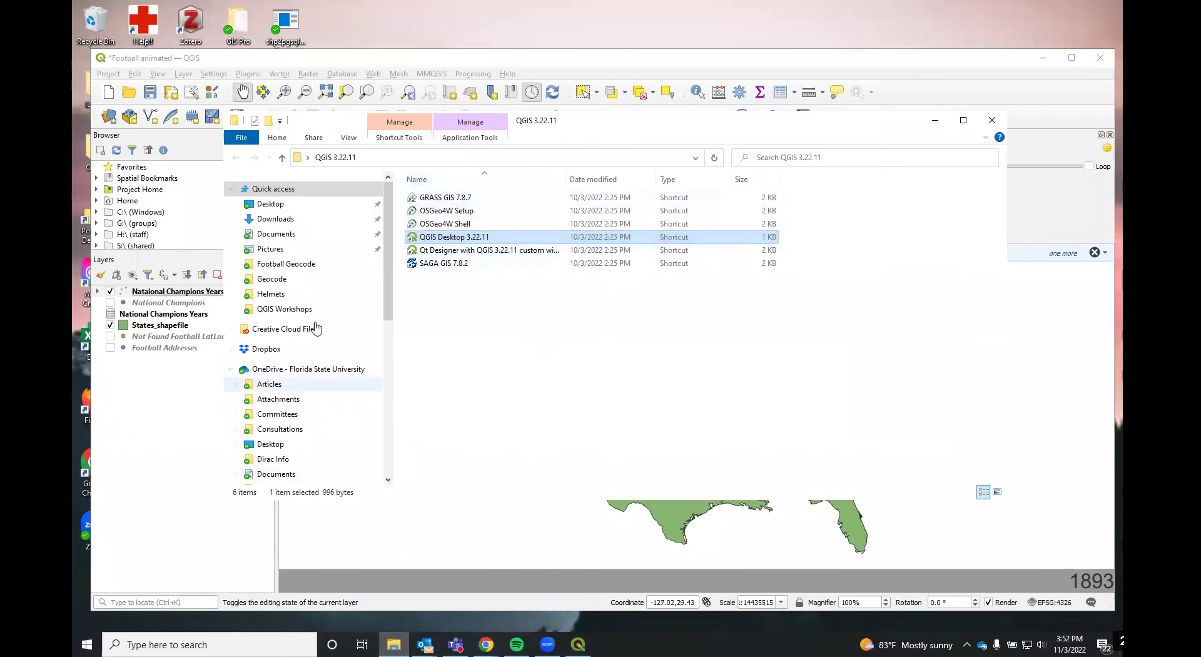
left_click(270, 204)
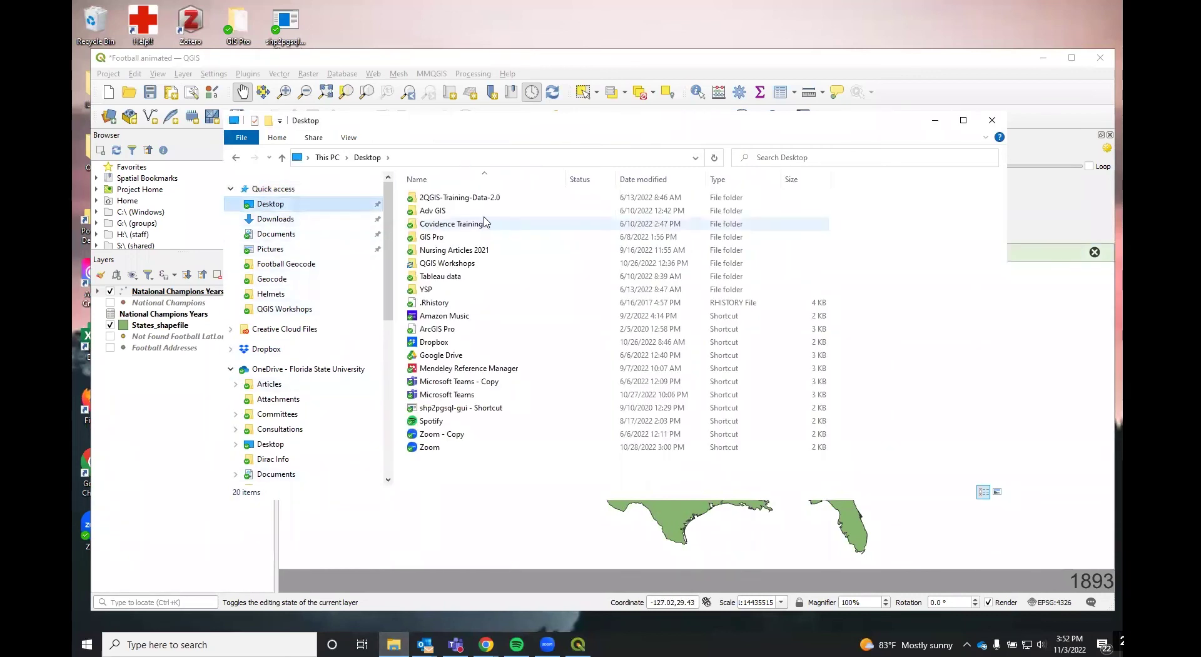
double_click(448, 264)
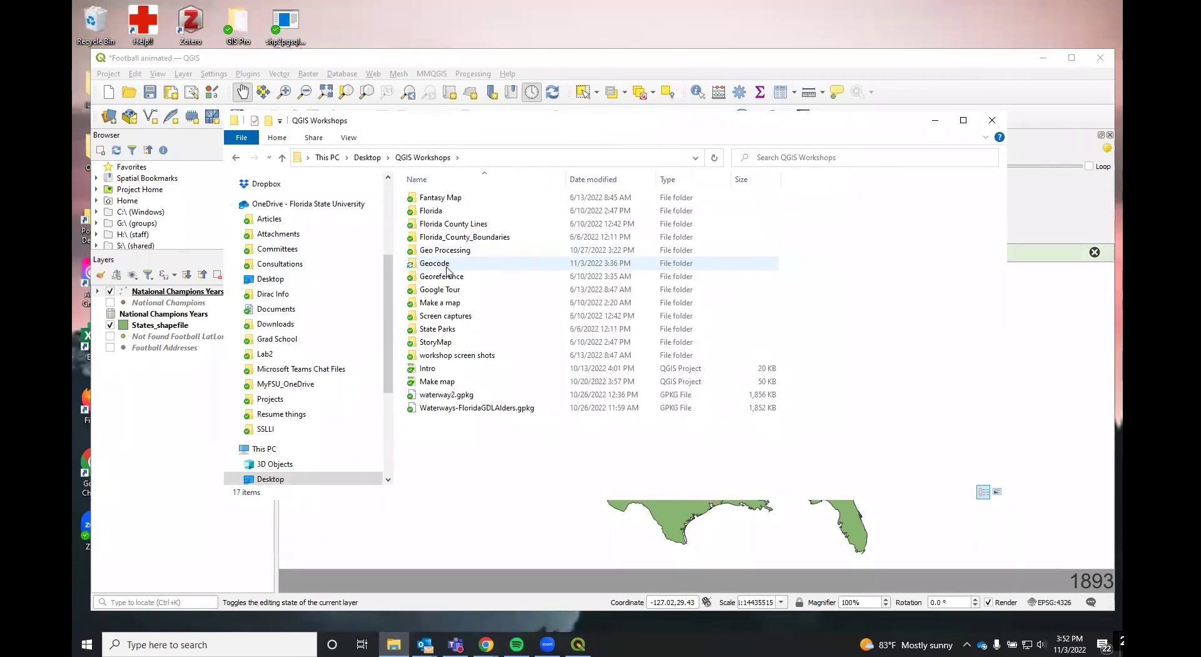
double_click(447, 267)
double_click(438, 197)
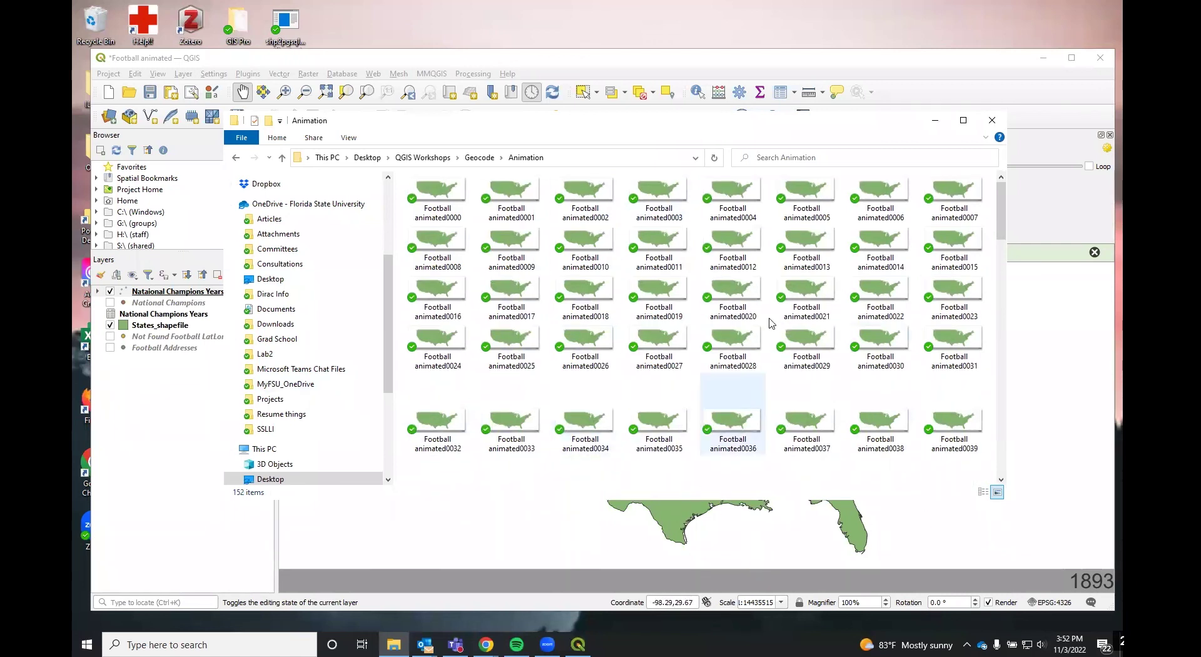
left_click(989, 126)
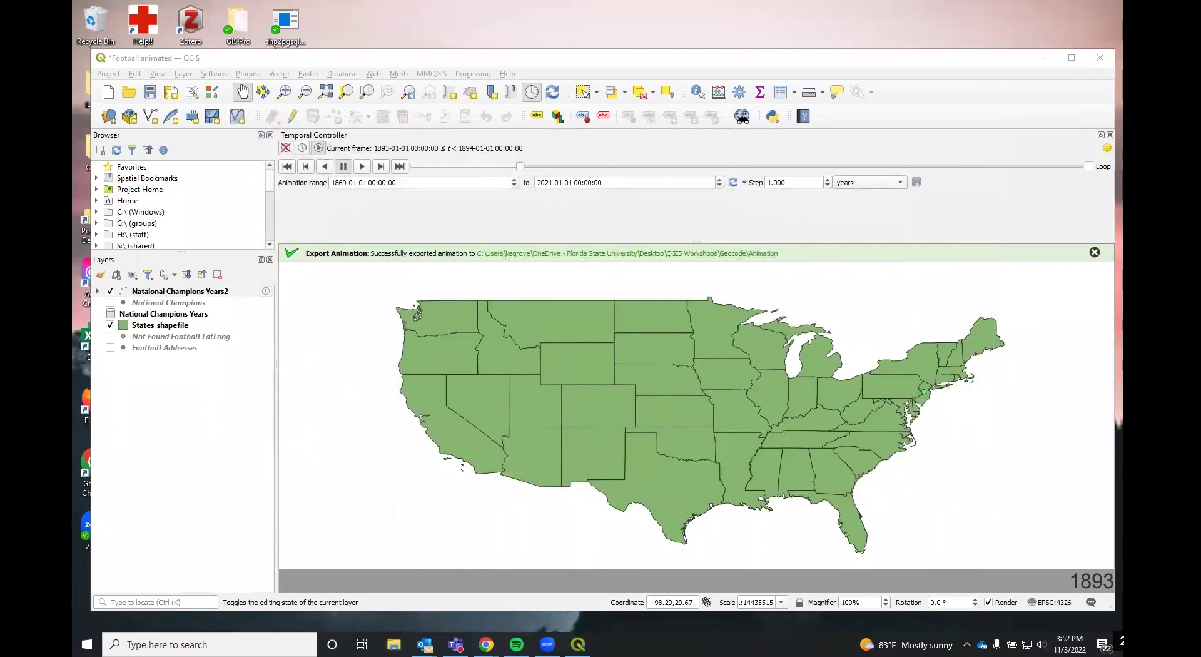